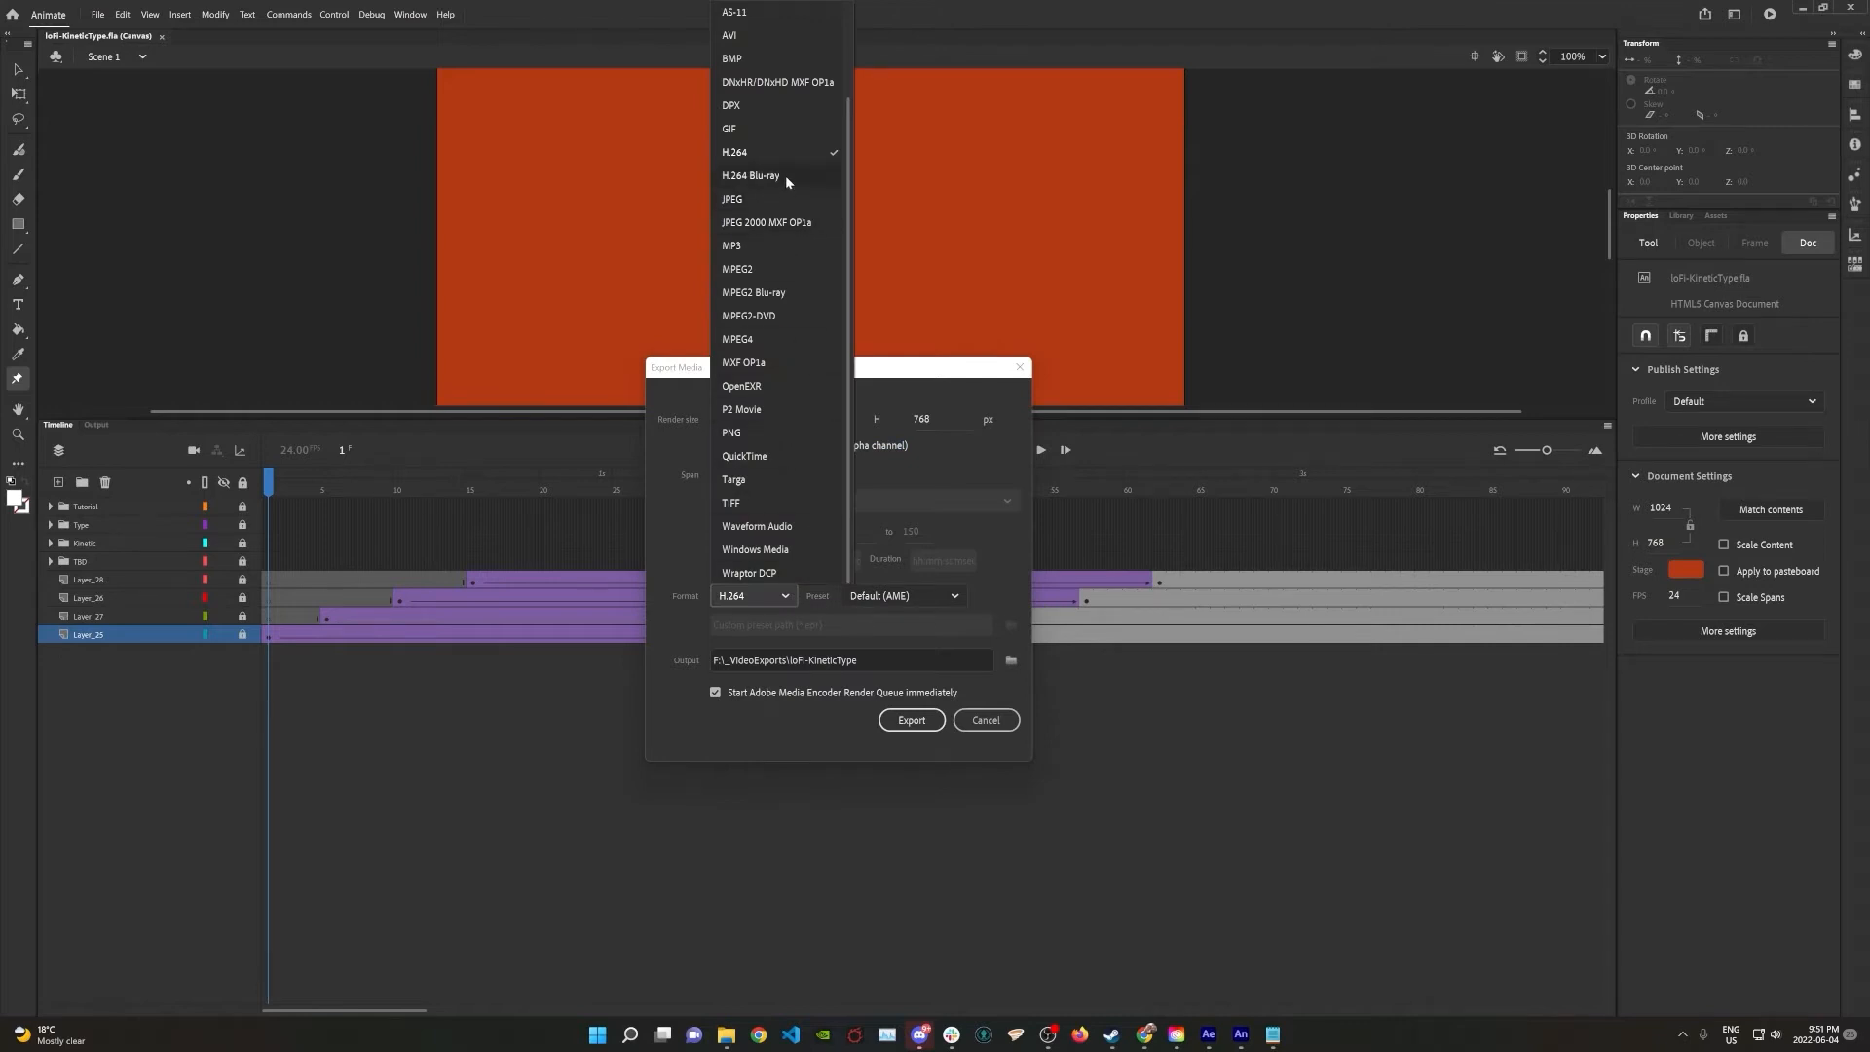
# Set the media export format to TIFF and export the entire movie through the Media Encoder queue
pyautogui.scroll(2, 791, 254)
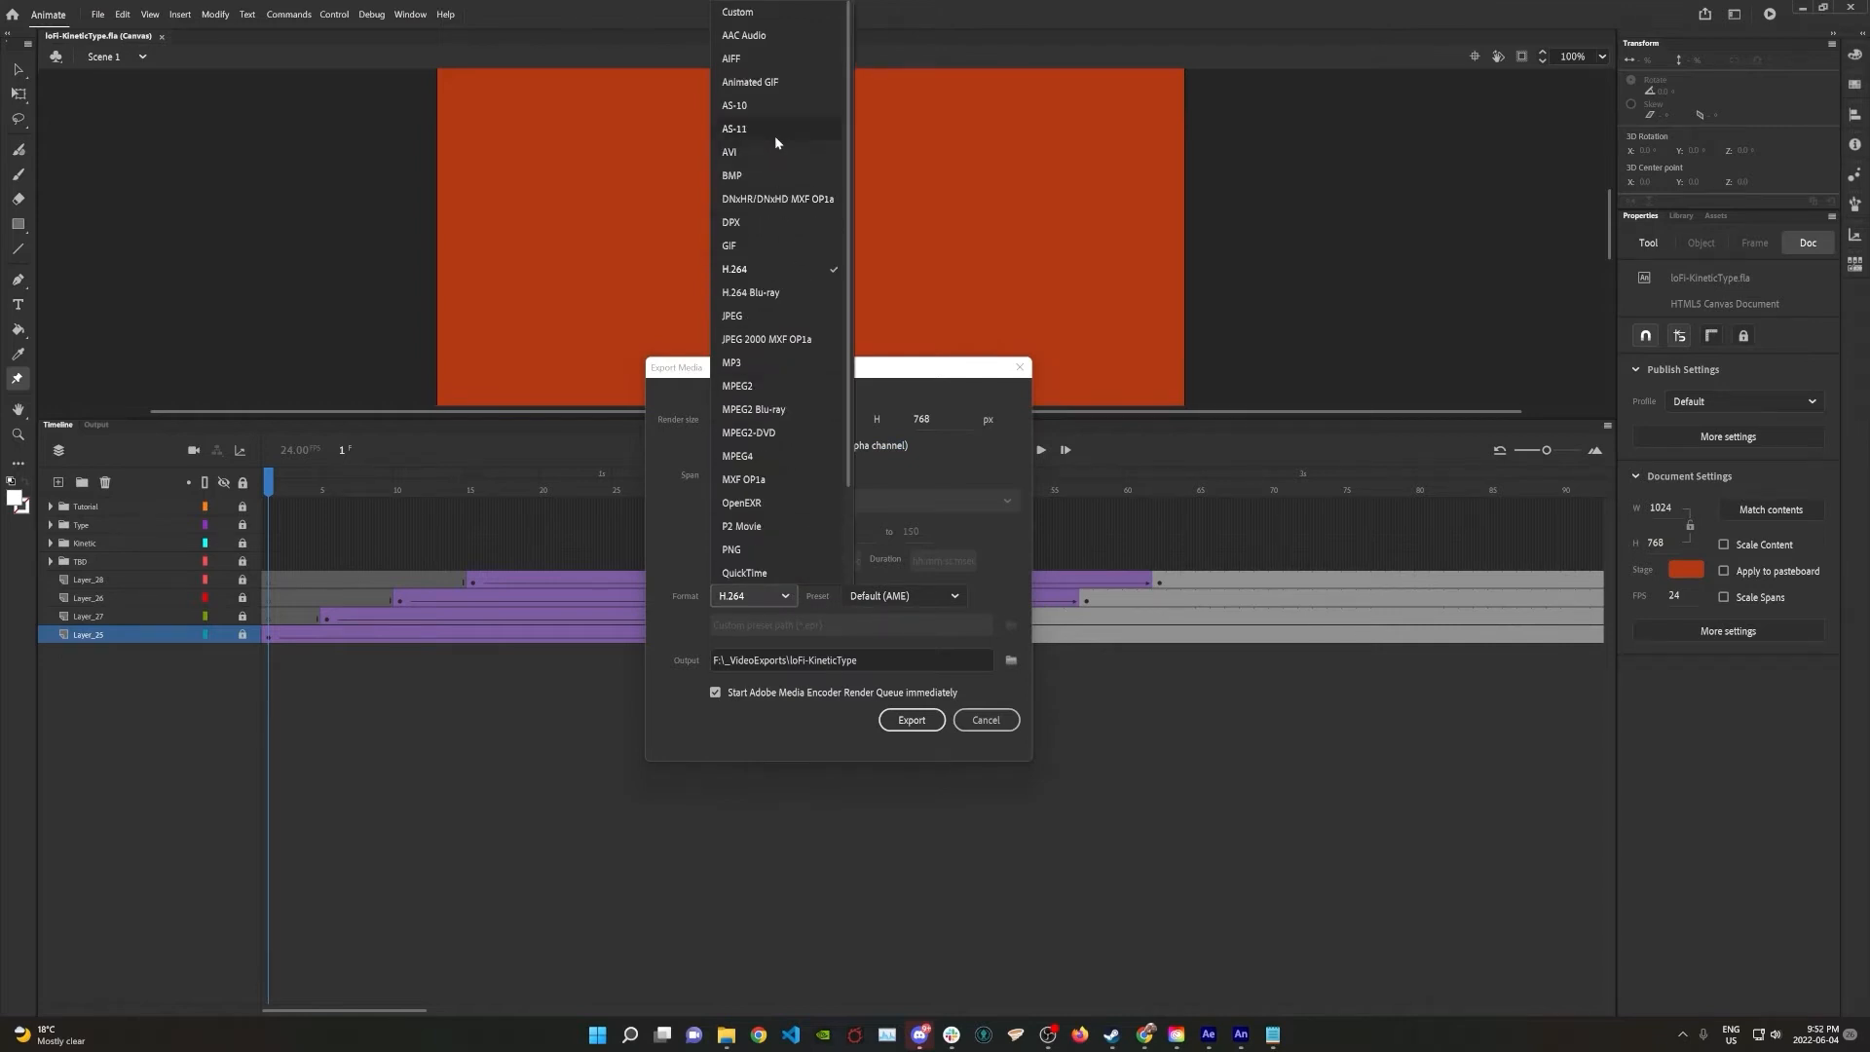
pyautogui.scroll(-2, 775, 277)
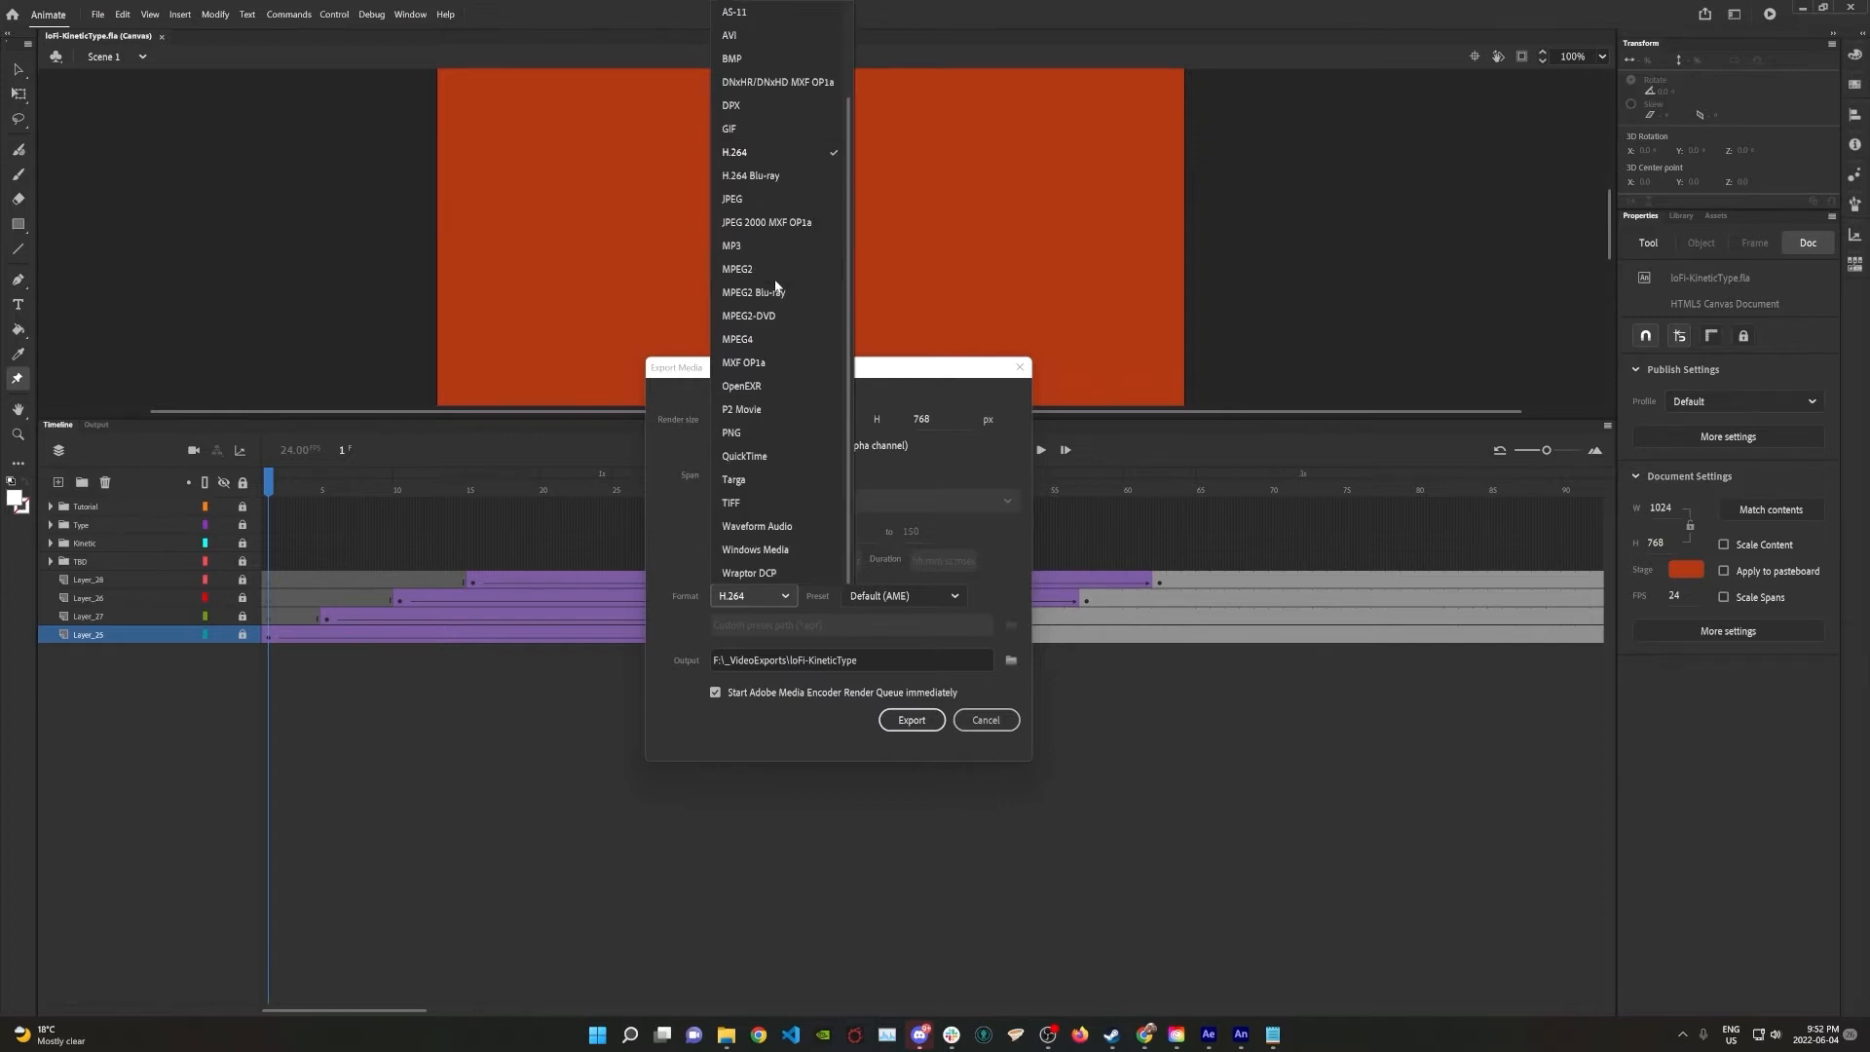
pyautogui.click(754, 503)
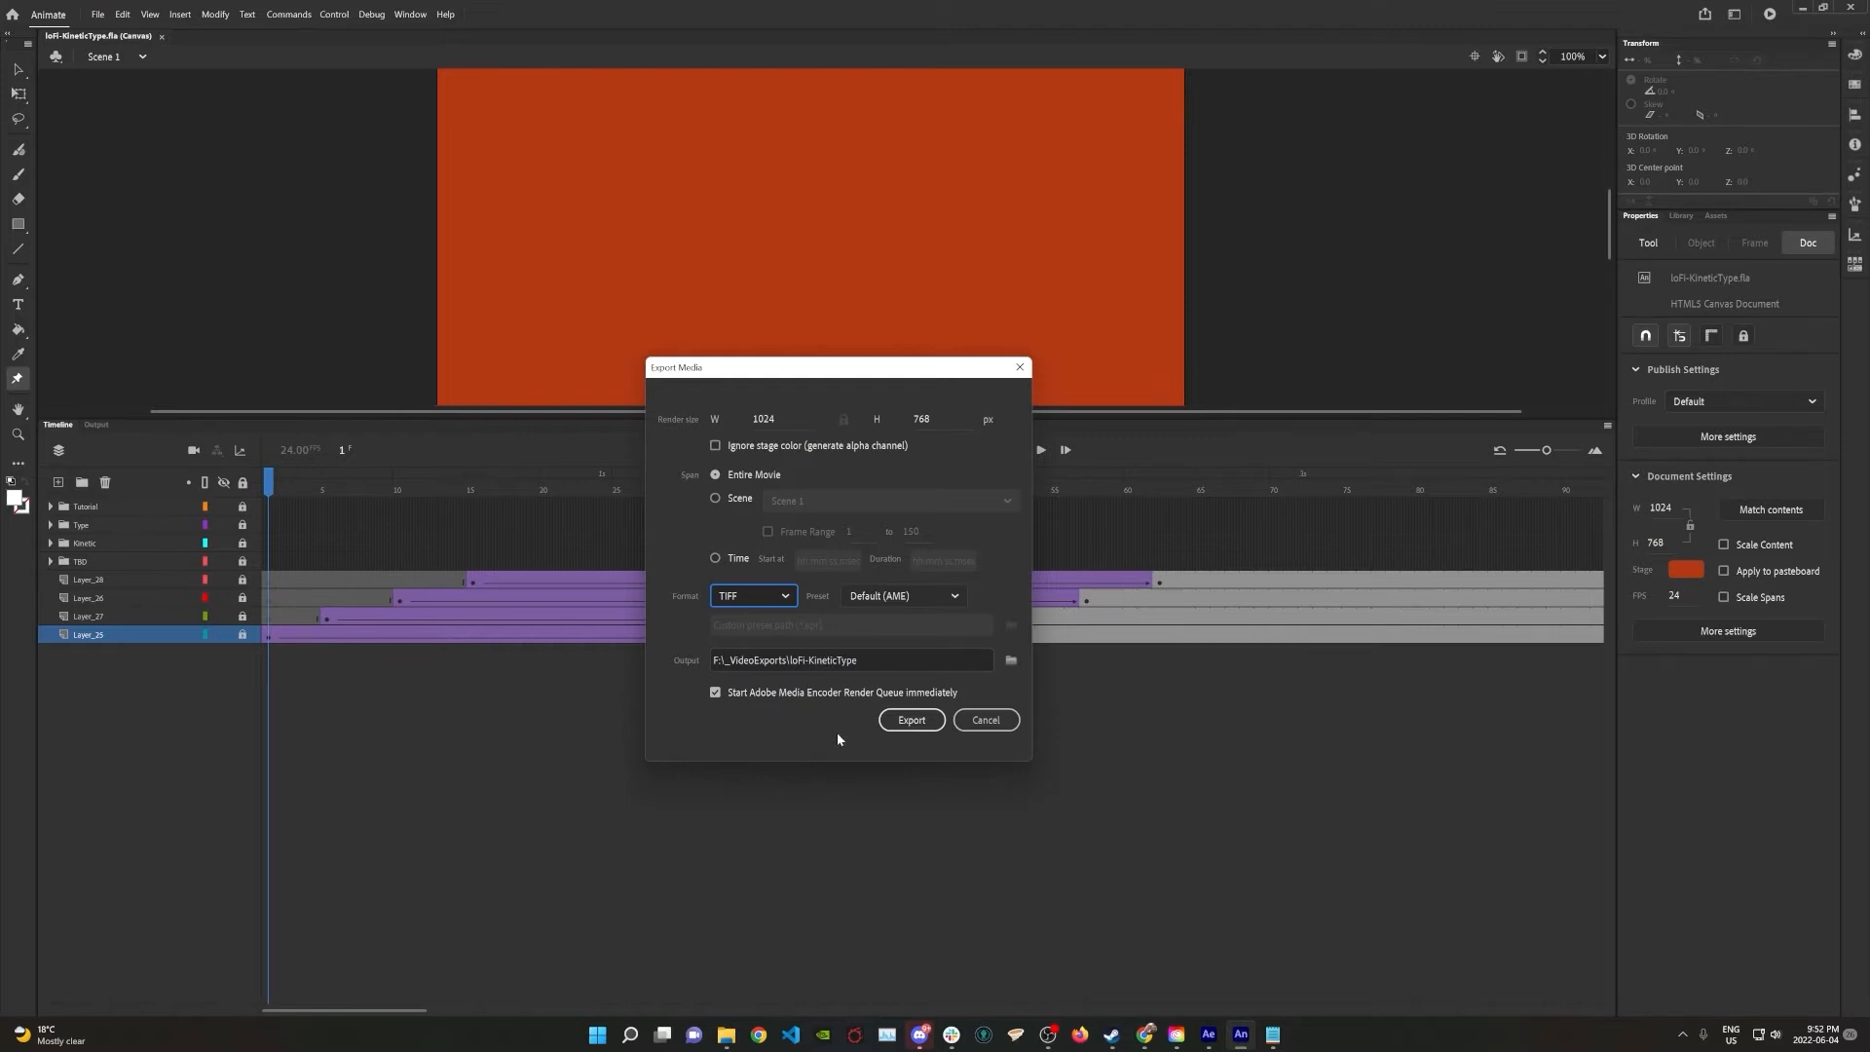
pyautogui.click(910, 726)
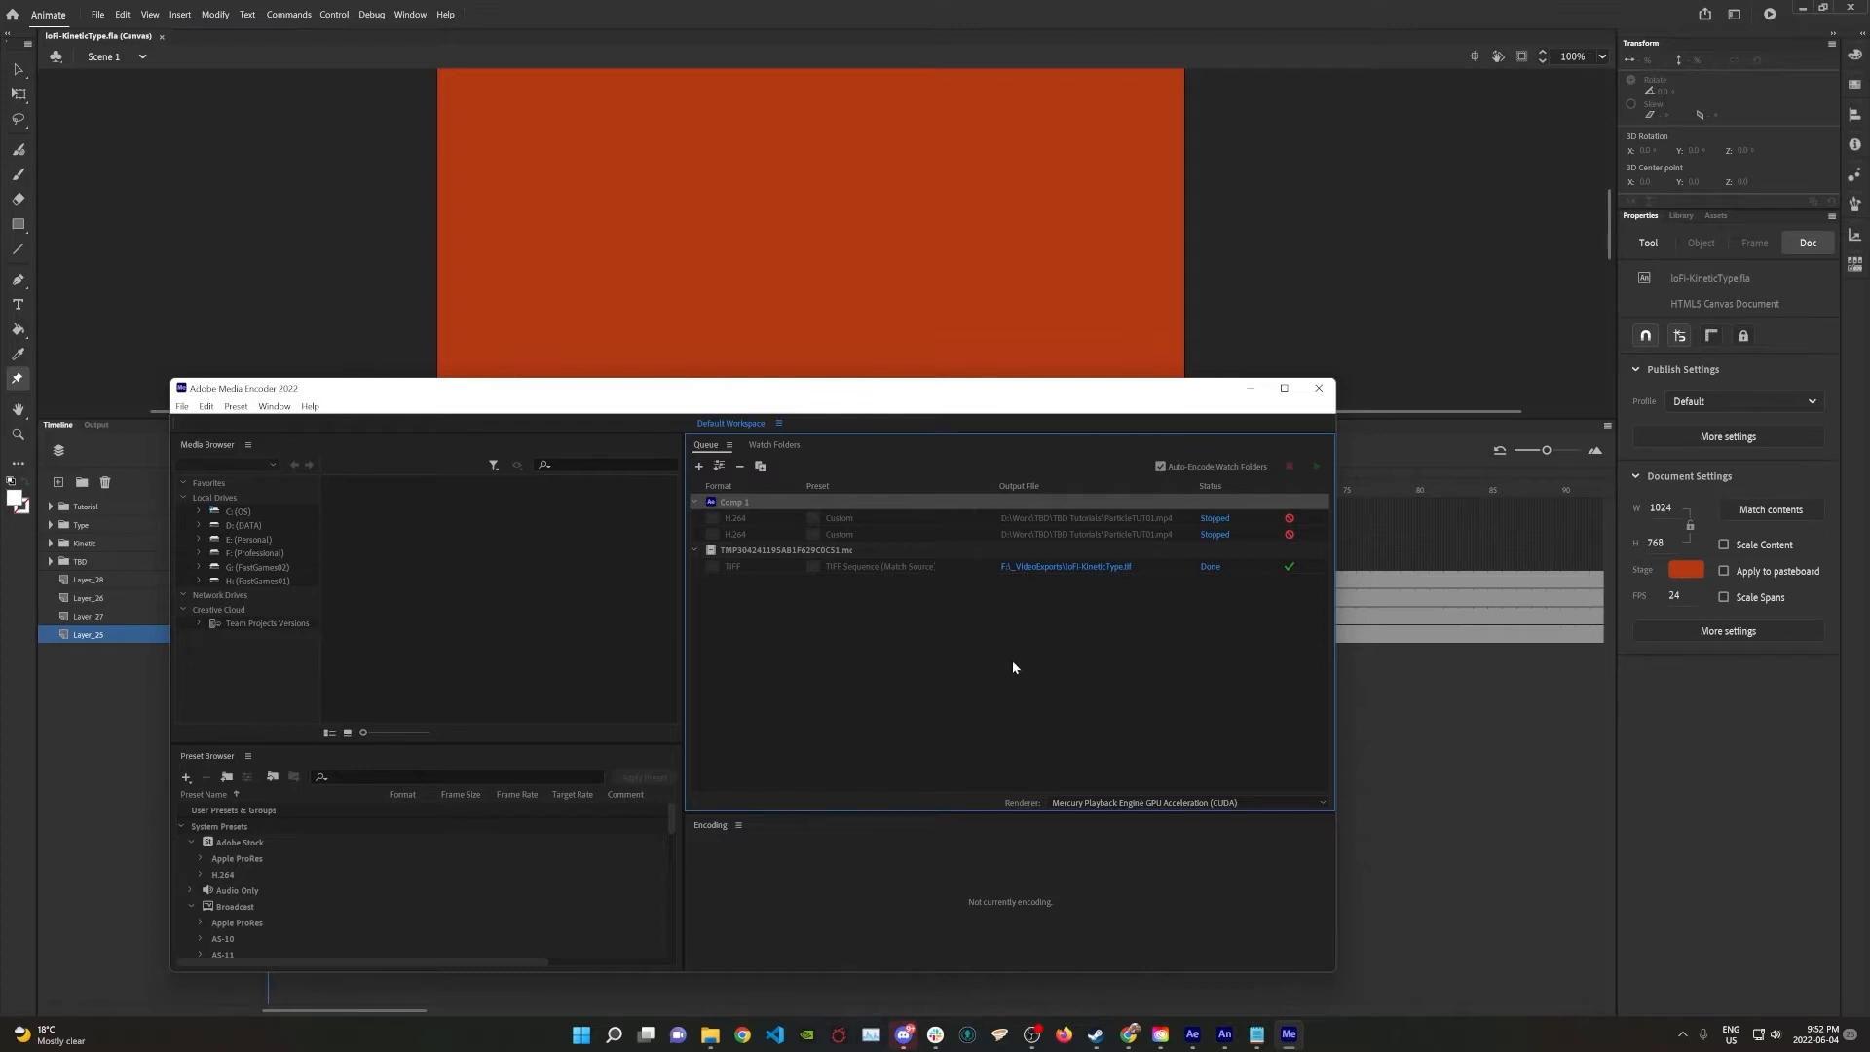
# Open the output folder of the rendered TIFF from the encoder queue and dismiss the export notice in Animate
pyautogui.click(1110, 575)
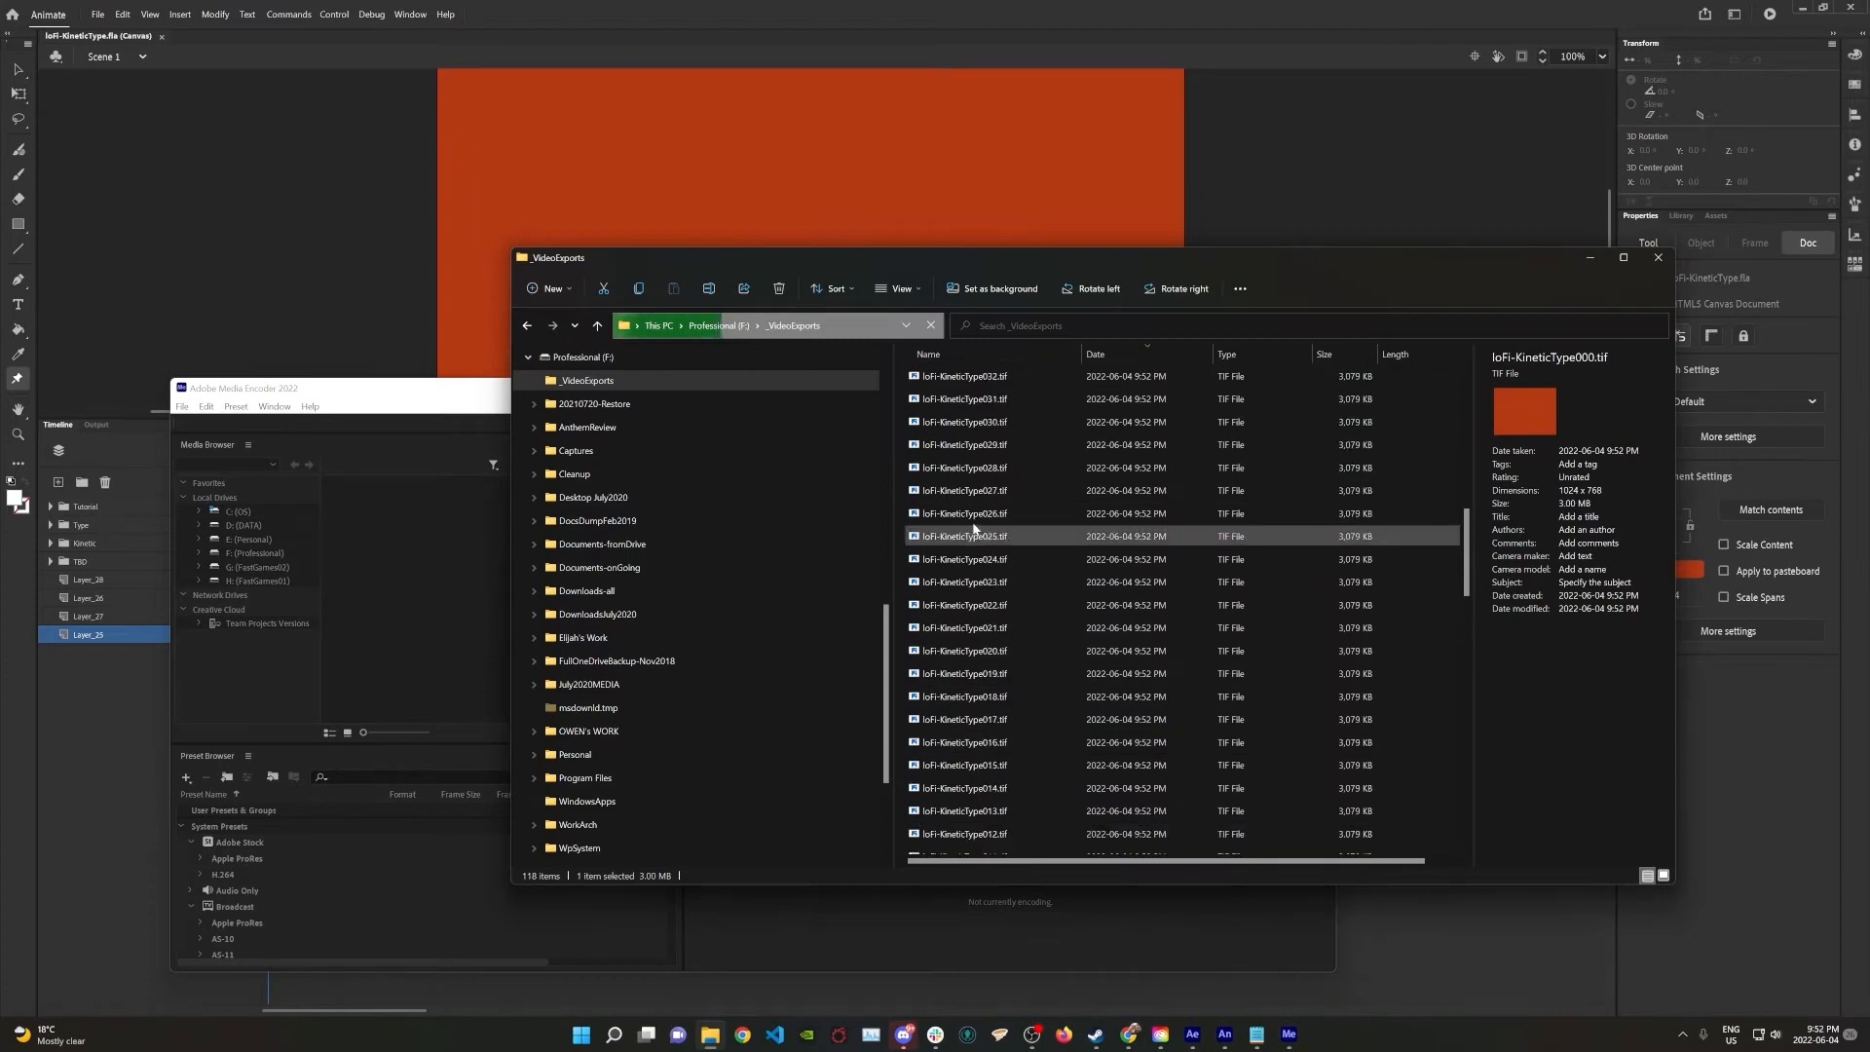
pyautogui.click(151, 93)
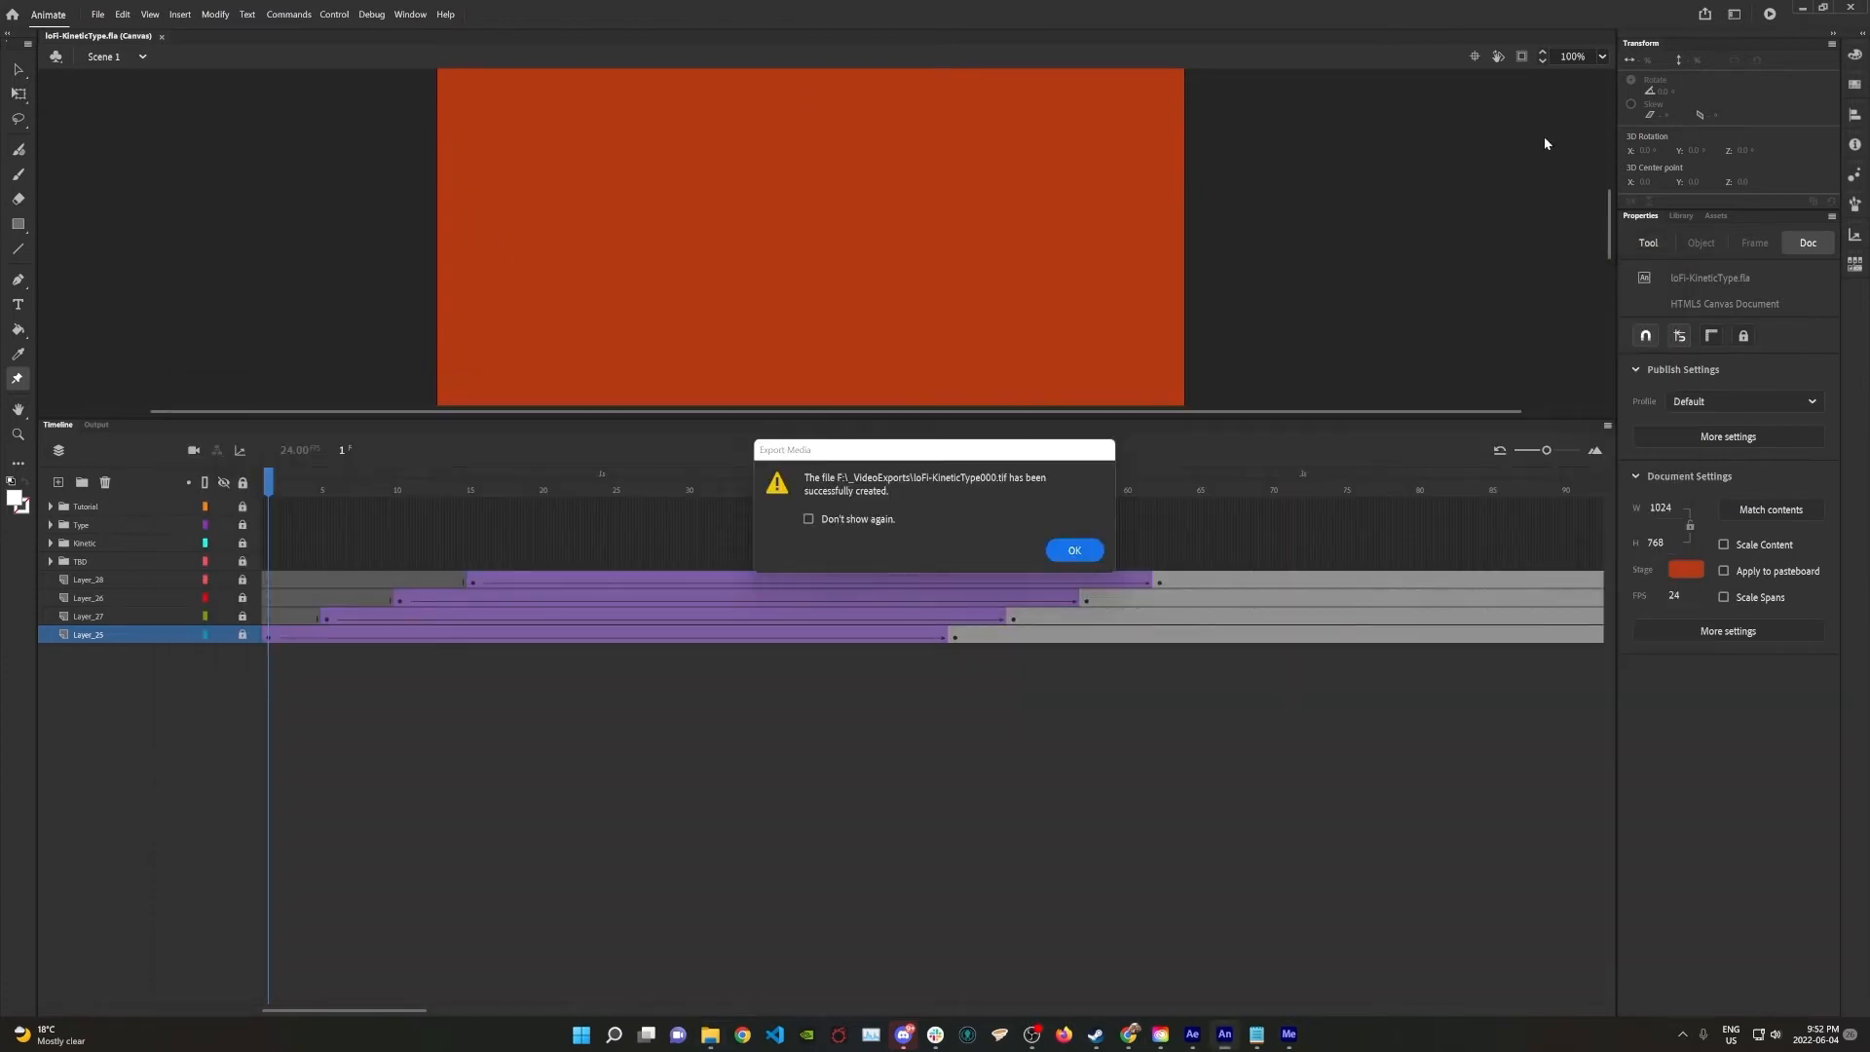
pyautogui.click(1075, 551)
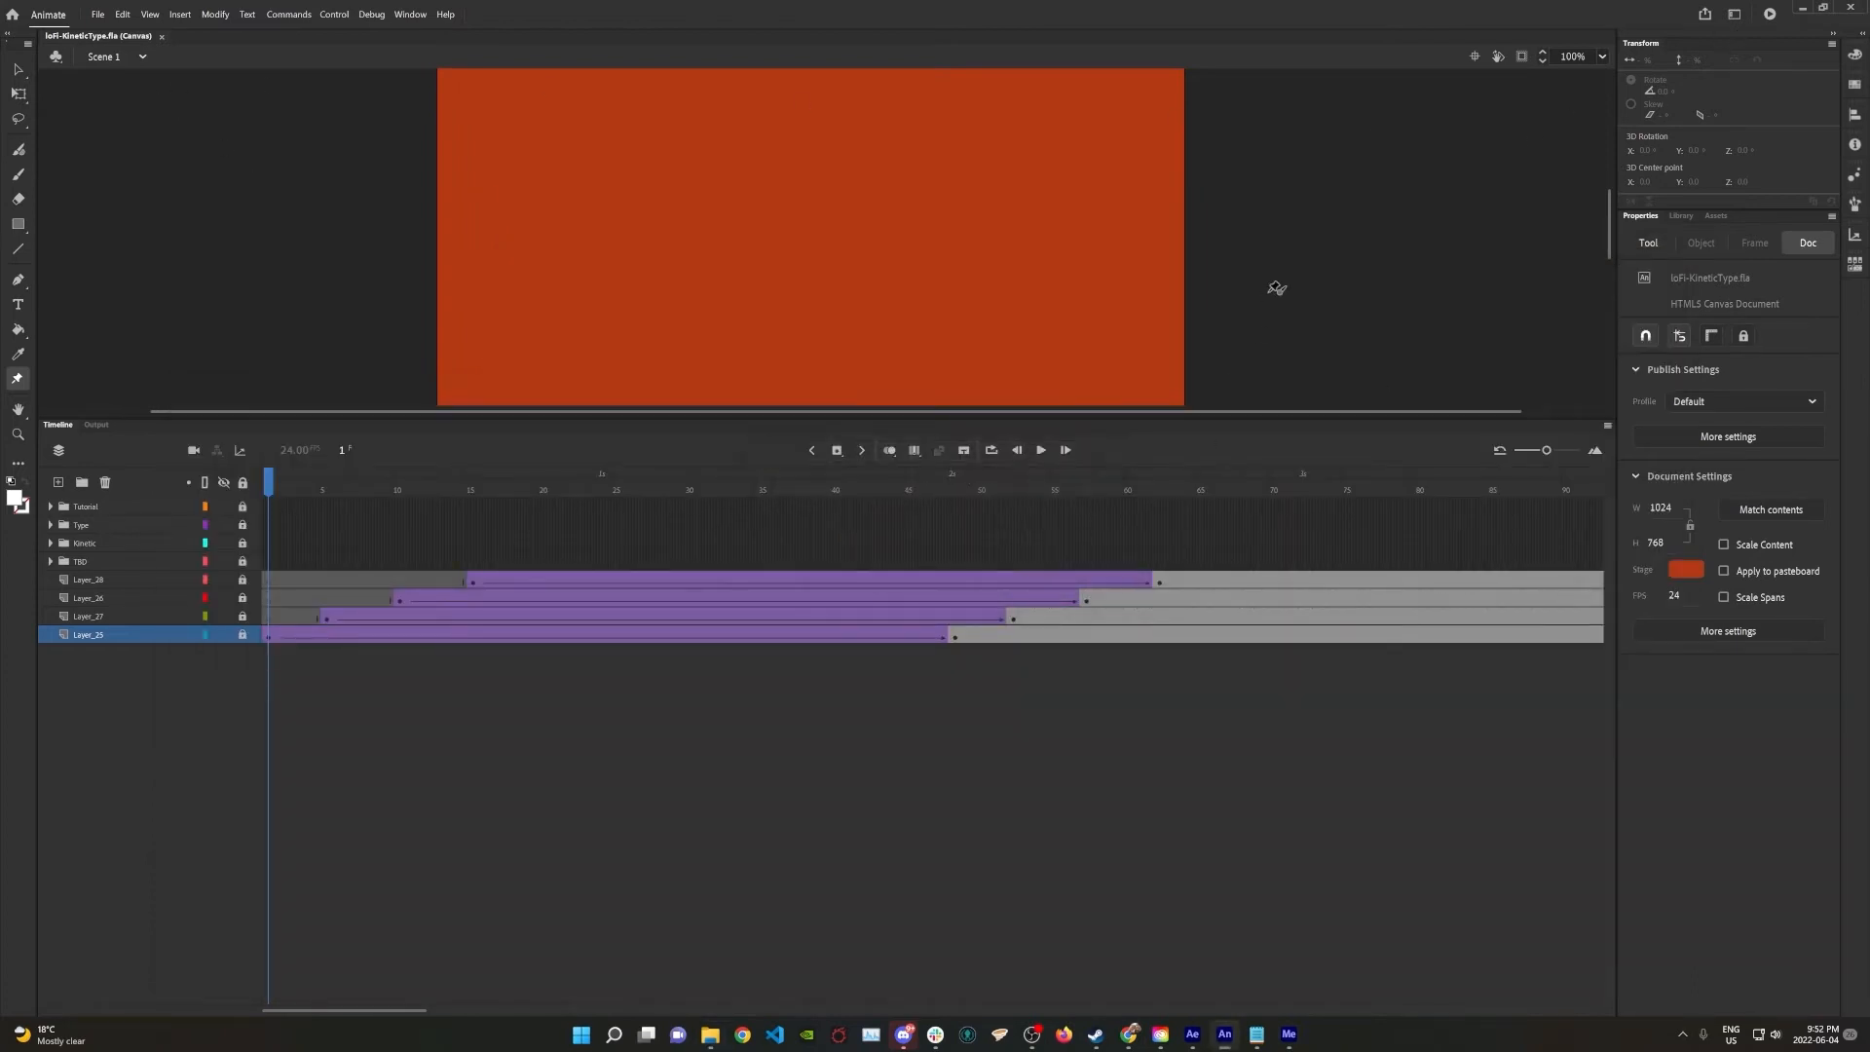
# Close Animate and Media Encoder, leaving the After Effects project and the _VideoExports folder open
pyautogui.hotkey('alt', 'Tab')
pyautogui.hotkey('alt', 'Tab')
pyautogui.click(1849, 14)
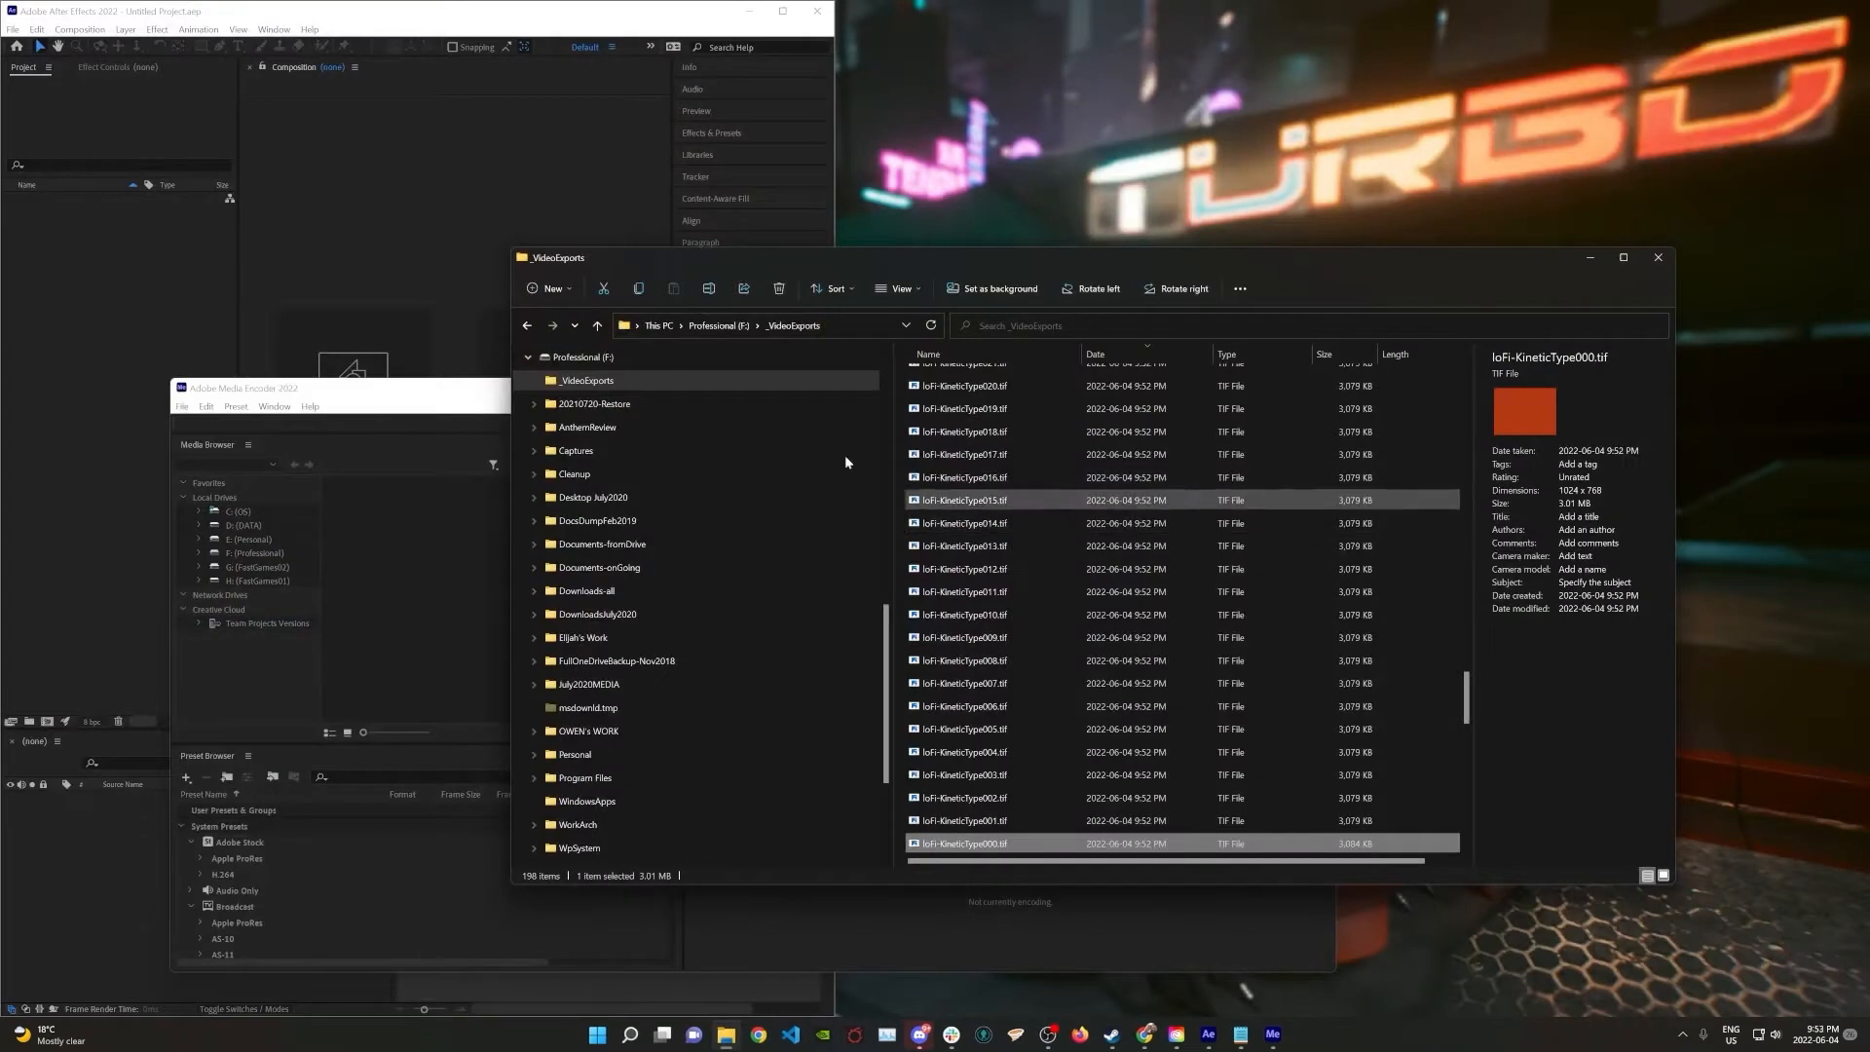
pyautogui.click(438, 405)
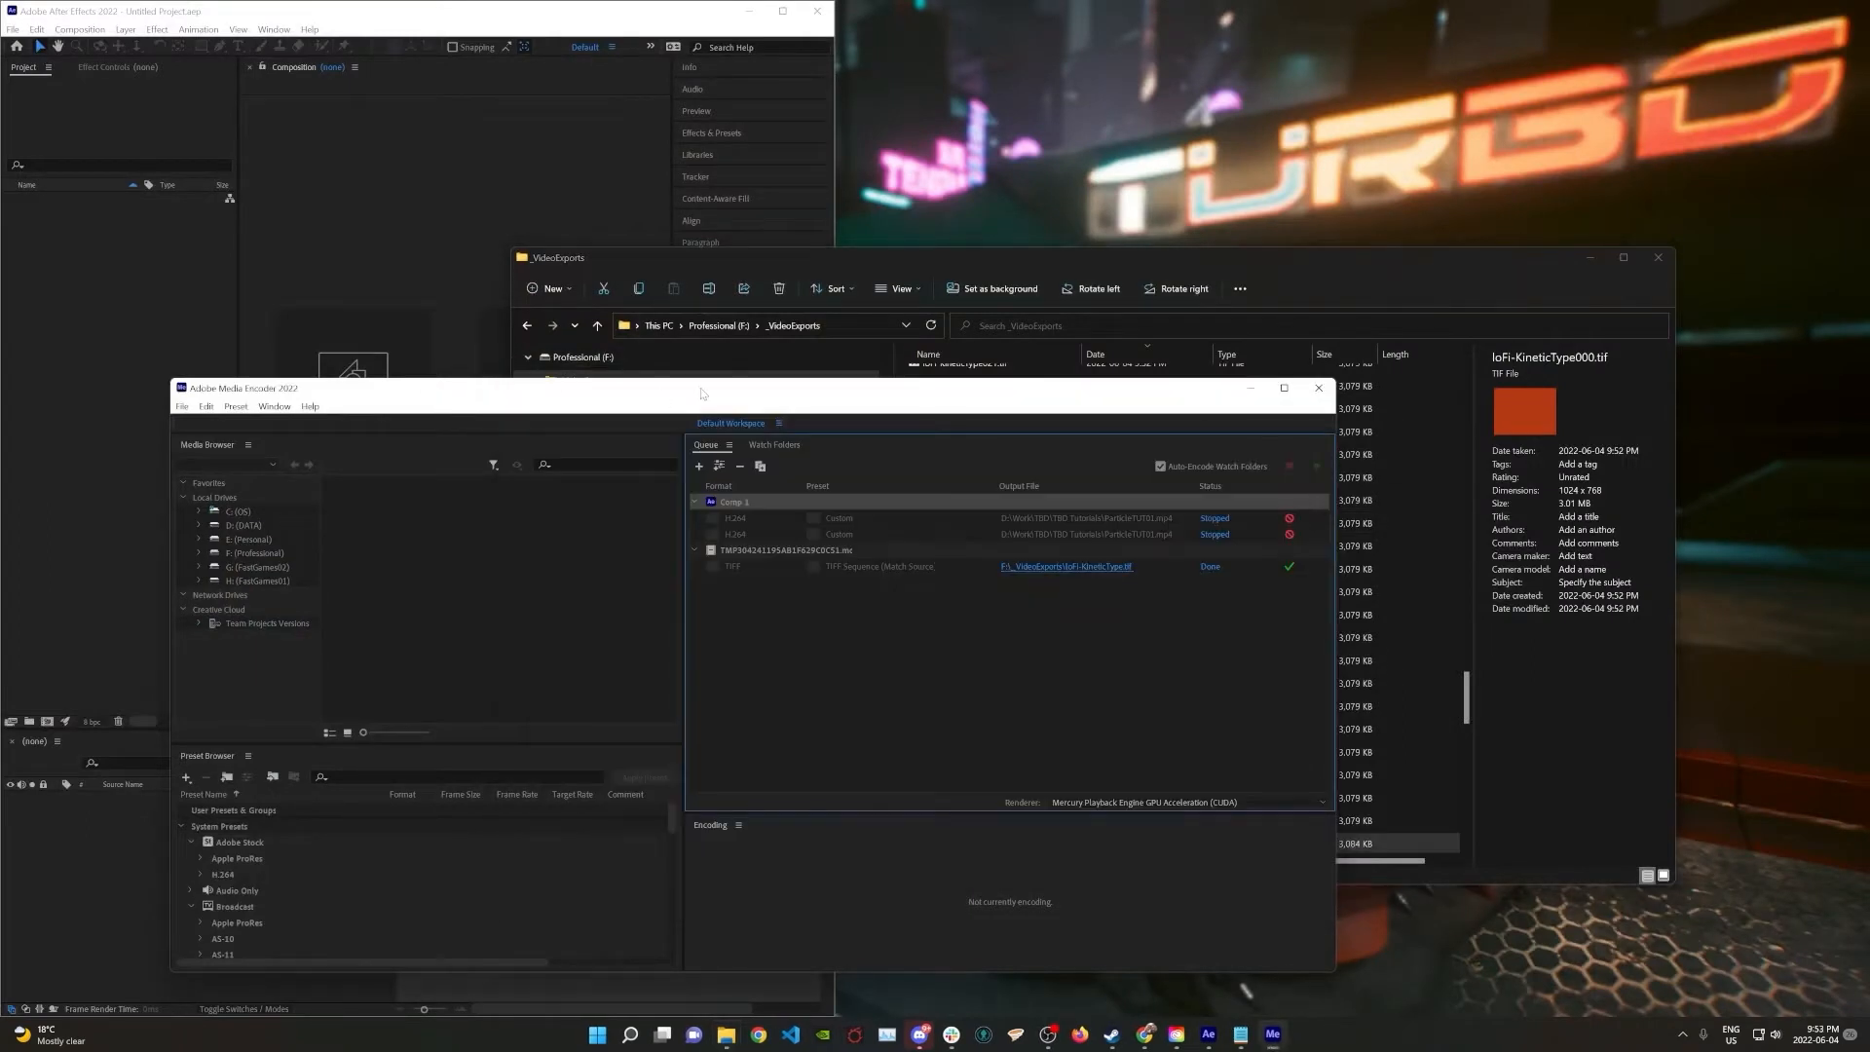
pyautogui.click(1319, 388)
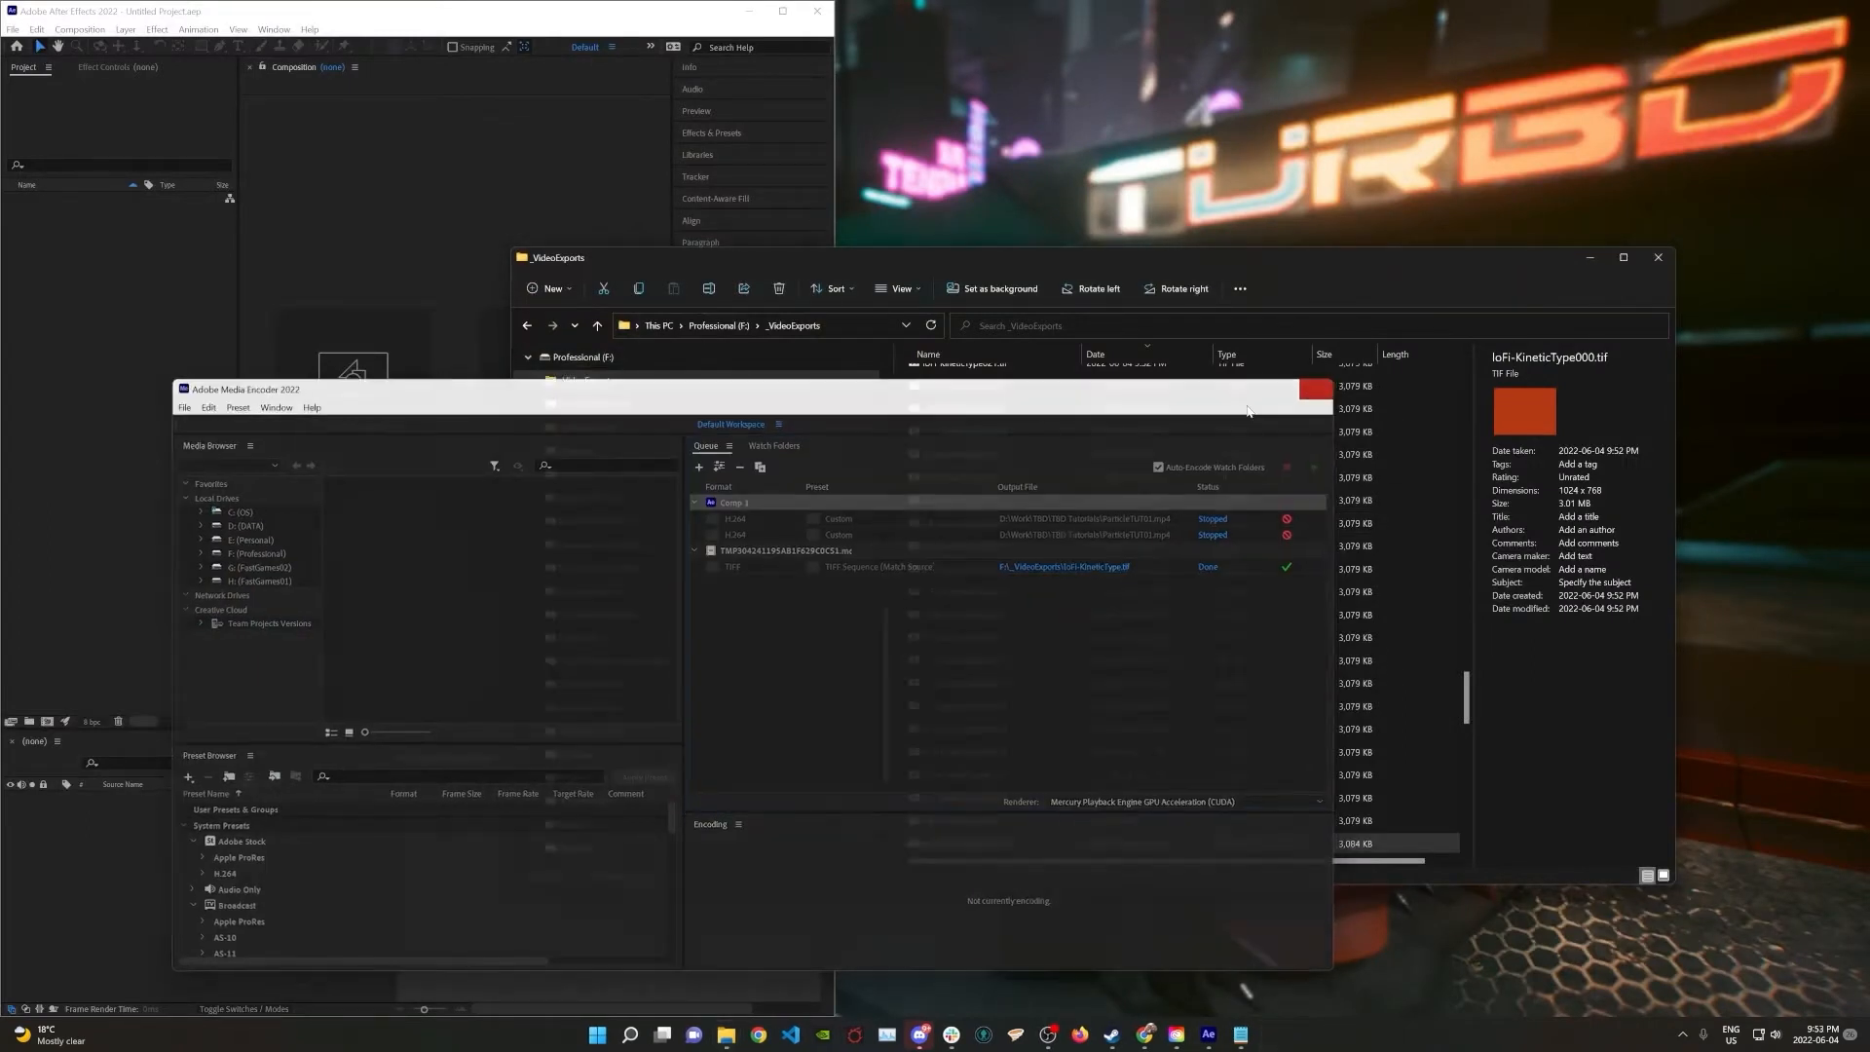
# Start a file import in the After Effects project and show the _VideoExports files in Details view
pyautogui.click(101, 259)
pyautogui.rightClick(101, 260)
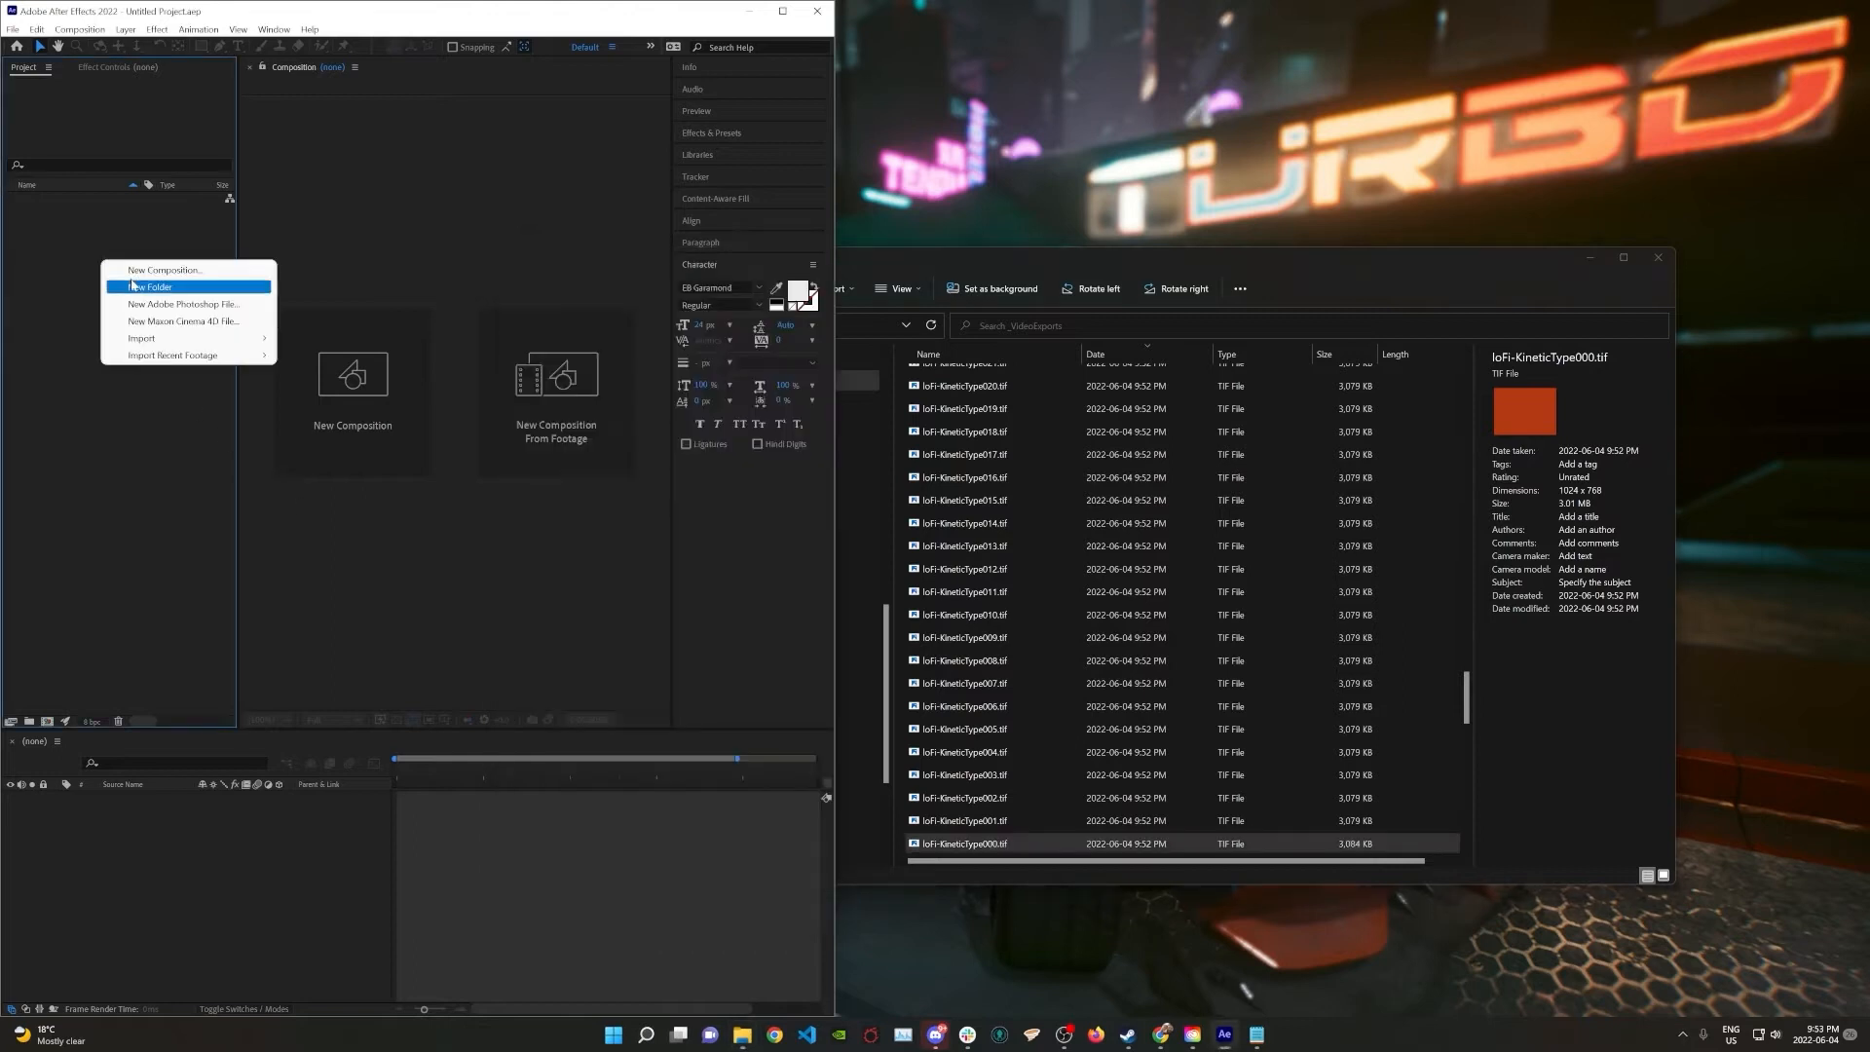
pyautogui.moveTo(145, 346)
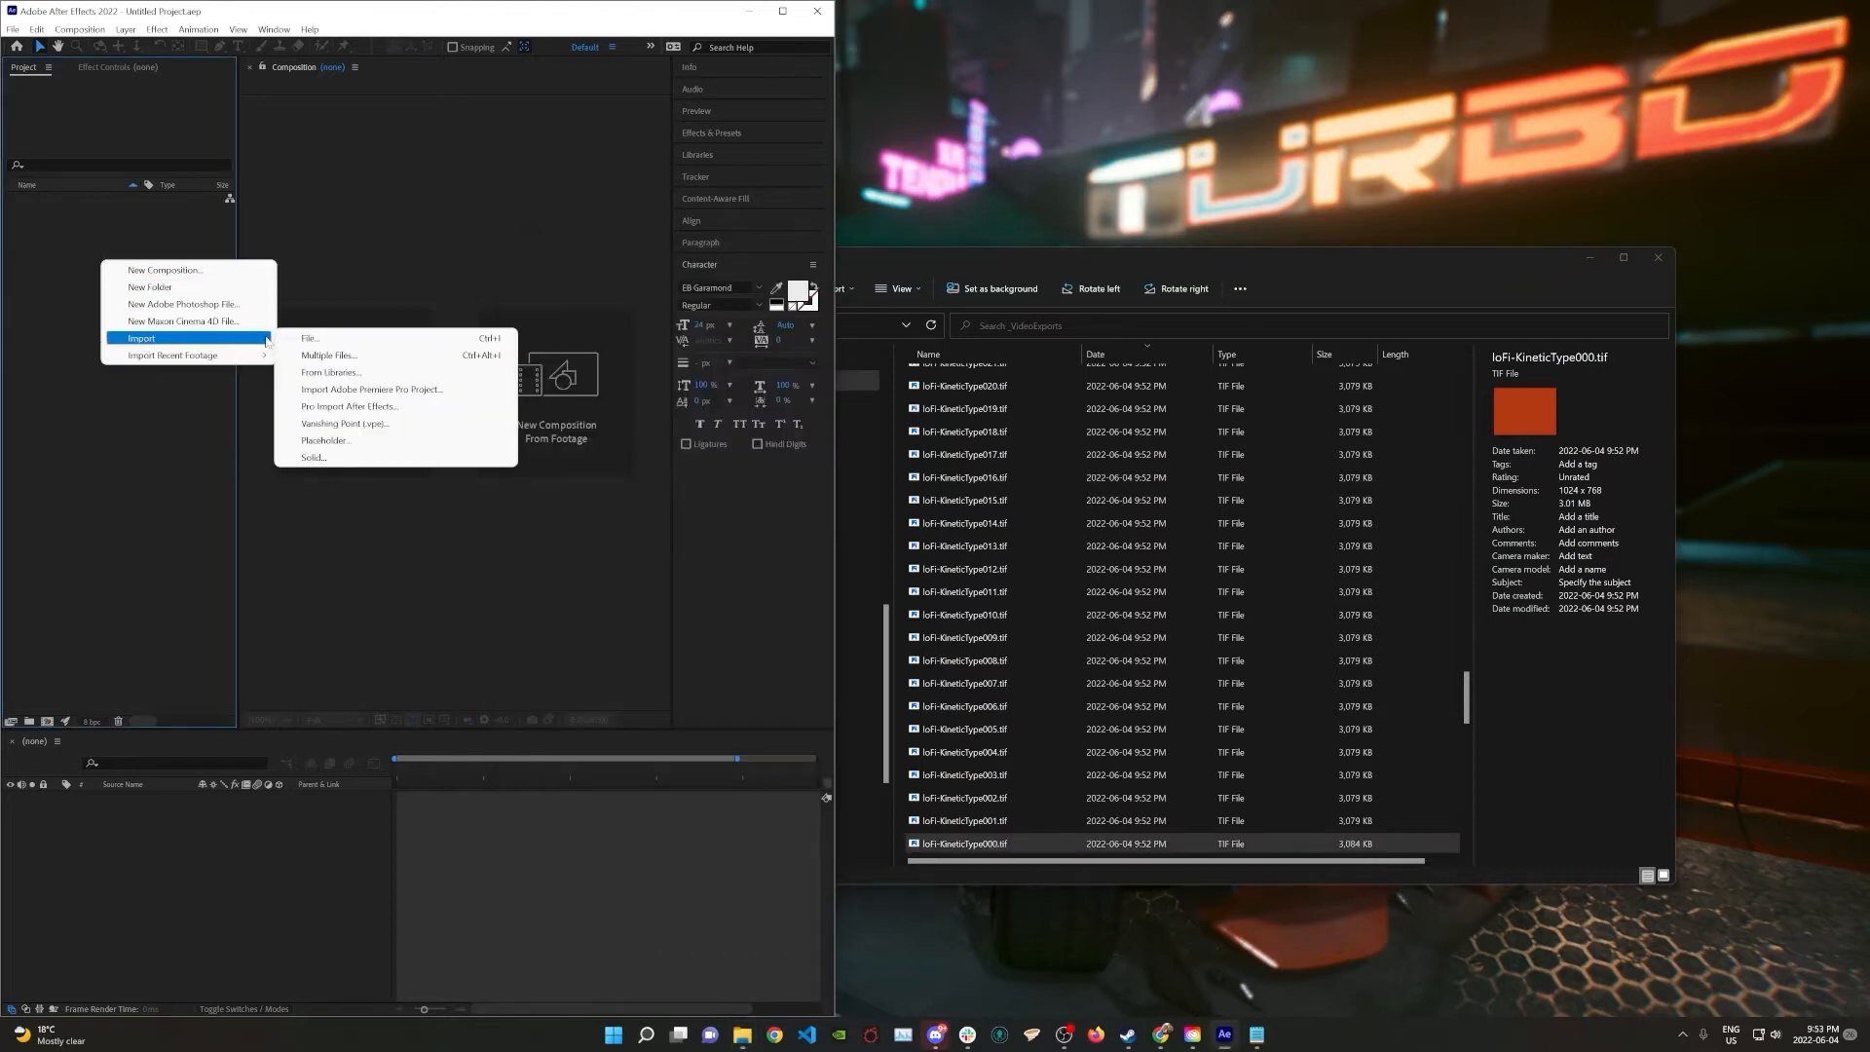
pyautogui.click(363, 348)
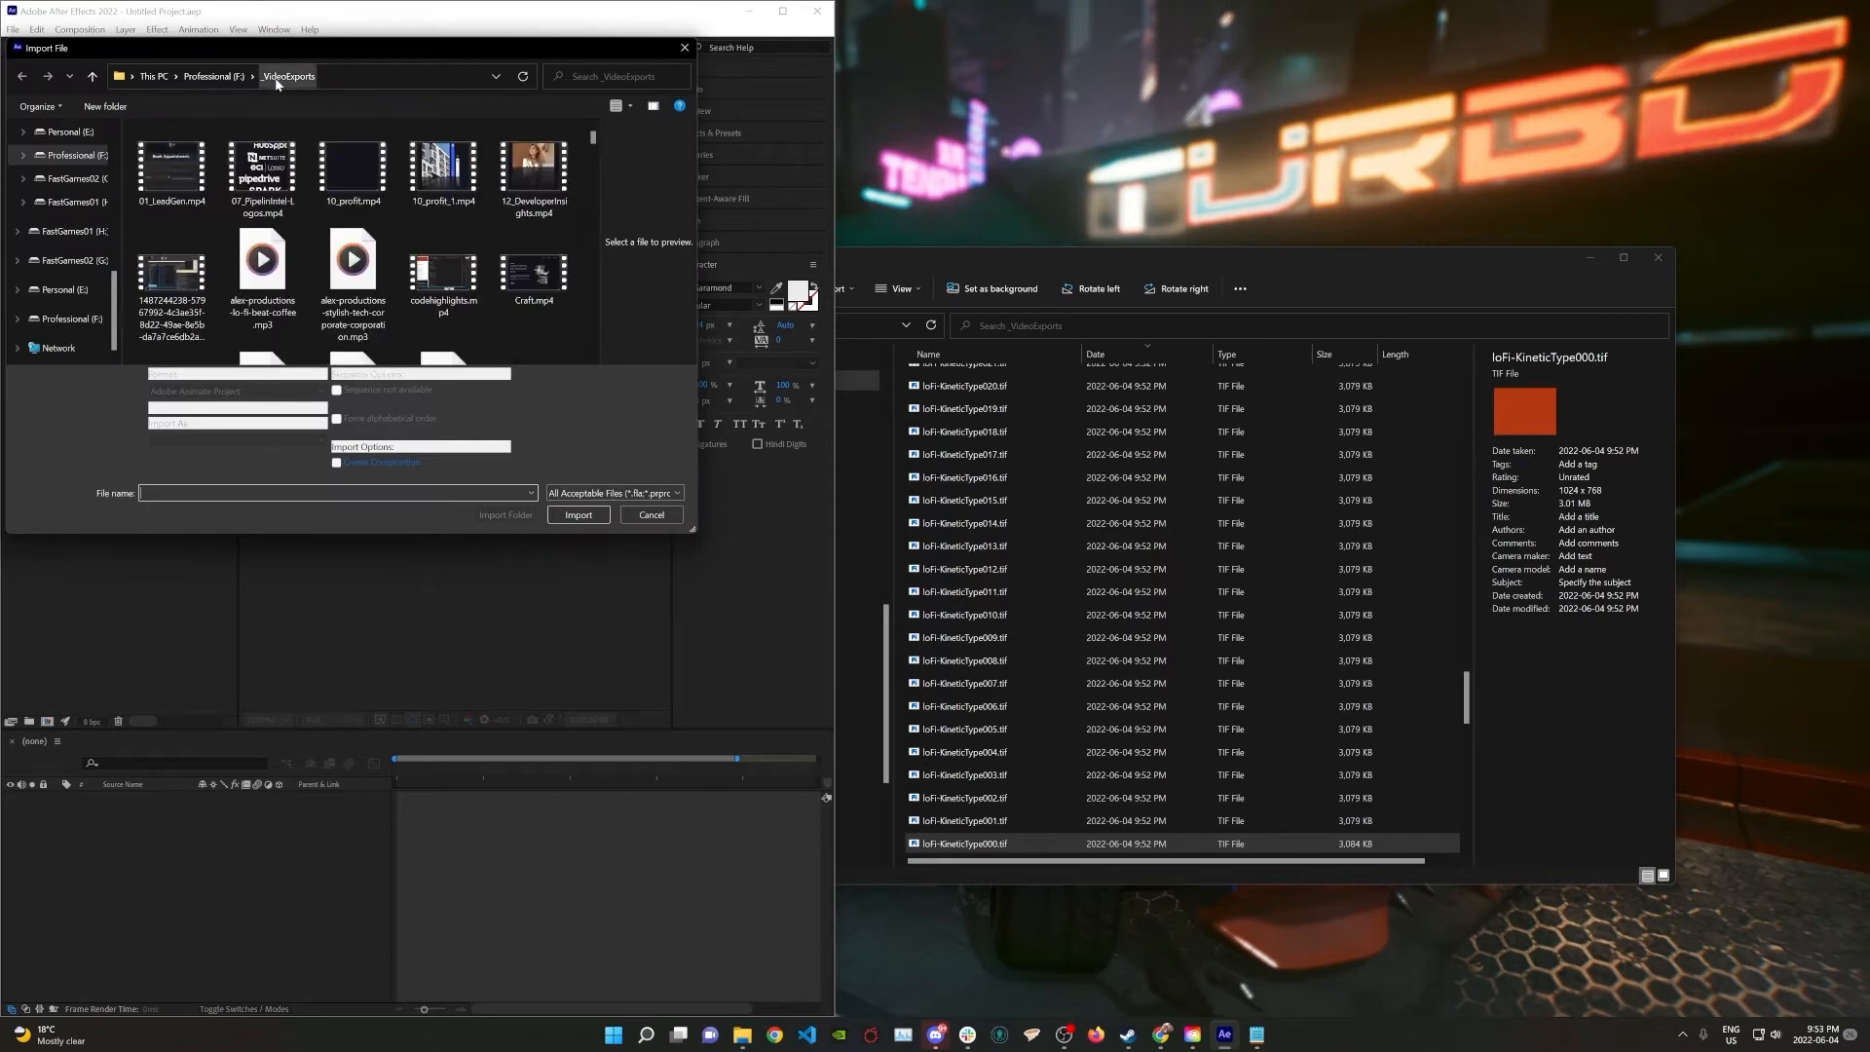
pyautogui.scroll(-10, 311, 213)
pyautogui.scroll(10, 312, 213)
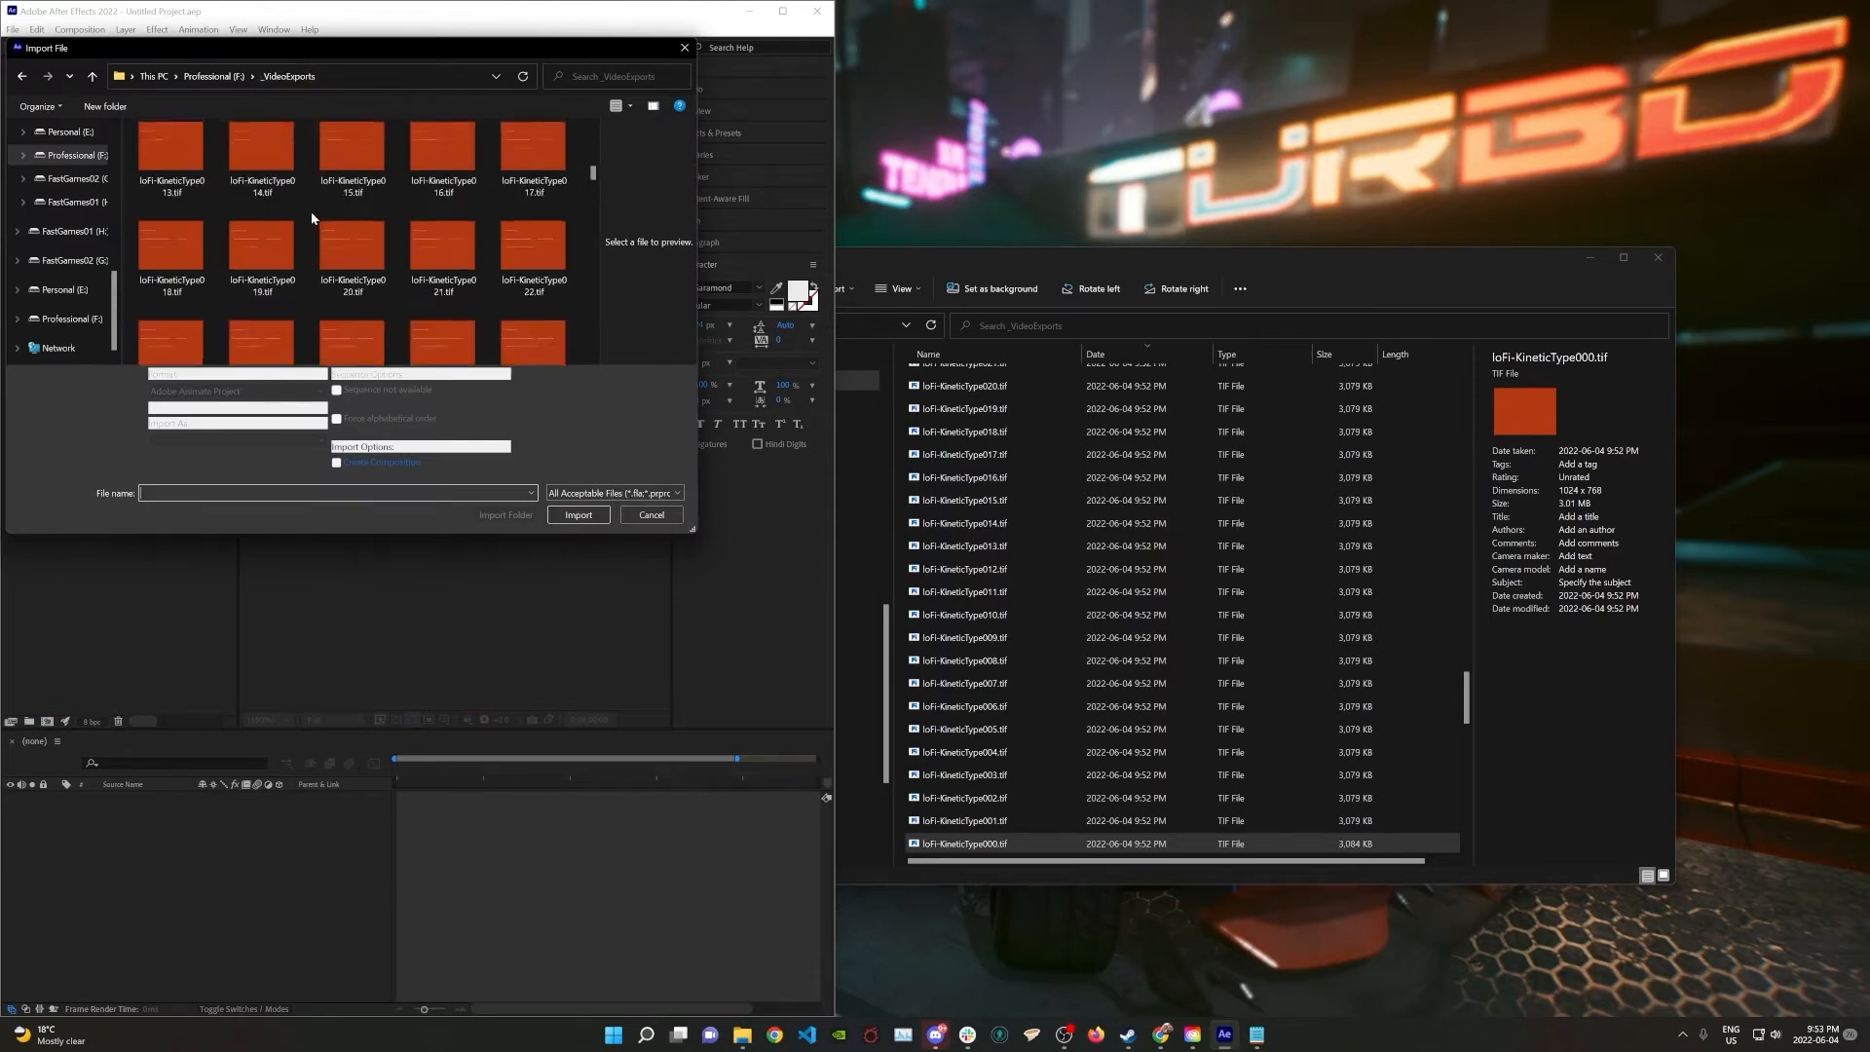
pyautogui.click(630, 105)
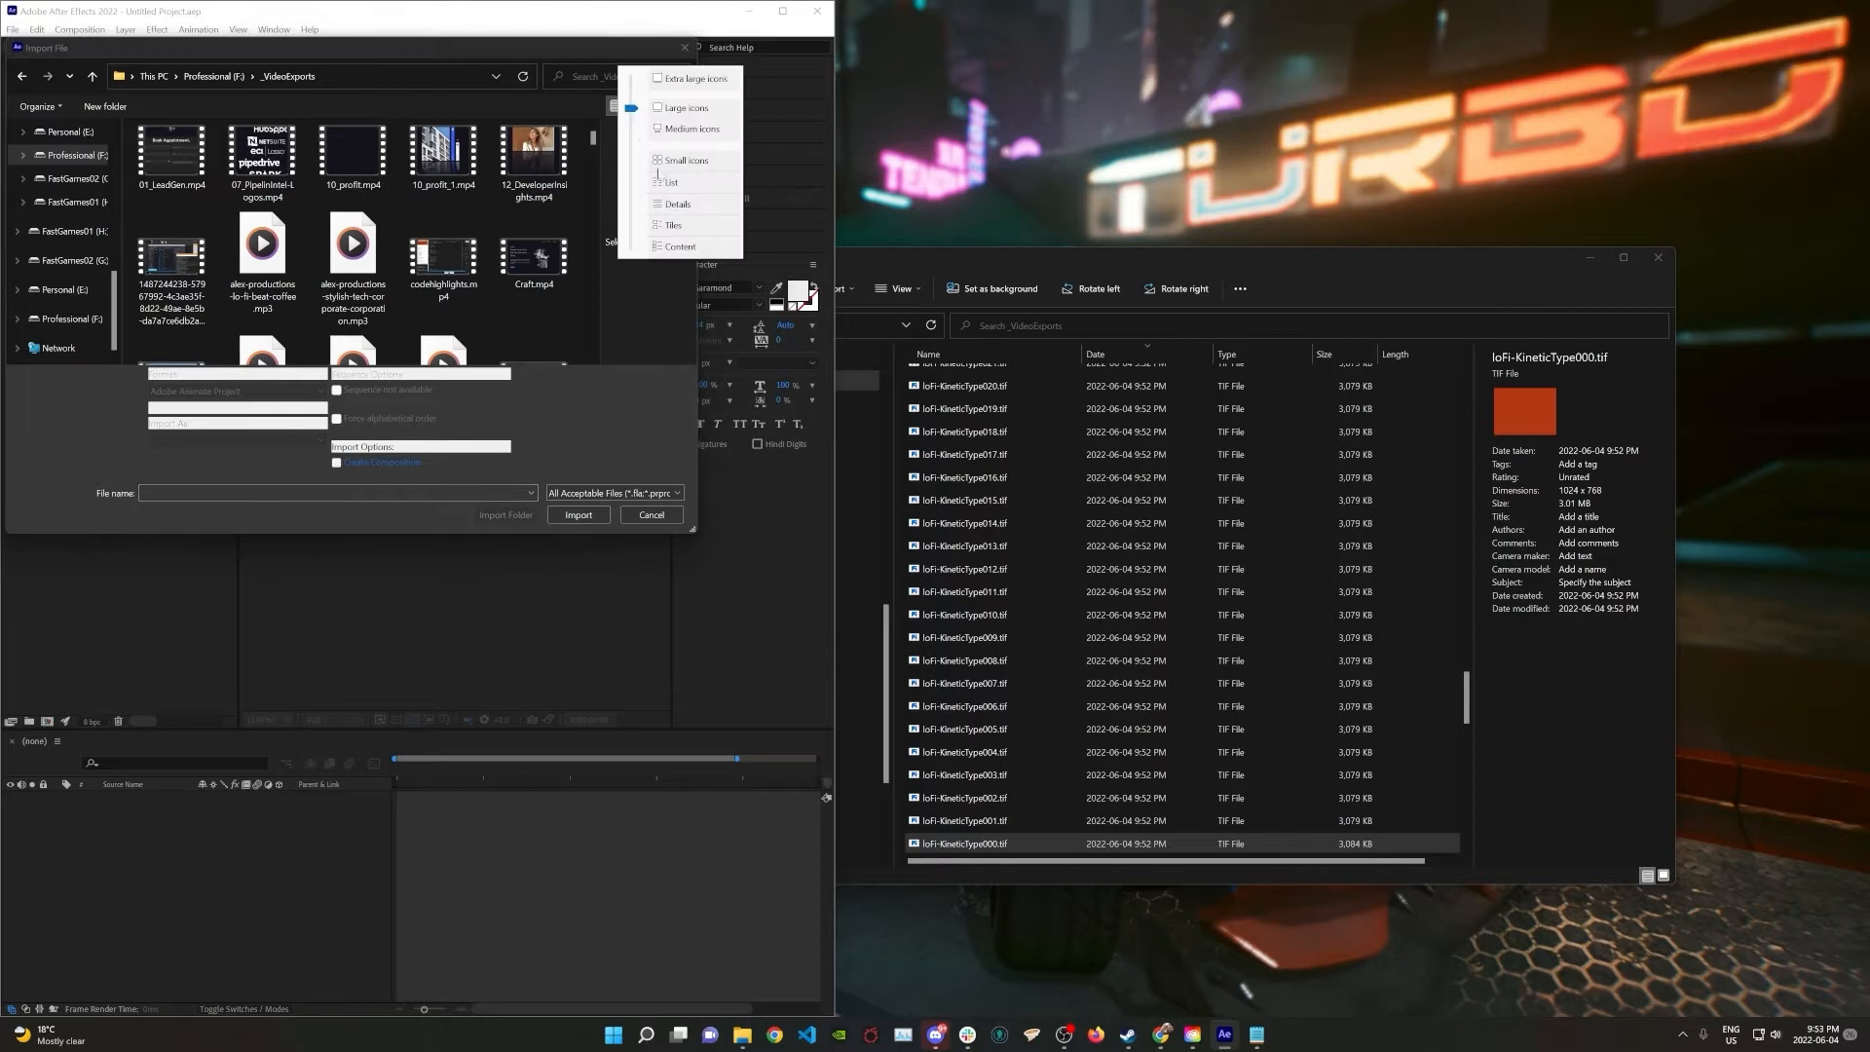
pyautogui.click(669, 203)
# Import loFi-KineticType000.tif from _VideoExports as footage with the TIFF sequence option enabled
pyautogui.scroll(-20, 277, 245)
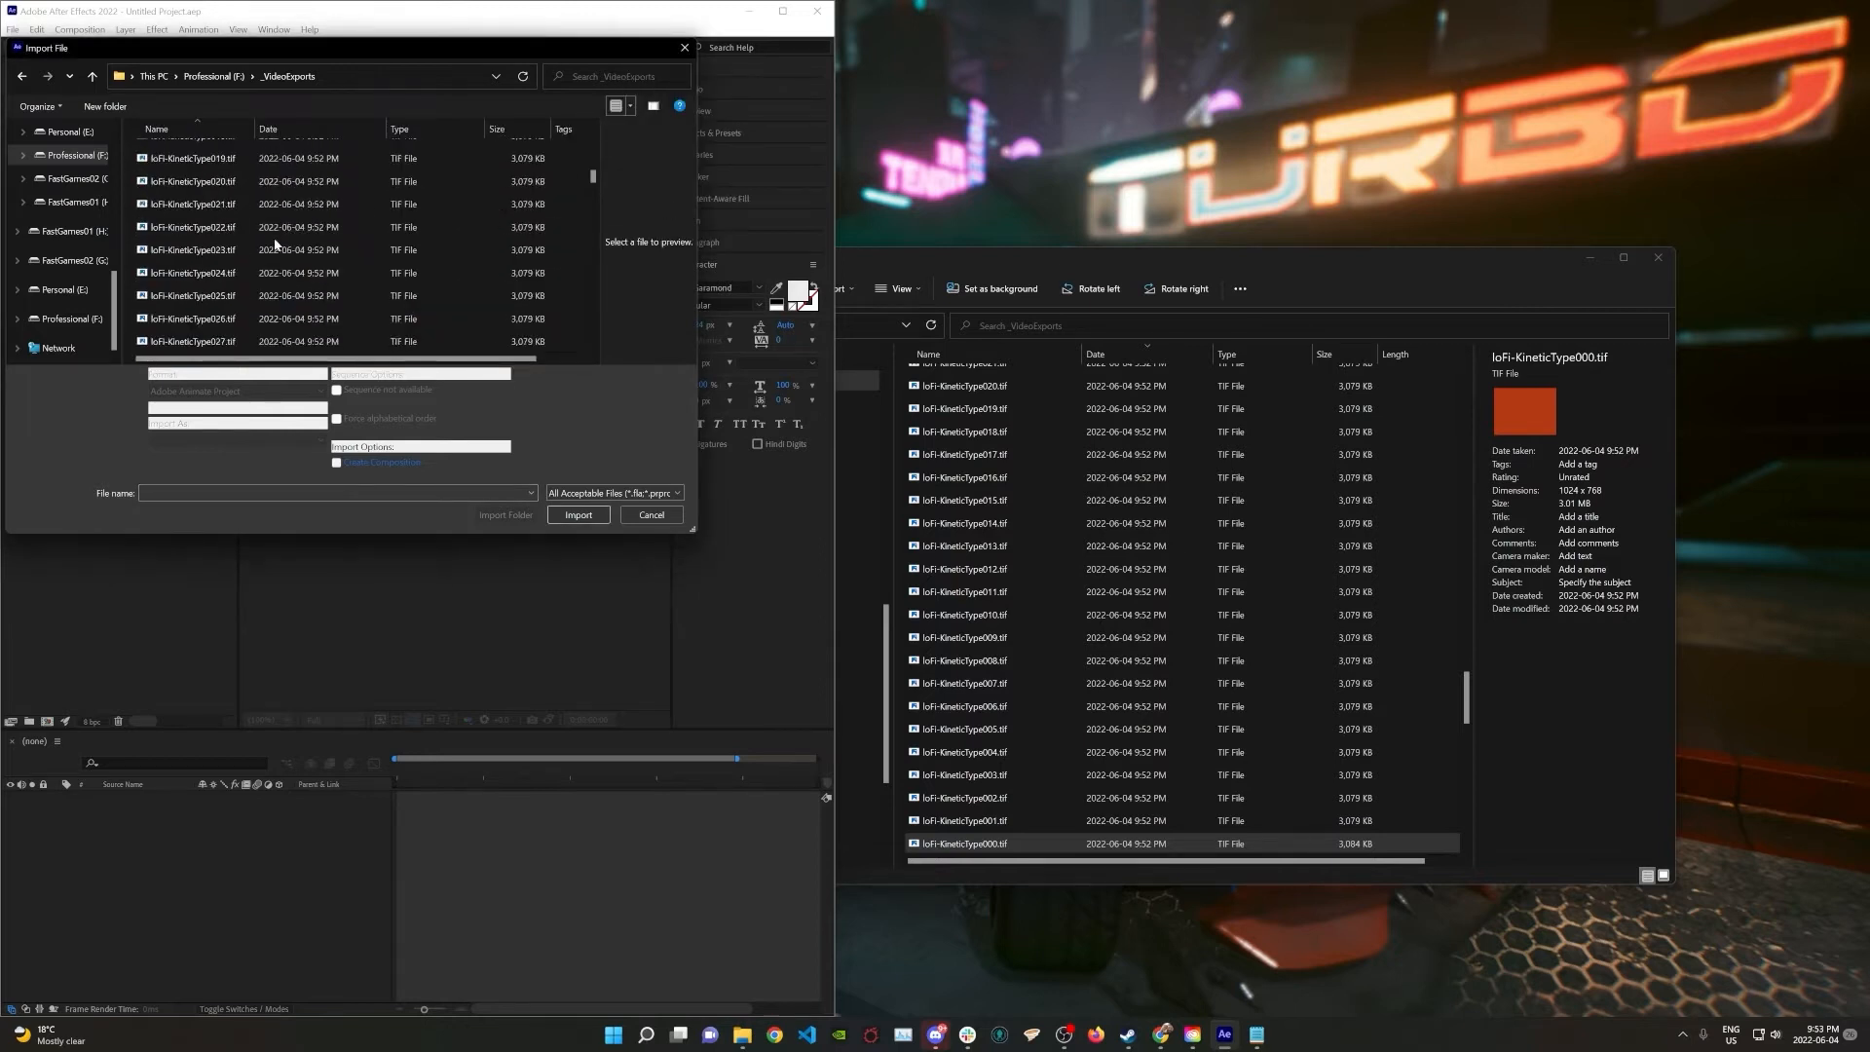
pyautogui.scroll(-15, 275, 244)
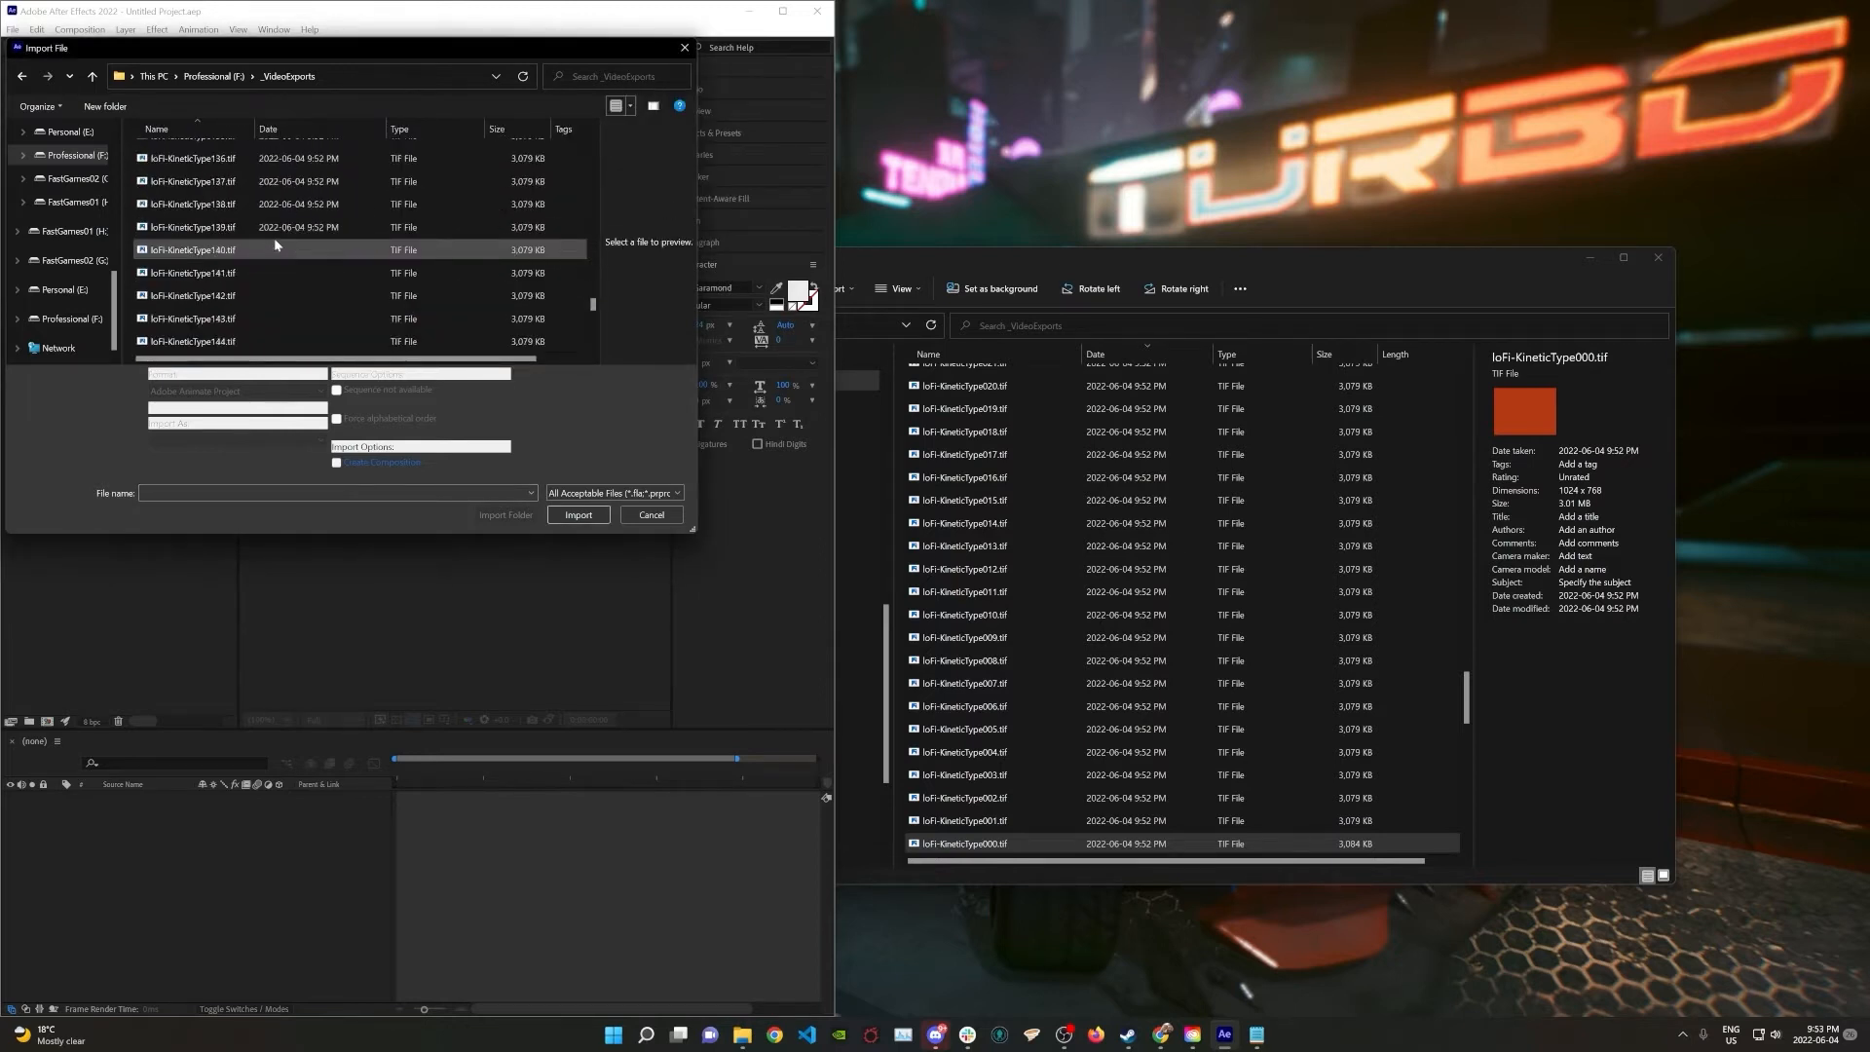
pyautogui.scroll(4, 276, 245)
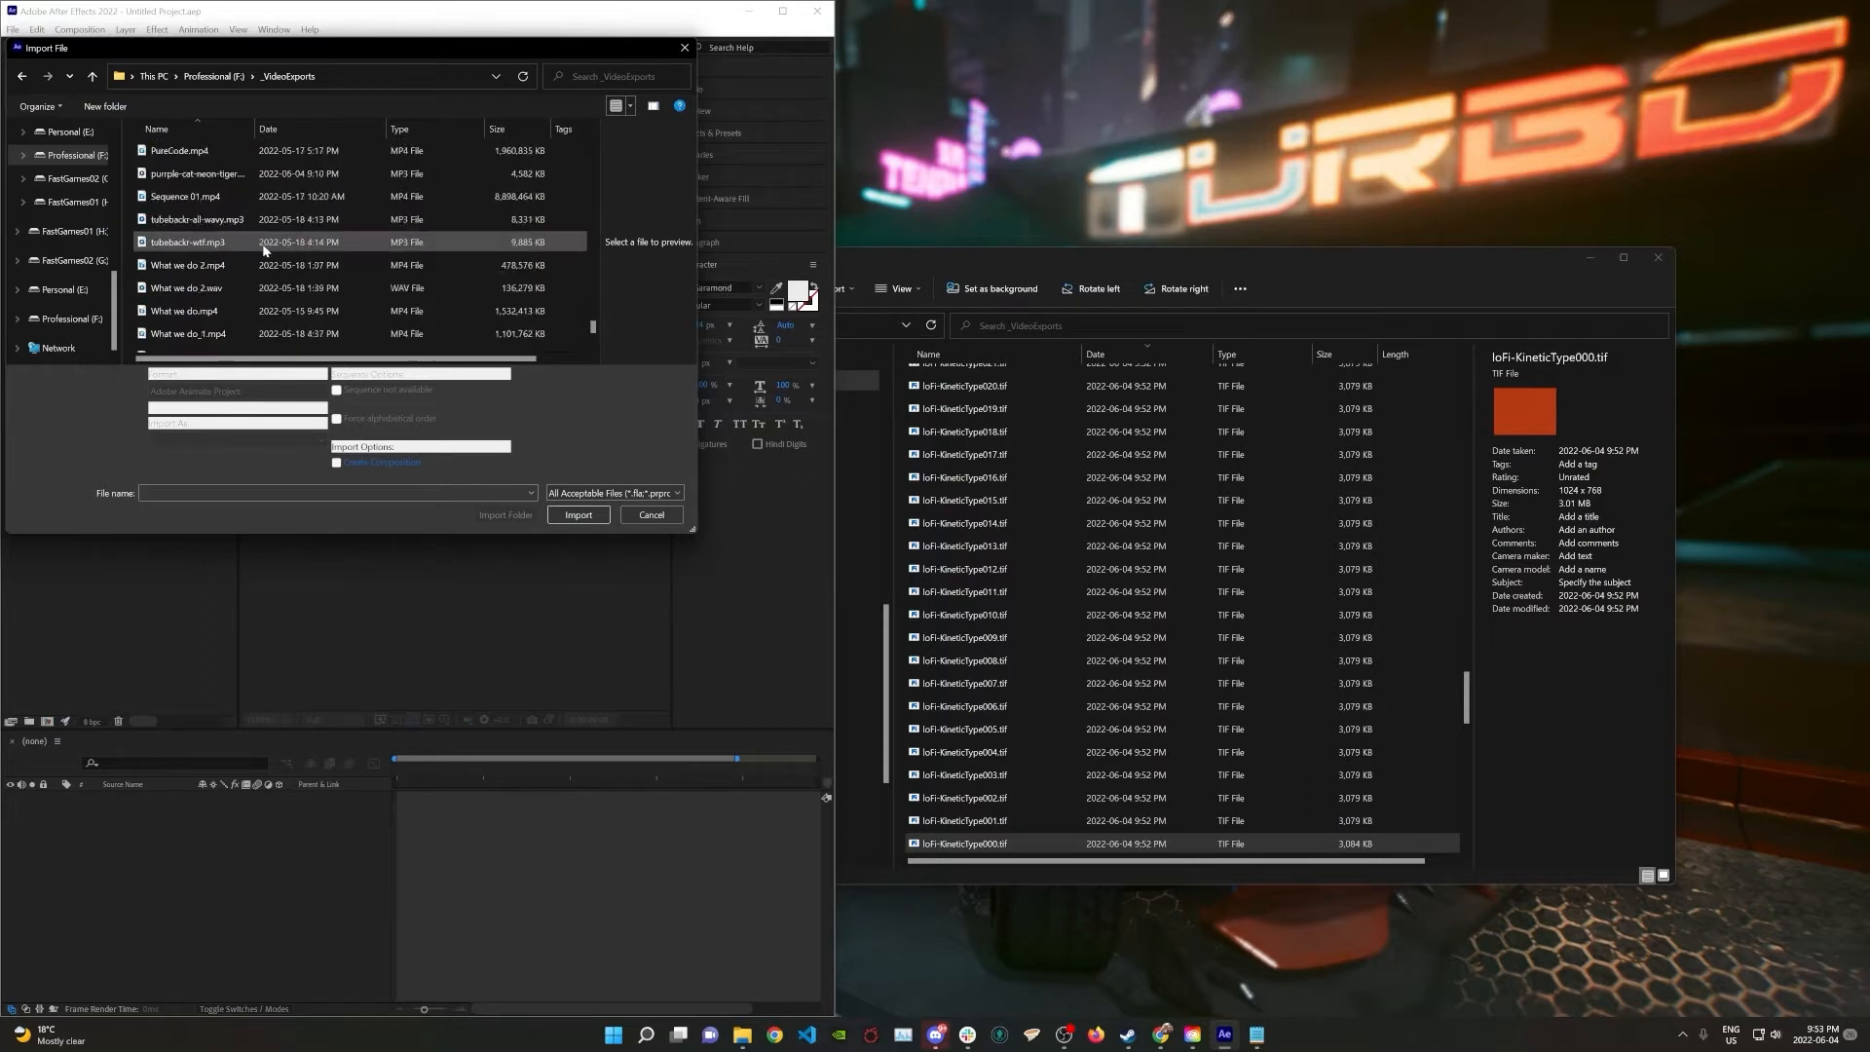
pyautogui.scroll(2, 264, 250)
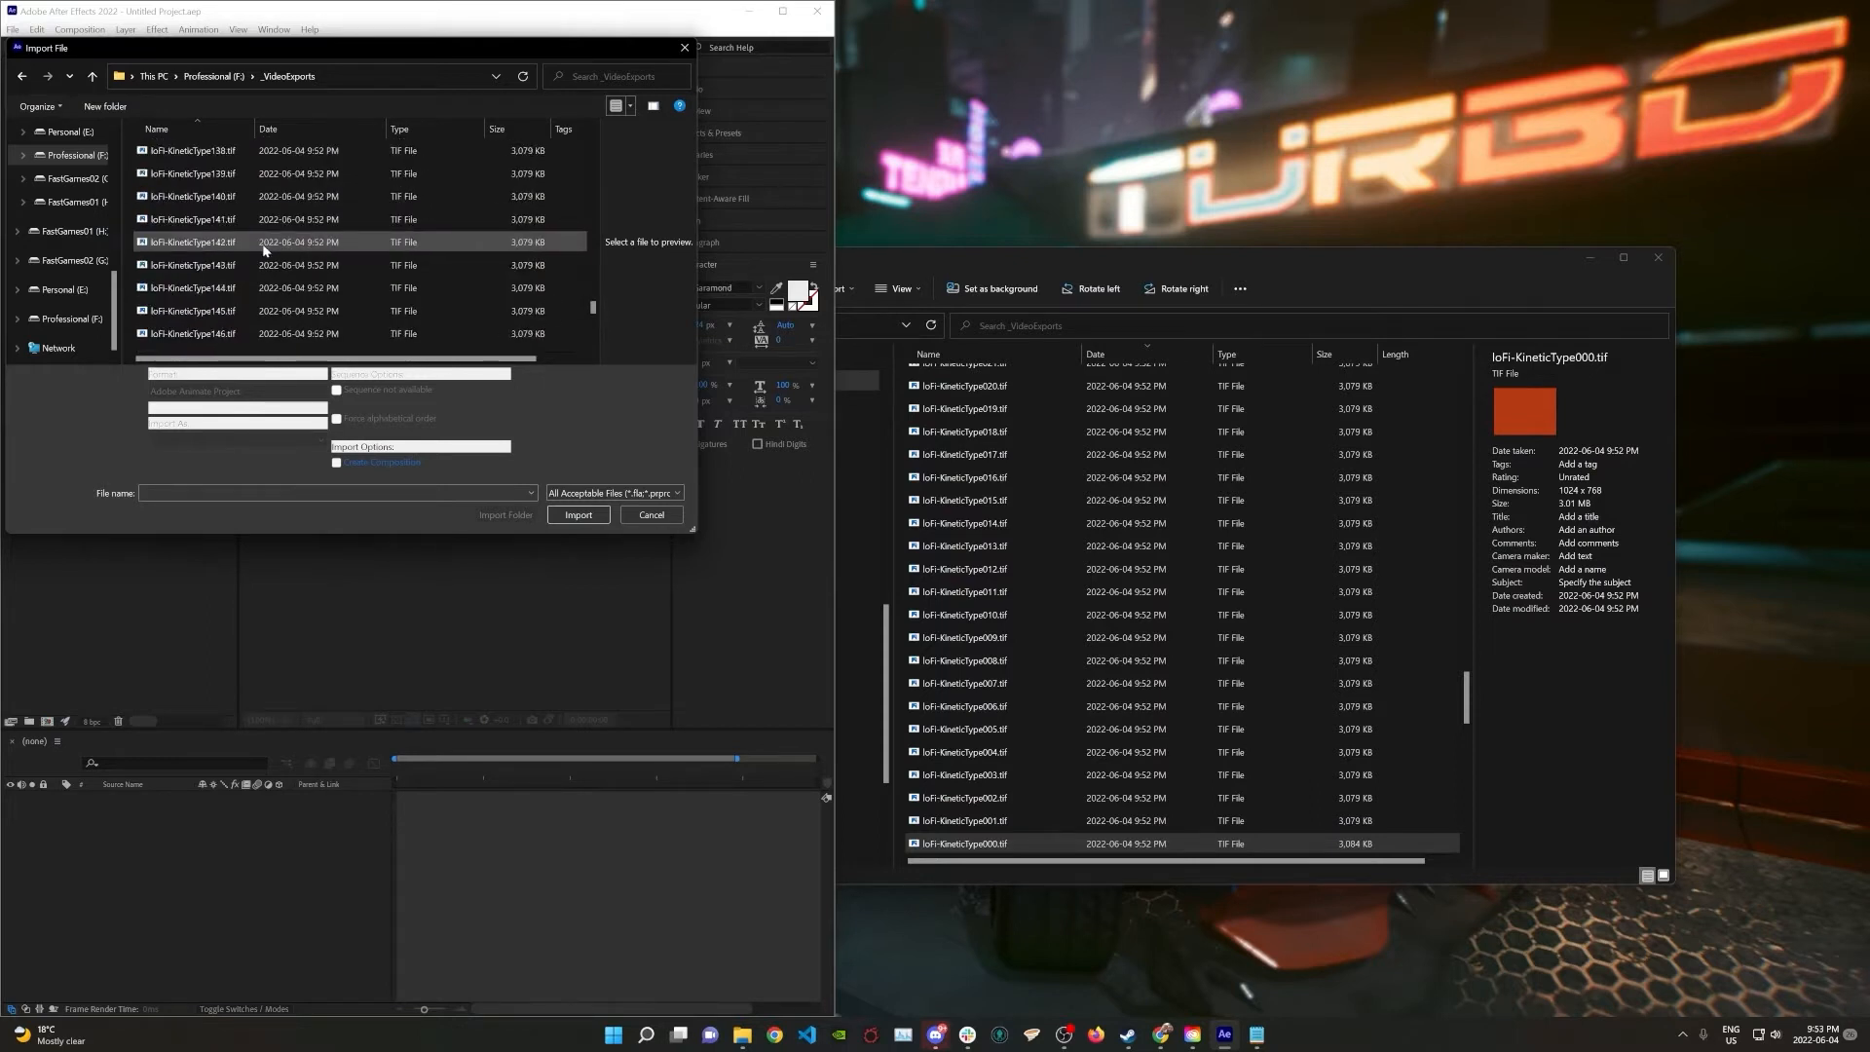
pyautogui.scroll(15, 263, 251)
pyautogui.scroll(5, 200, 240)
pyautogui.scroll(13, 199, 240)
pyautogui.click(196, 297)
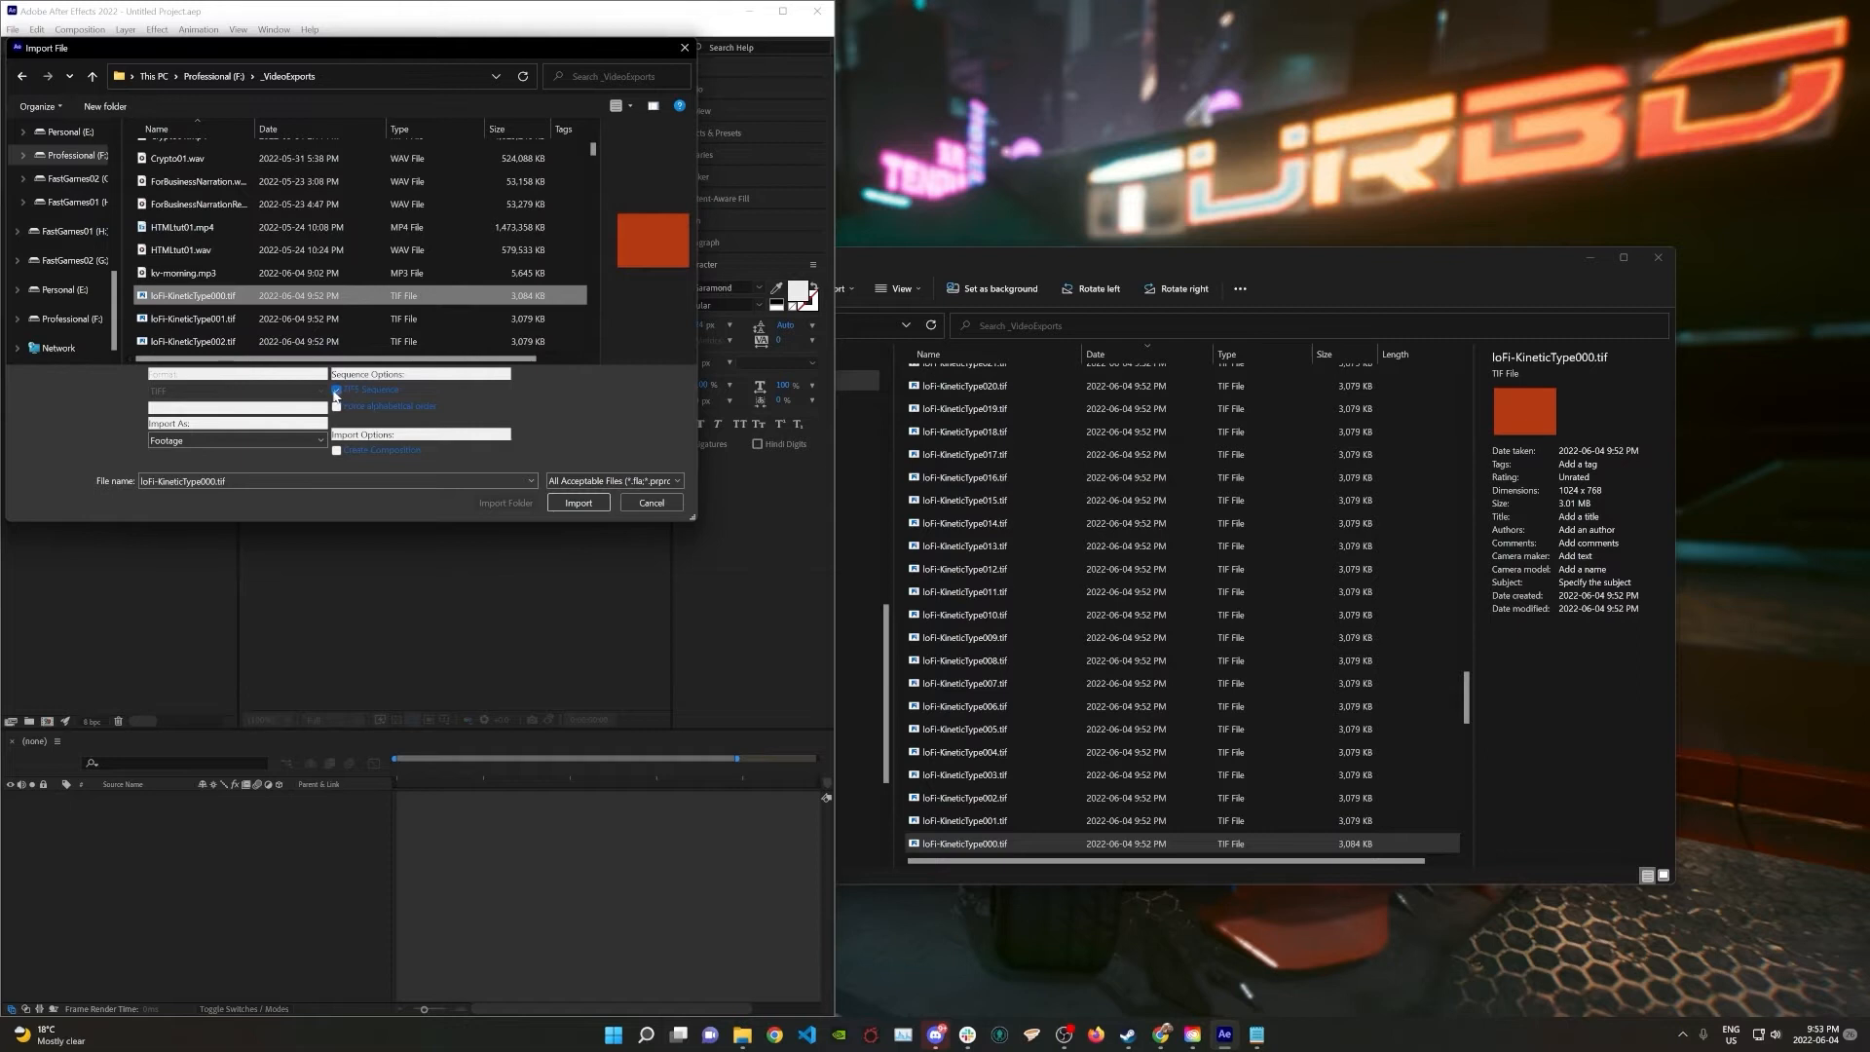
pyautogui.click(553, 501)
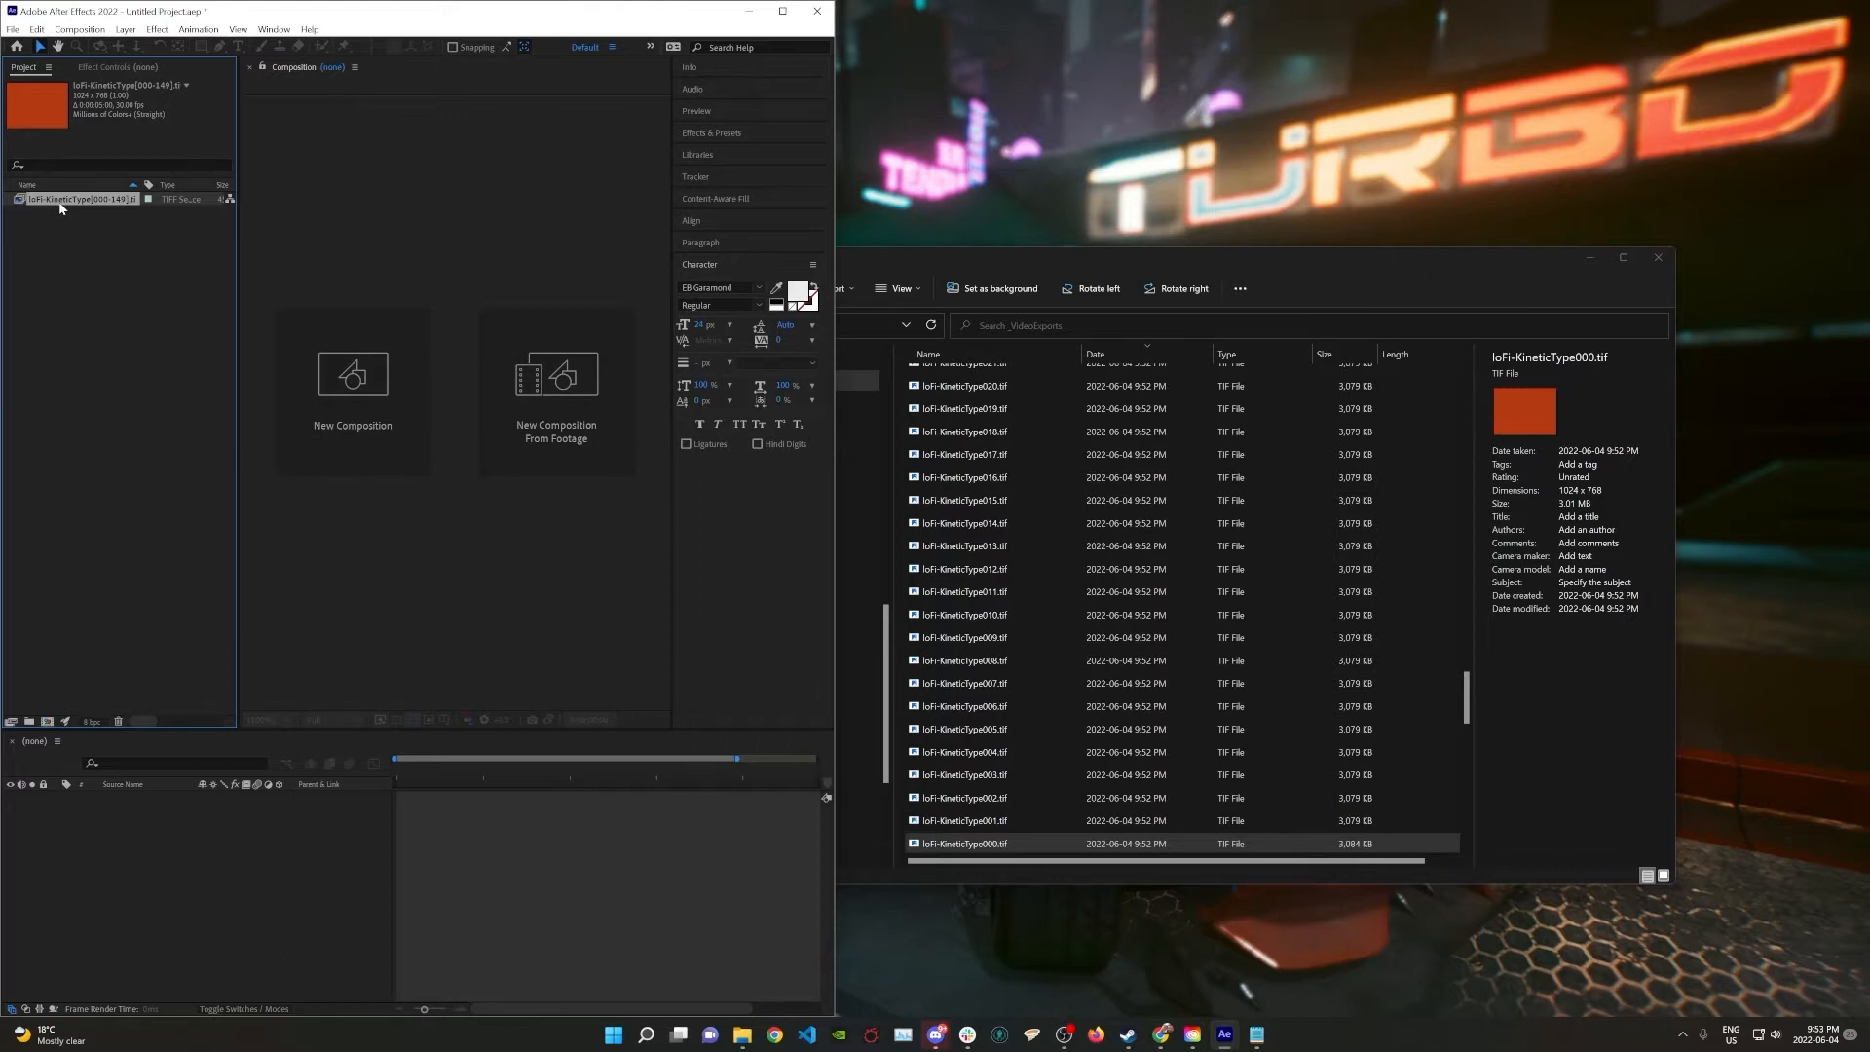
# Create a composition from the imported TIFF sequence, widen the program window, and set the composition's frame rate to 24 fps
pyautogui.moveTo(58, 199); pyautogui.dragTo(46, 723)
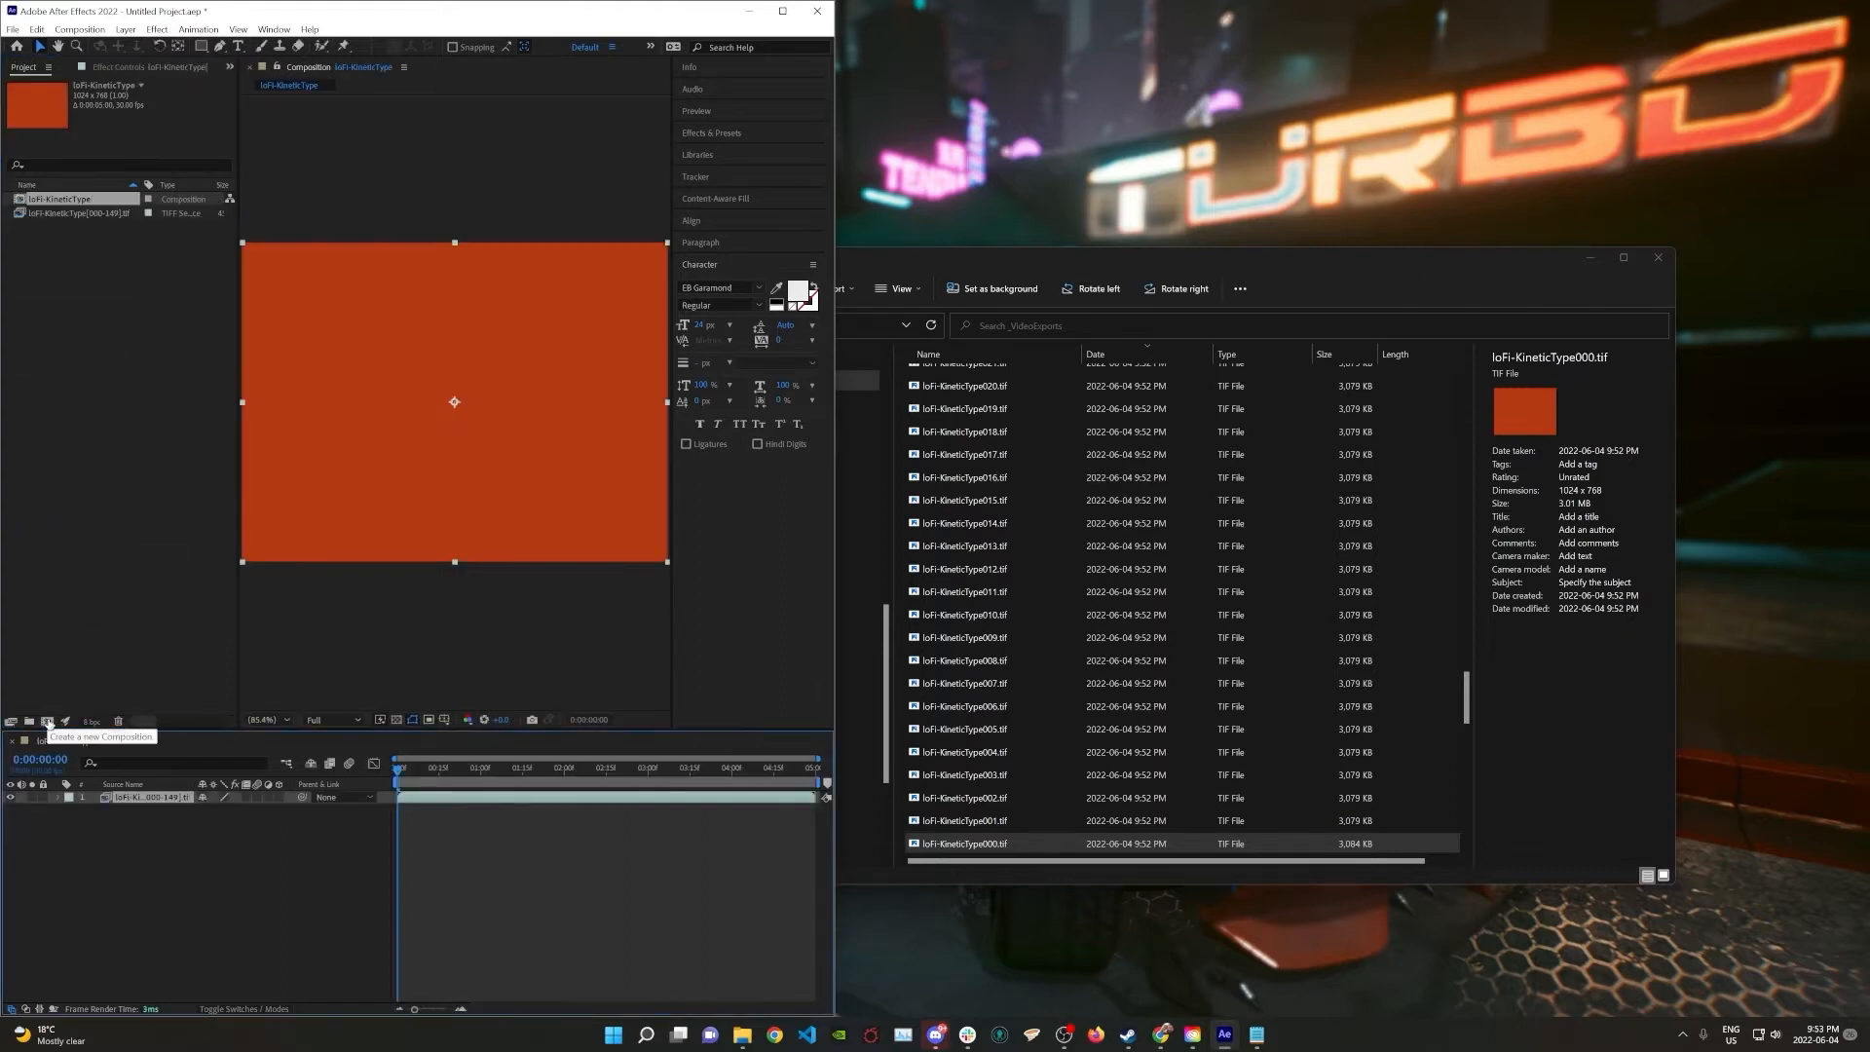
pyautogui.moveTo(835, 879); pyautogui.dragTo(1426, 886)
pyautogui.click(82, 30)
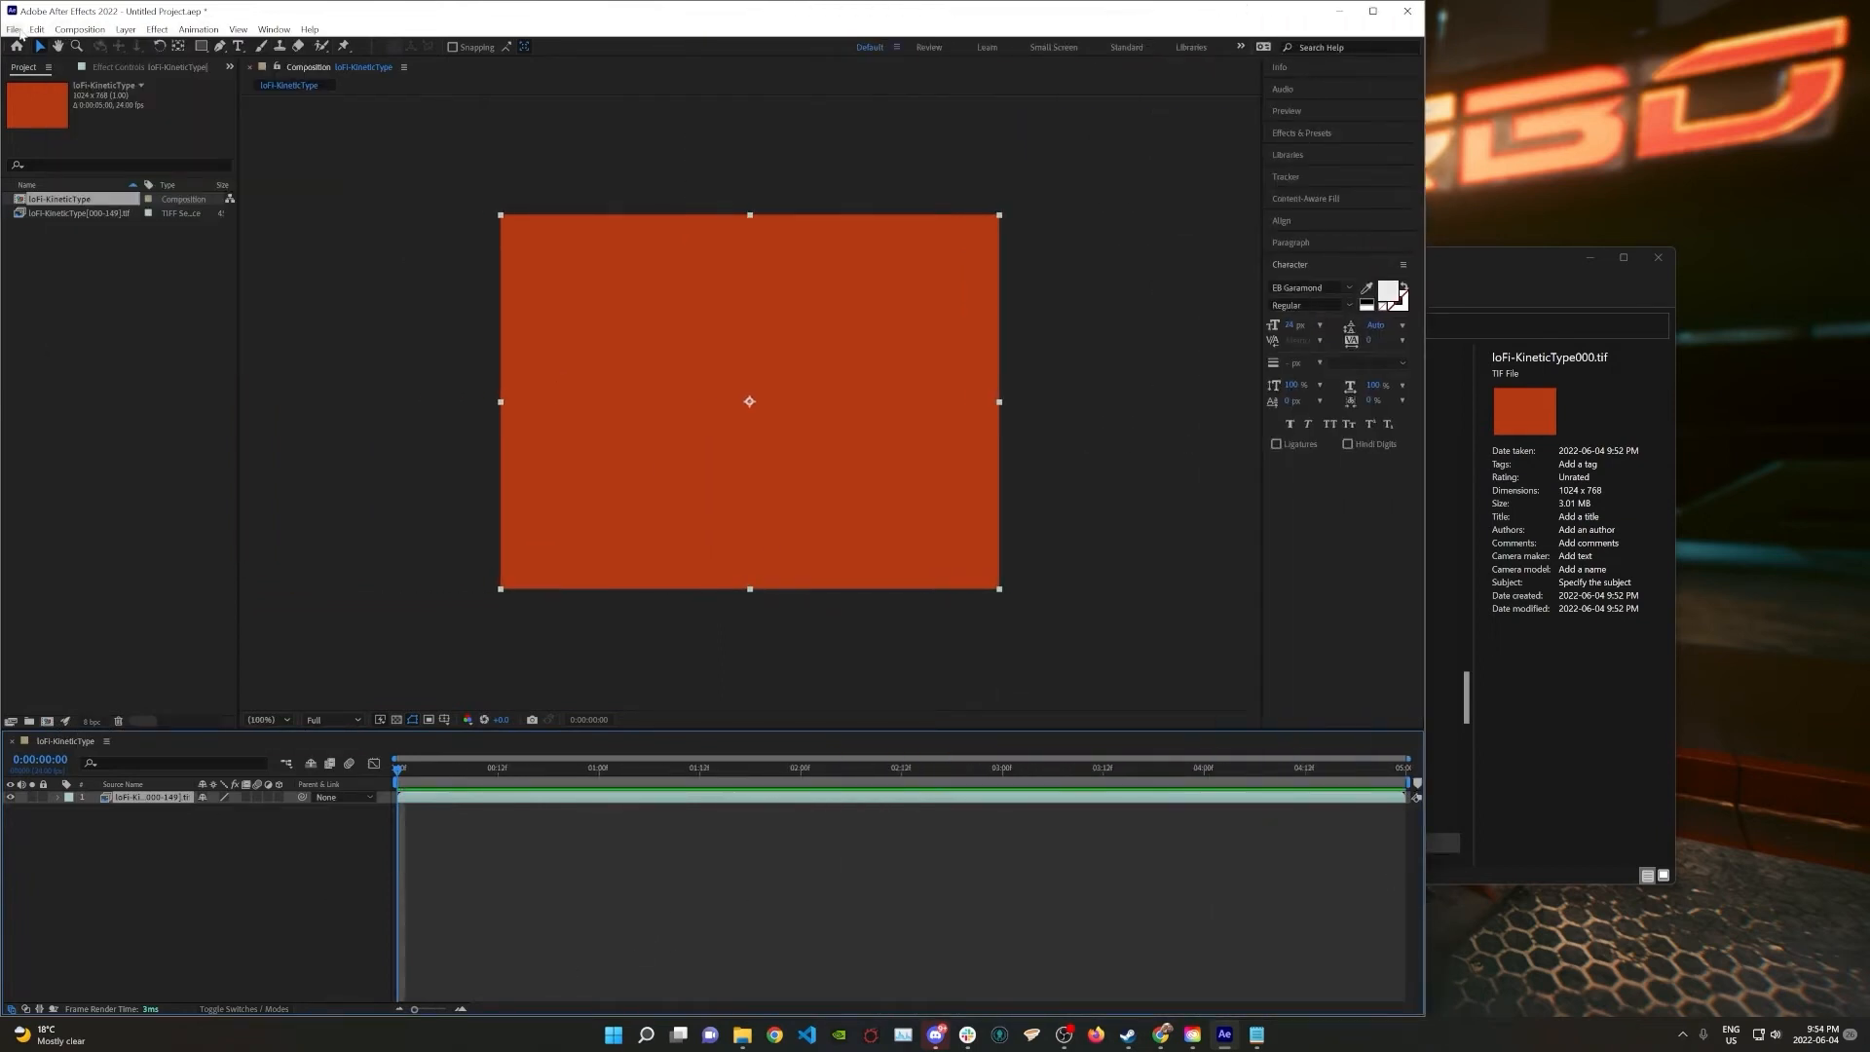
# Switch to the _VideoExports folder in File Explorer and sort its files by size, largest first
pyautogui.click(14, 30)
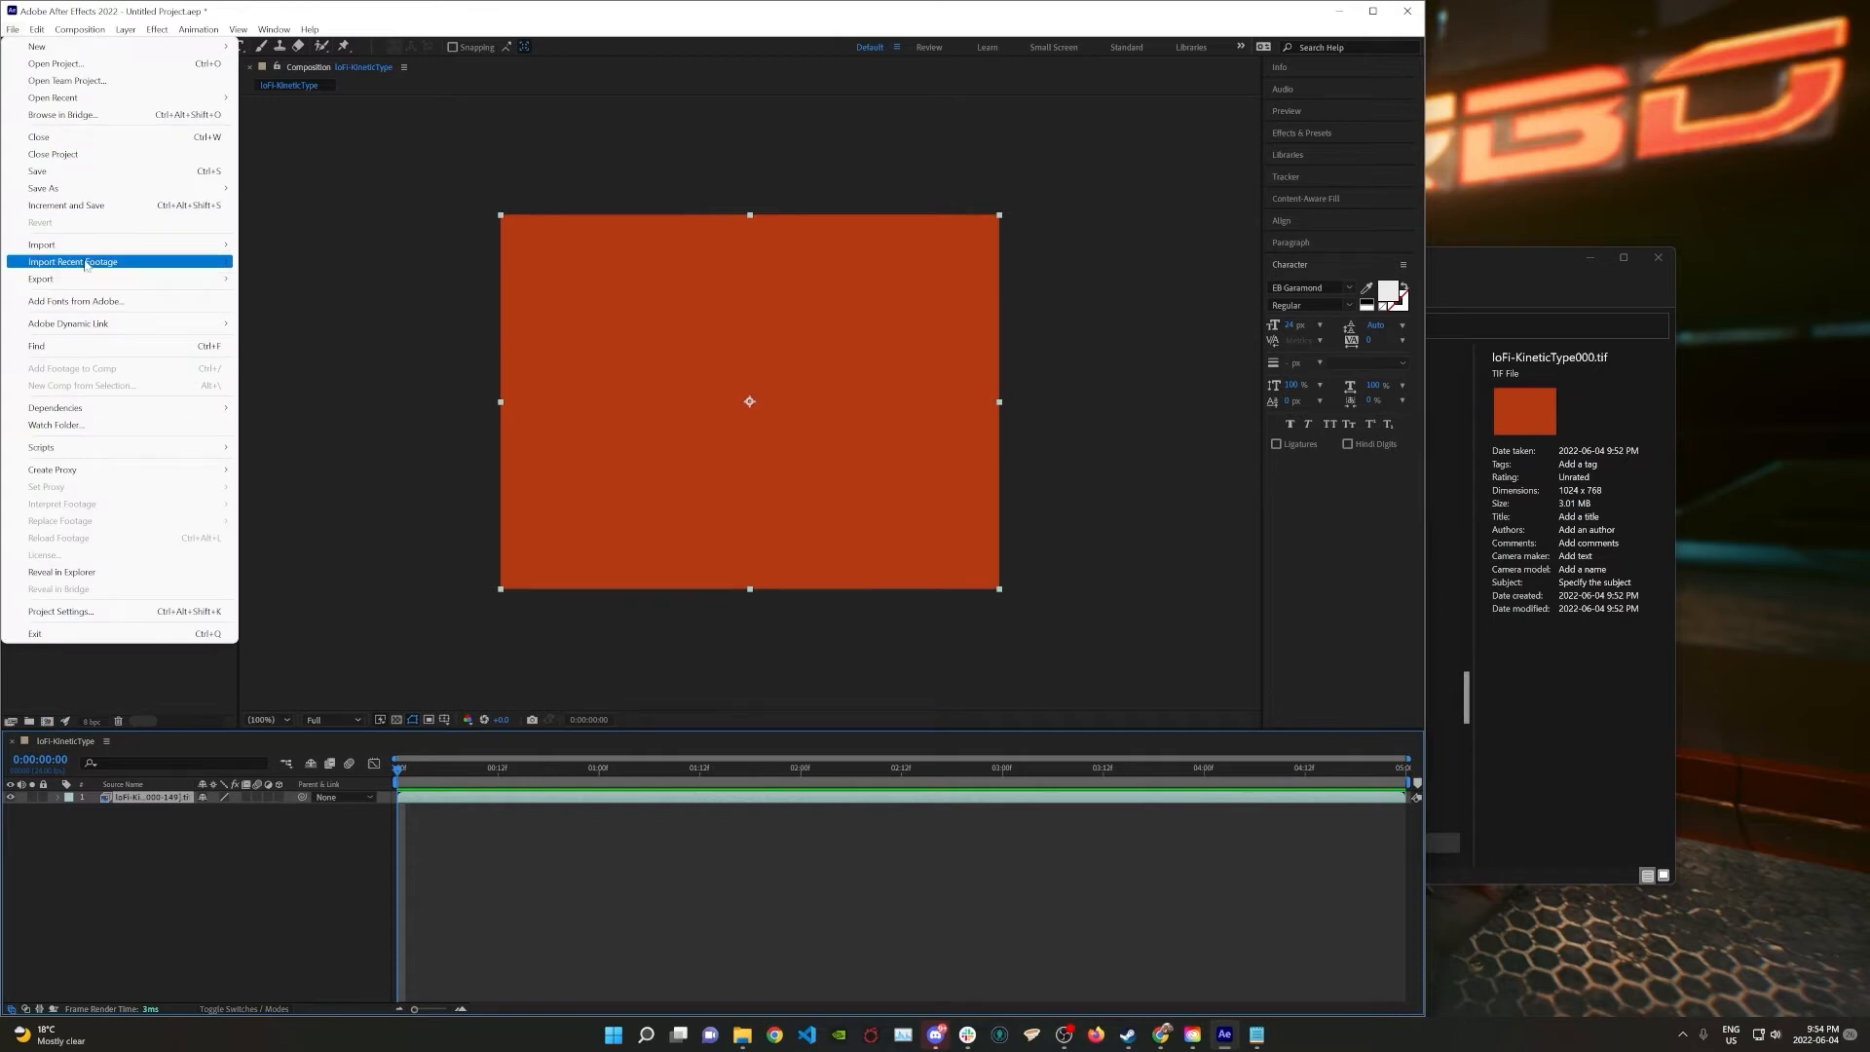
pyautogui.click(301, 304)
pyautogui.click(743, 1034)
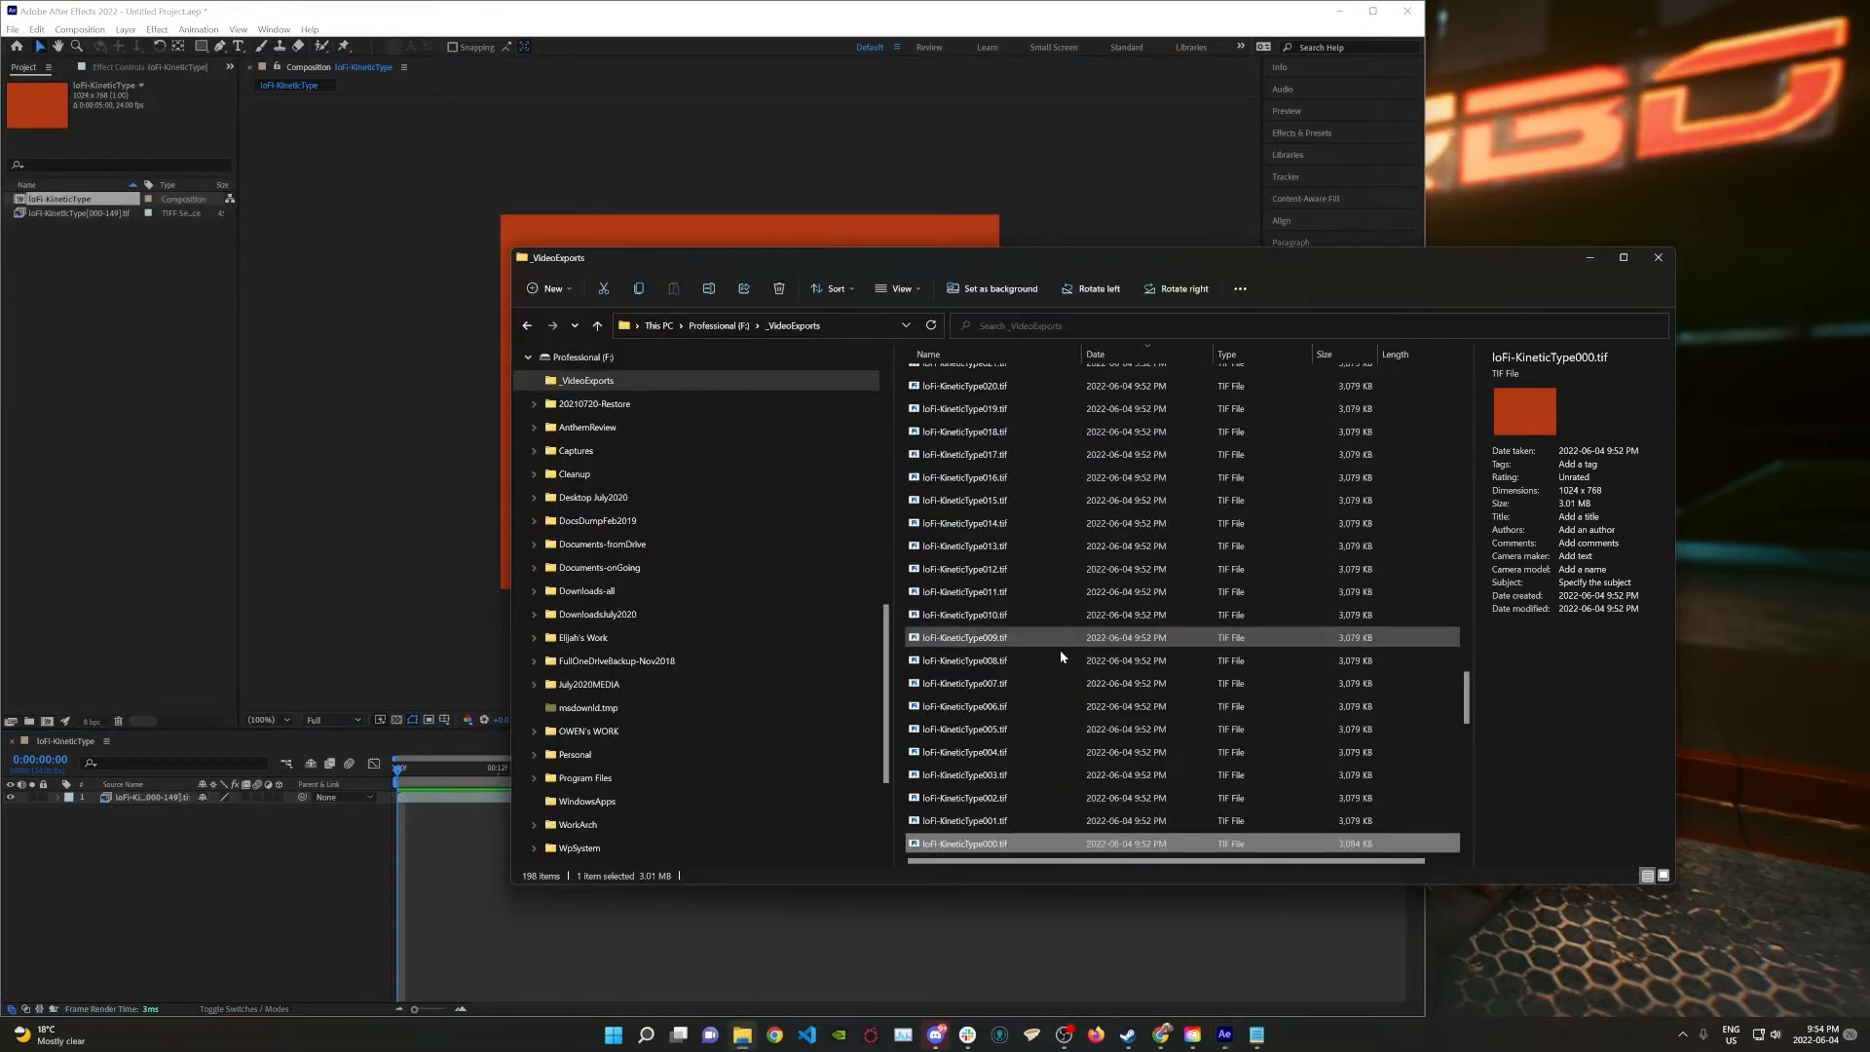
pyautogui.scroll(20, 981, 655)
pyautogui.scroll(20, 981, 655)
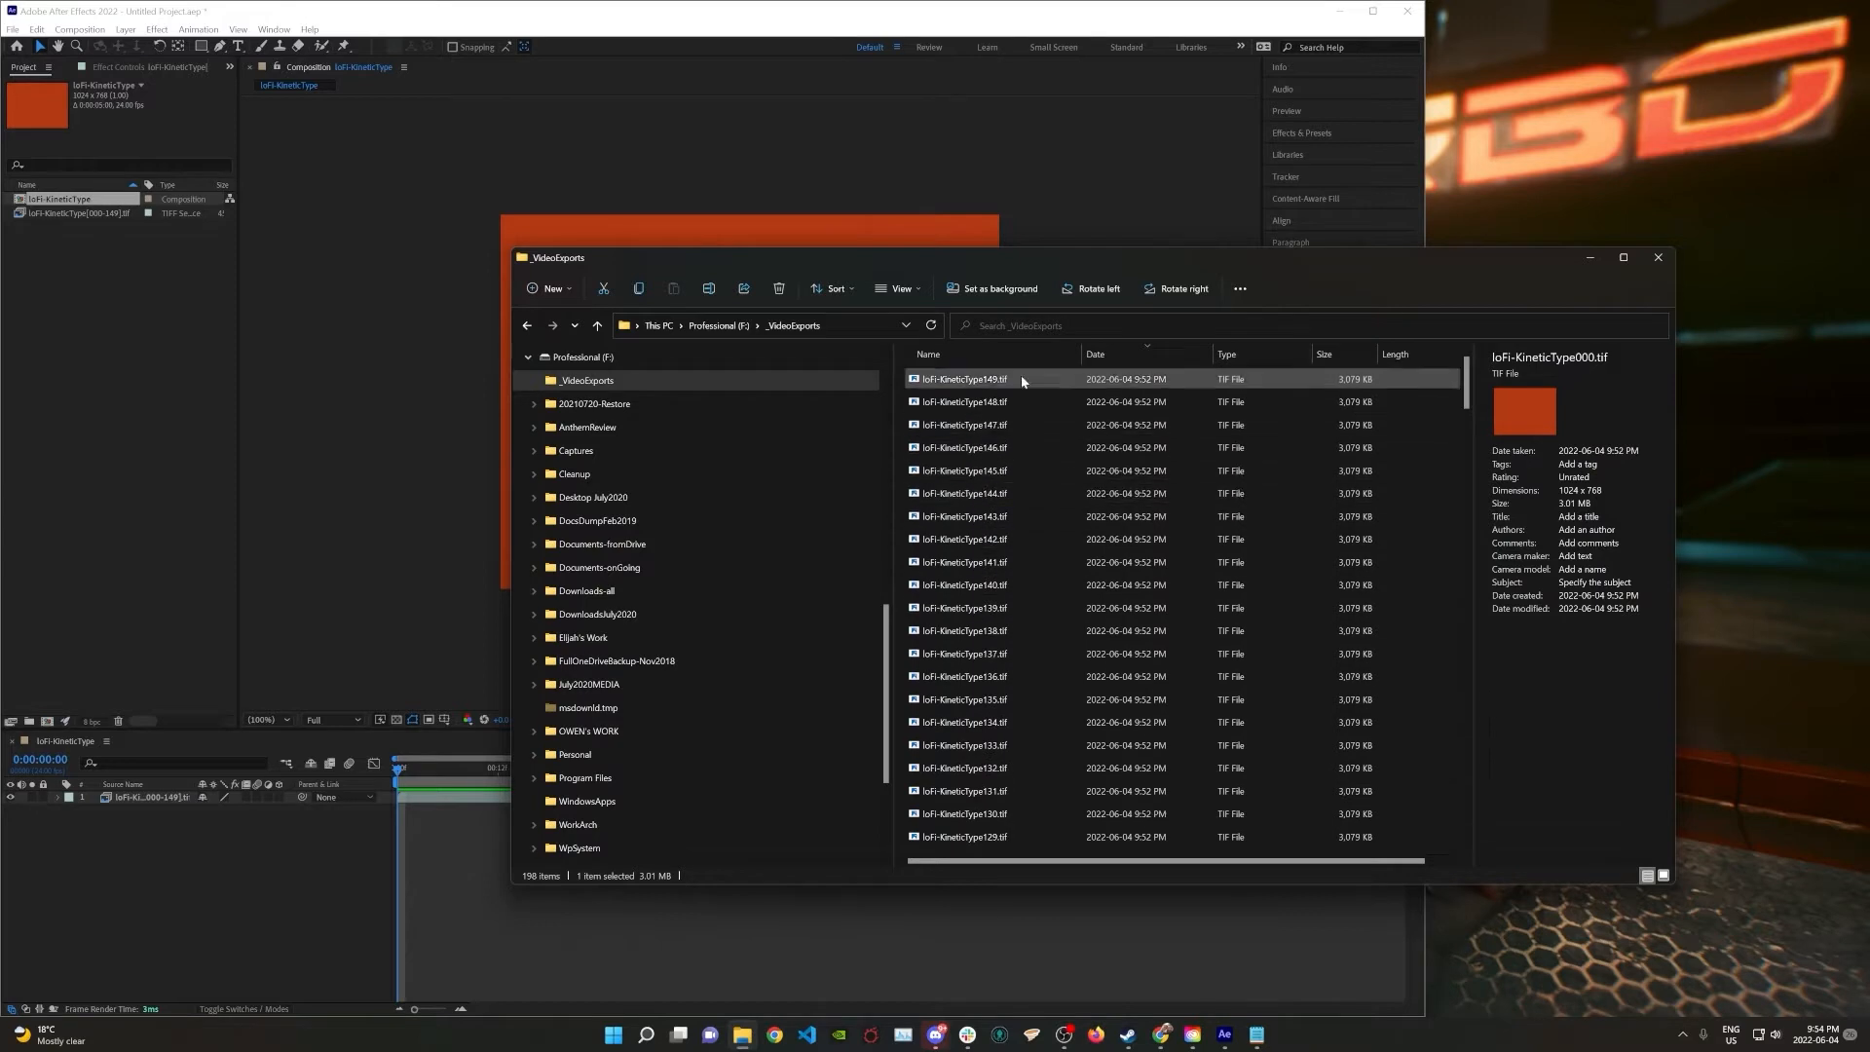
pyautogui.click(804, 331)
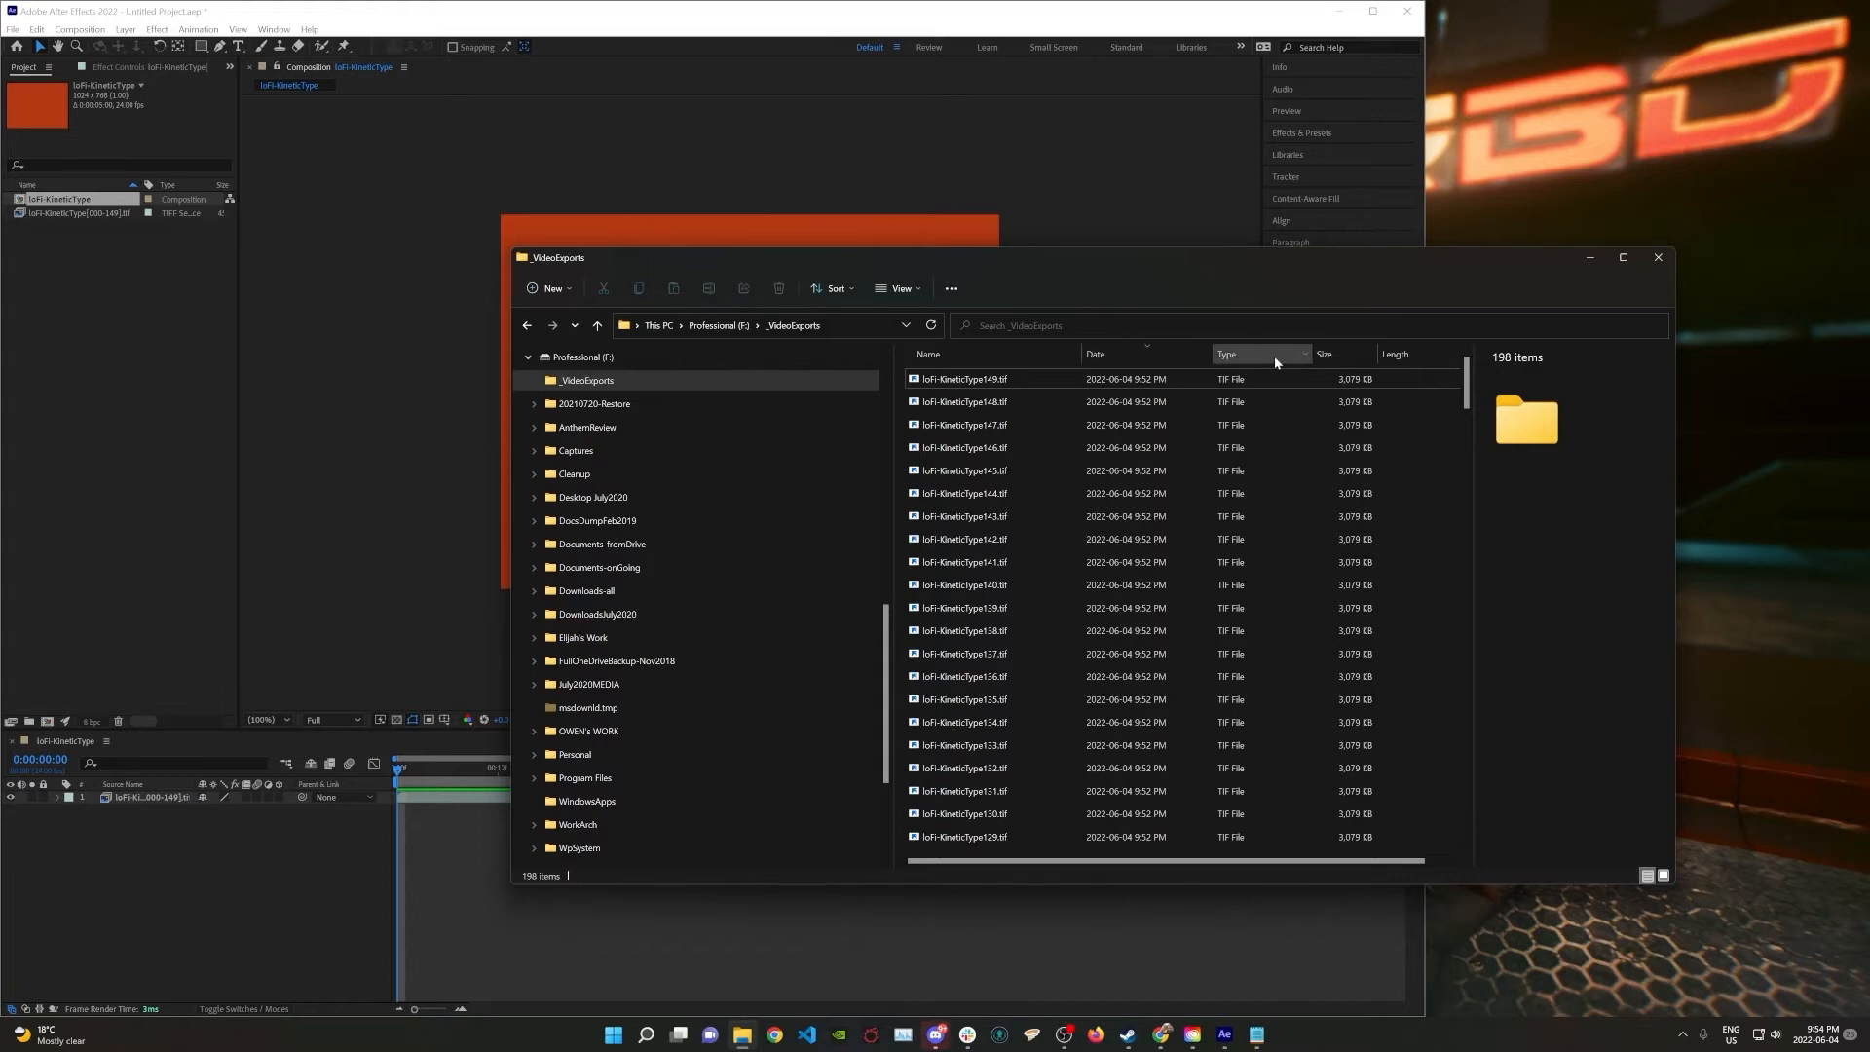
pyautogui.click(1339, 356)
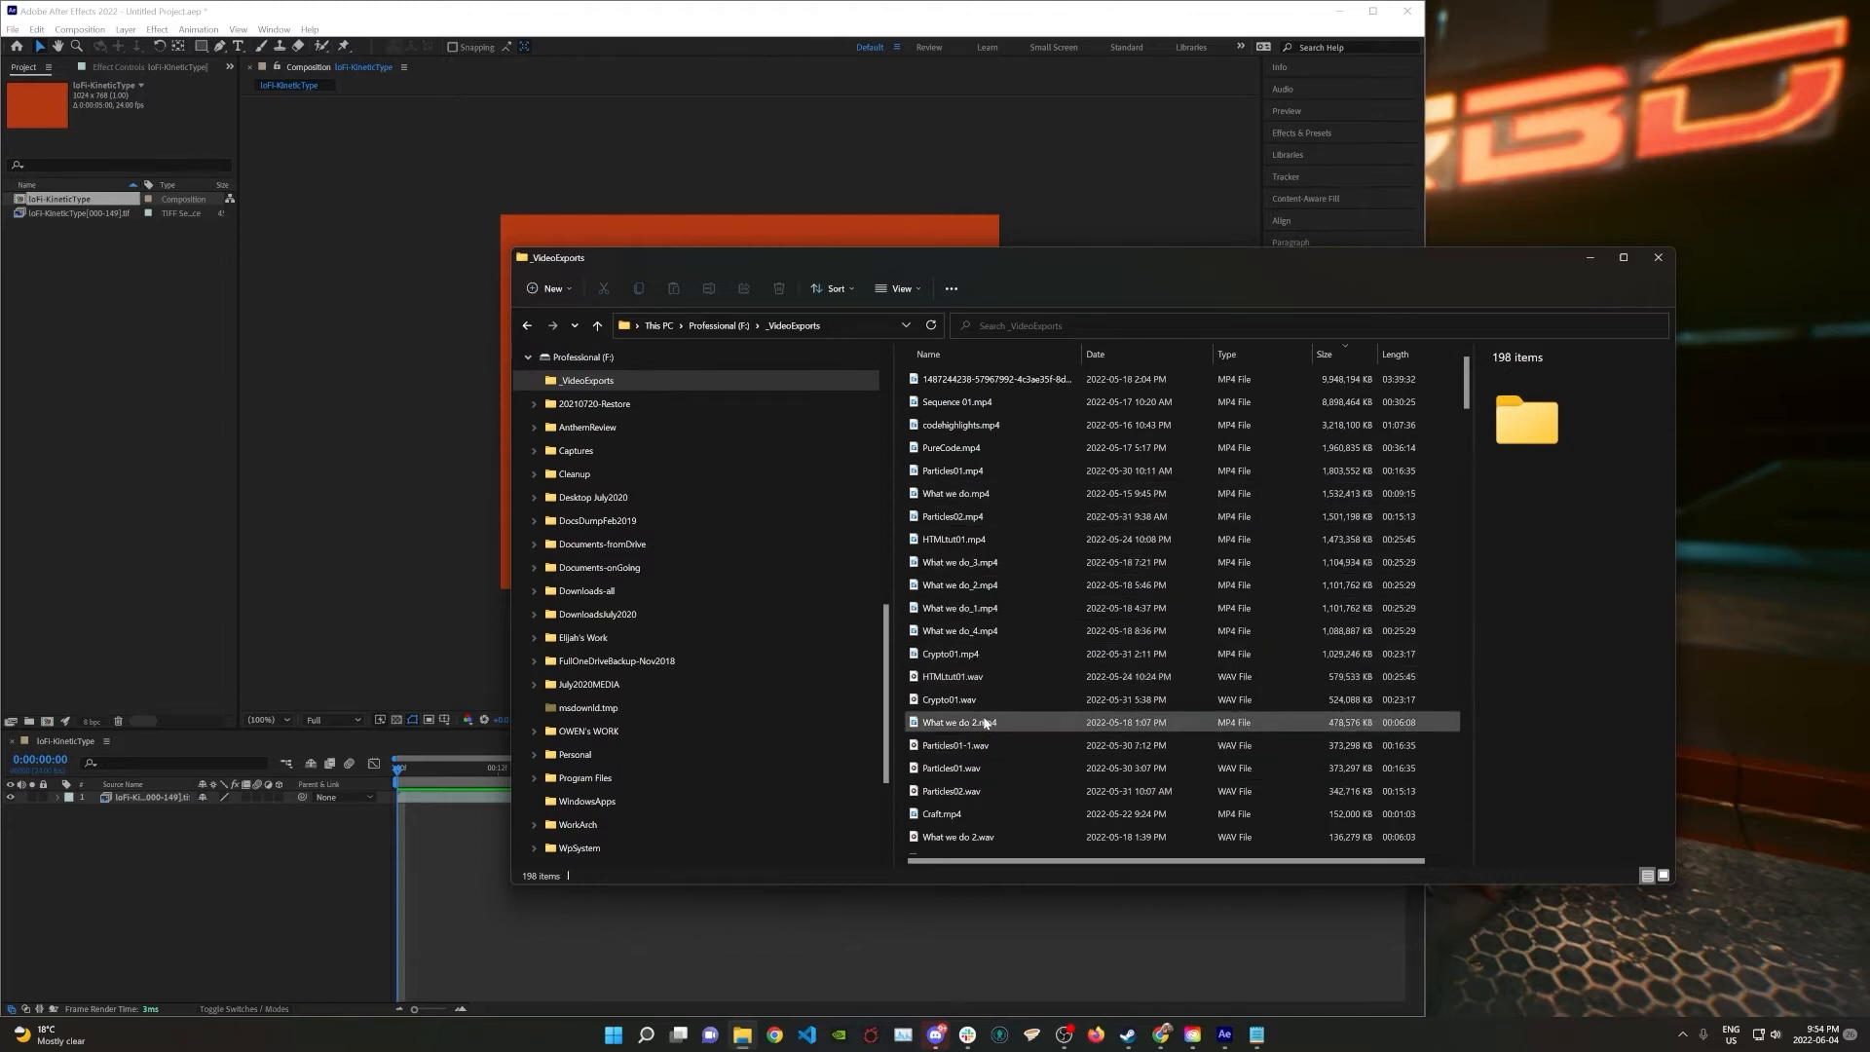
# Import yoitrax-ronin.wav into the After Effects project and add it to the composition below the TIFF sequence
pyautogui.scroll(-3, 984, 725)
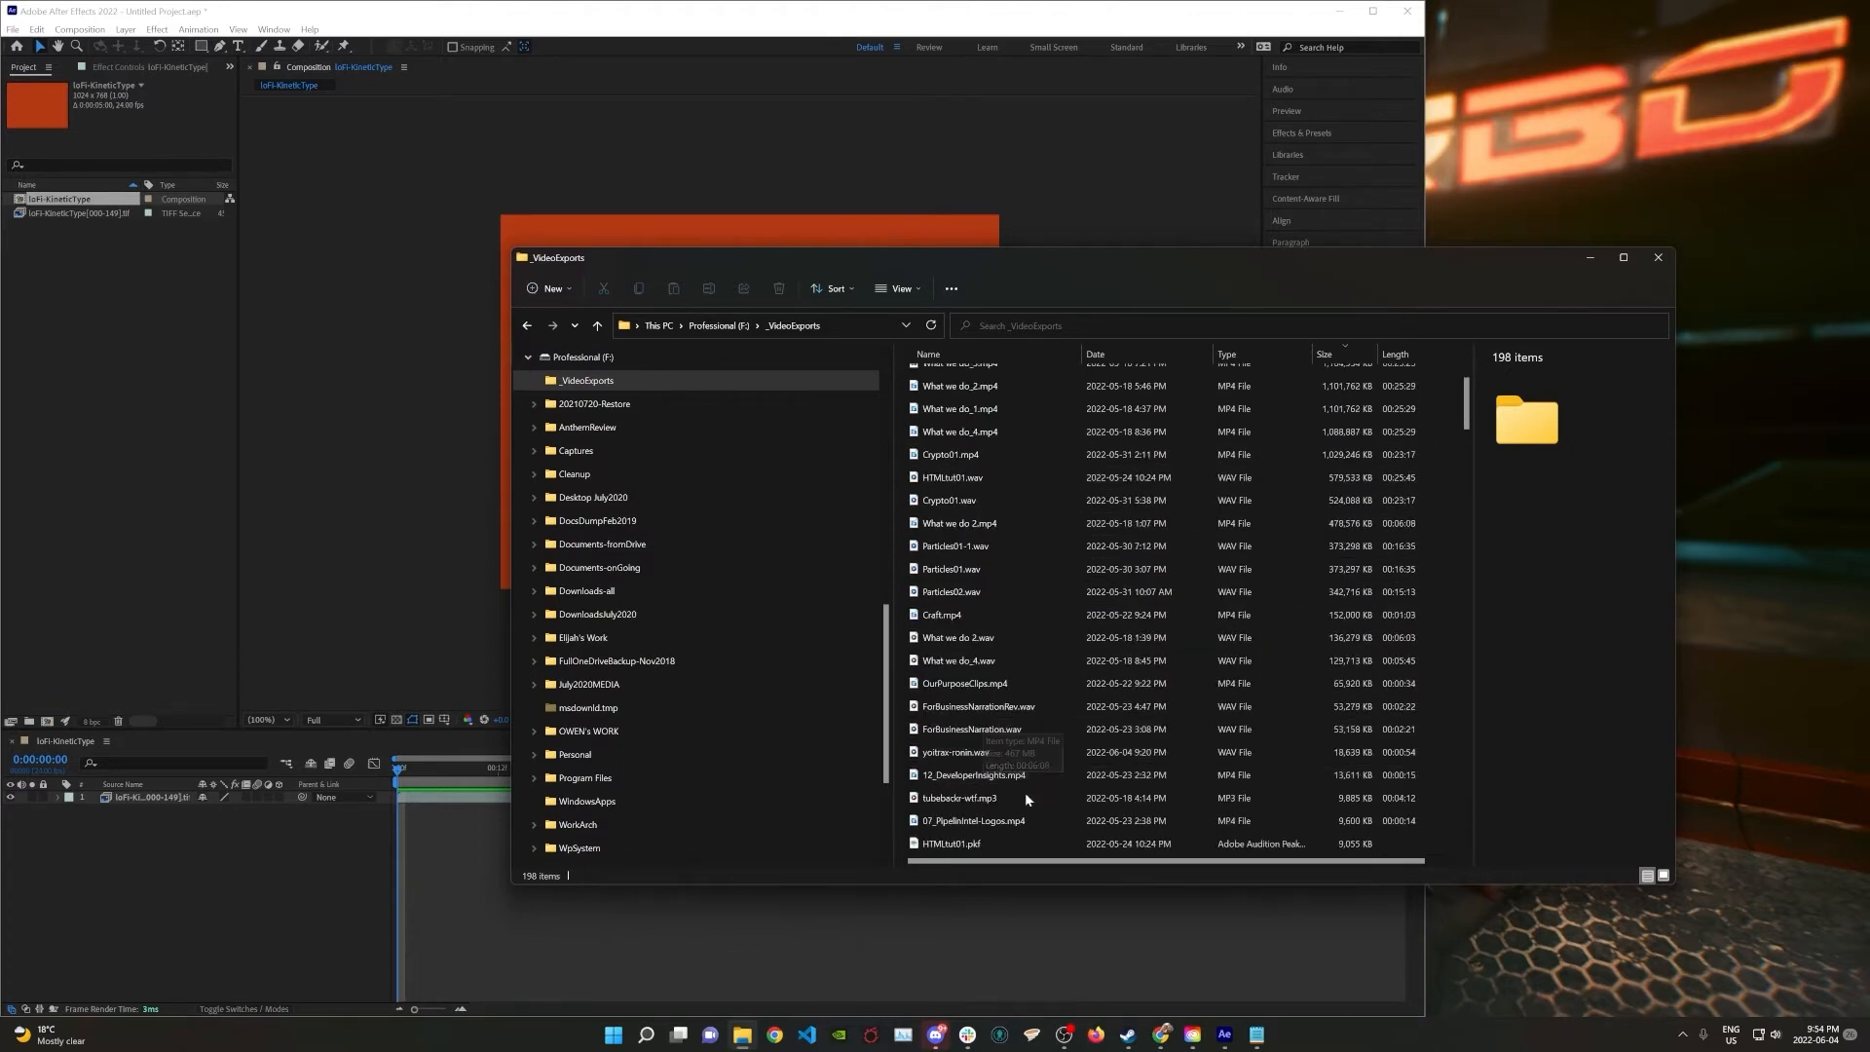
pyautogui.moveTo(950, 765); pyautogui.dragTo(163, 504)
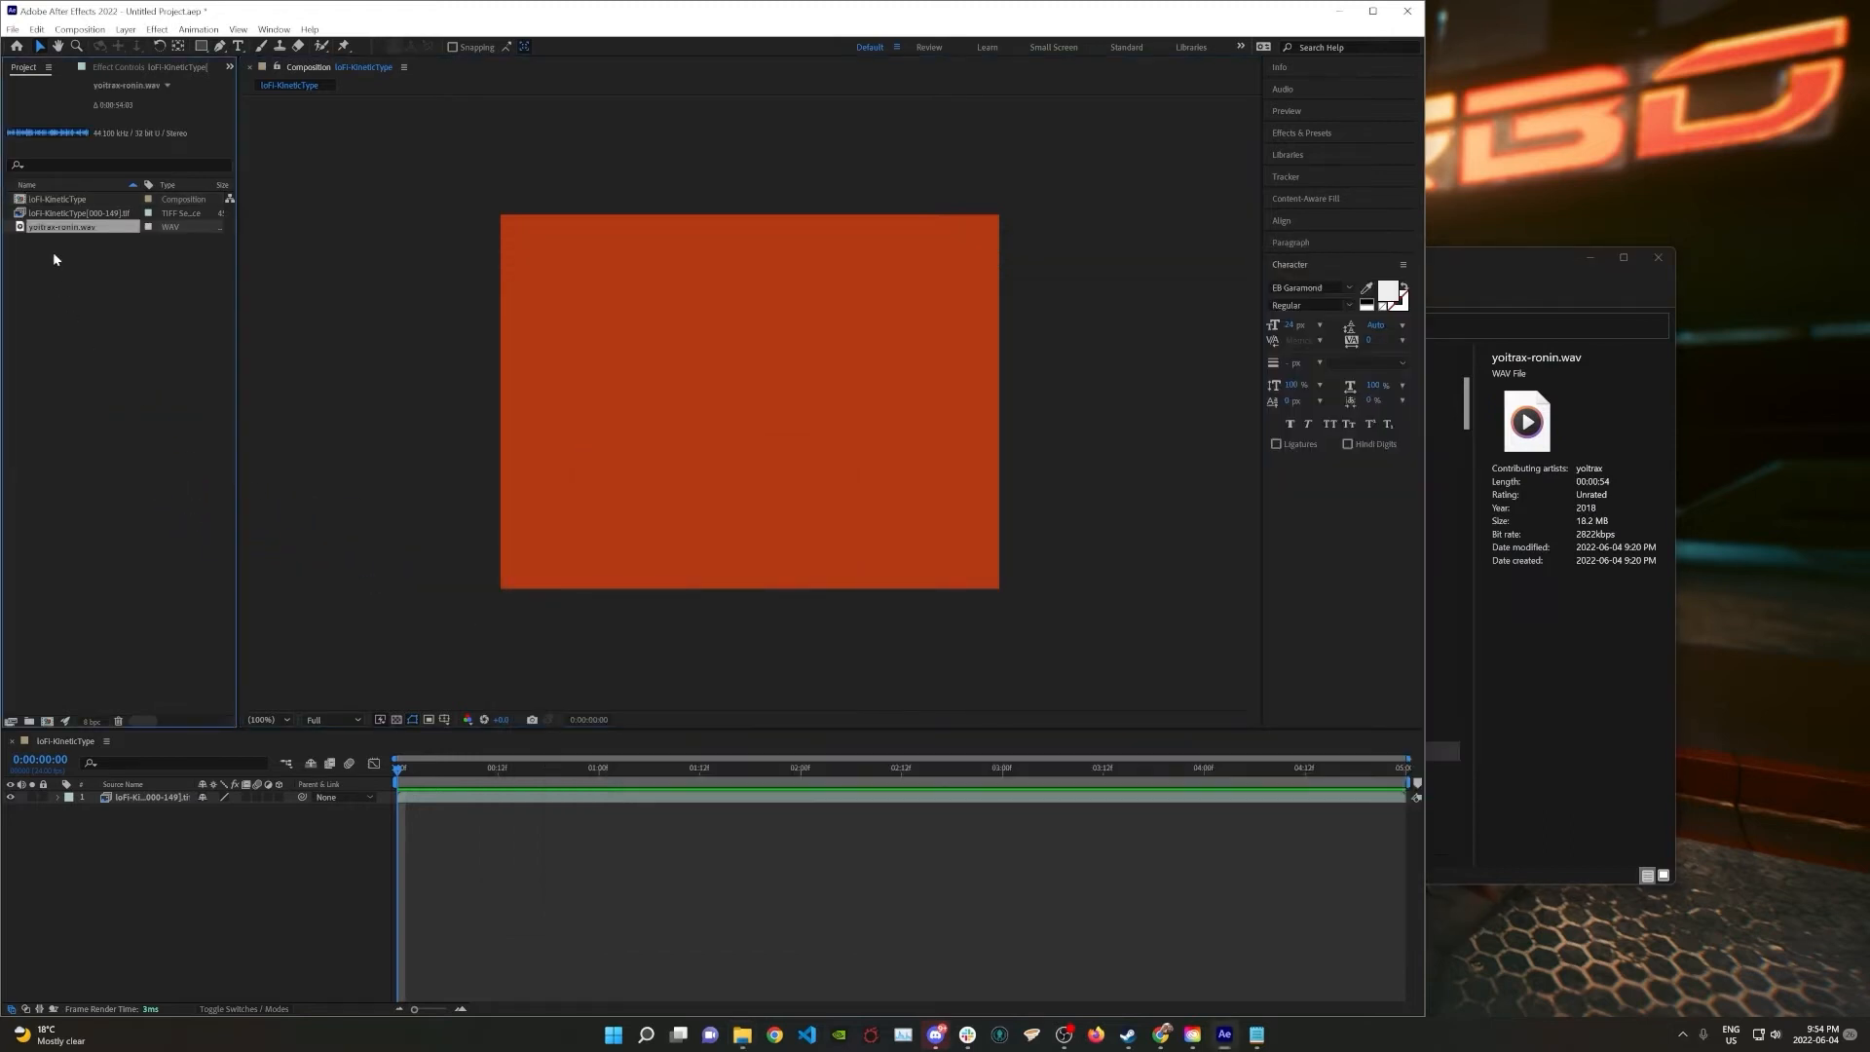
pyautogui.moveTo(54, 232); pyautogui.dragTo(433, 814)
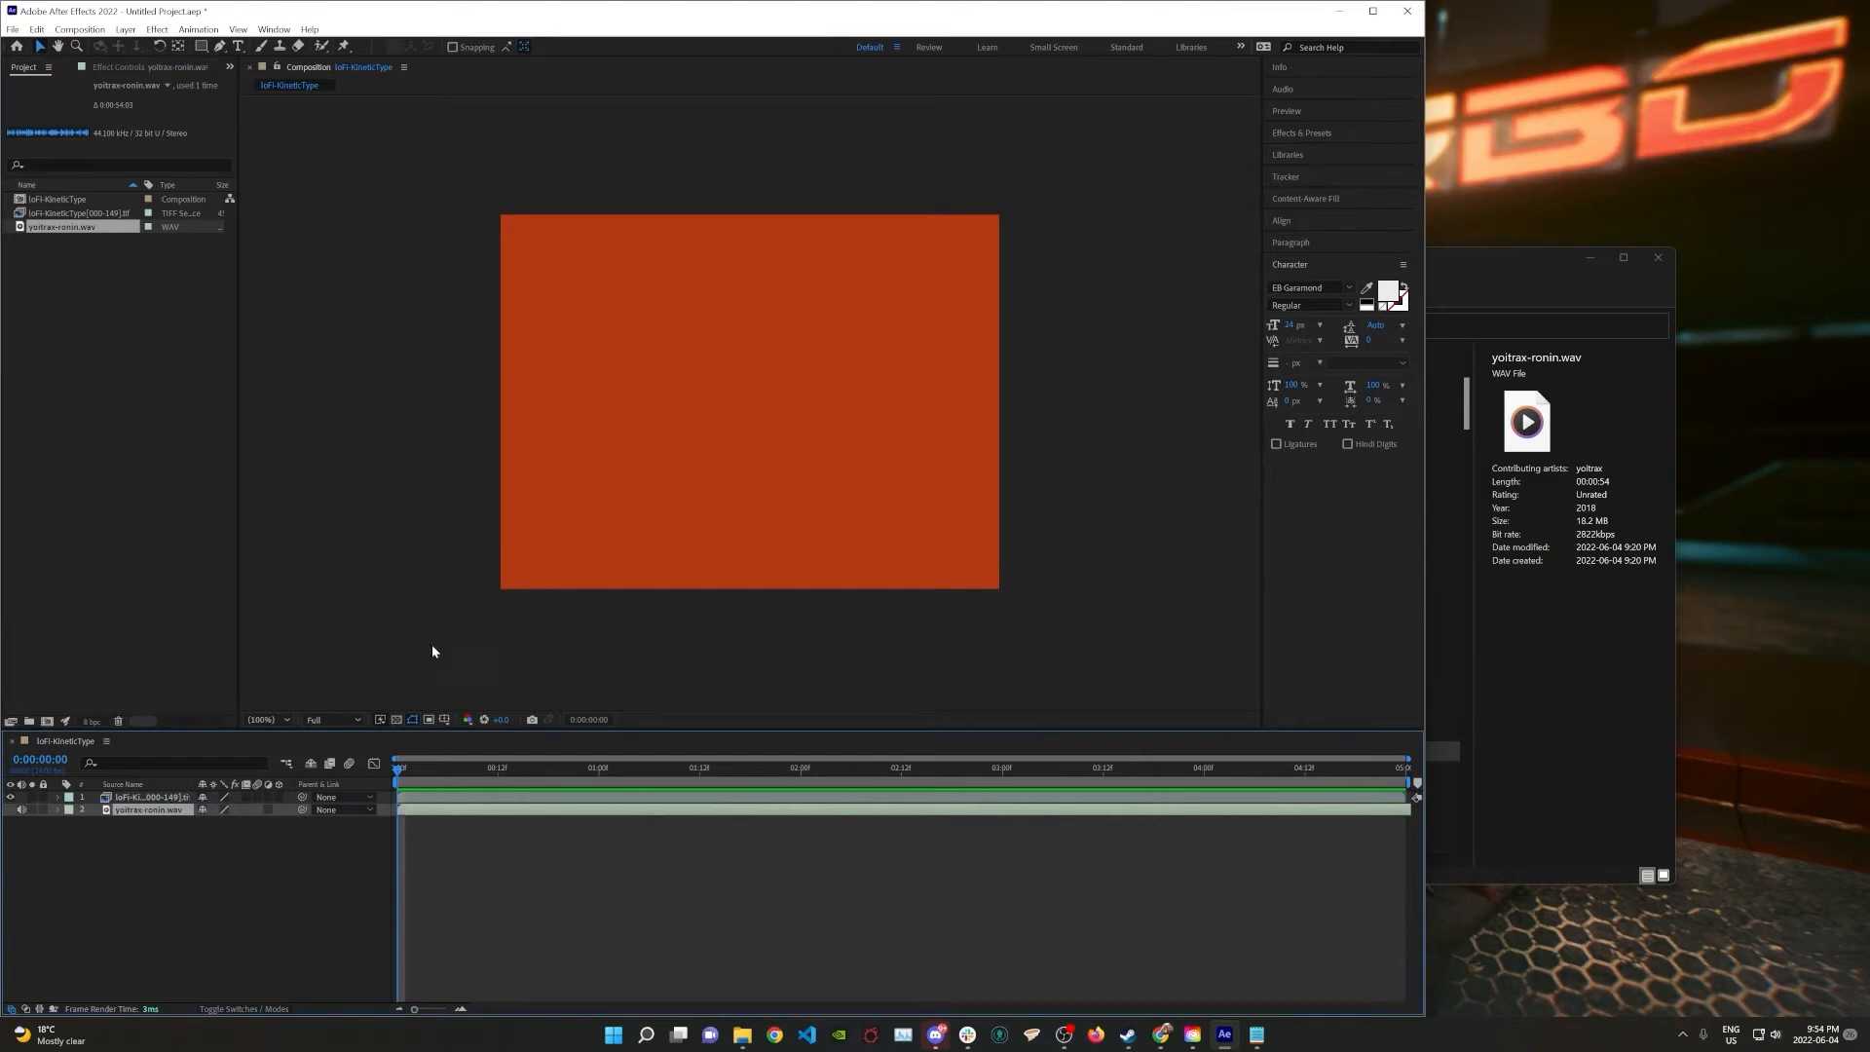
# Save the project as MotionTut01 in the videoProd > MotionGraphicstutorial folder
pyautogui.hotkey('ctrl', 's')
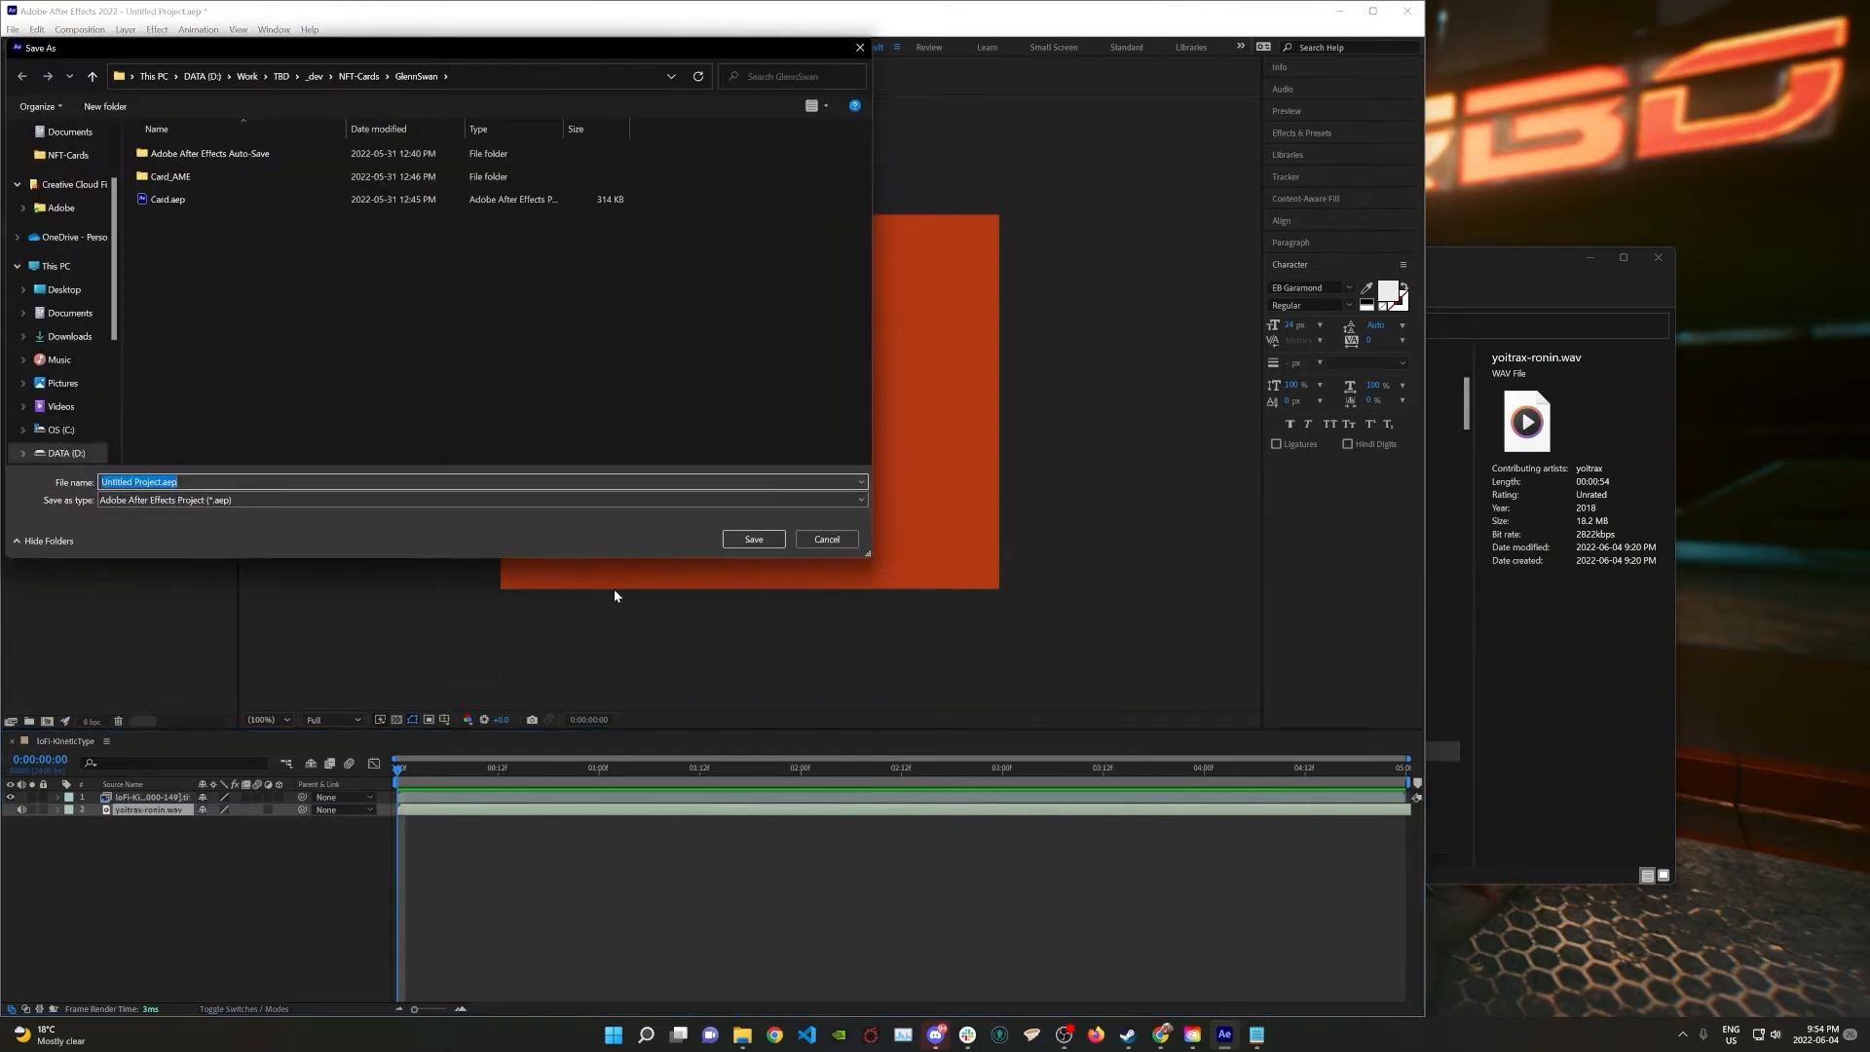
pyautogui.click(359, 76)
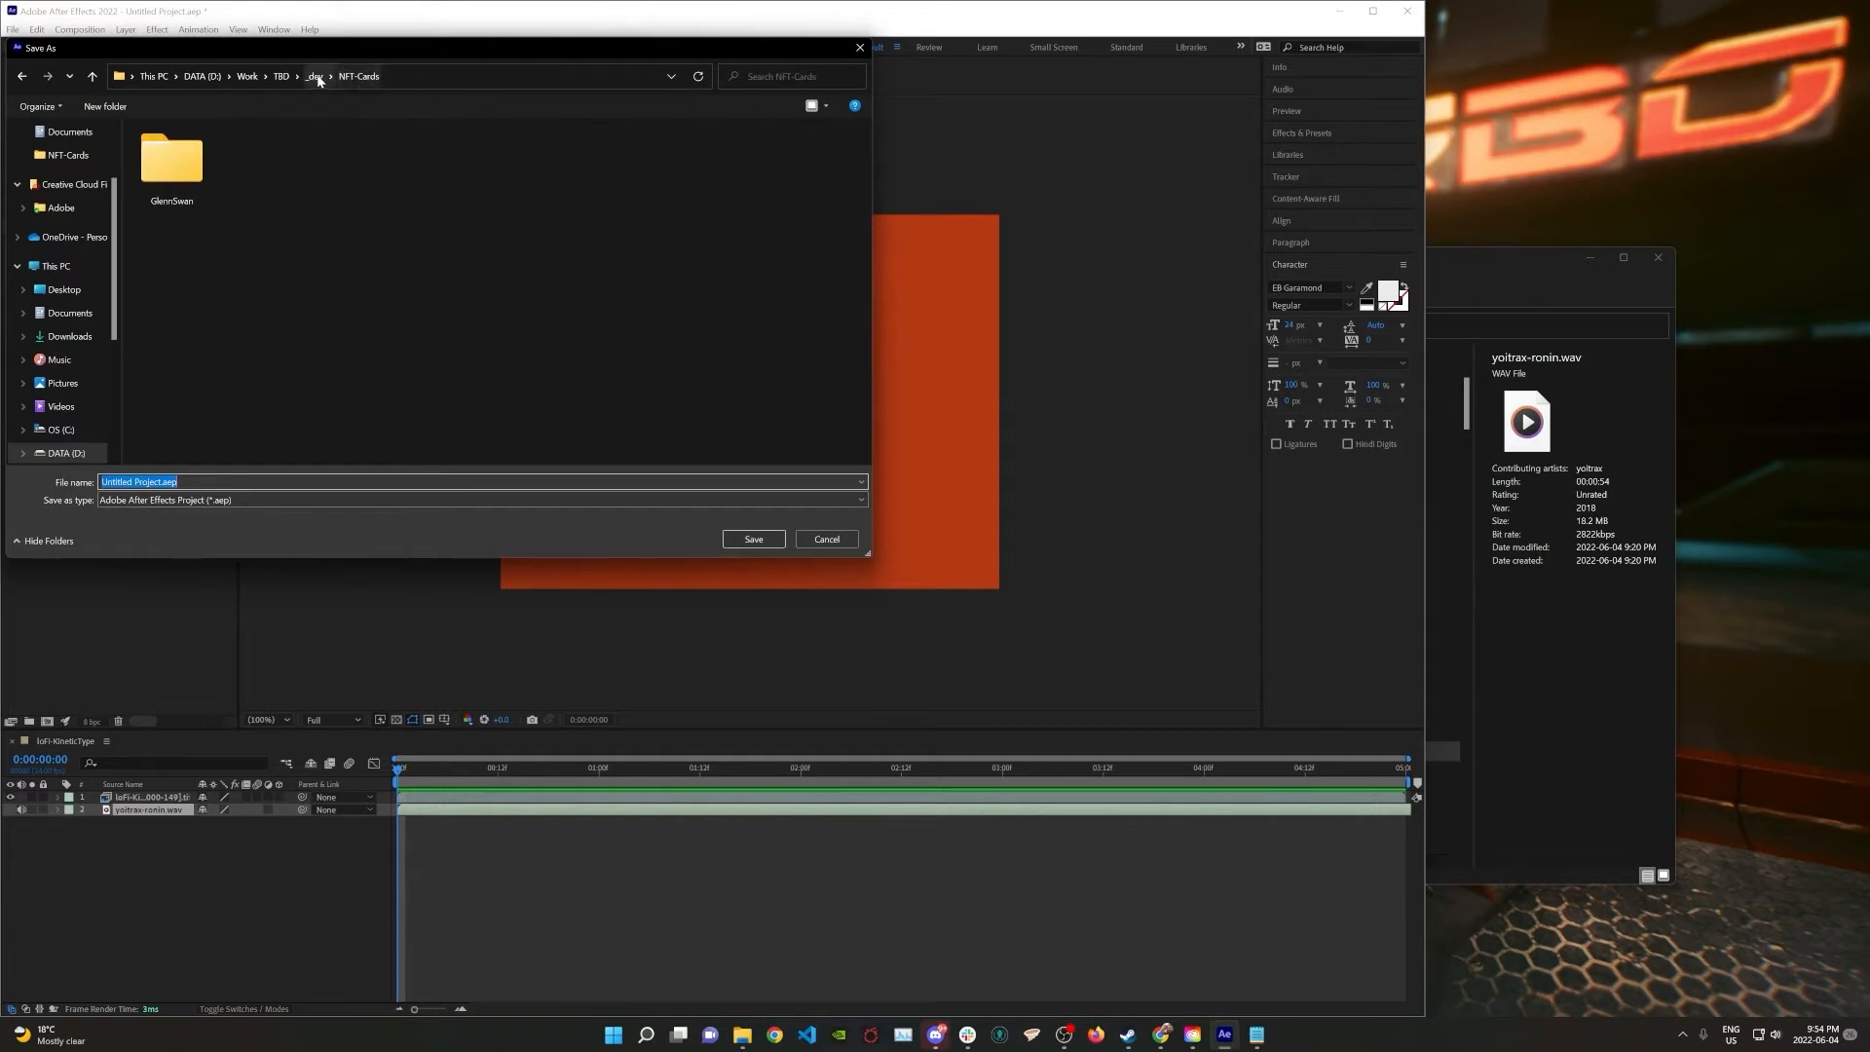
pyautogui.click(314, 76)
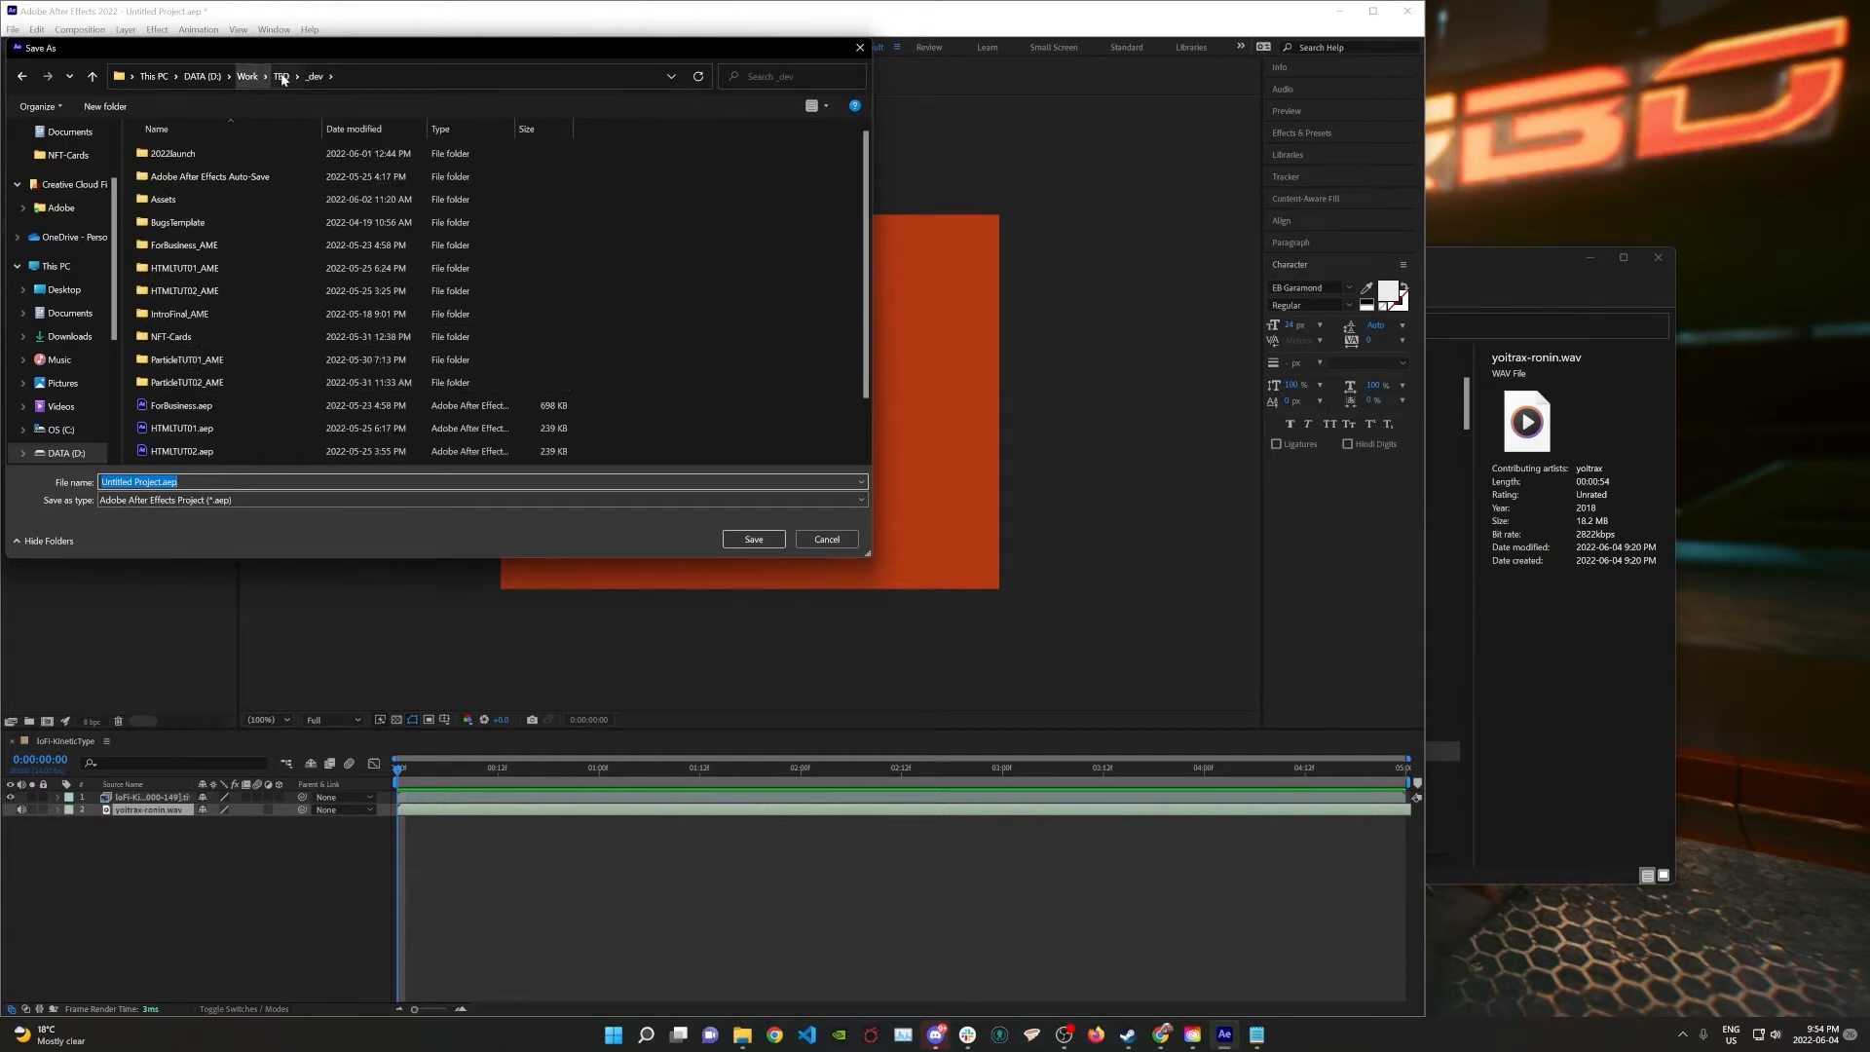
pyautogui.click(281, 76)
pyautogui.doubleClick(183, 316)
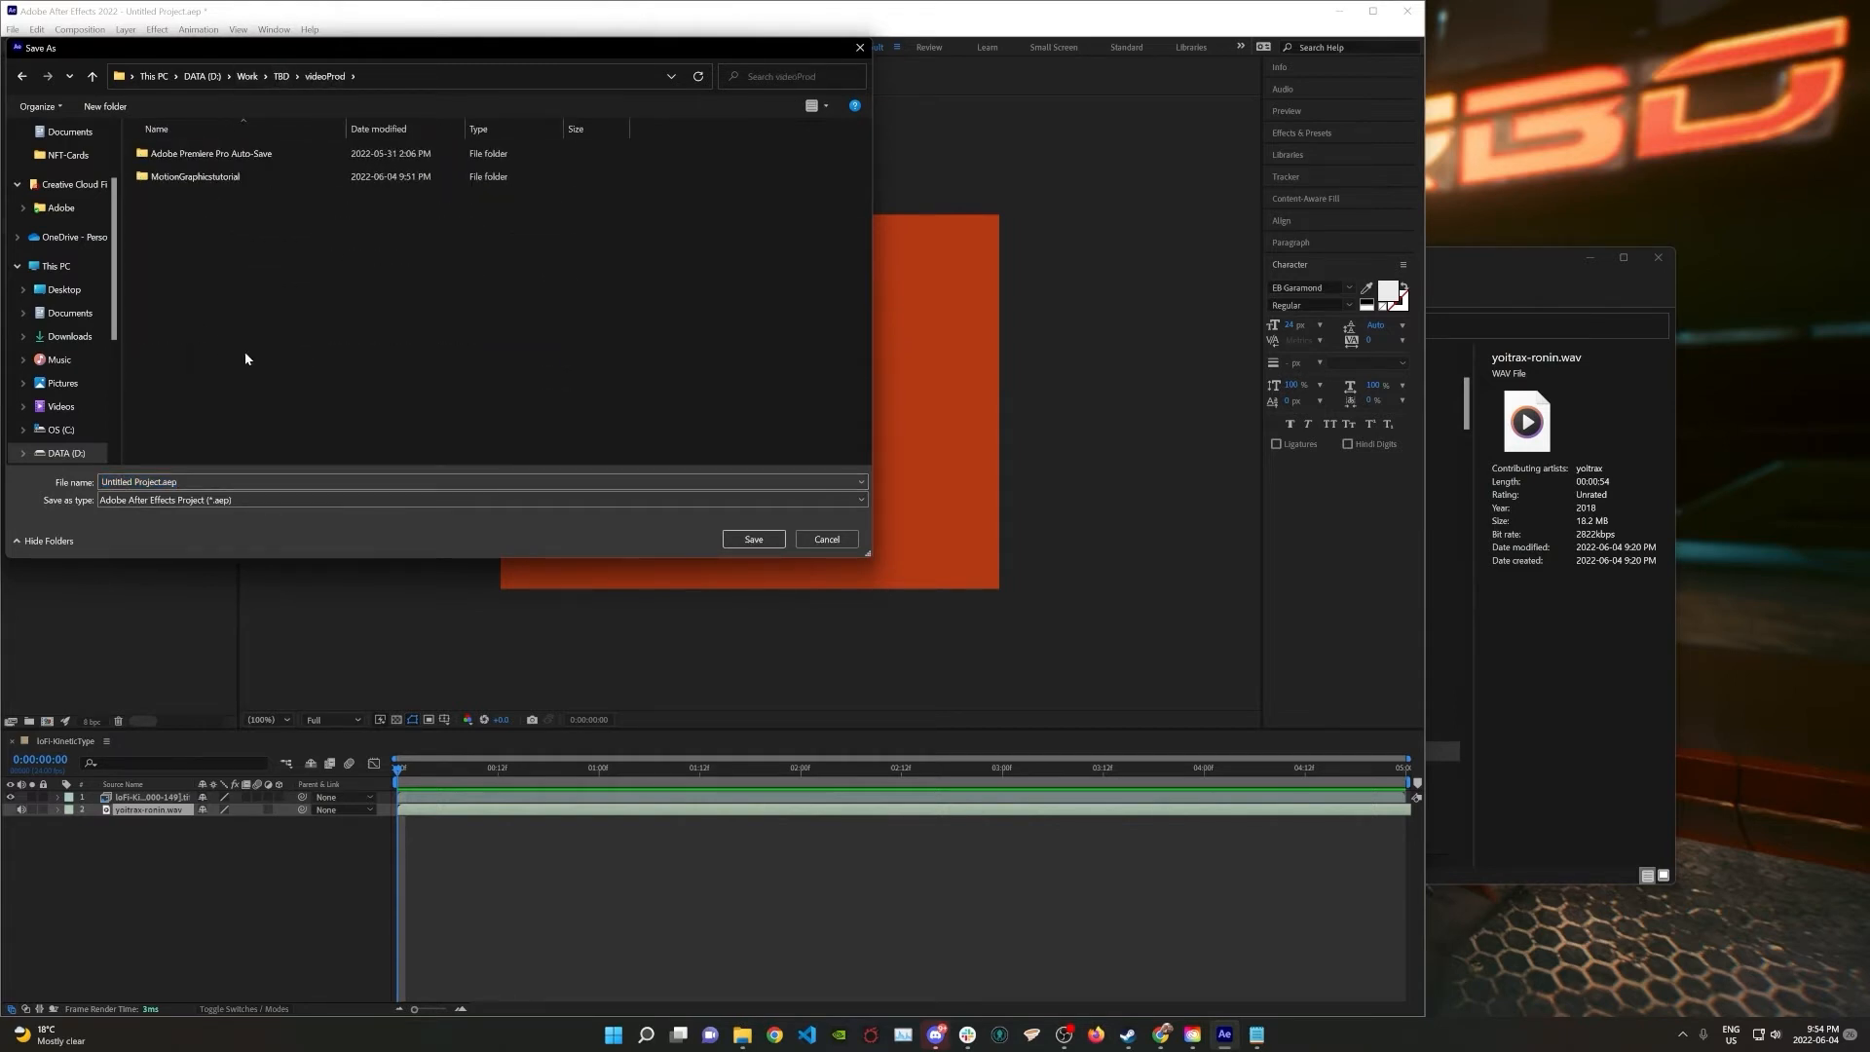
pyautogui.doubleClick(194, 176)
pyautogui.click(161, 482)
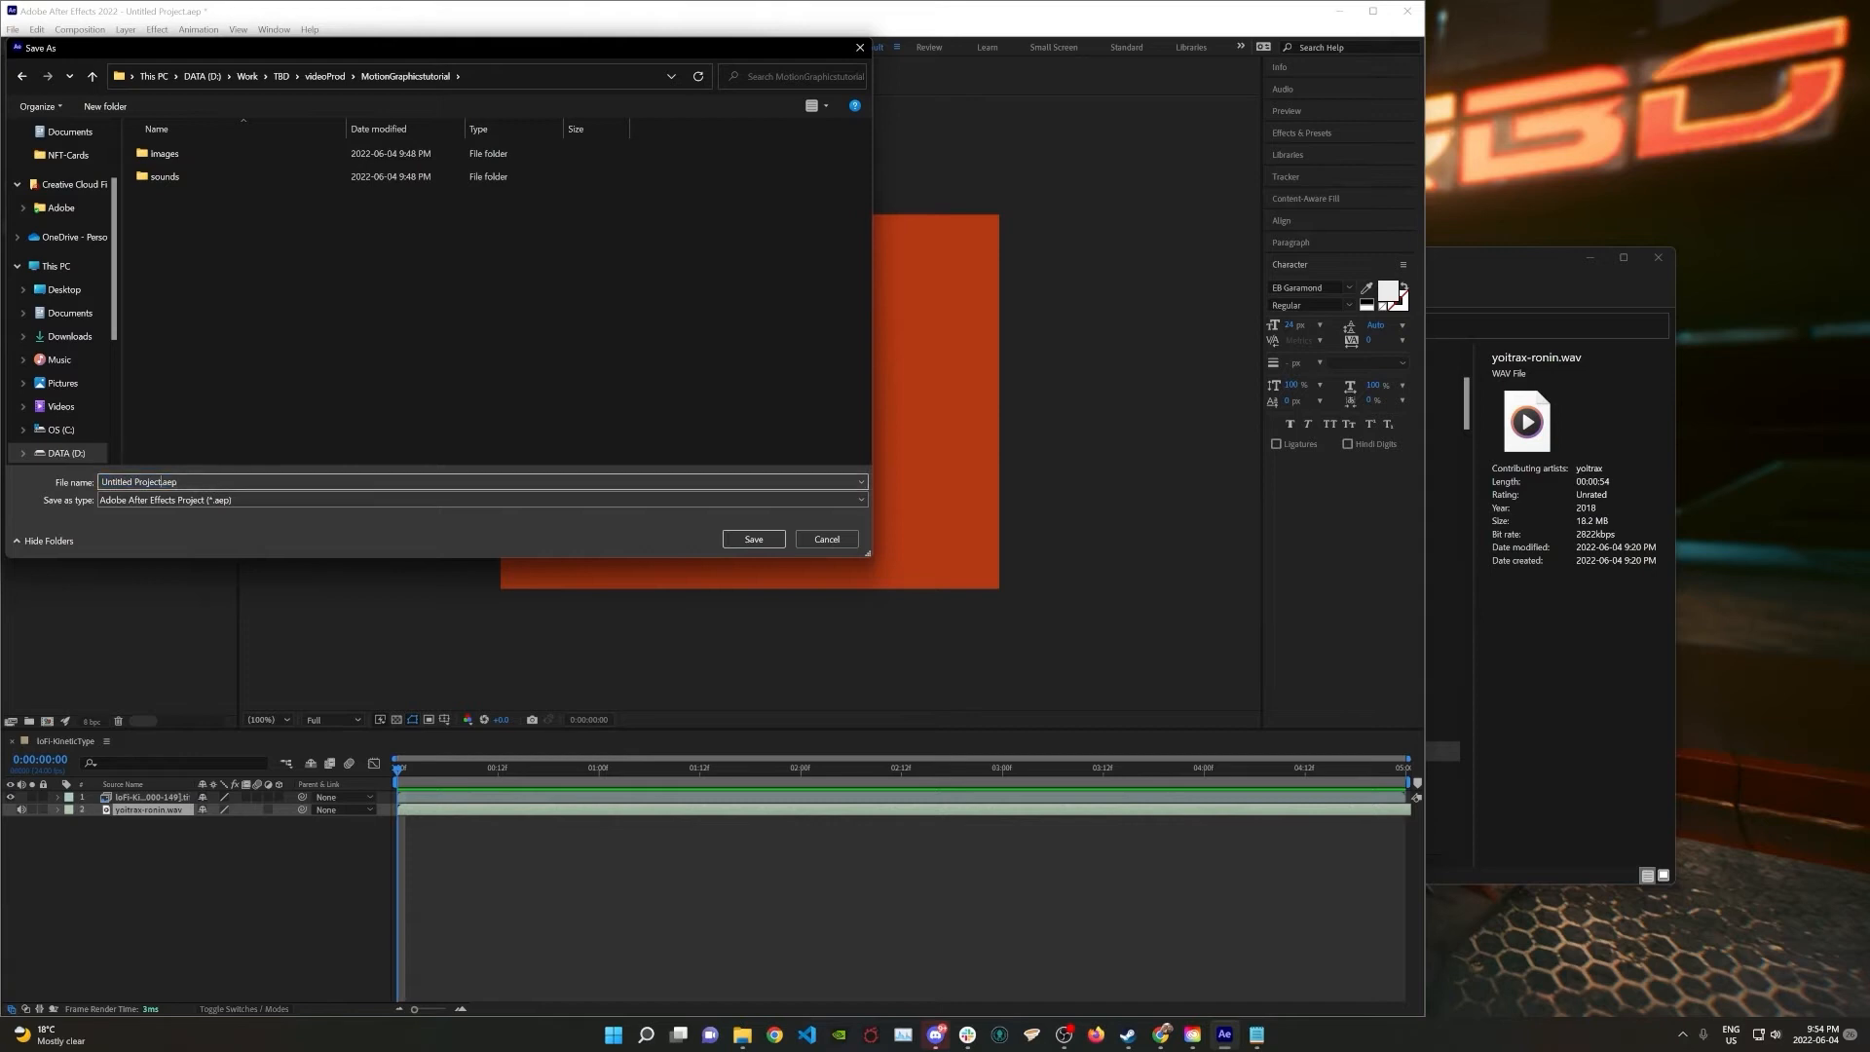
pyautogui.moveTo(160, 481); pyautogui.dragTo(64, 488)
pyautogui.write('MotionTut01')
pyautogui.click(737, 547)
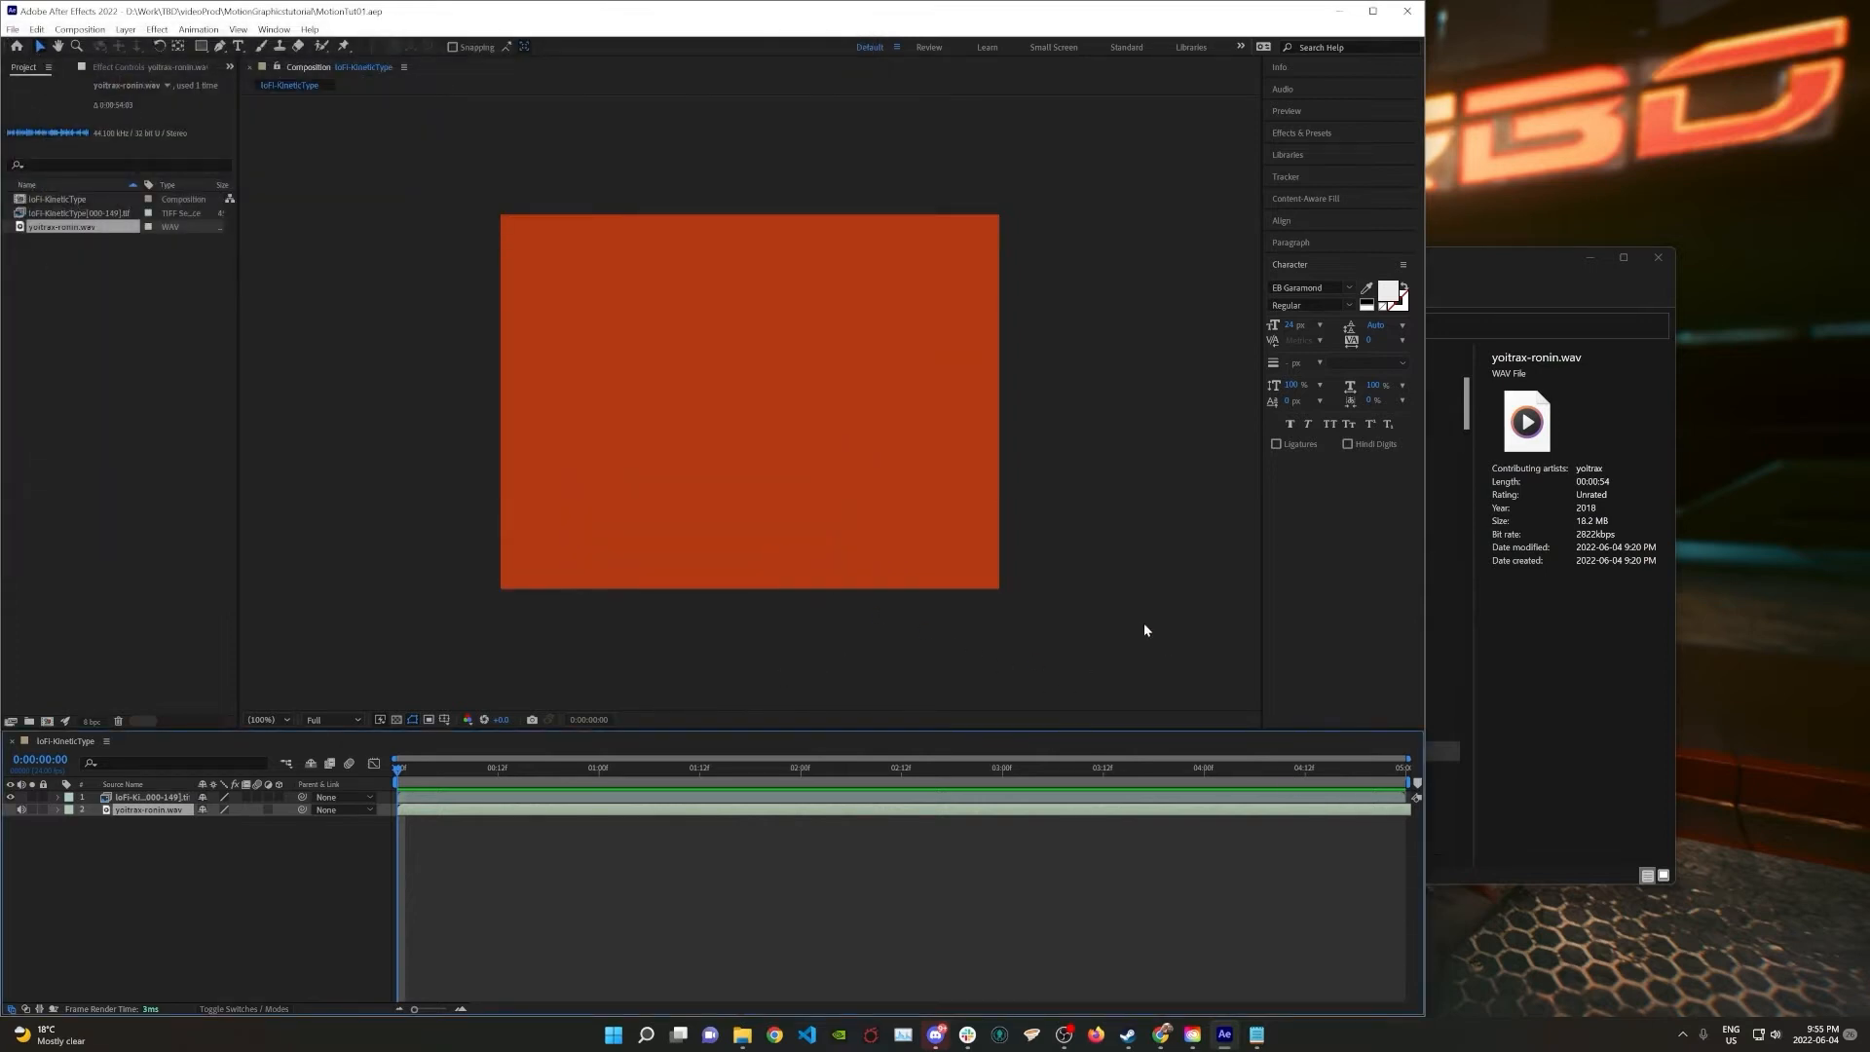
# Maximize the program window and play the composition with its music, returning the playhead to the first frame
pyautogui.click(1373, 11)
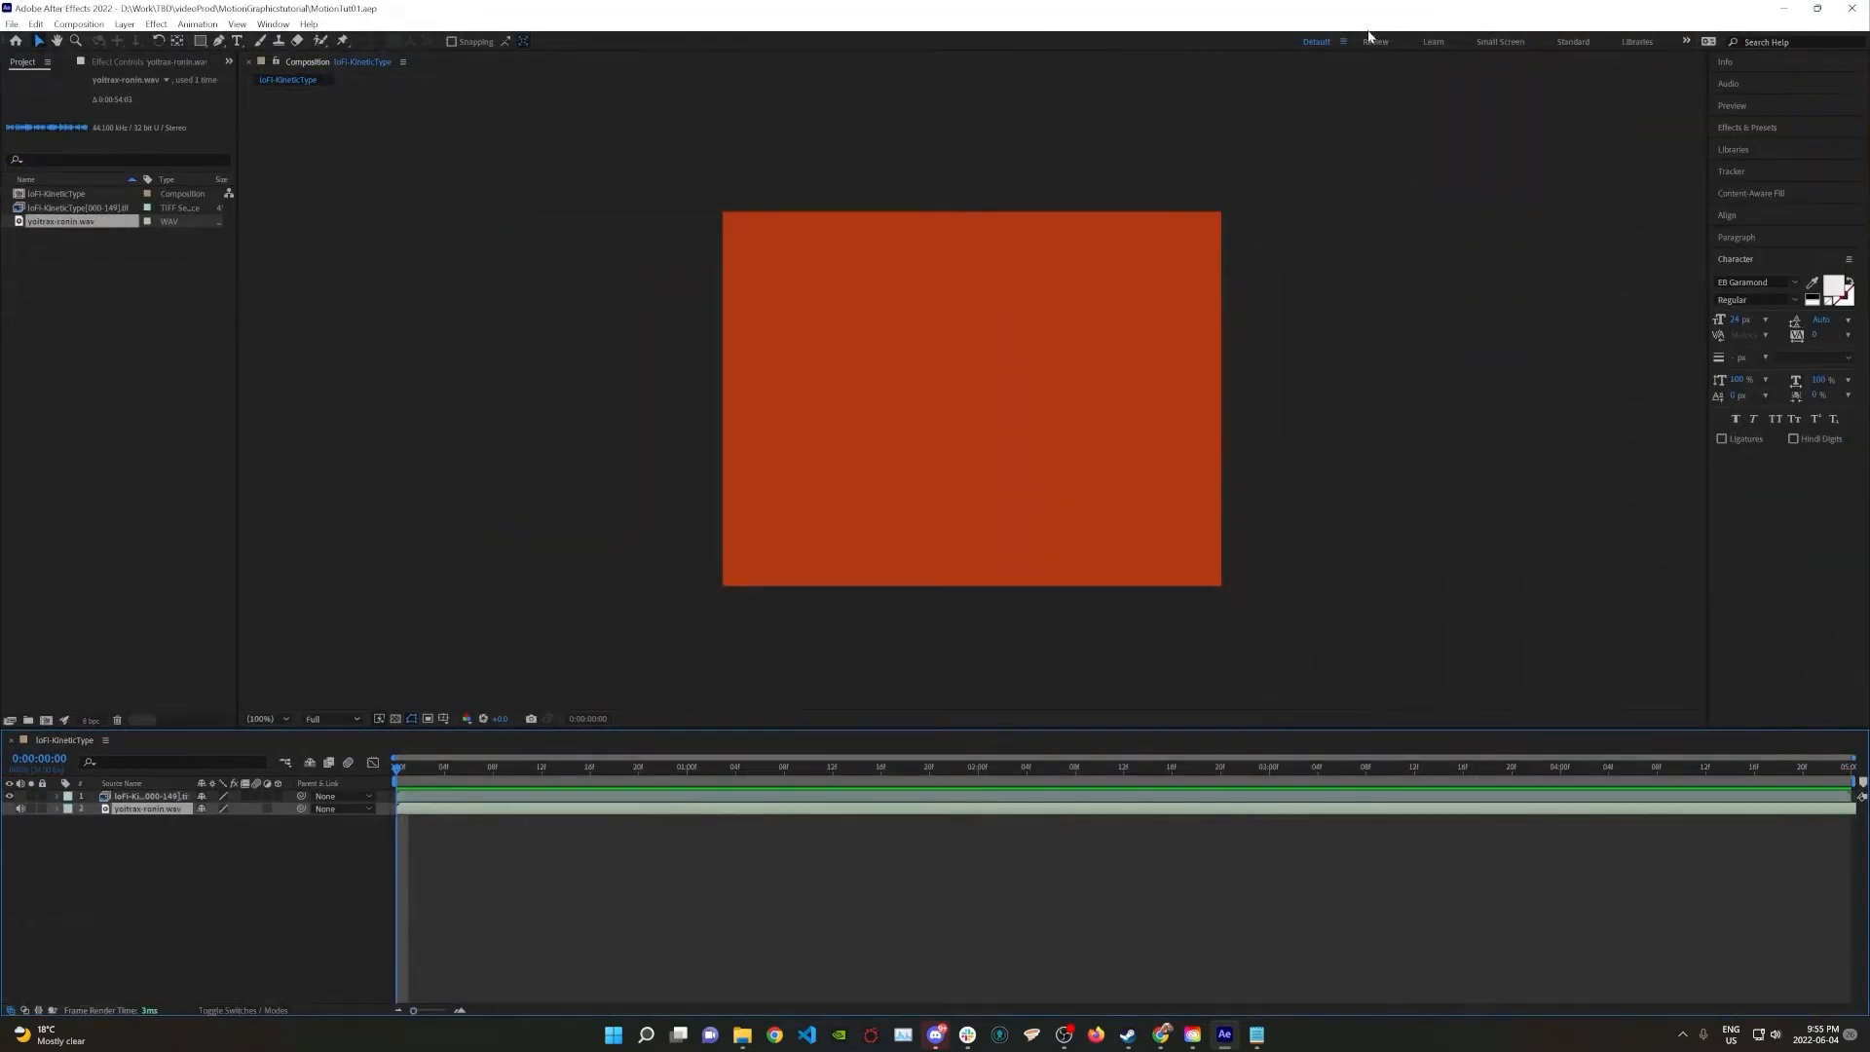
pyautogui.press('space')
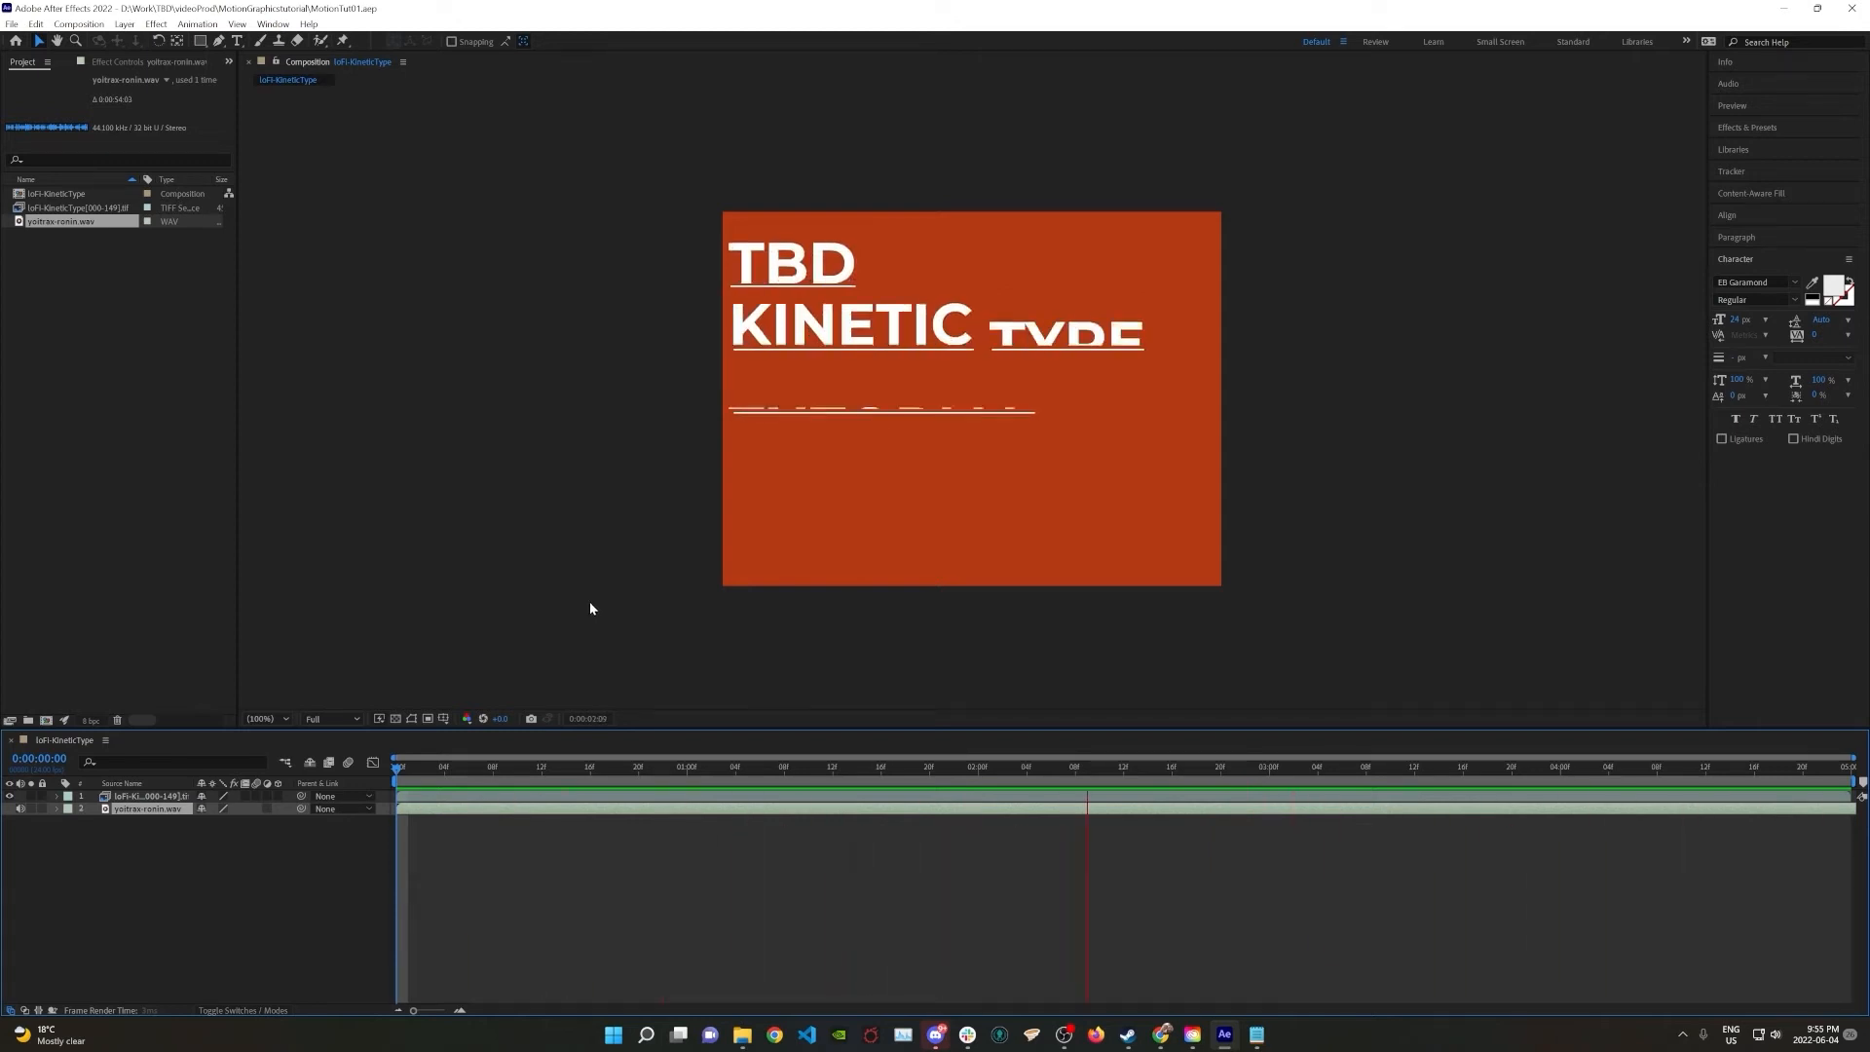
pyautogui.press('space')
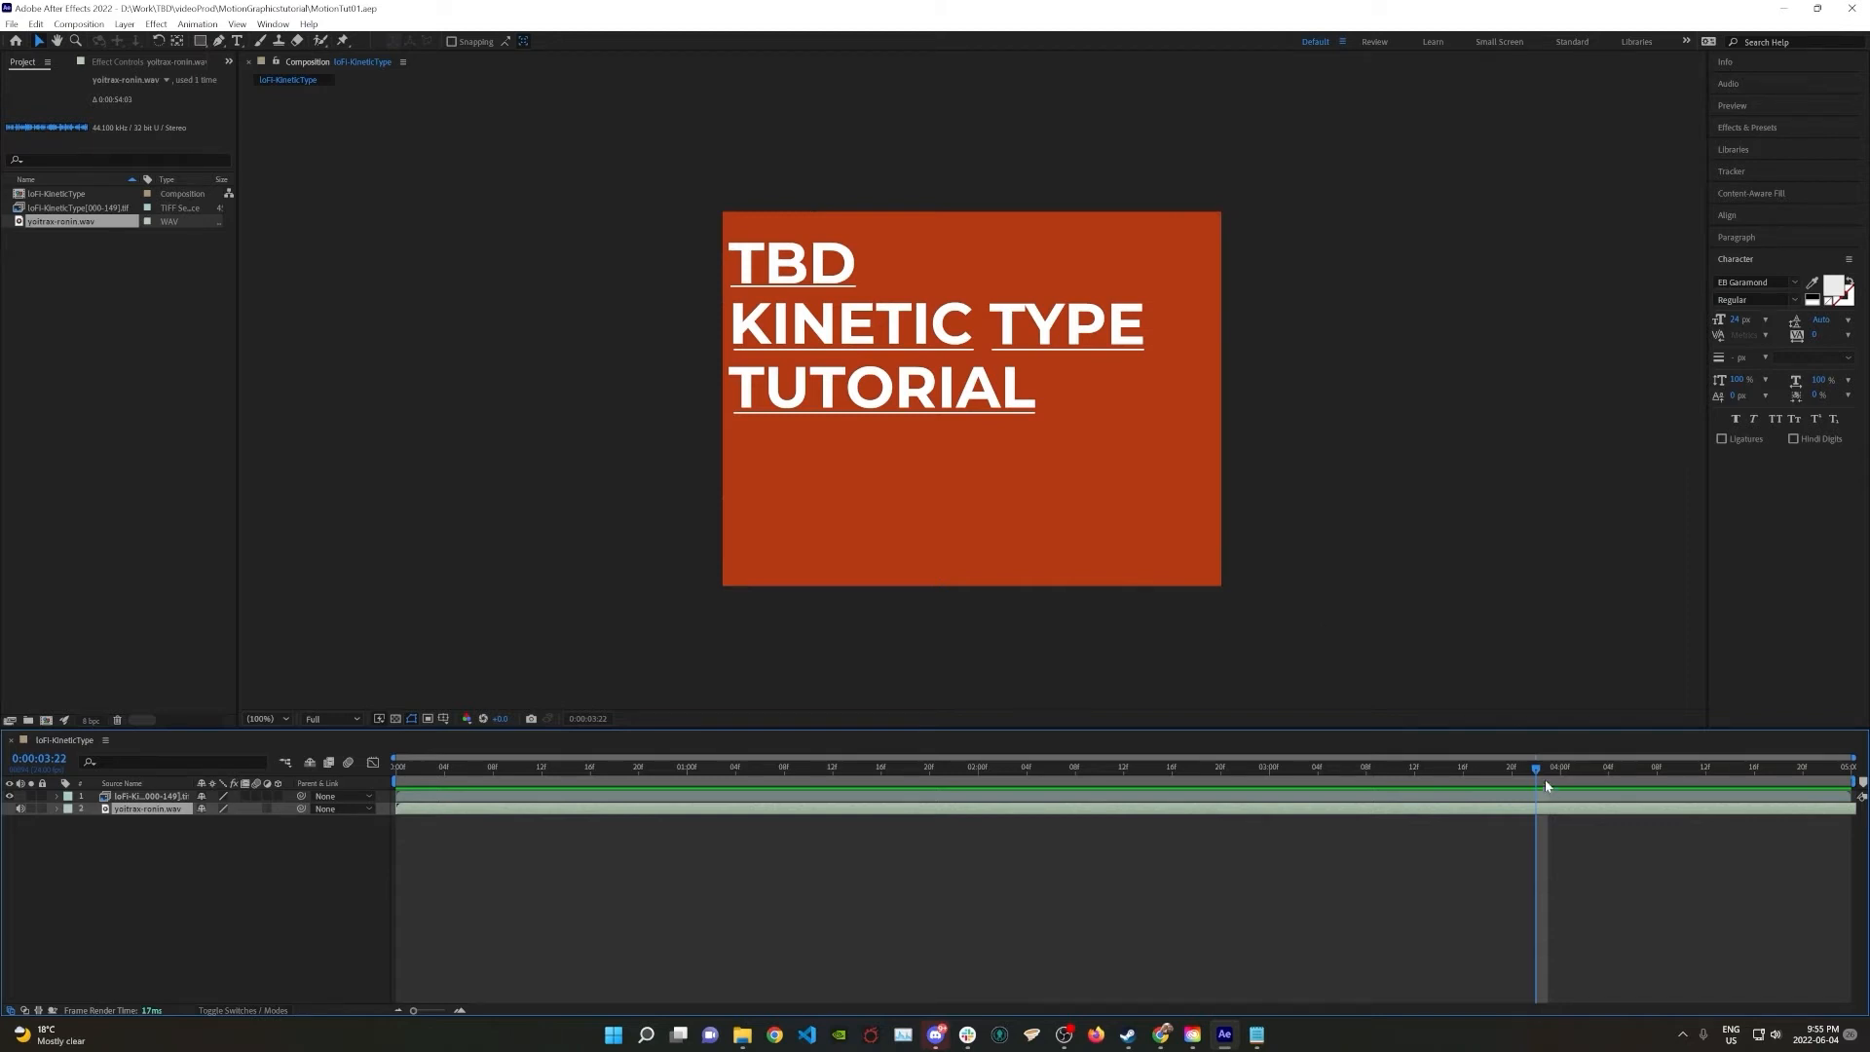
pyautogui.moveTo(1545, 779)
pyautogui.mouseDown()
pyautogui.moveTo(647, 740)
pyautogui.moveTo(395, 770)
pyautogui.moveTo(966, 769)
pyautogui.moveTo(211, 764)
pyautogui.mouseUp()
# Search the effects for "grain" and apply Add Grain to the TIFF sequence layer
pyautogui.click(426, 797)
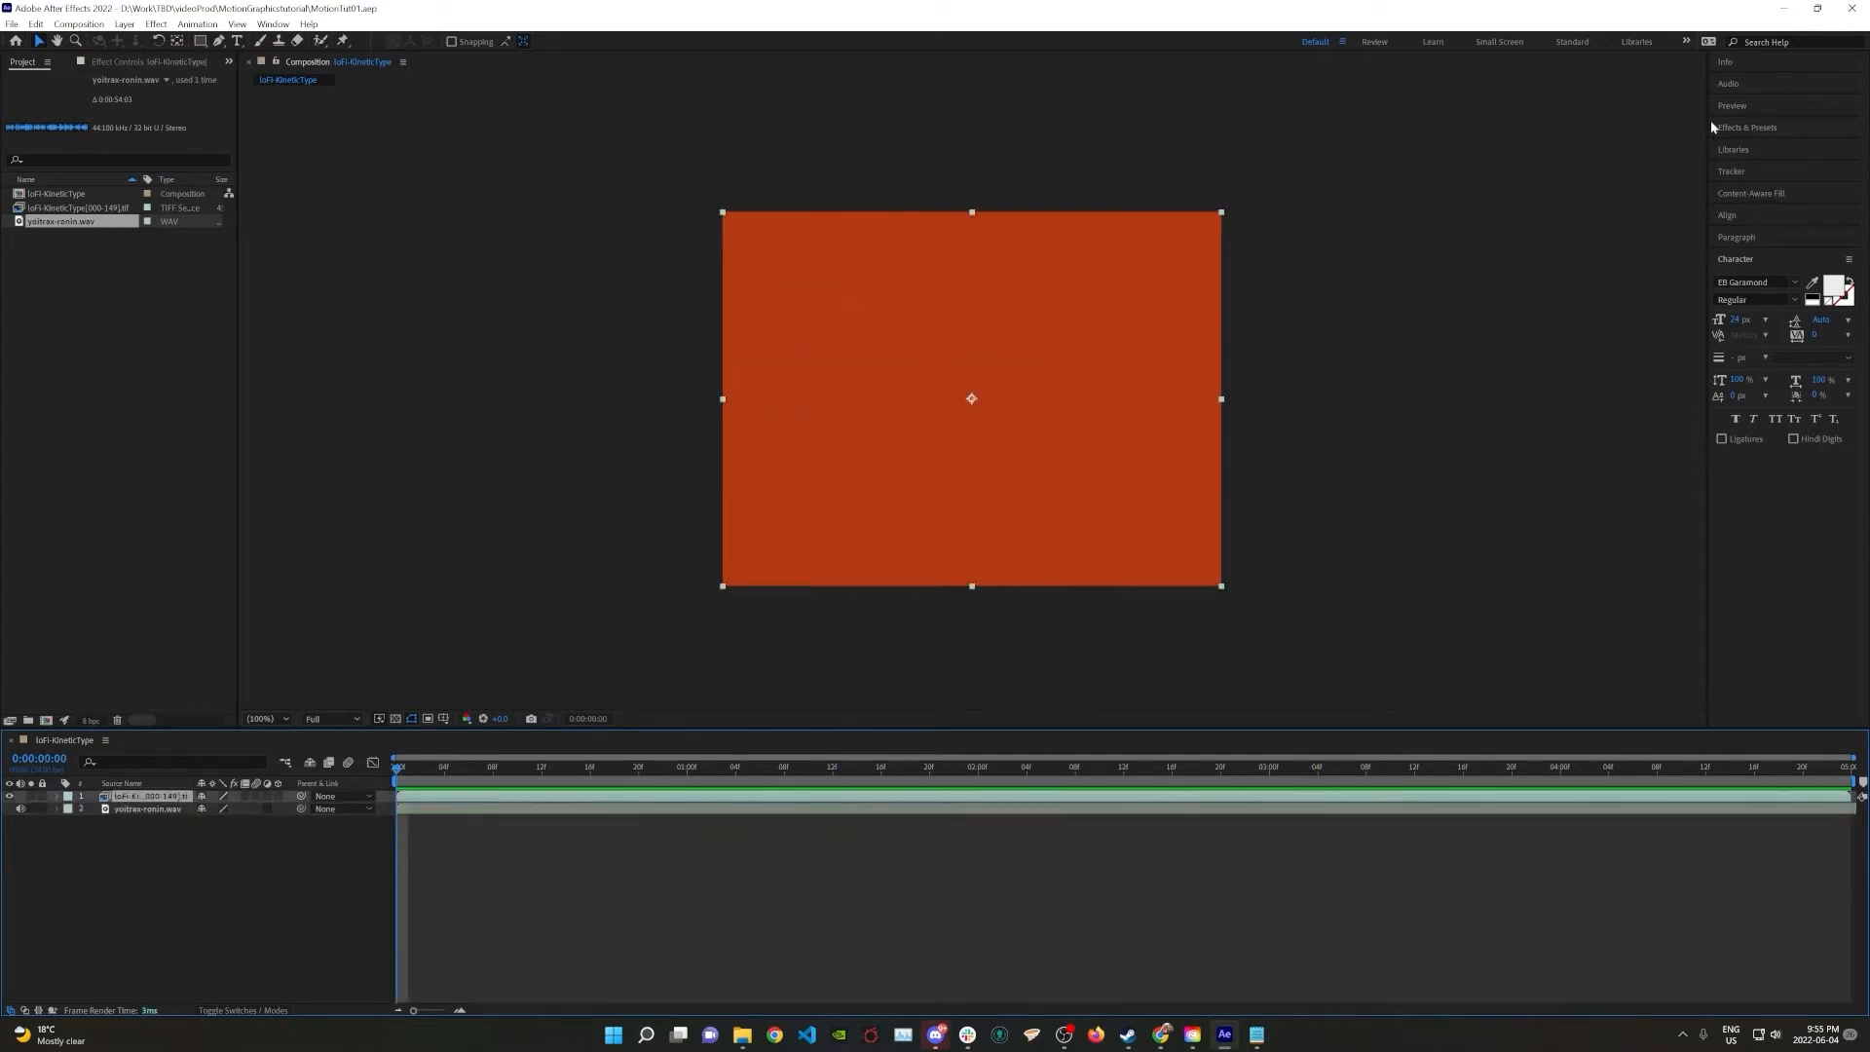
pyautogui.click(1749, 127)
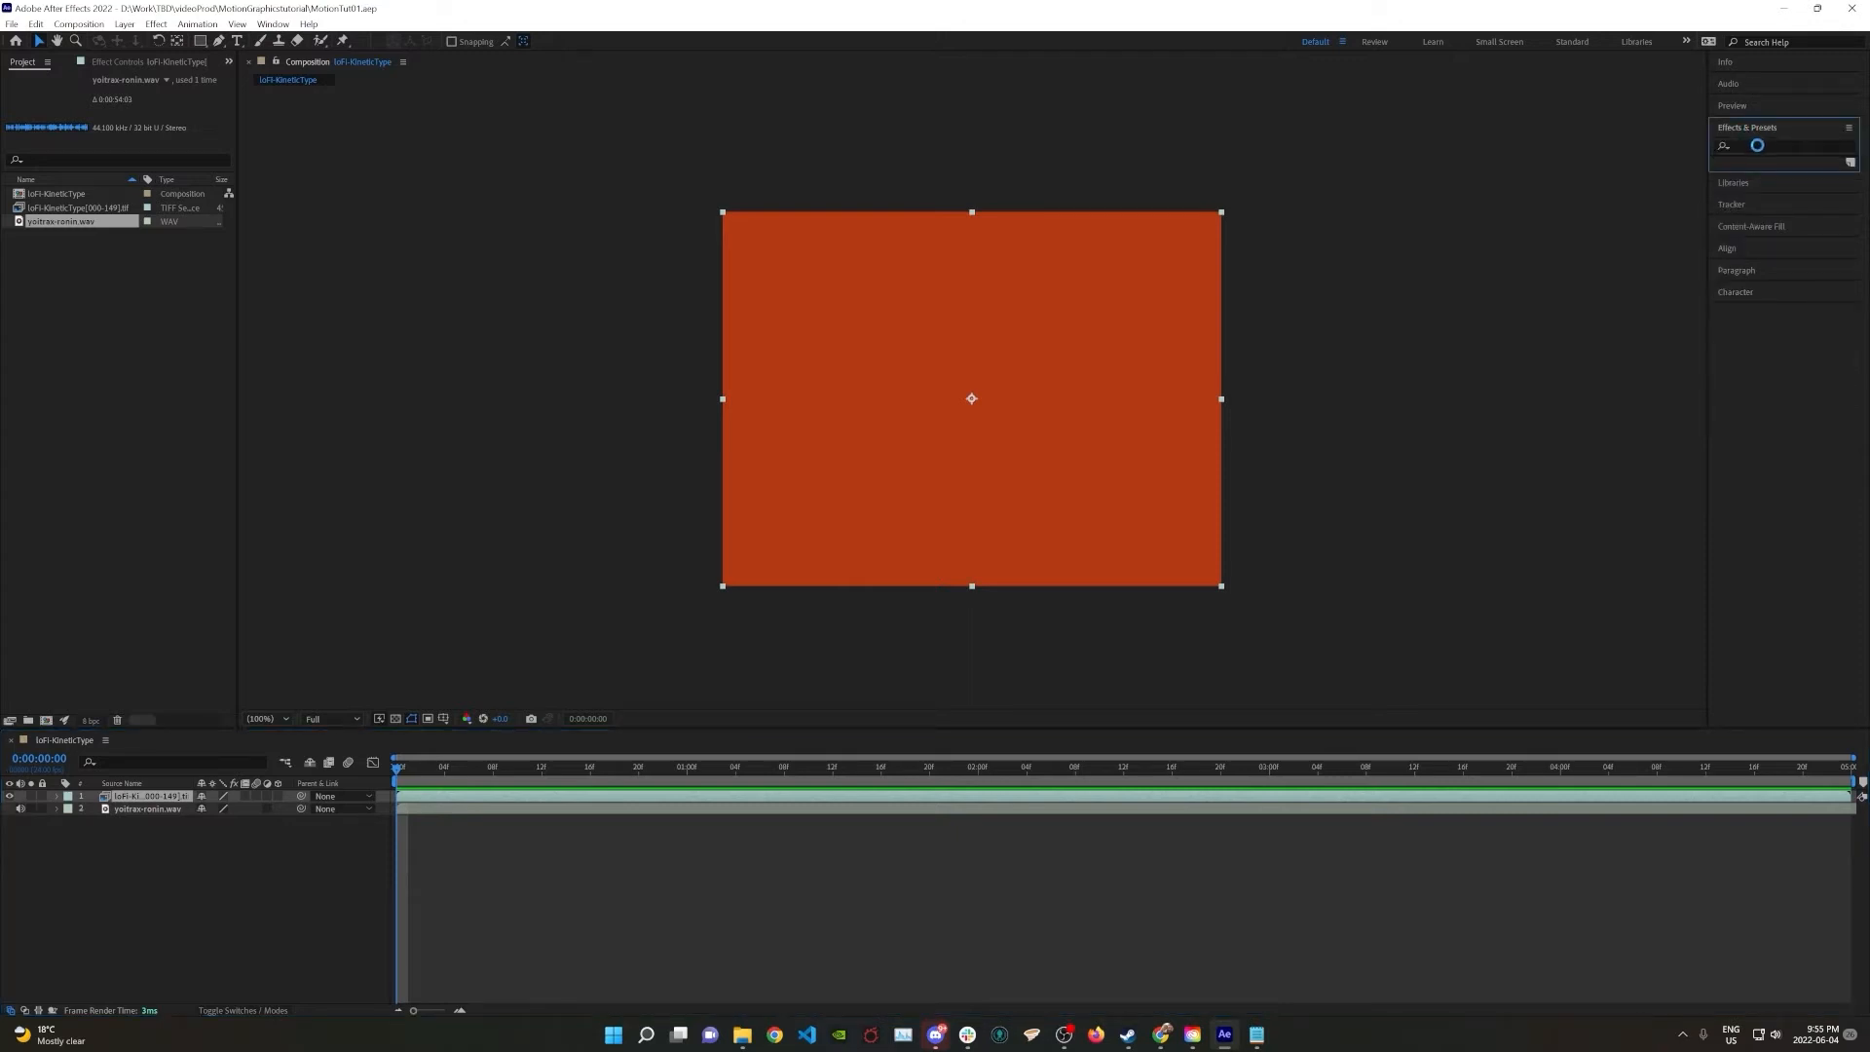
pyautogui.click(1762, 144)
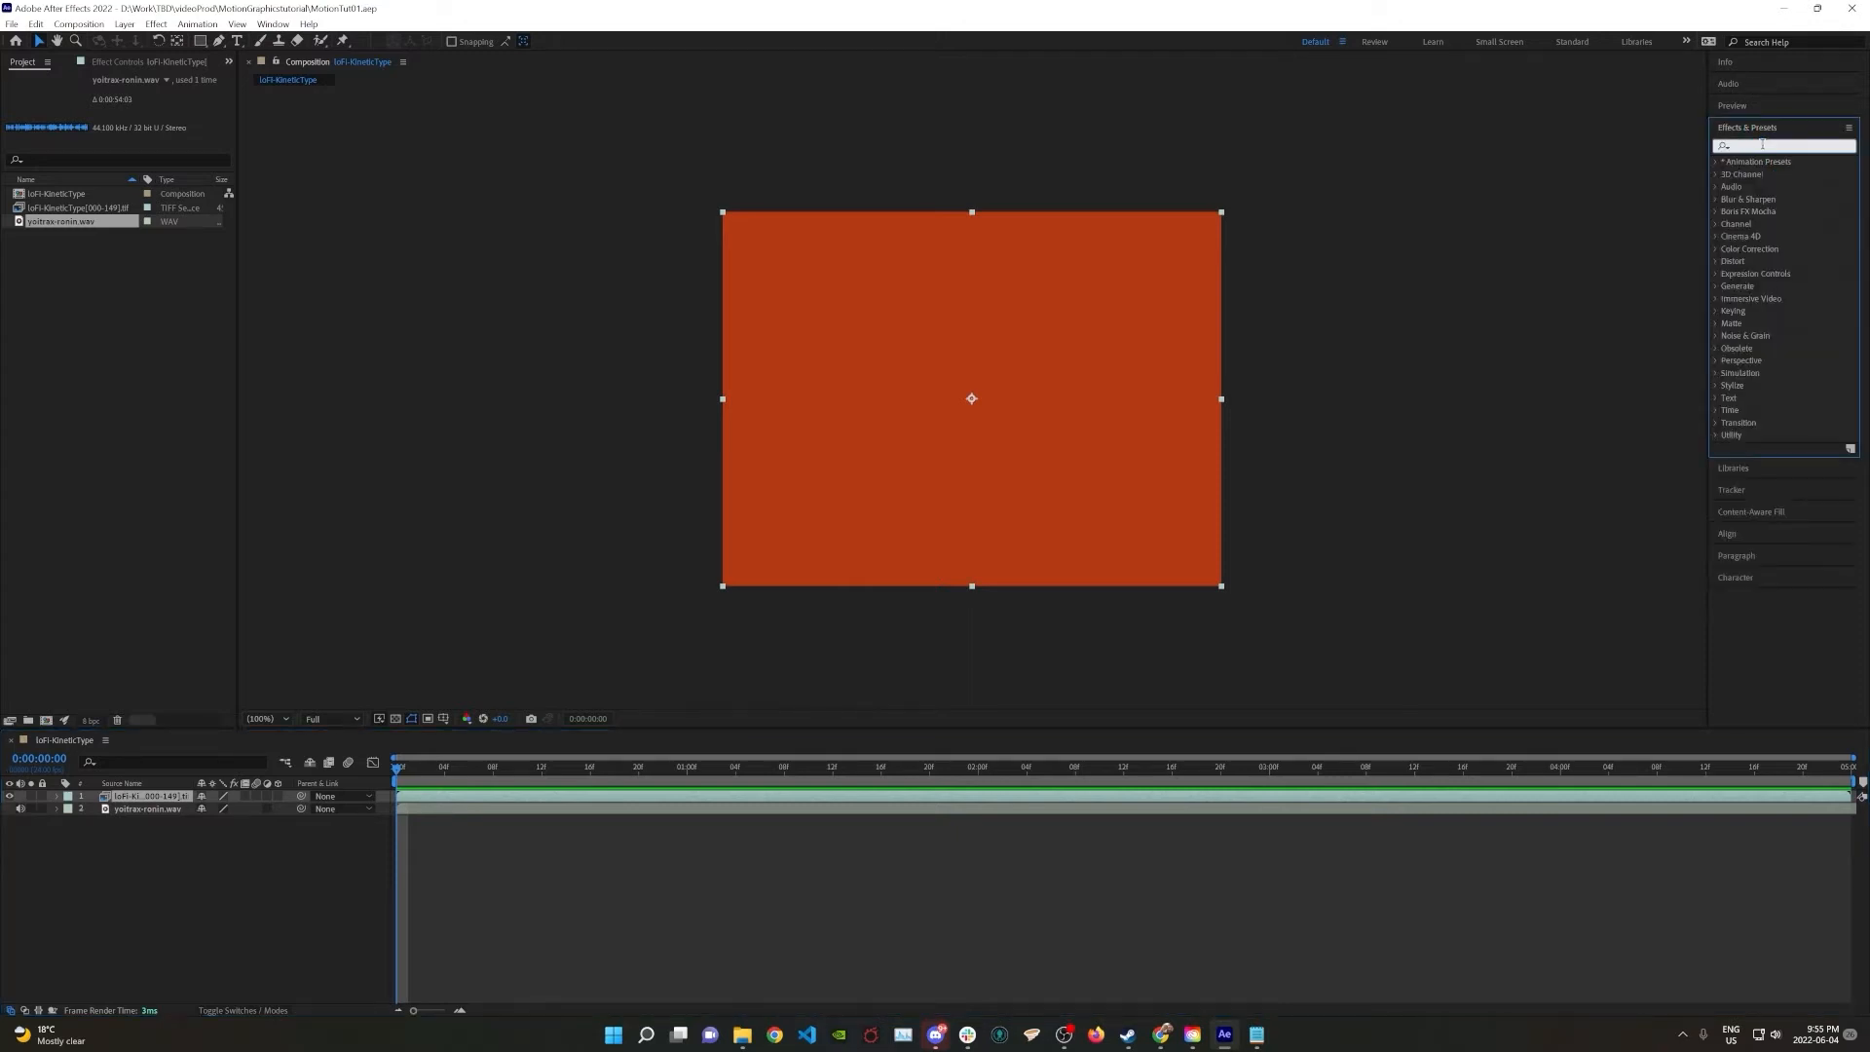
pyautogui.write('grain')
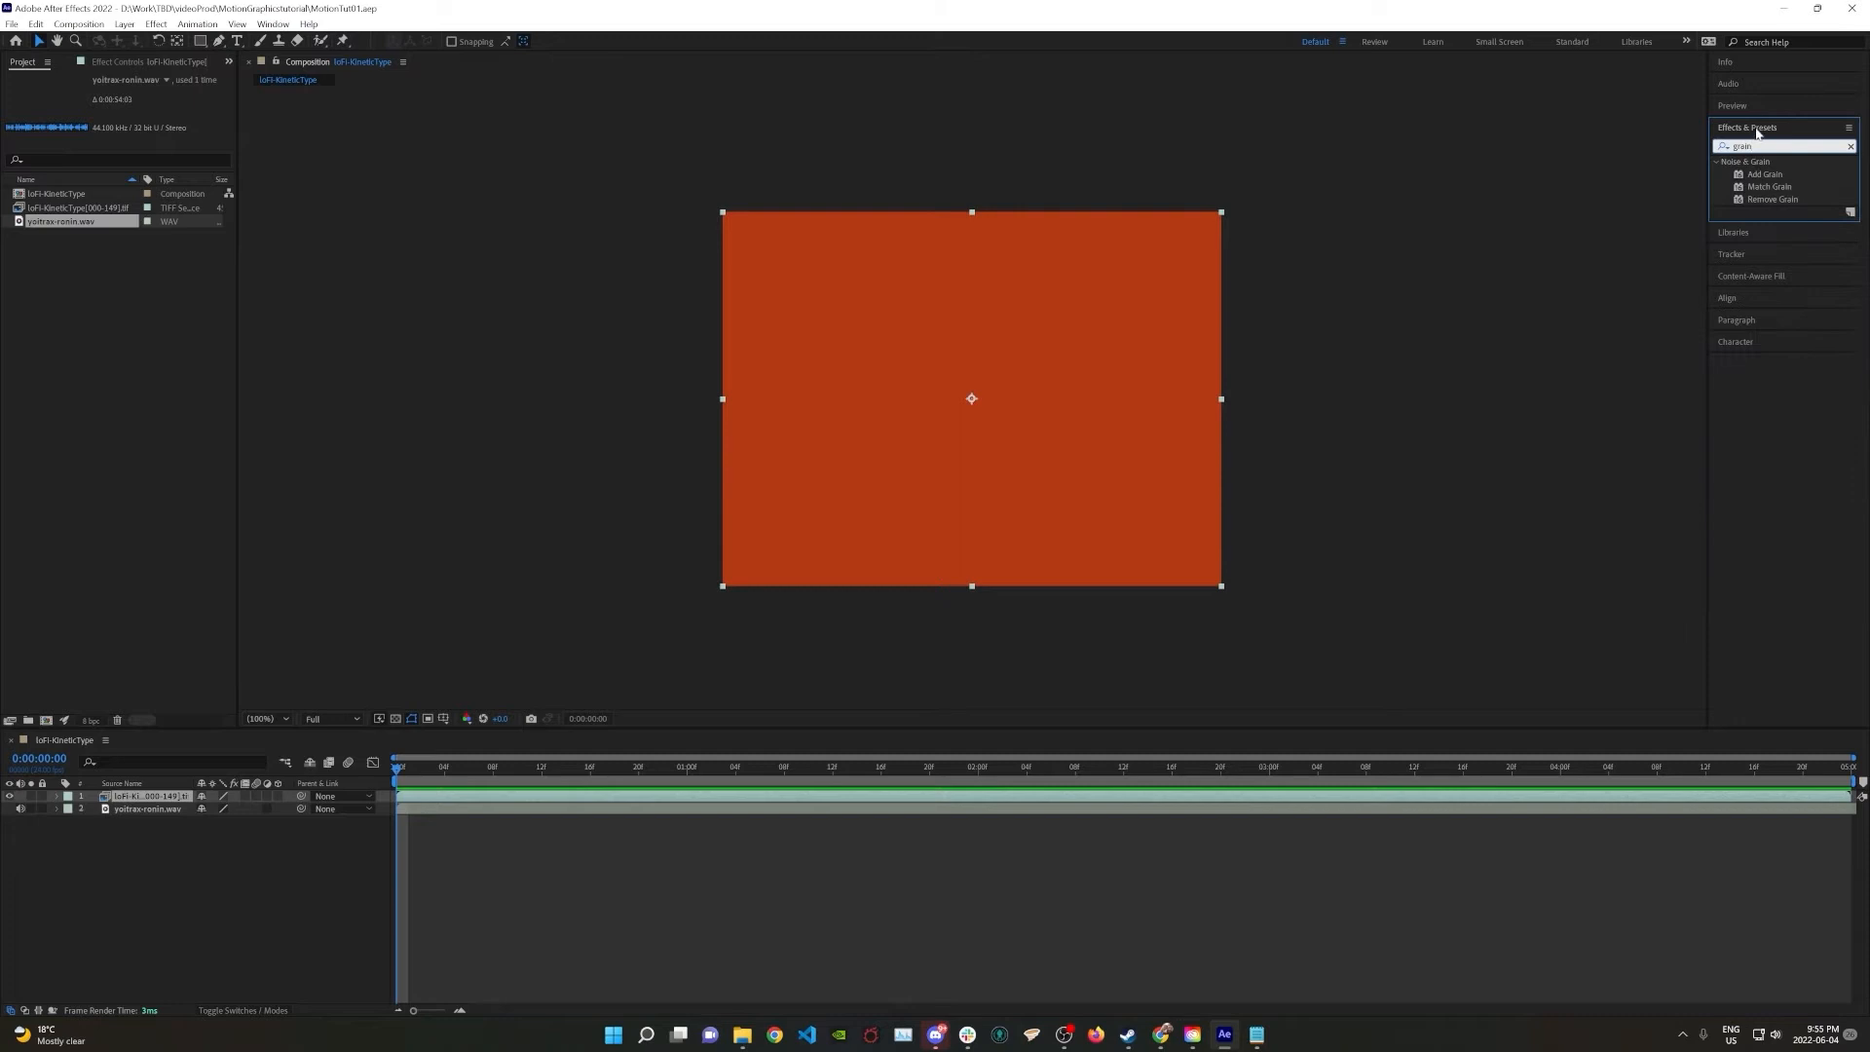
pyautogui.doubleClick(1762, 175)
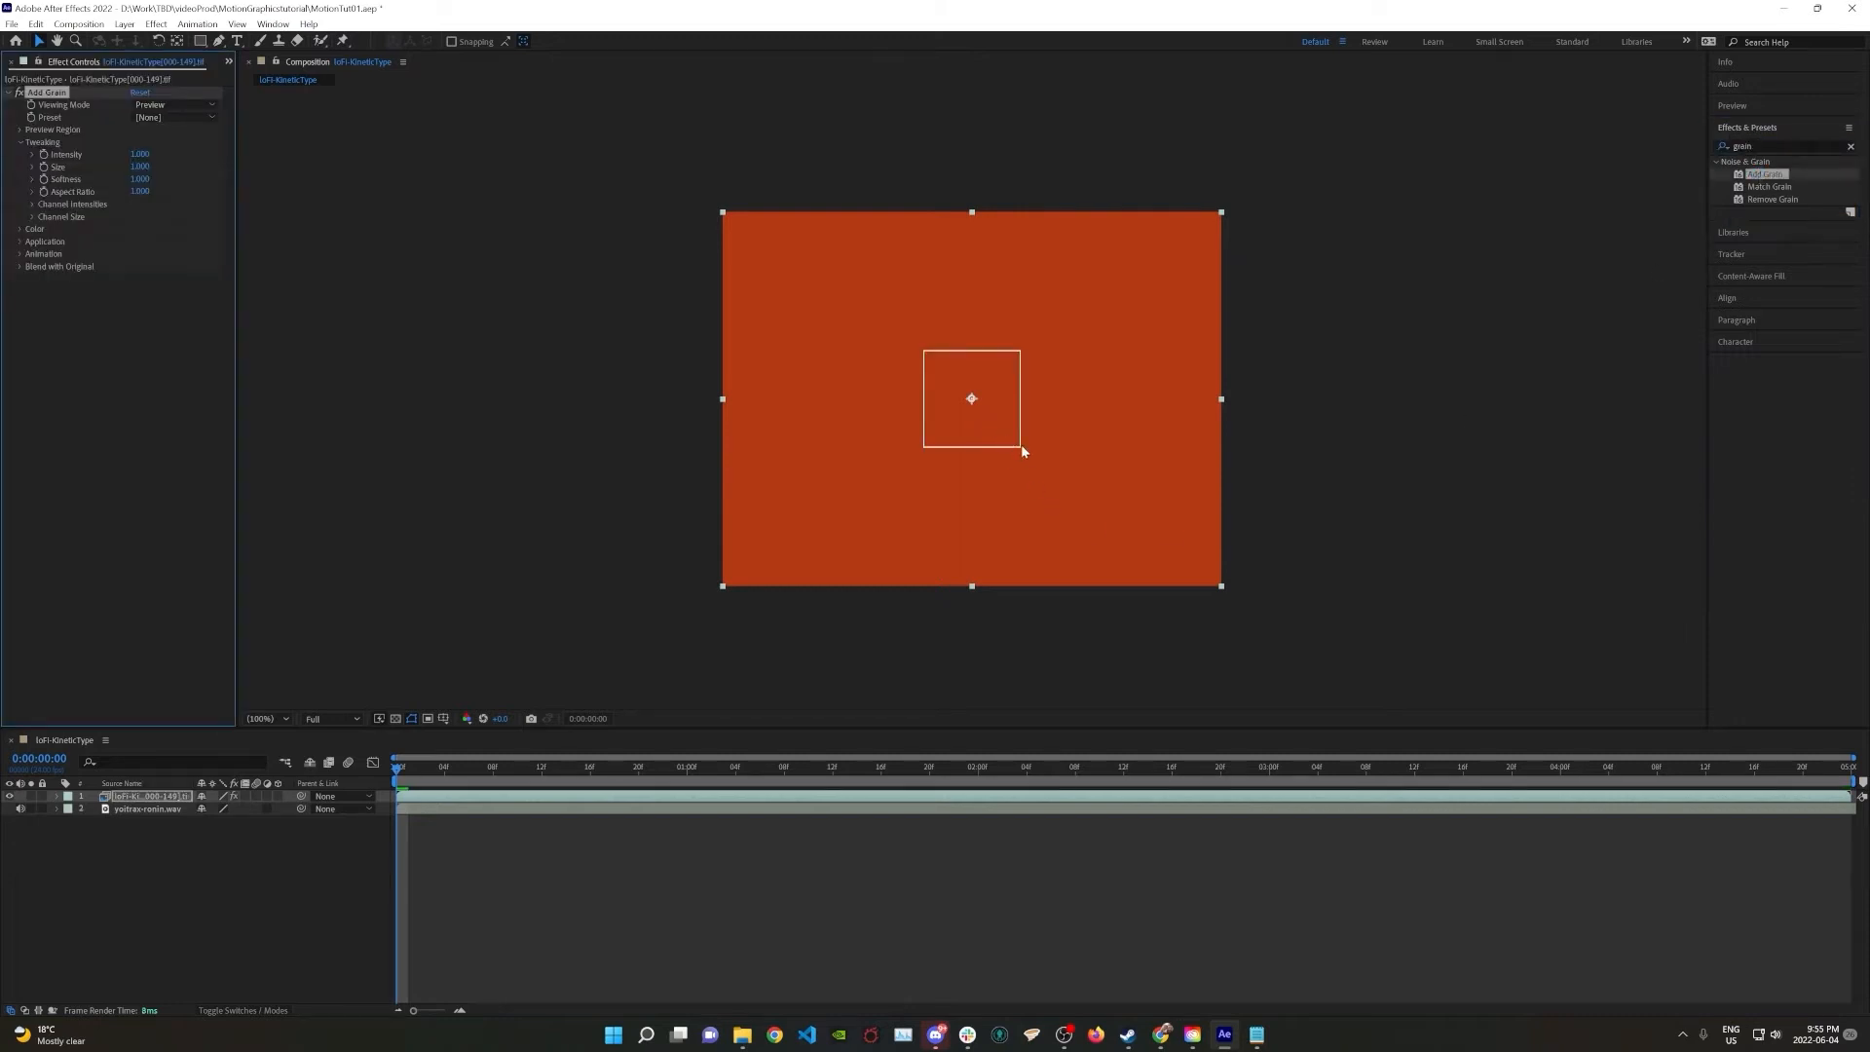
# Try adjusting the grain preview box on the canvas and enlarging the grain size, and undo the size change
pyautogui.click(988, 418)
pyautogui.click(682, 429)
pyautogui.click(985, 427)
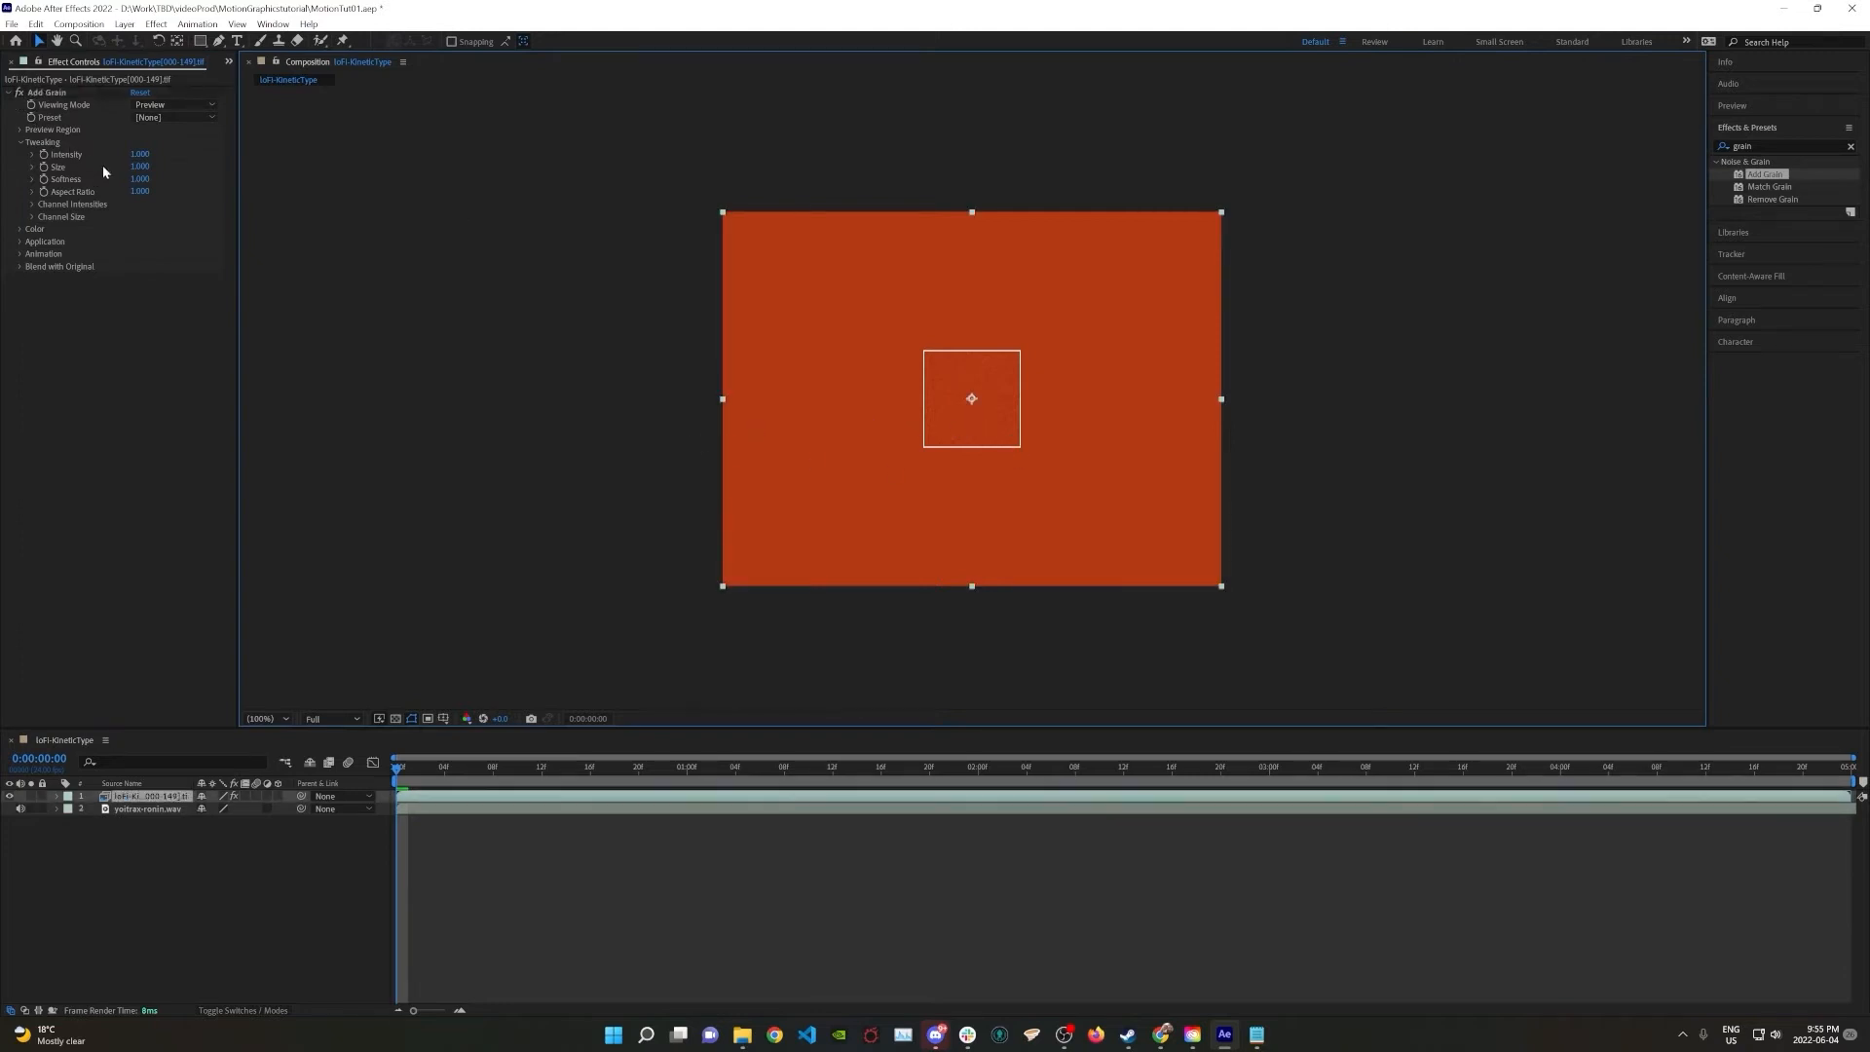
pyautogui.click(137, 166)
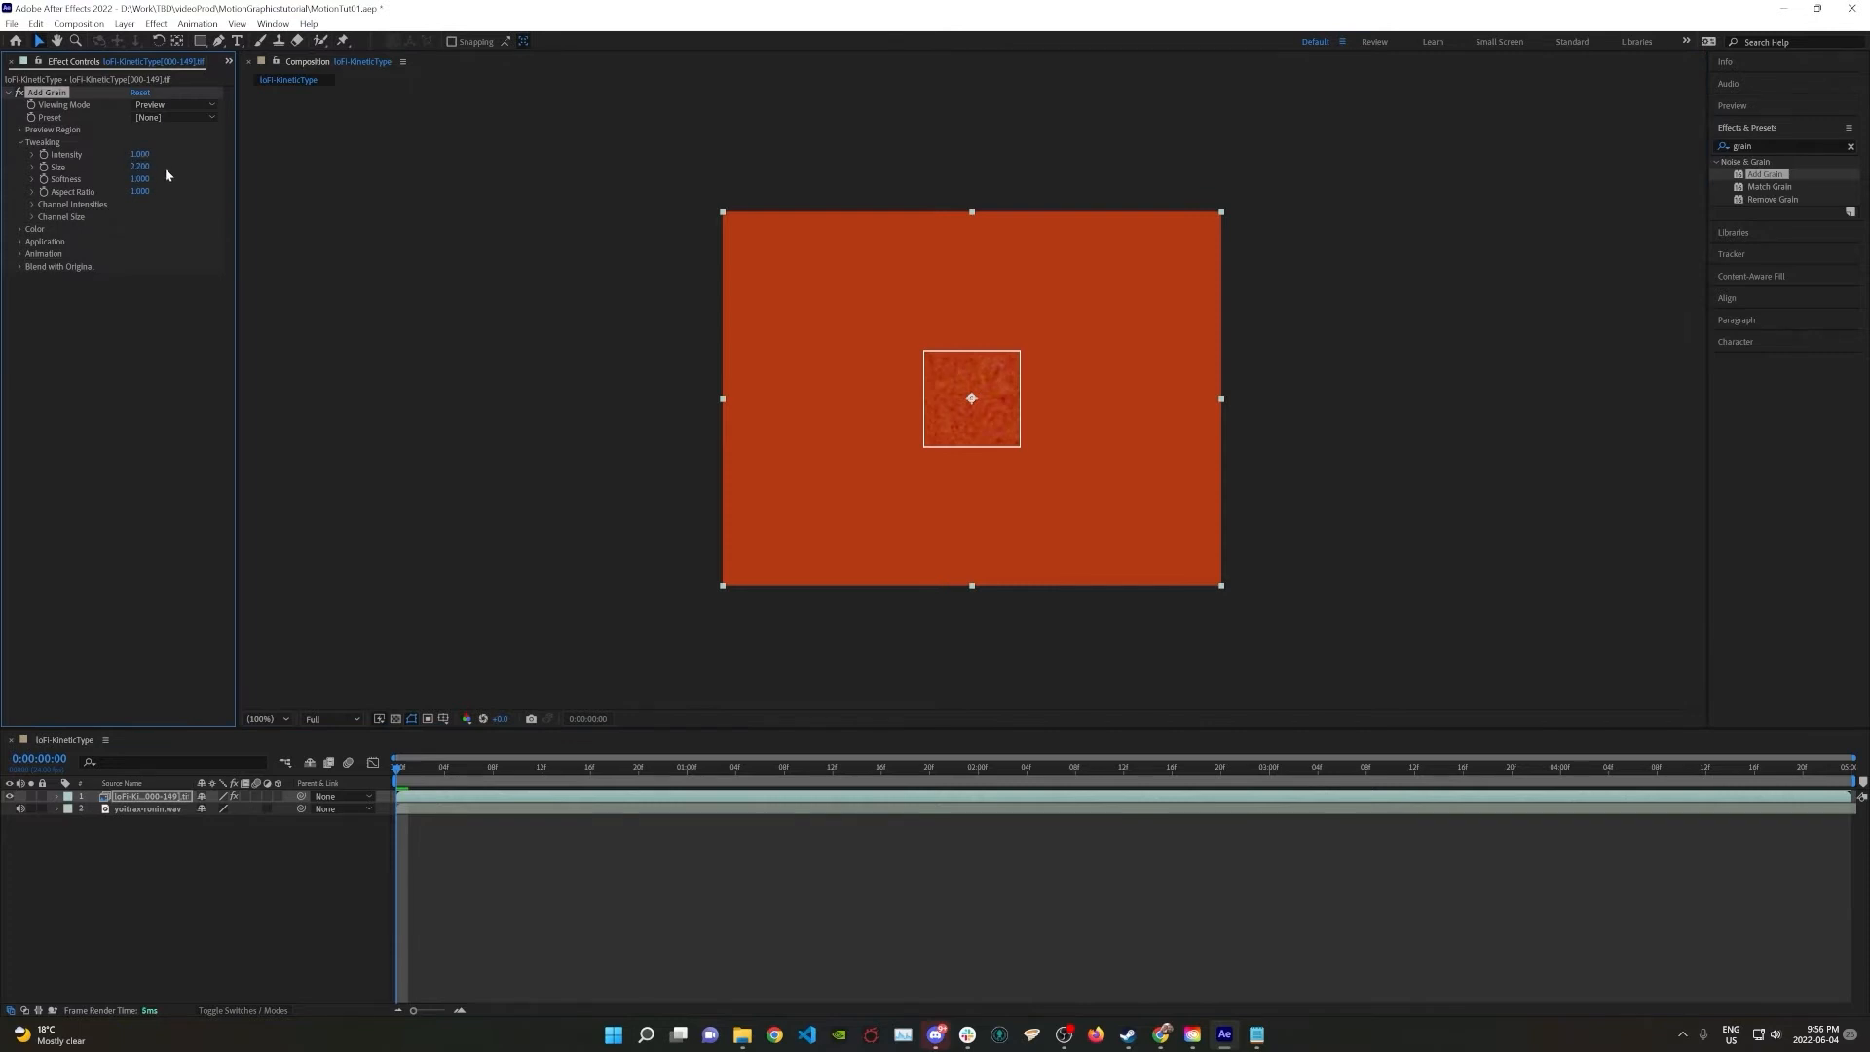
pyautogui.hotkey('ctrl', 'z')
# Expand Add Grain's Preview Region settings and set the region's center to 1024, 768
pyautogui.click(20, 129)
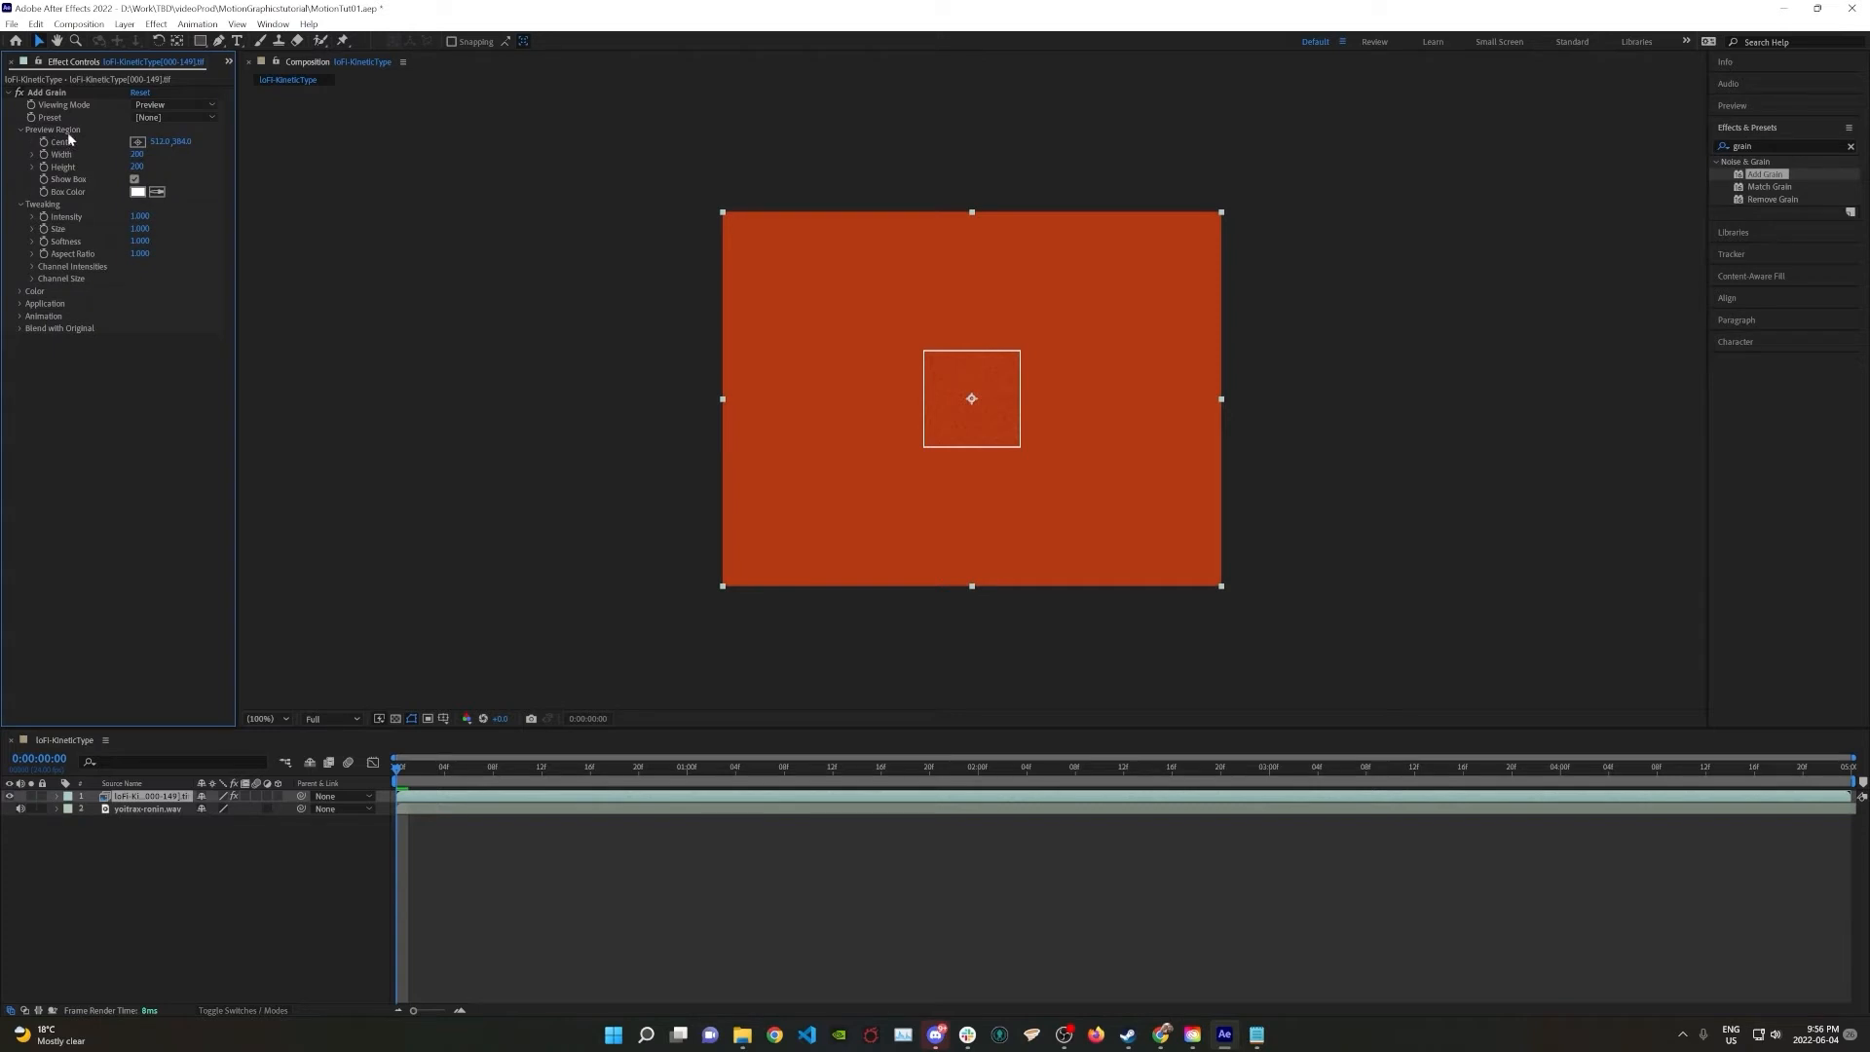
pyautogui.click(164, 142)
pyautogui.write('1024')
pyautogui.press('Tab')
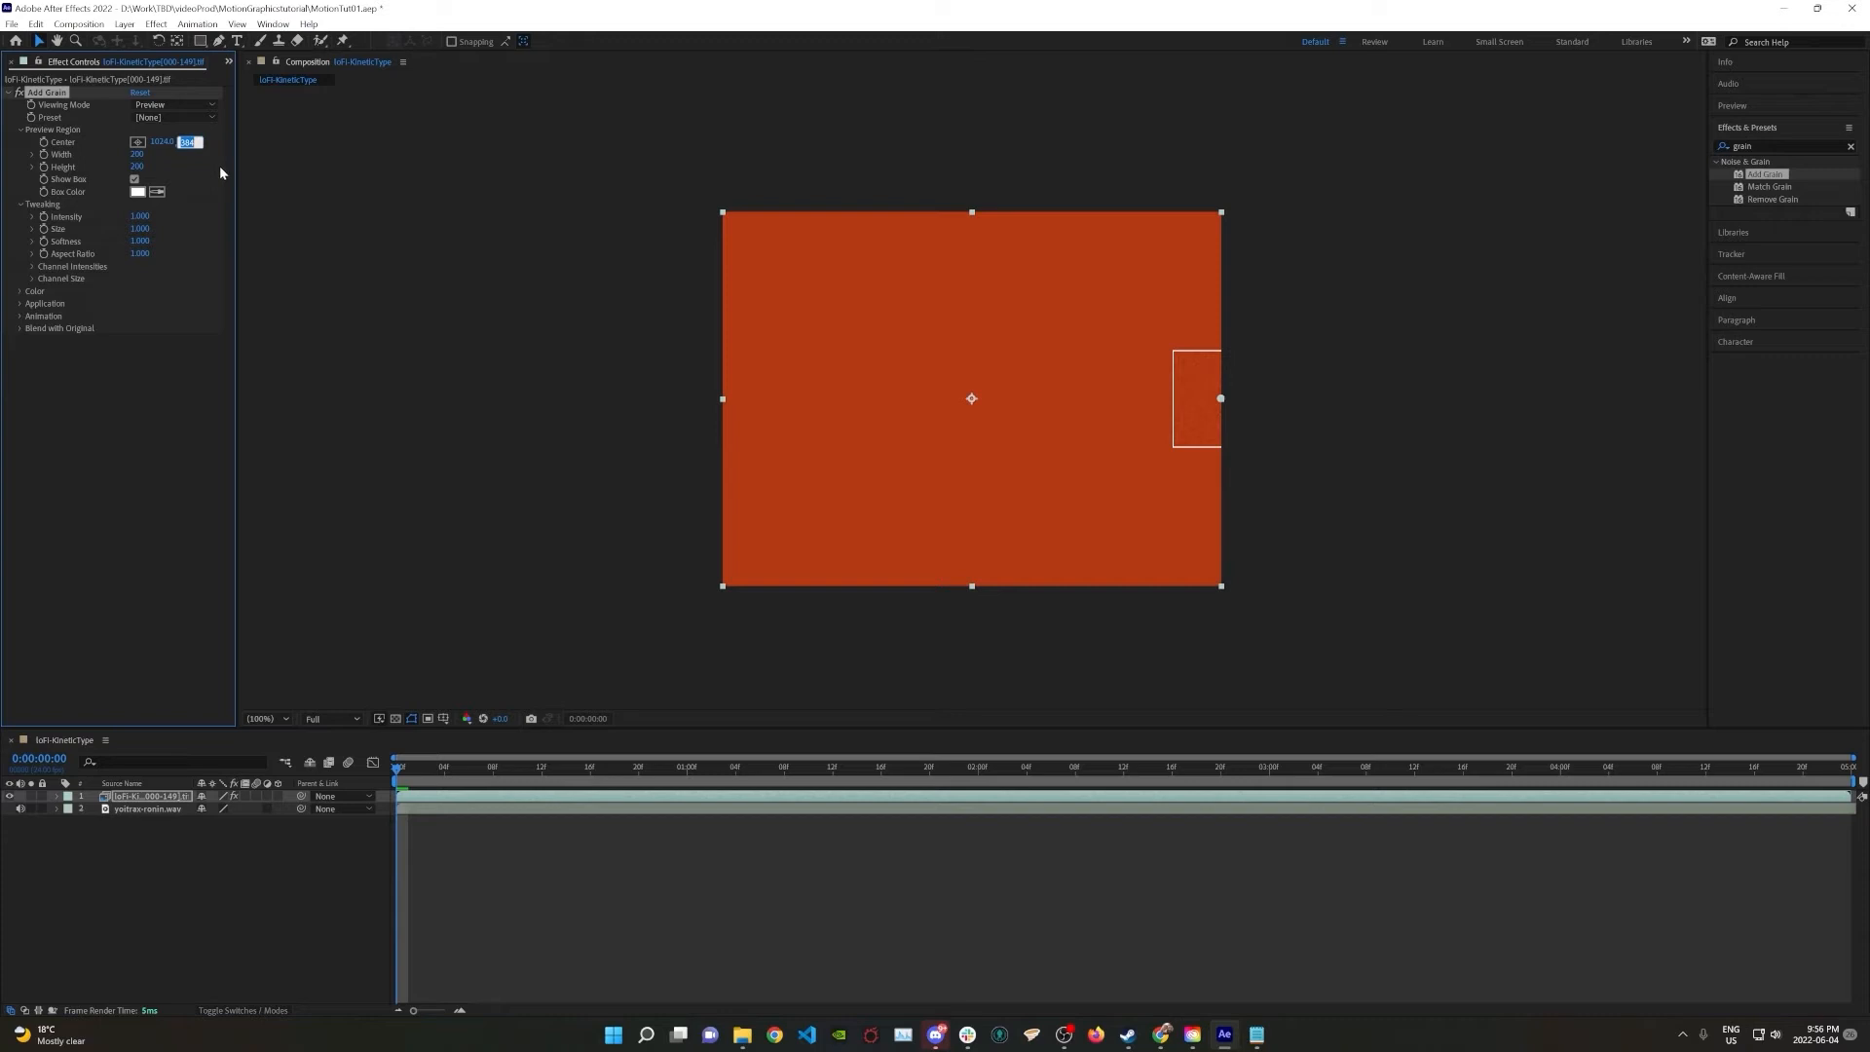
pyautogui.write('768')
# Set the grain preview region's center to 512, 384, width to 1024 and height to 768, and preview the composition
pyautogui.click(159, 143)
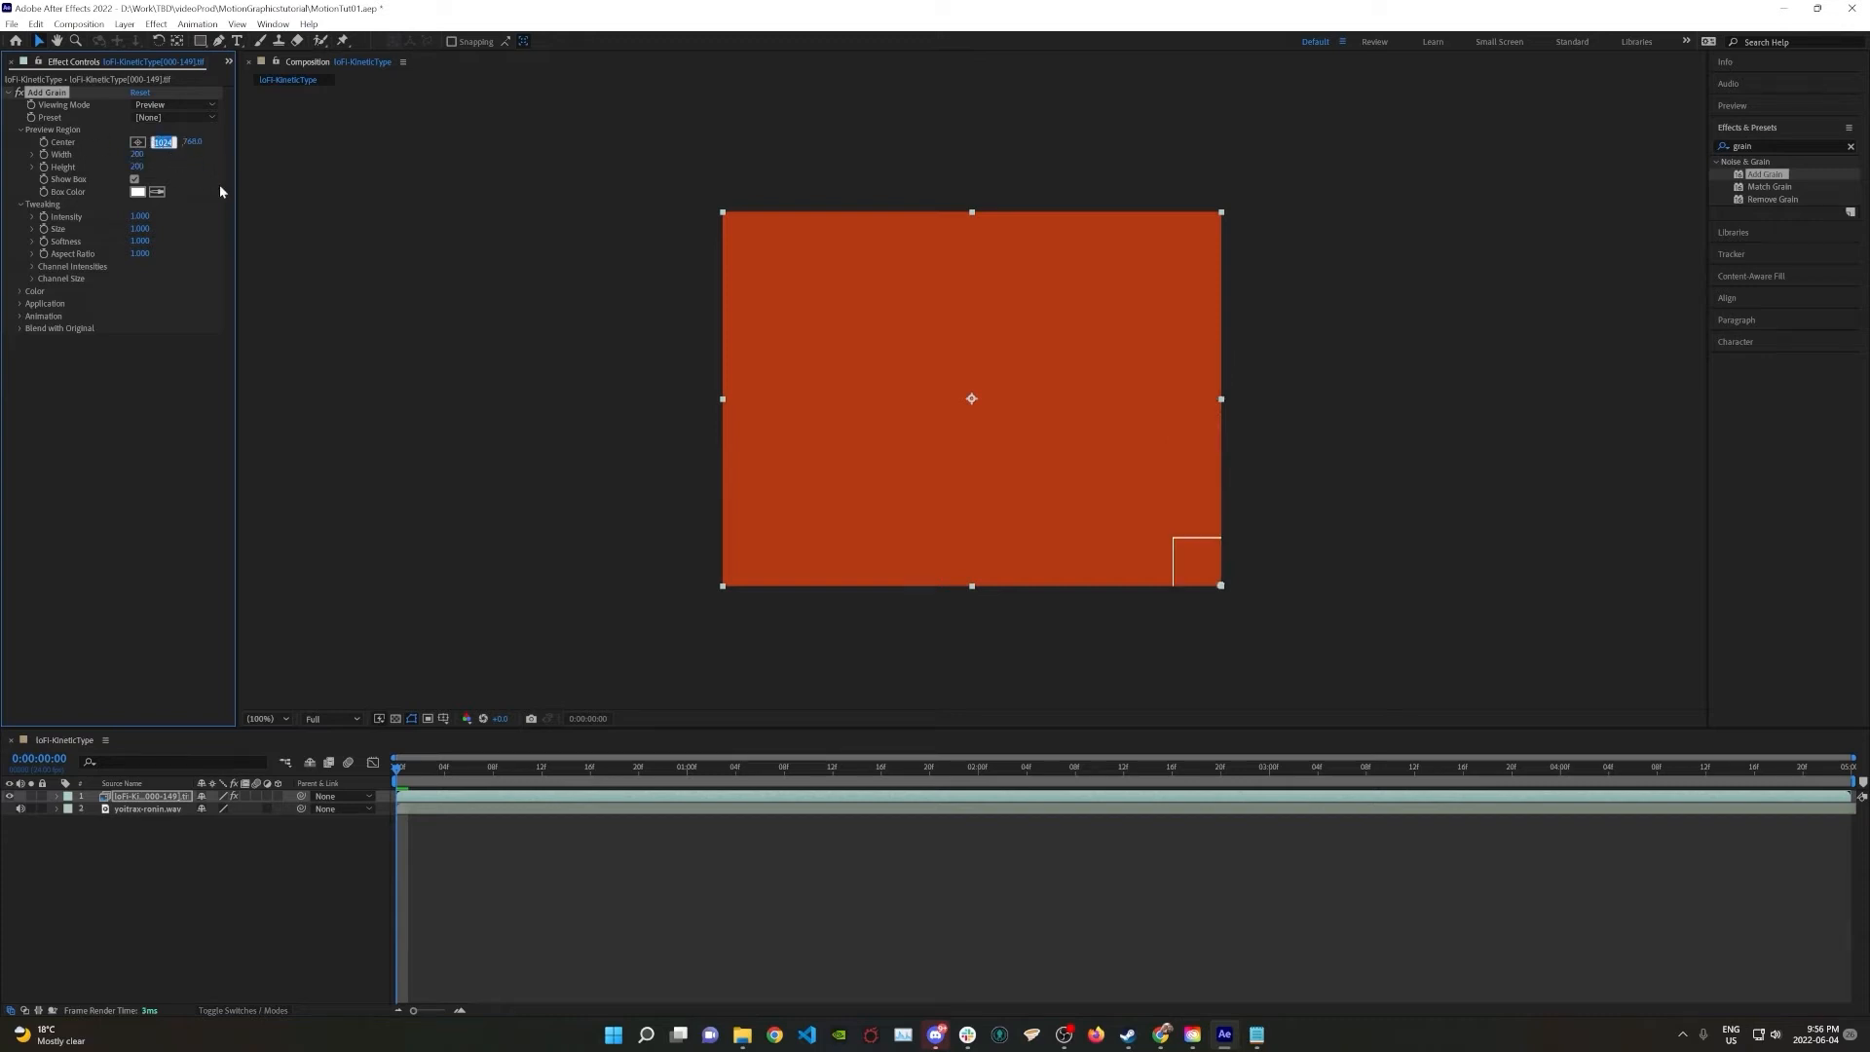
pyautogui.write('512')
pyautogui.press('Tab')
pyautogui.write('384')
pyautogui.press('Tab')
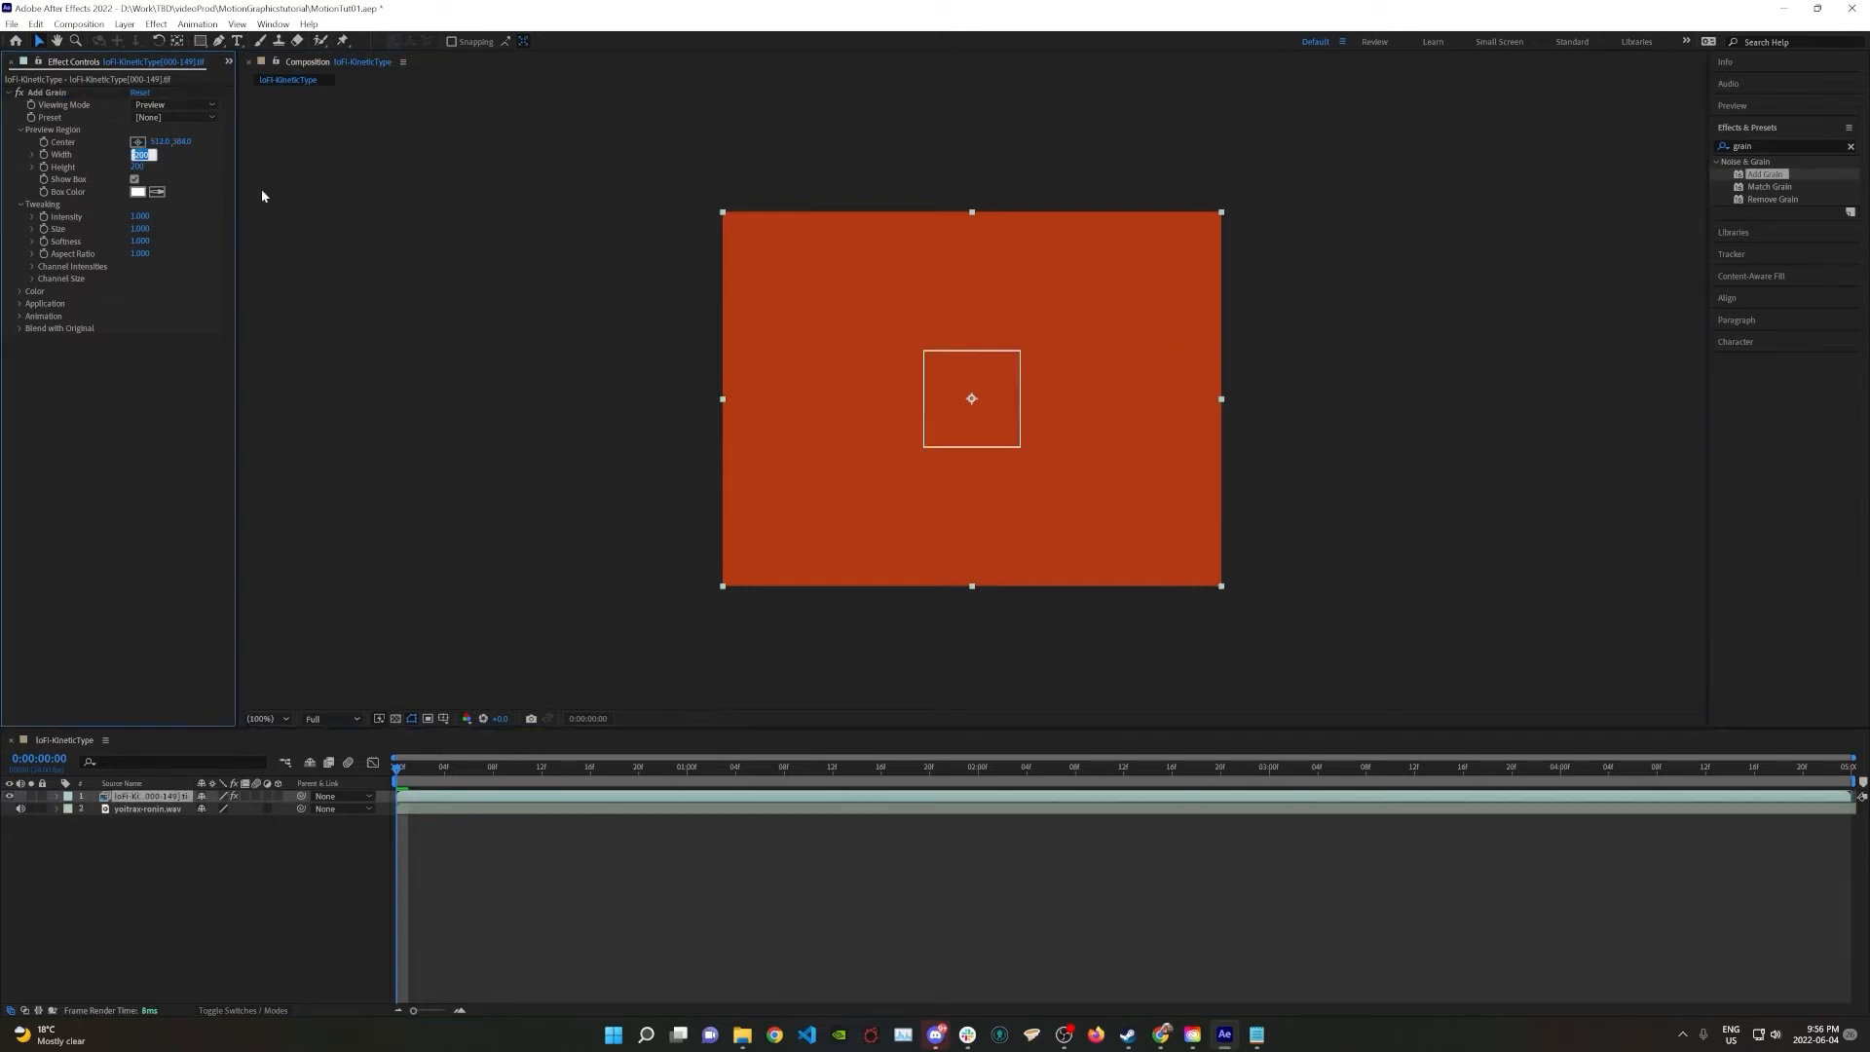
pyautogui.write('1024')
pyautogui.press('Tab')
pyautogui.write('768')
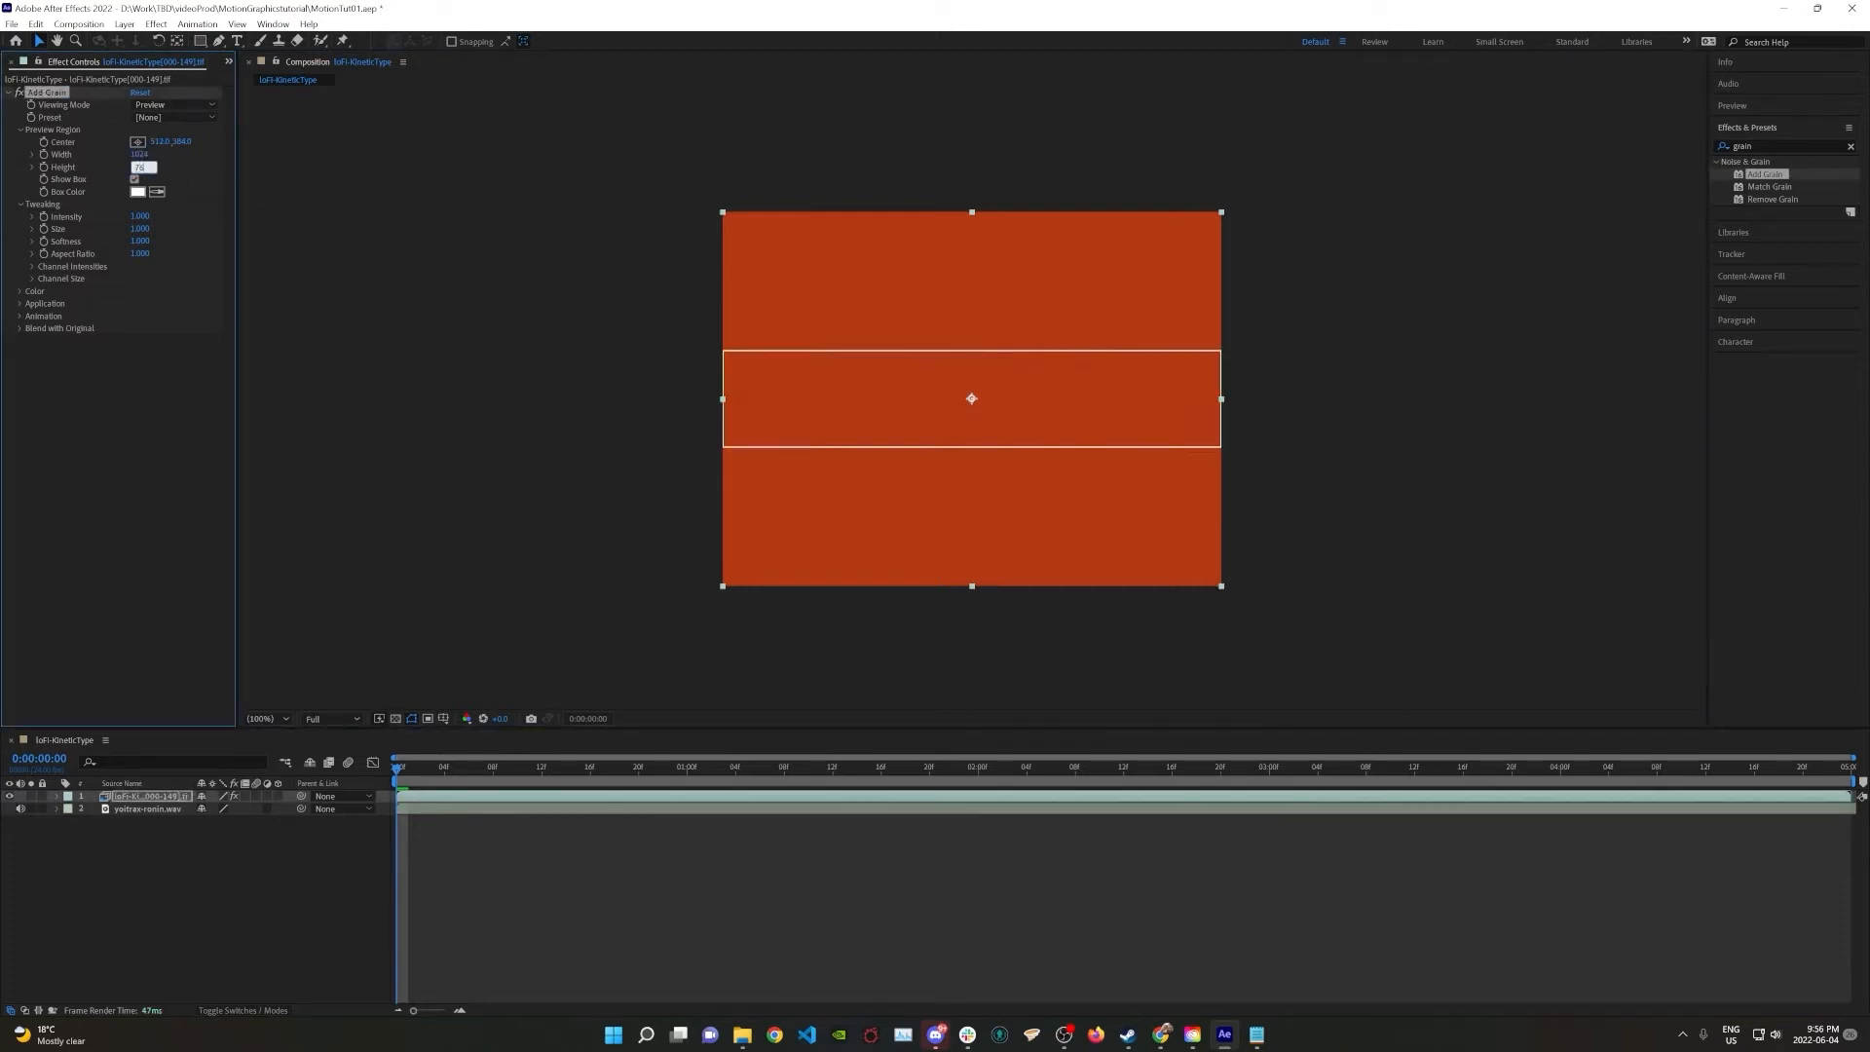
pyautogui.press('Return')
pyautogui.press('space')
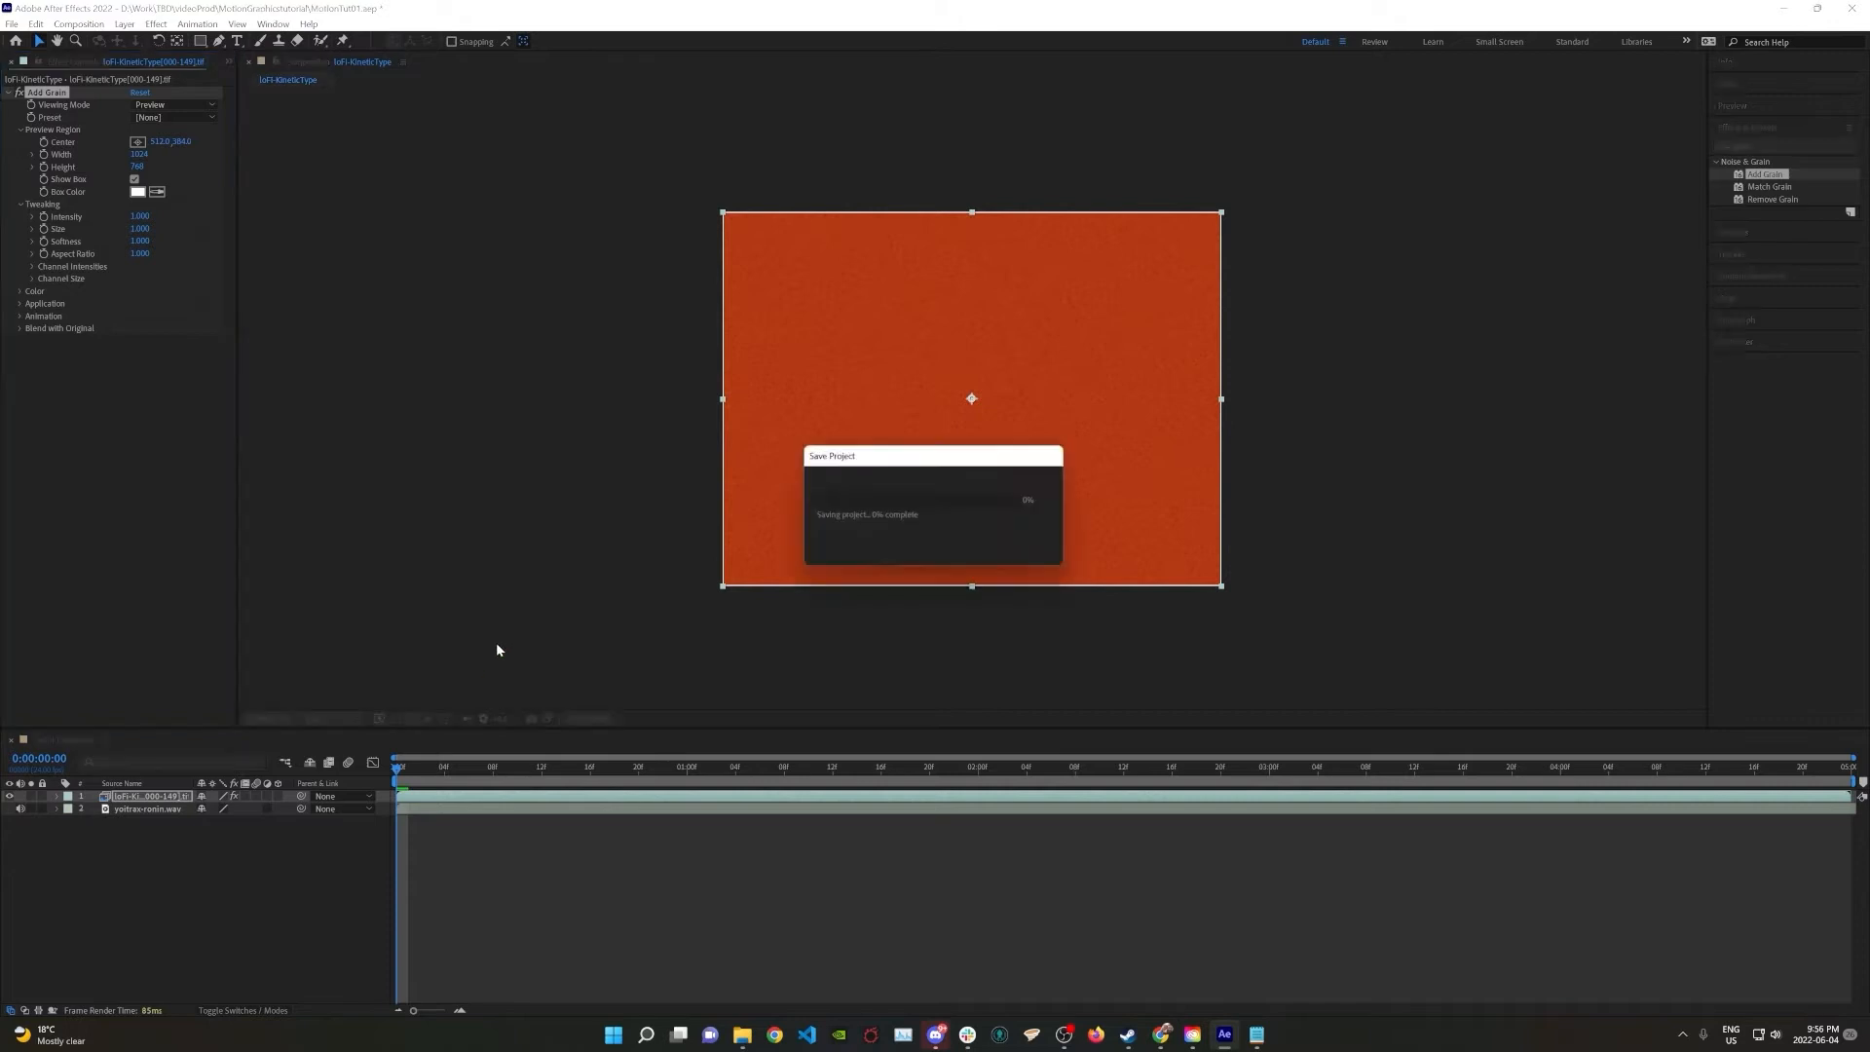
pyautogui.press('space')
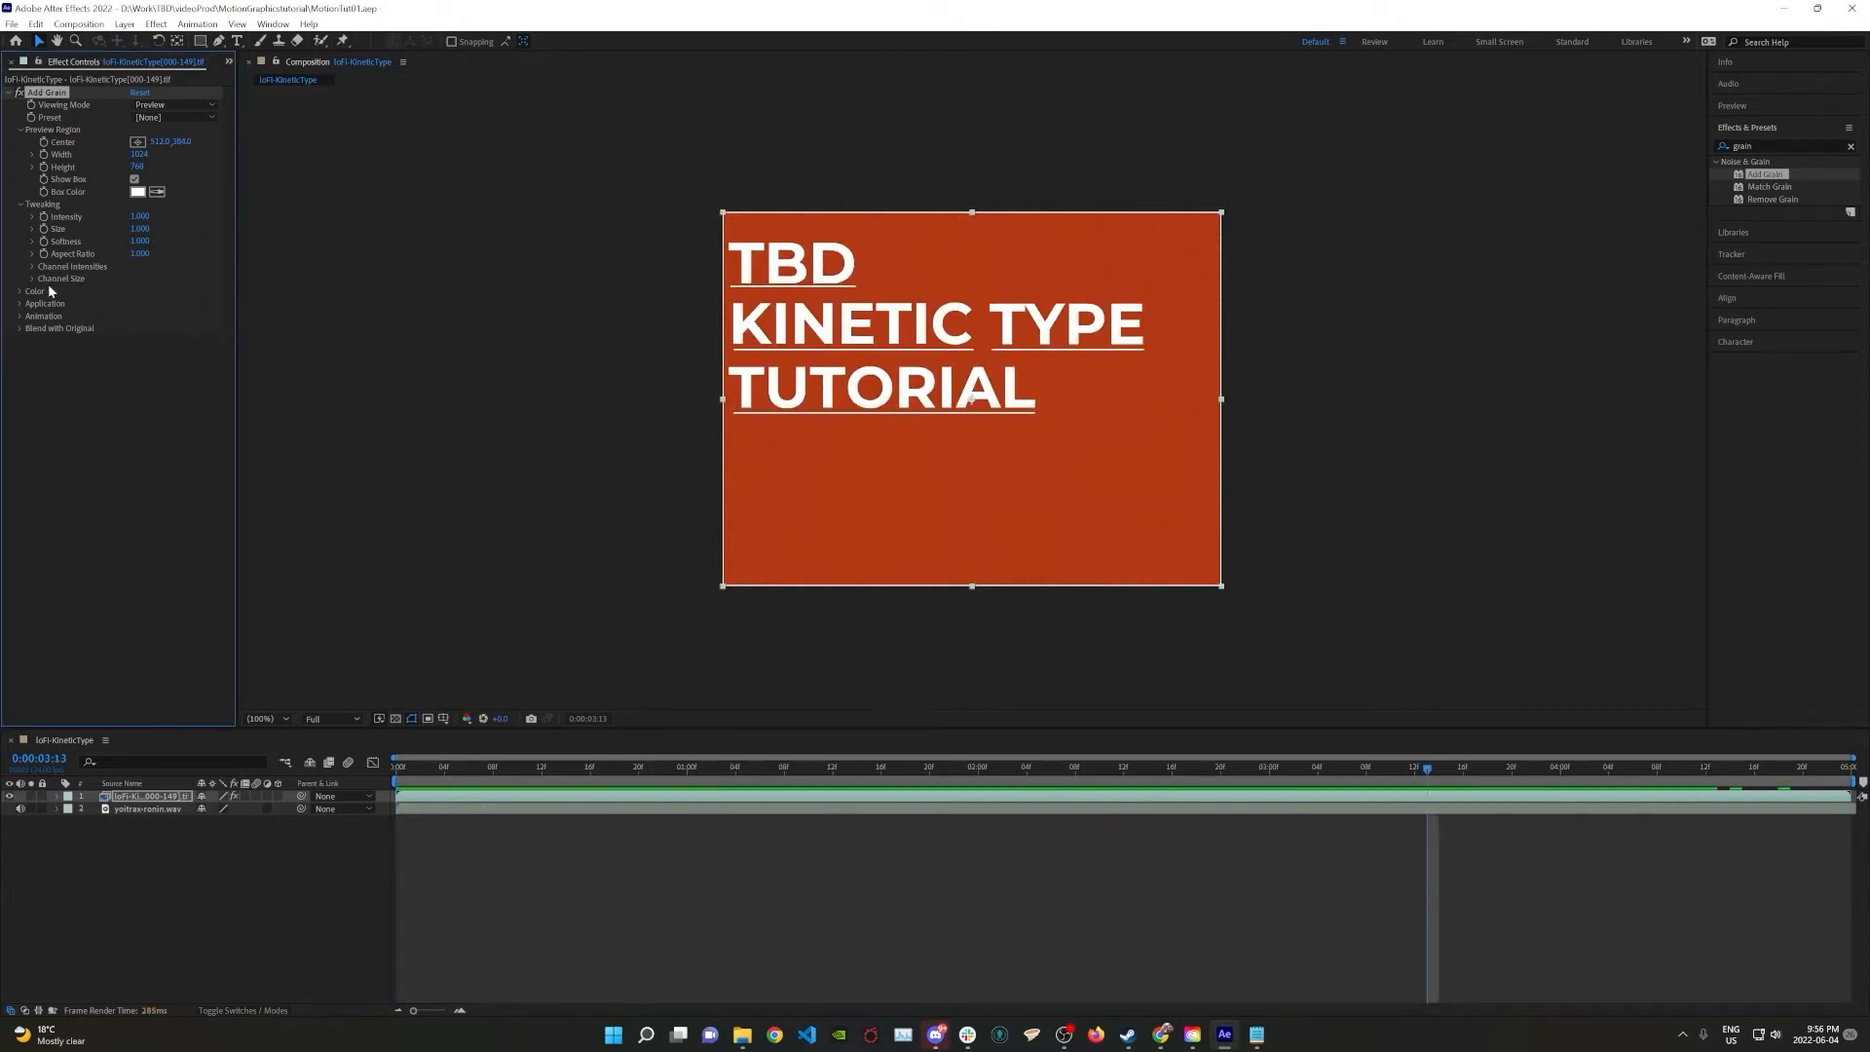
# Set Add Grain's Animation Speed to 0.2 and save the project
pyautogui.click(20, 317)
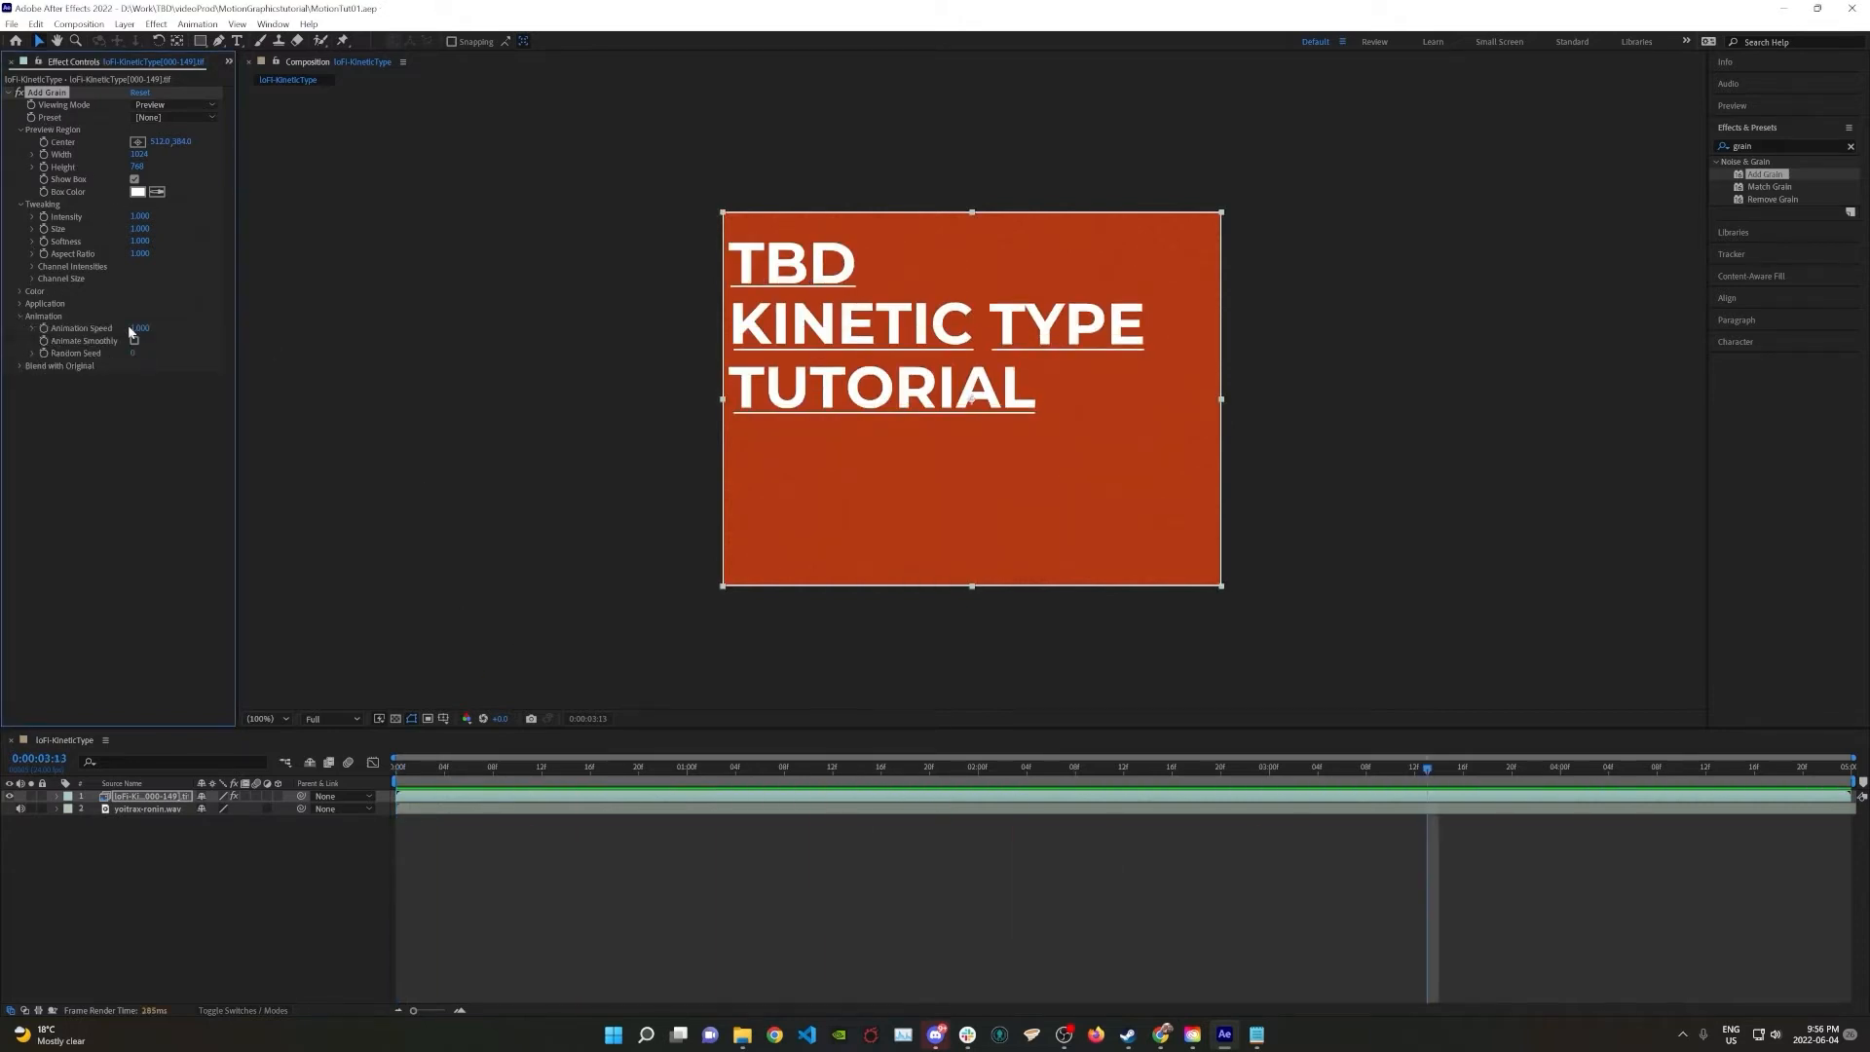
pyautogui.moveTo(136, 328); pyautogui.dragTo(83, 329)
pyautogui.hotkey('ctrl', 's')
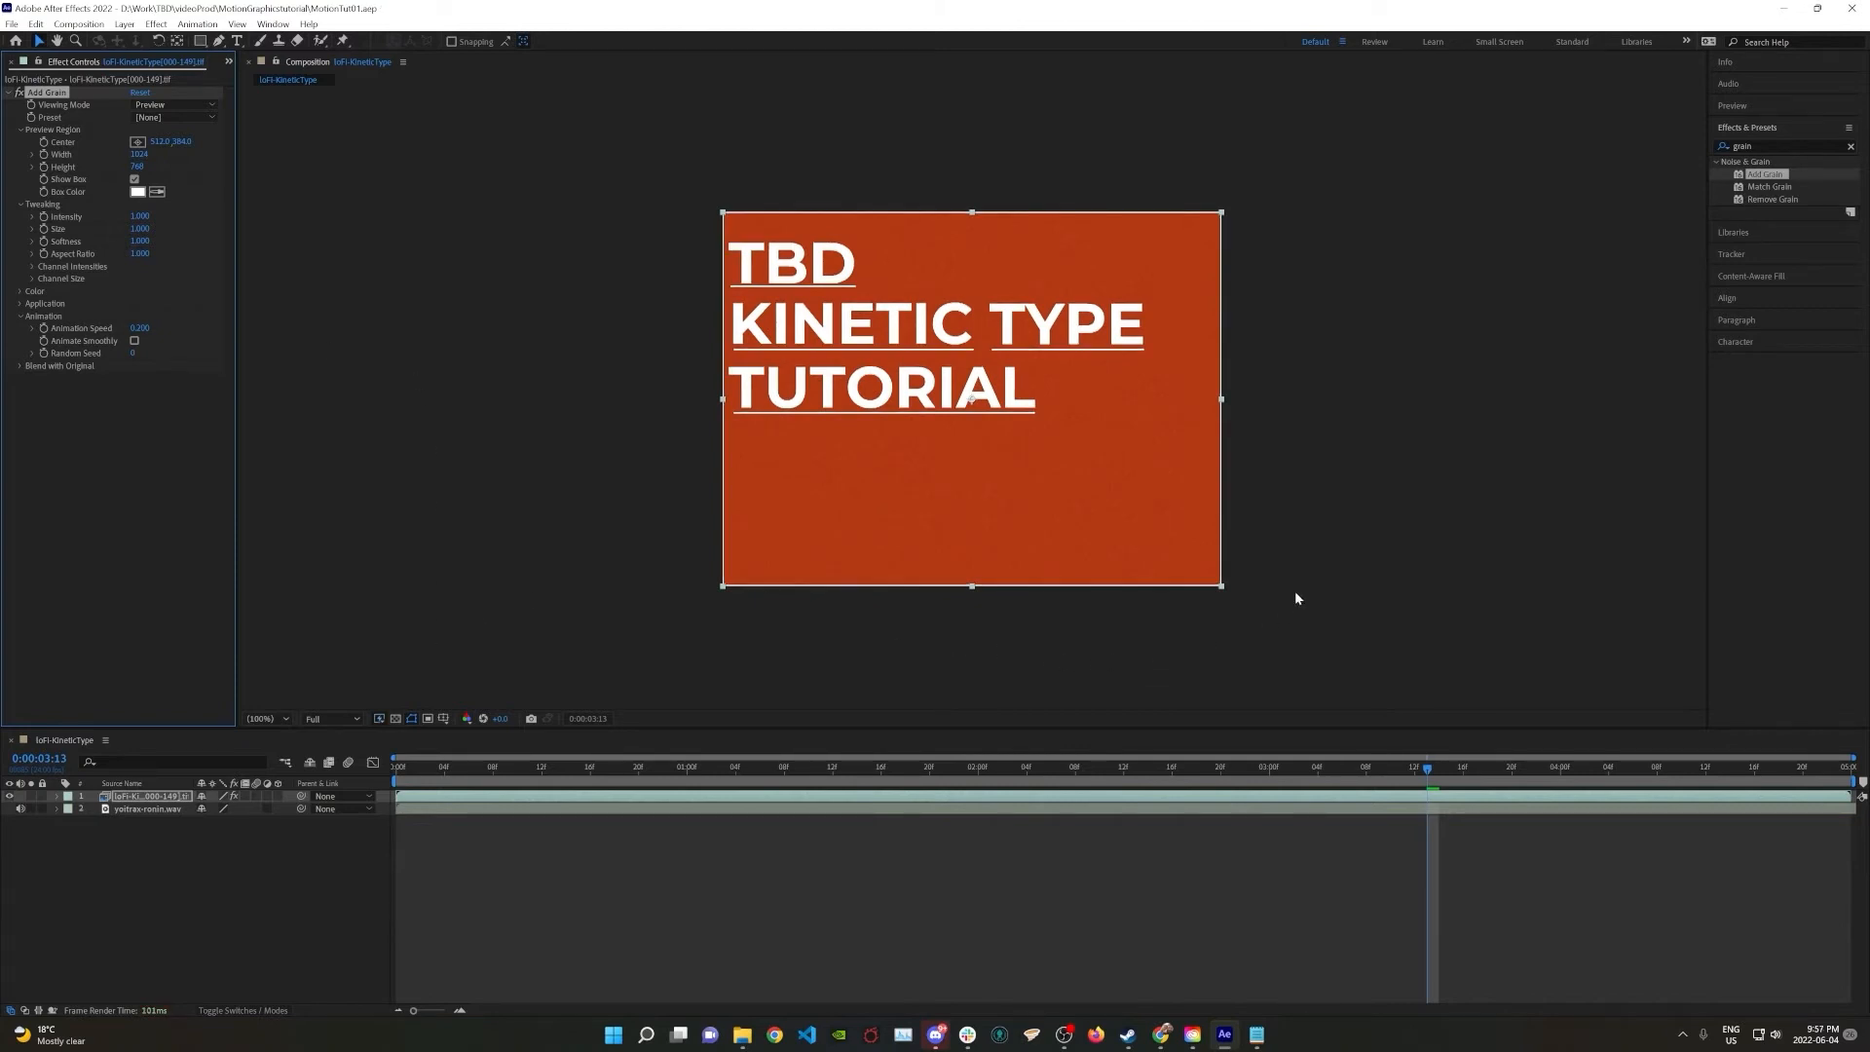
# Play the composition from the first frame to check the slower grain animation
pyautogui.moveTo(1427, 768); pyautogui.dragTo(709, 761)
pyautogui.press('space')
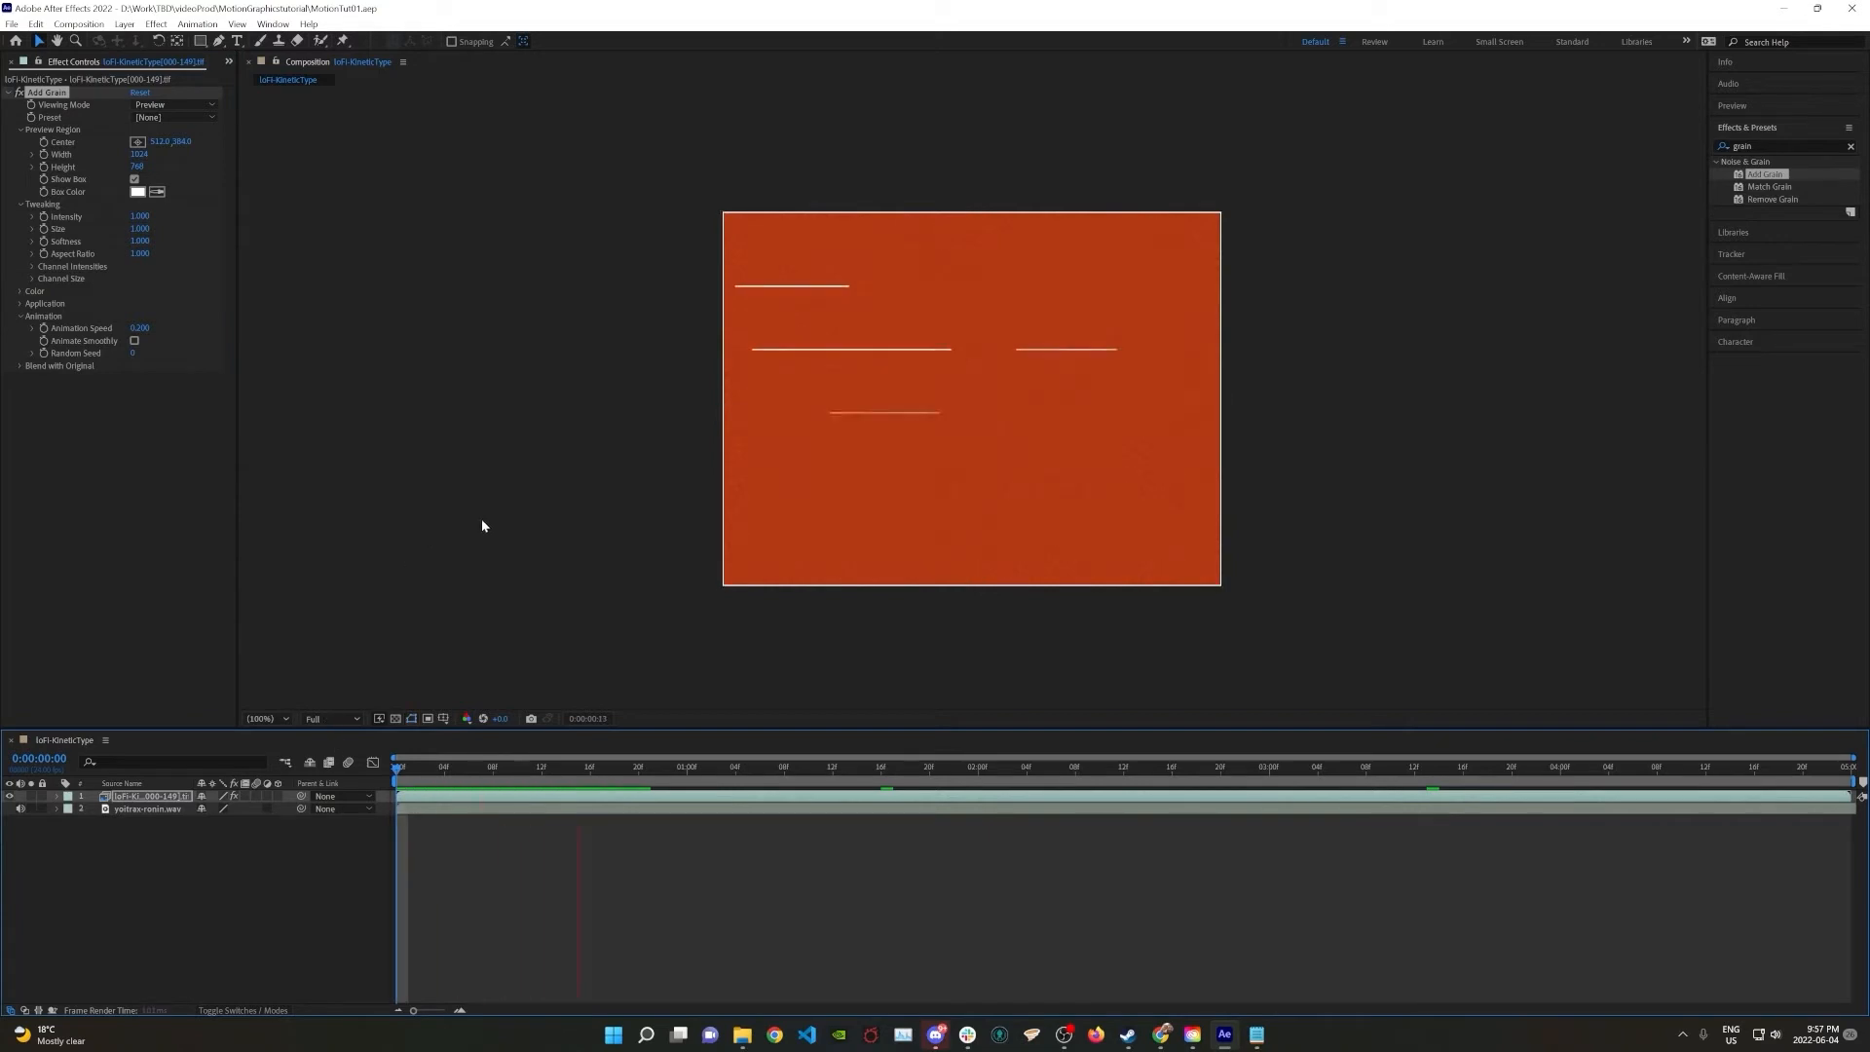
pyautogui.press('space')
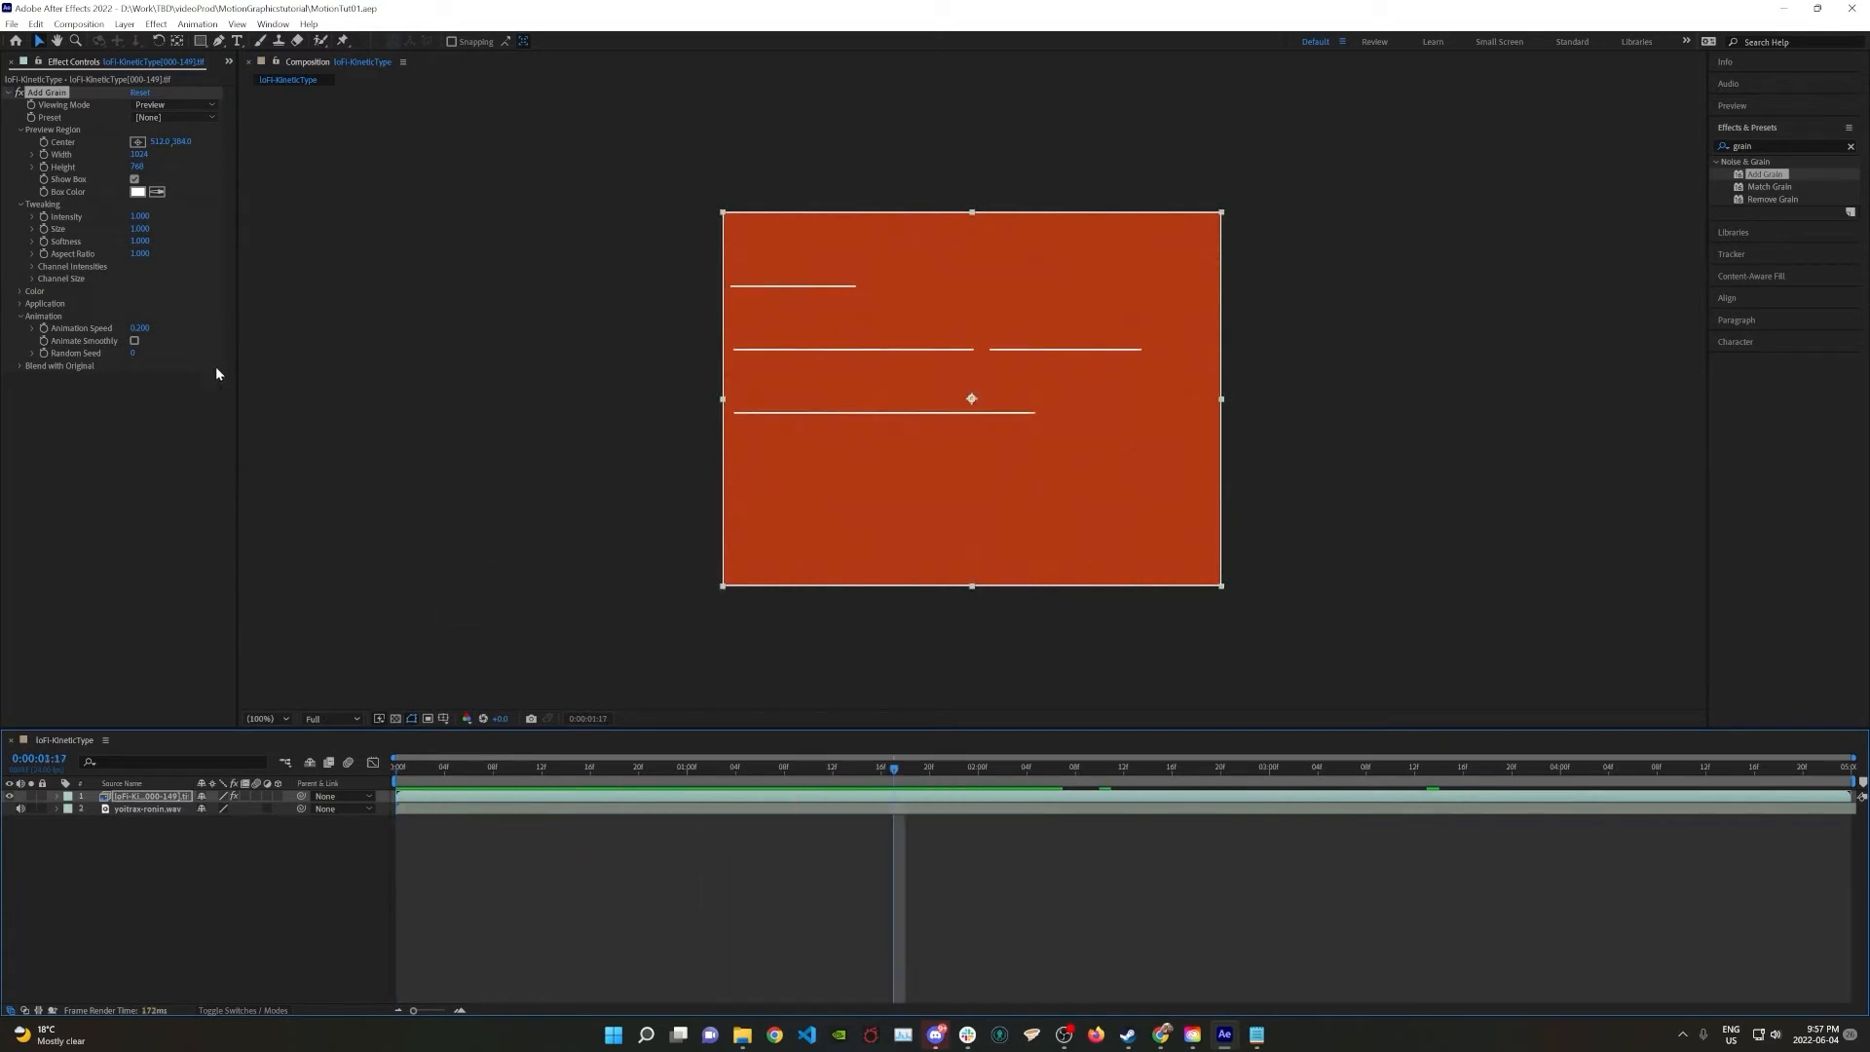
# Set Add Grain's Animation Speed to 0.5 and play the composition from the start to check the grain
pyautogui.click(138, 329)
pyautogui.write('0.5')
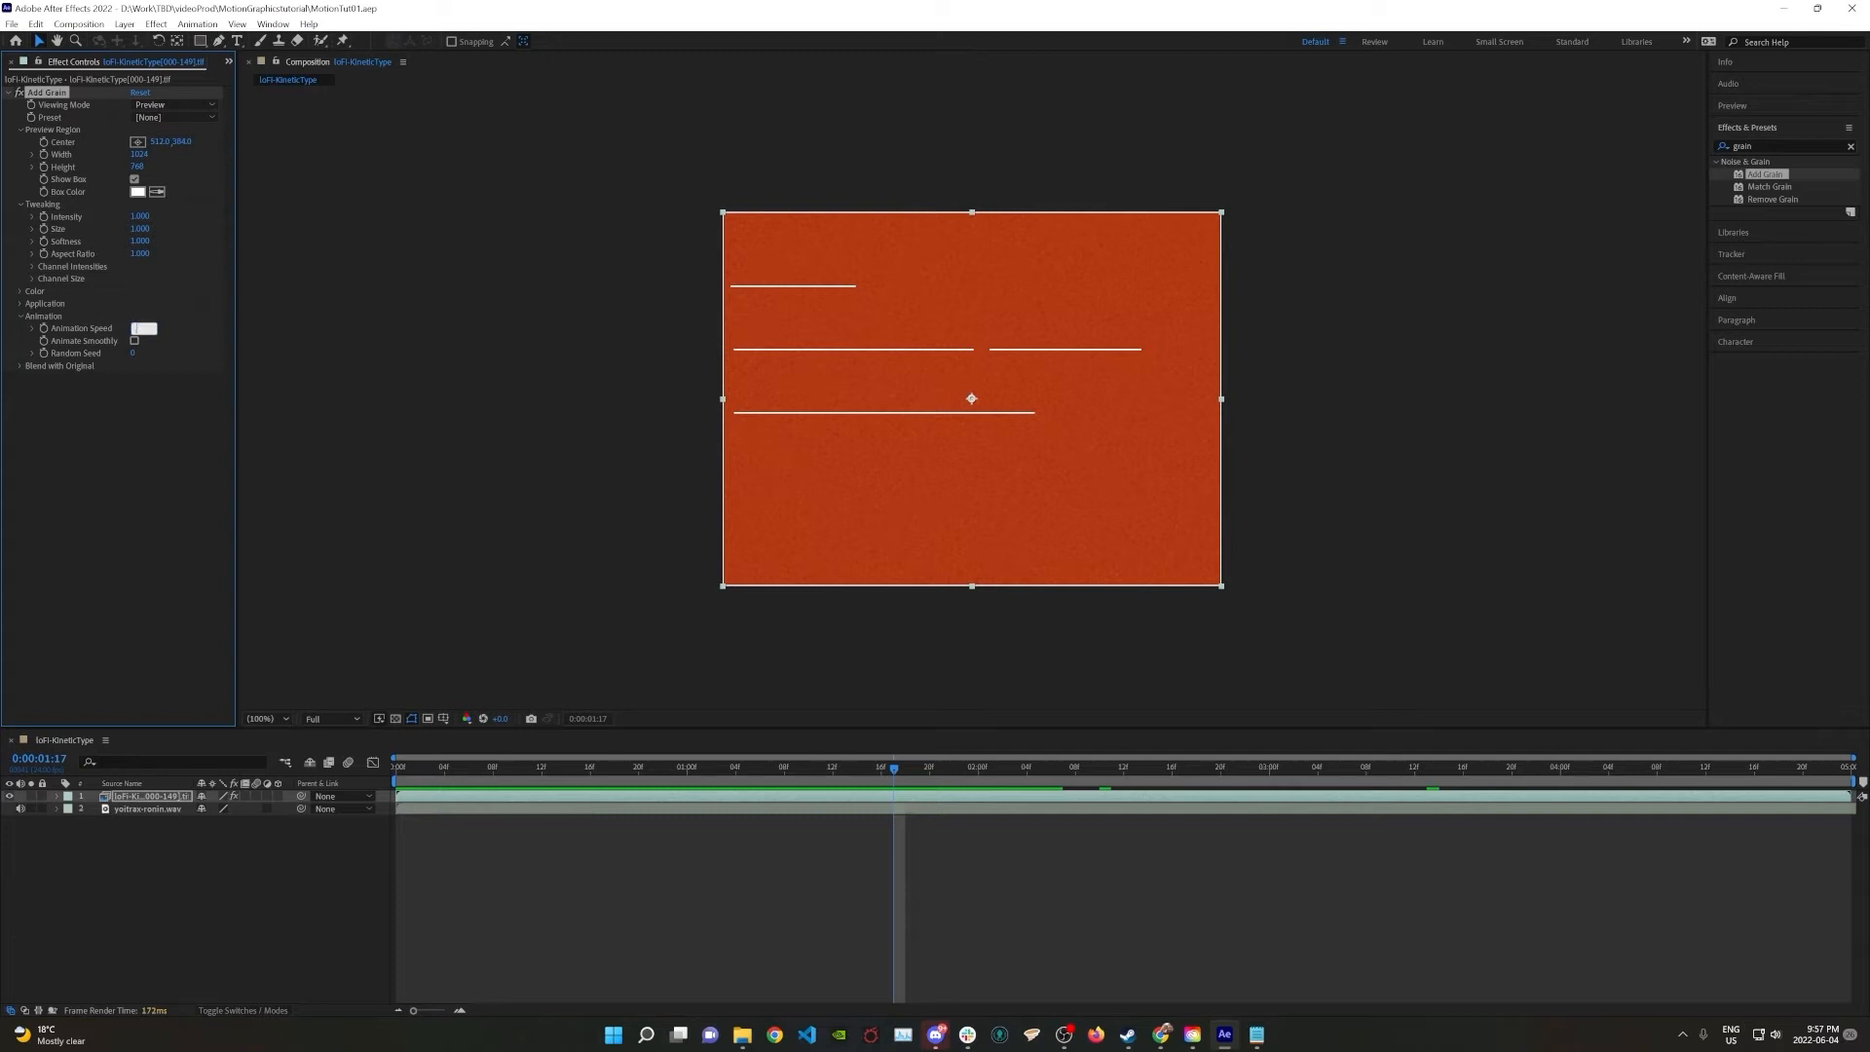
pyautogui.press('Return')
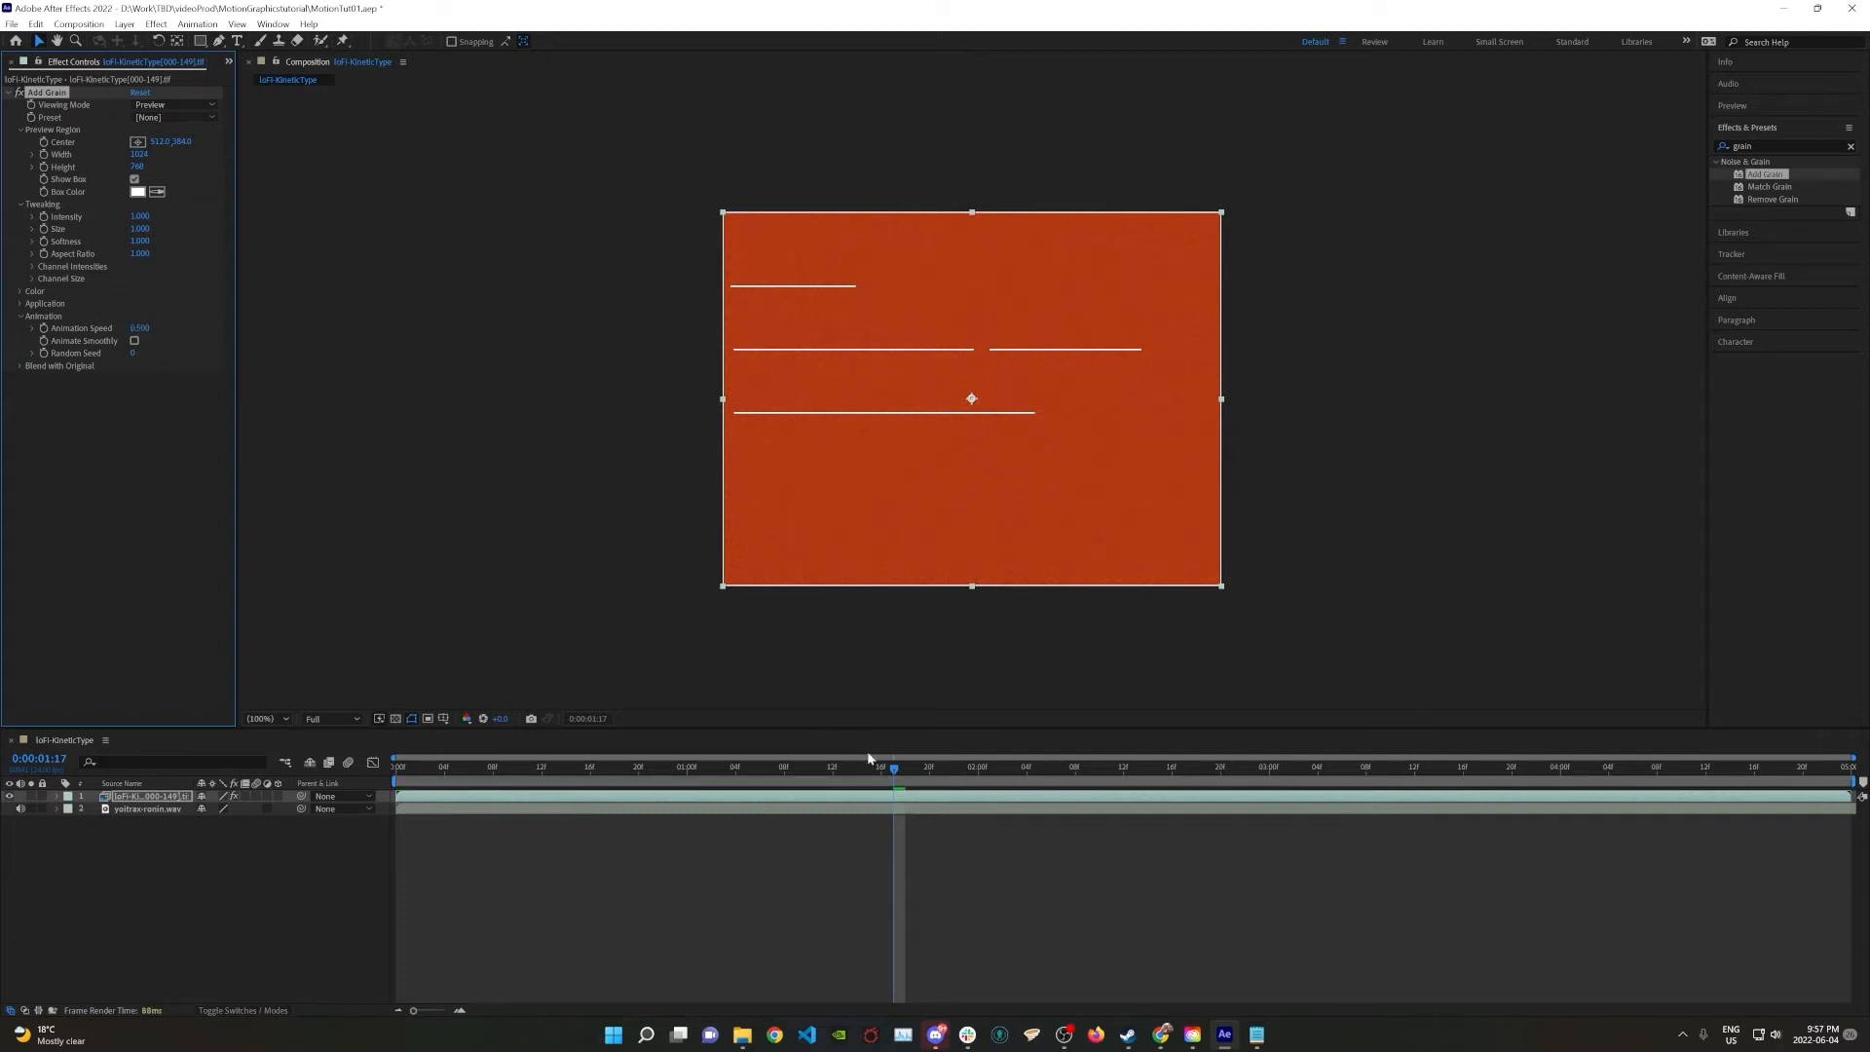
pyautogui.moveTo(824, 768); pyautogui.dragTo(352, 760)
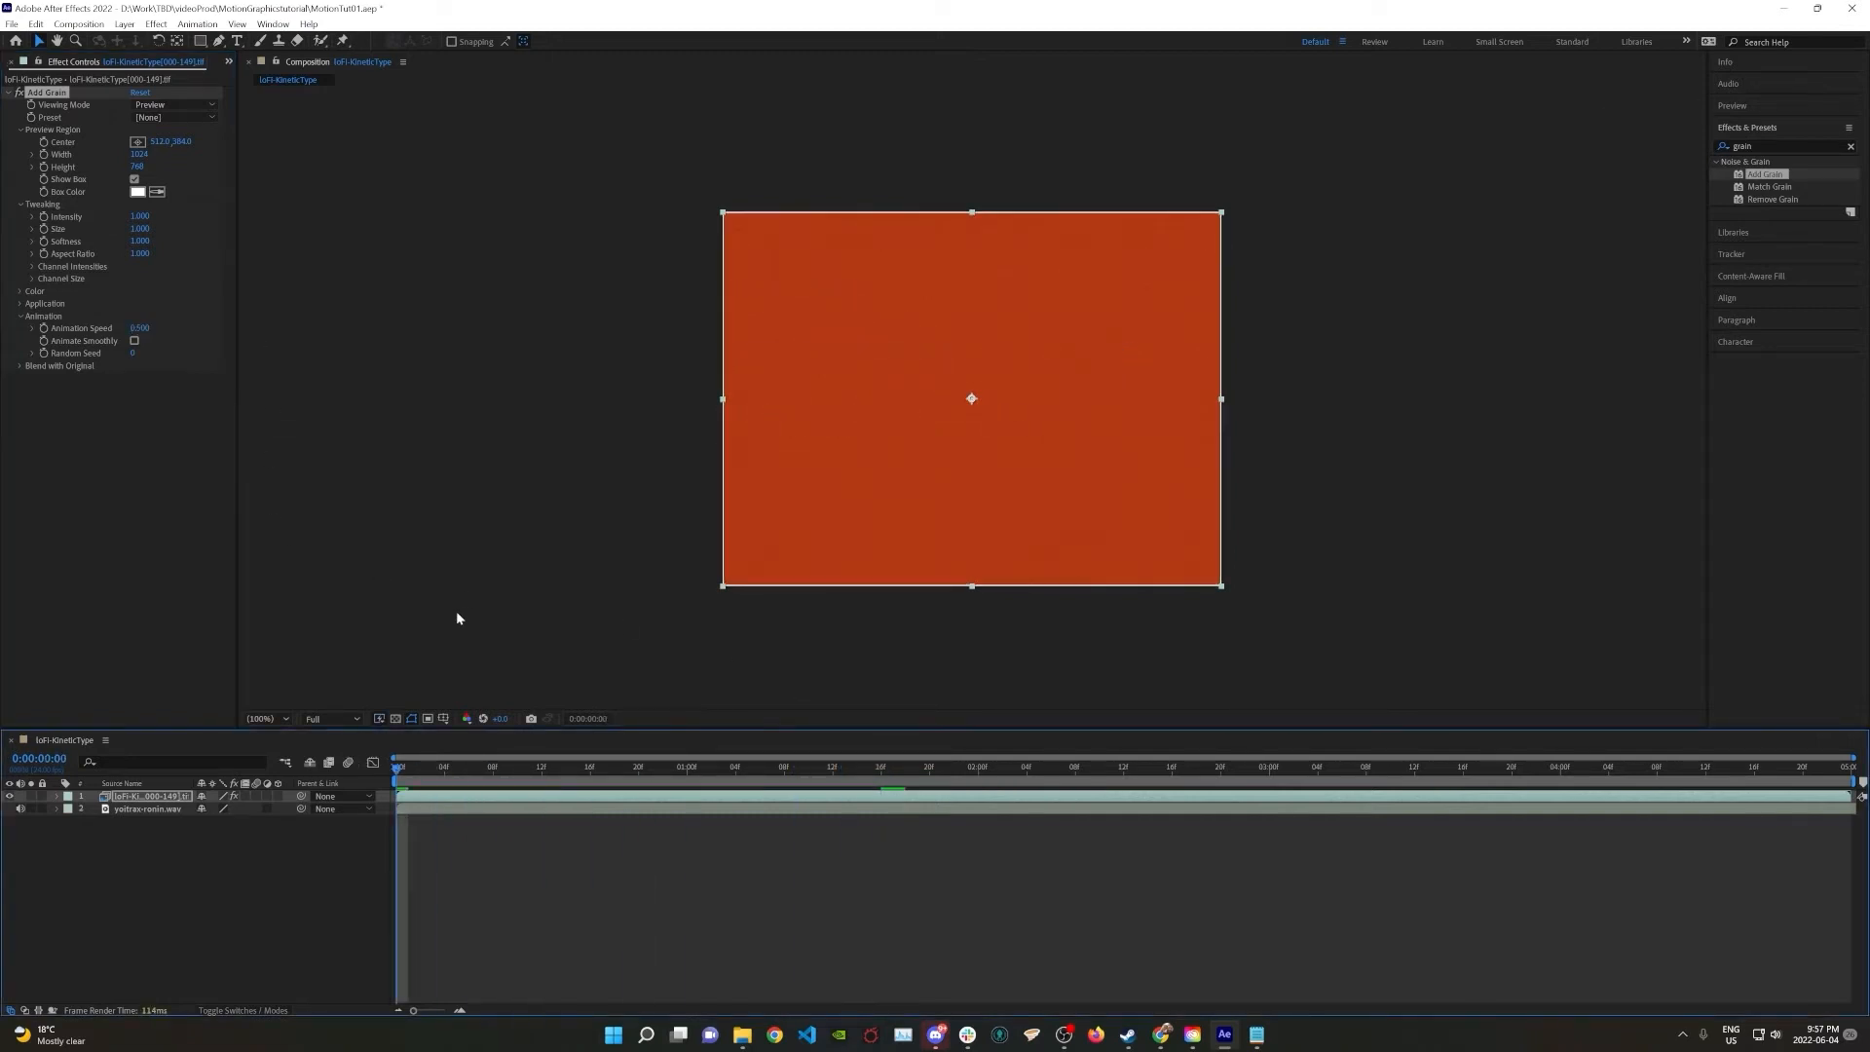
pyautogui.press('space')
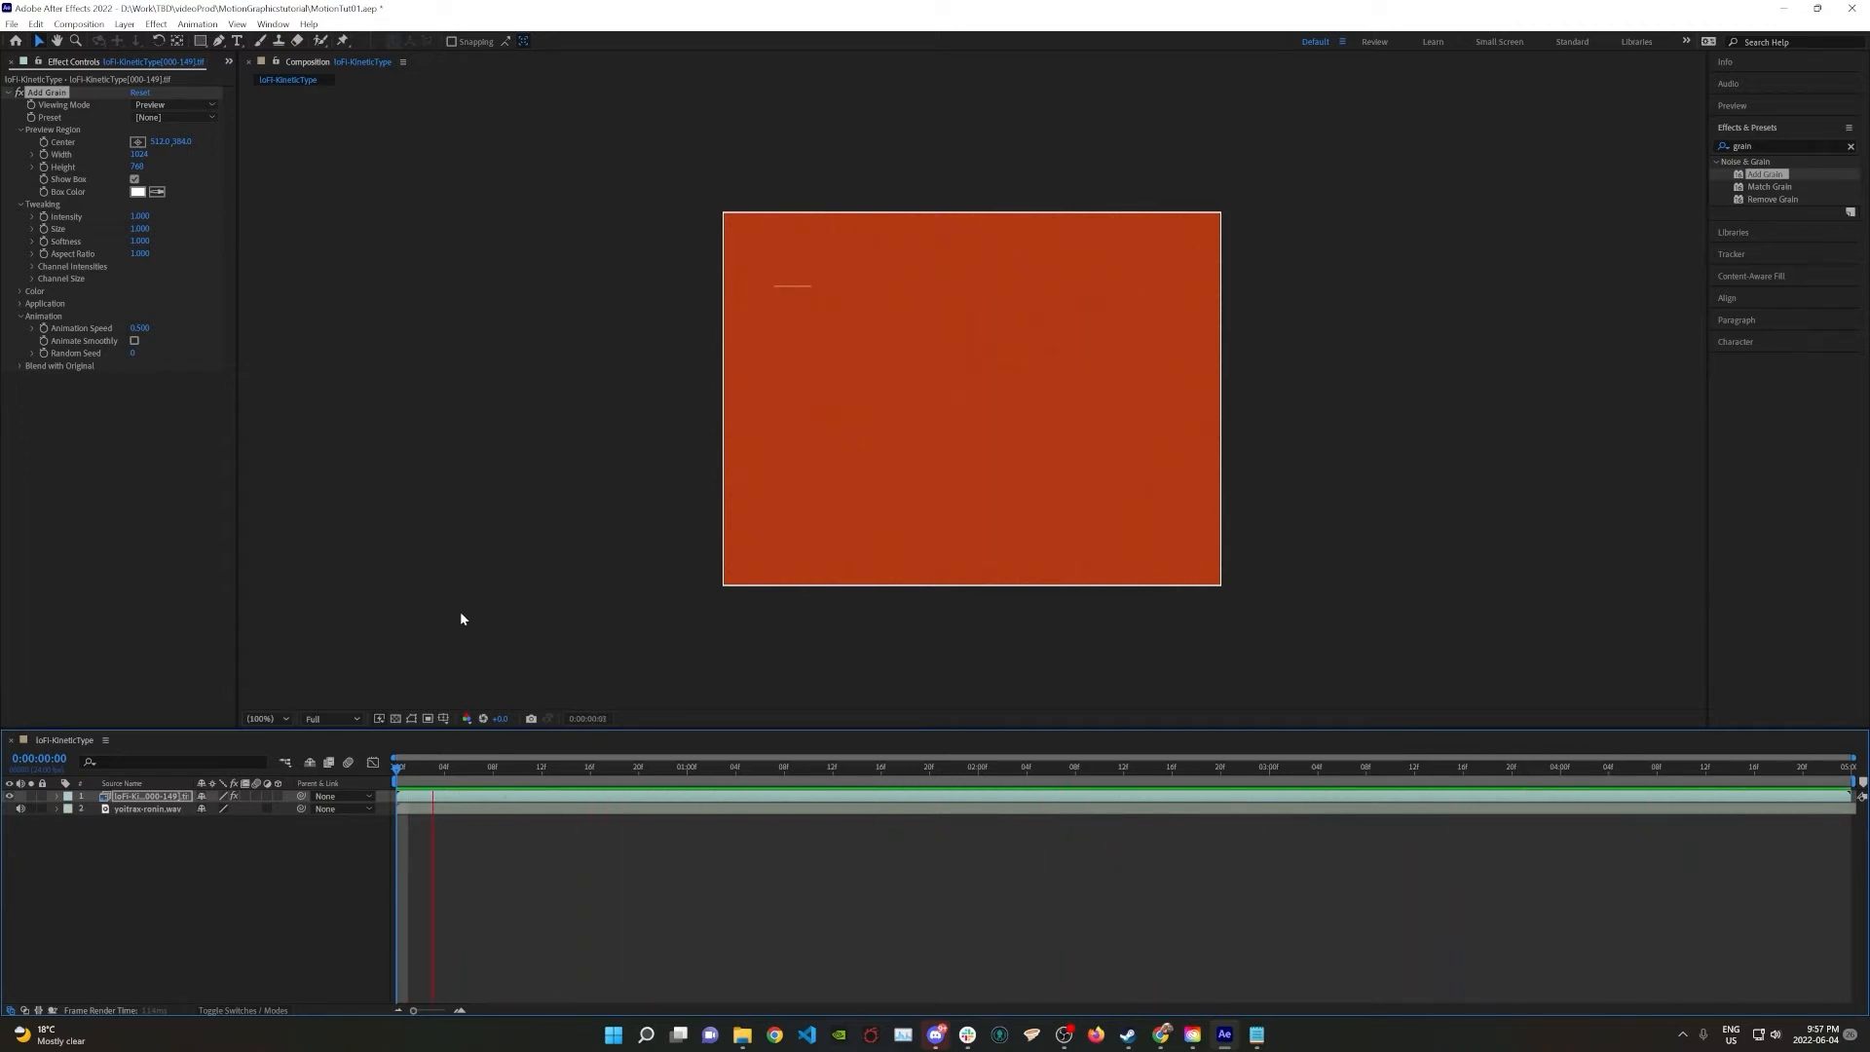
pyautogui.press('space')
pyautogui.press('space')
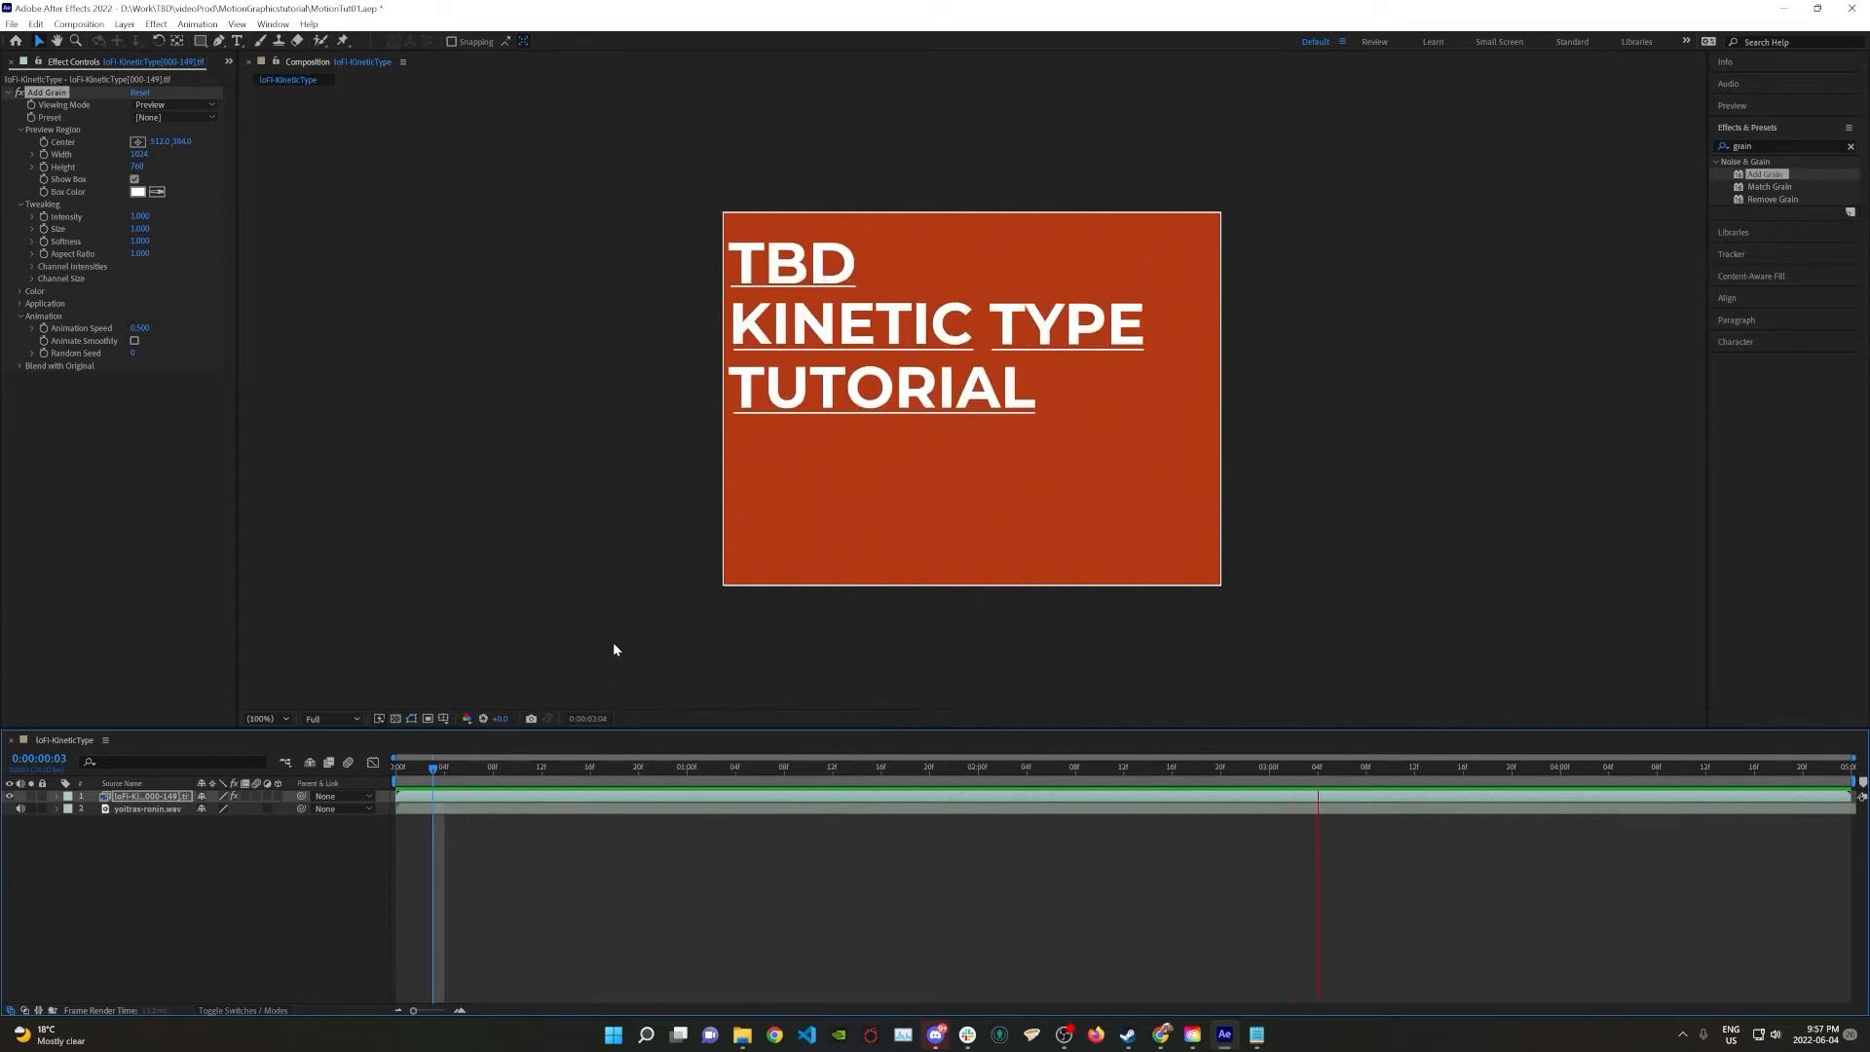
pyautogui.press('space')
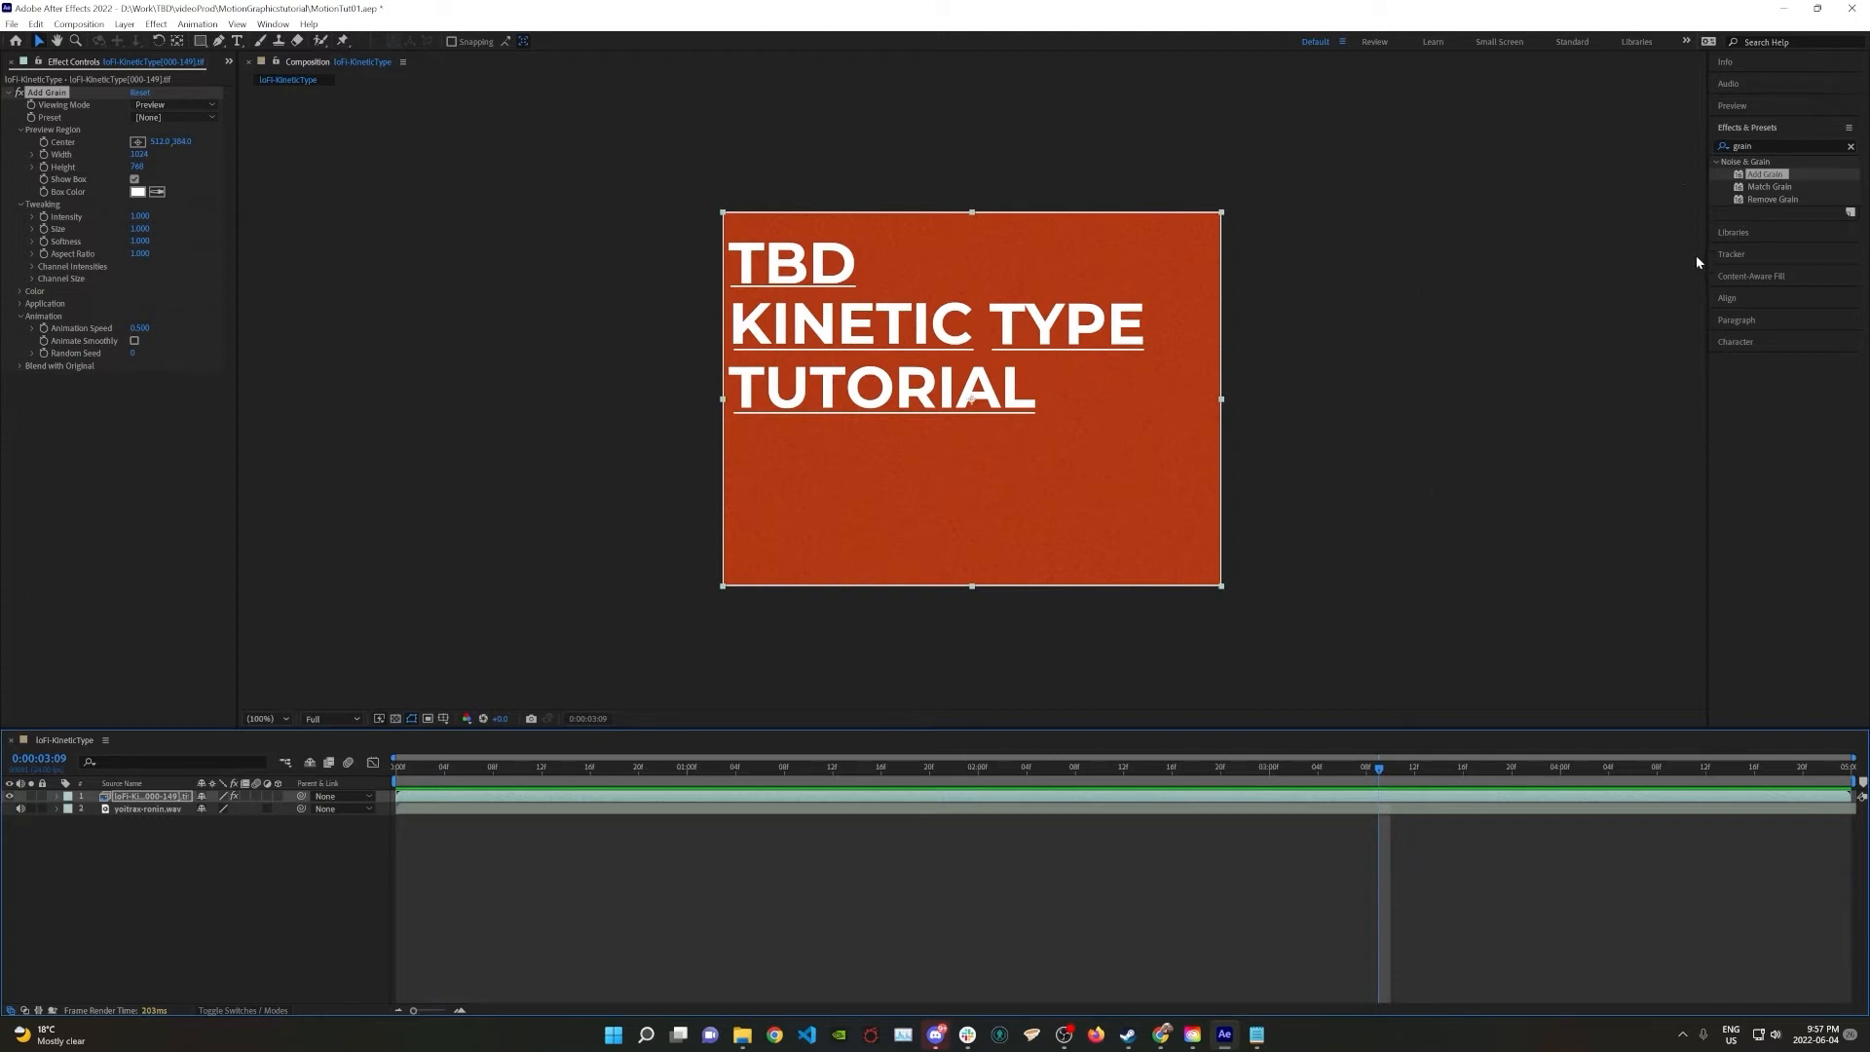
# Search the effects for "light" and apply CC Light Rays to the TIFF sequence layer
pyautogui.click(1772, 145)
pyautogui.write('light')
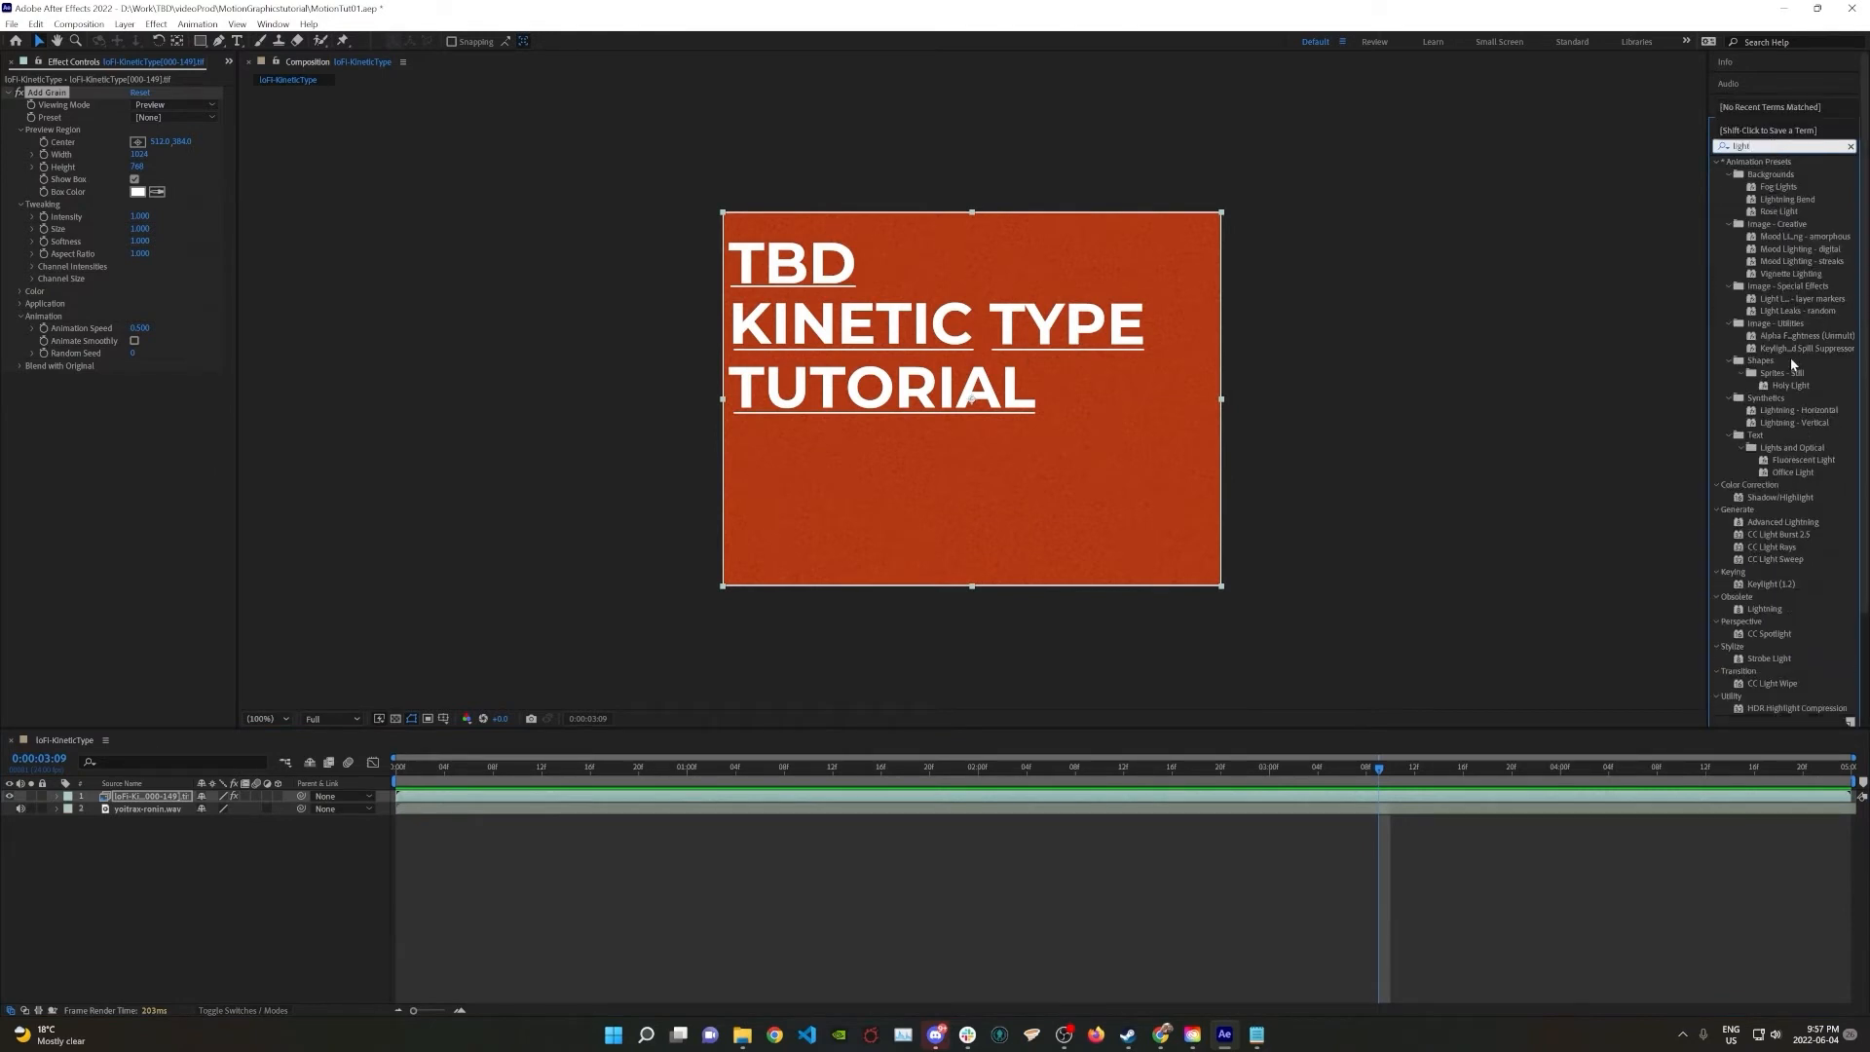
pyautogui.doubleClick(1751, 546)
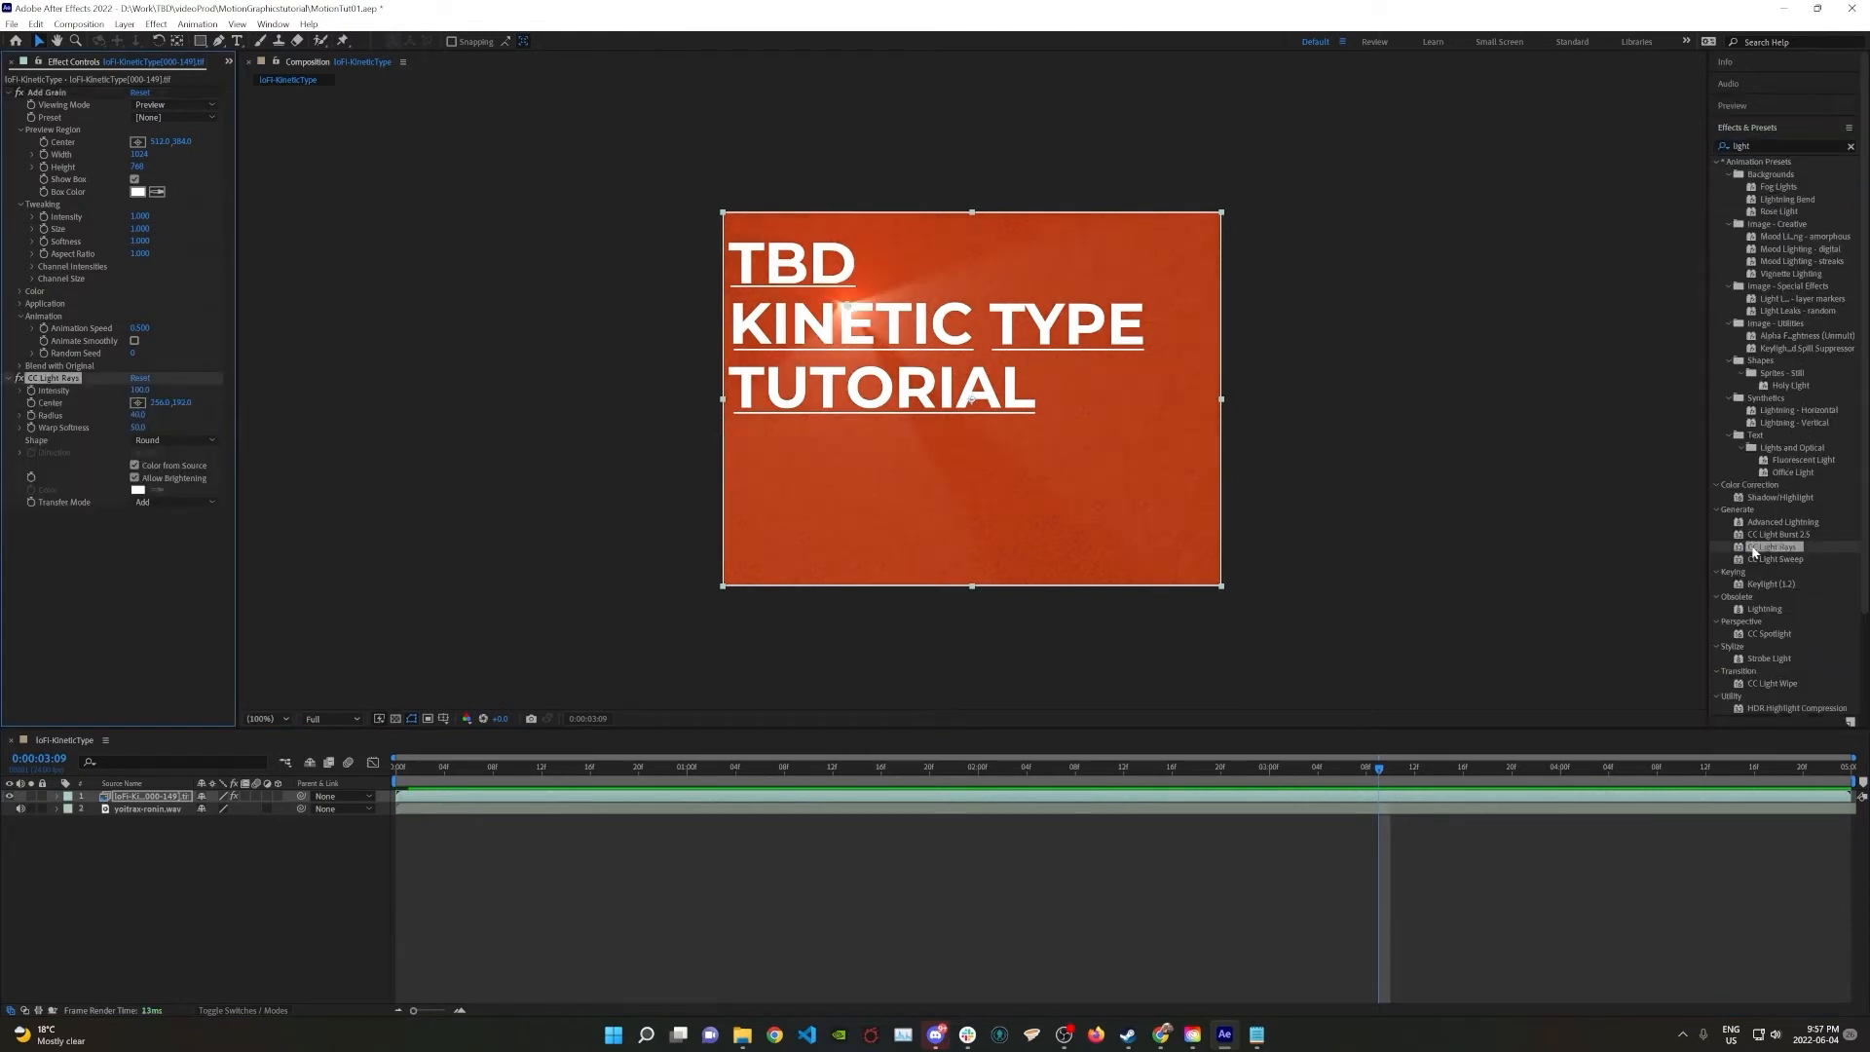
# Move the CC Light Rays center to the start of the word KINETIC and play the composition to check the light
pyautogui.moveTo(849, 306); pyautogui.dragTo(762, 326)
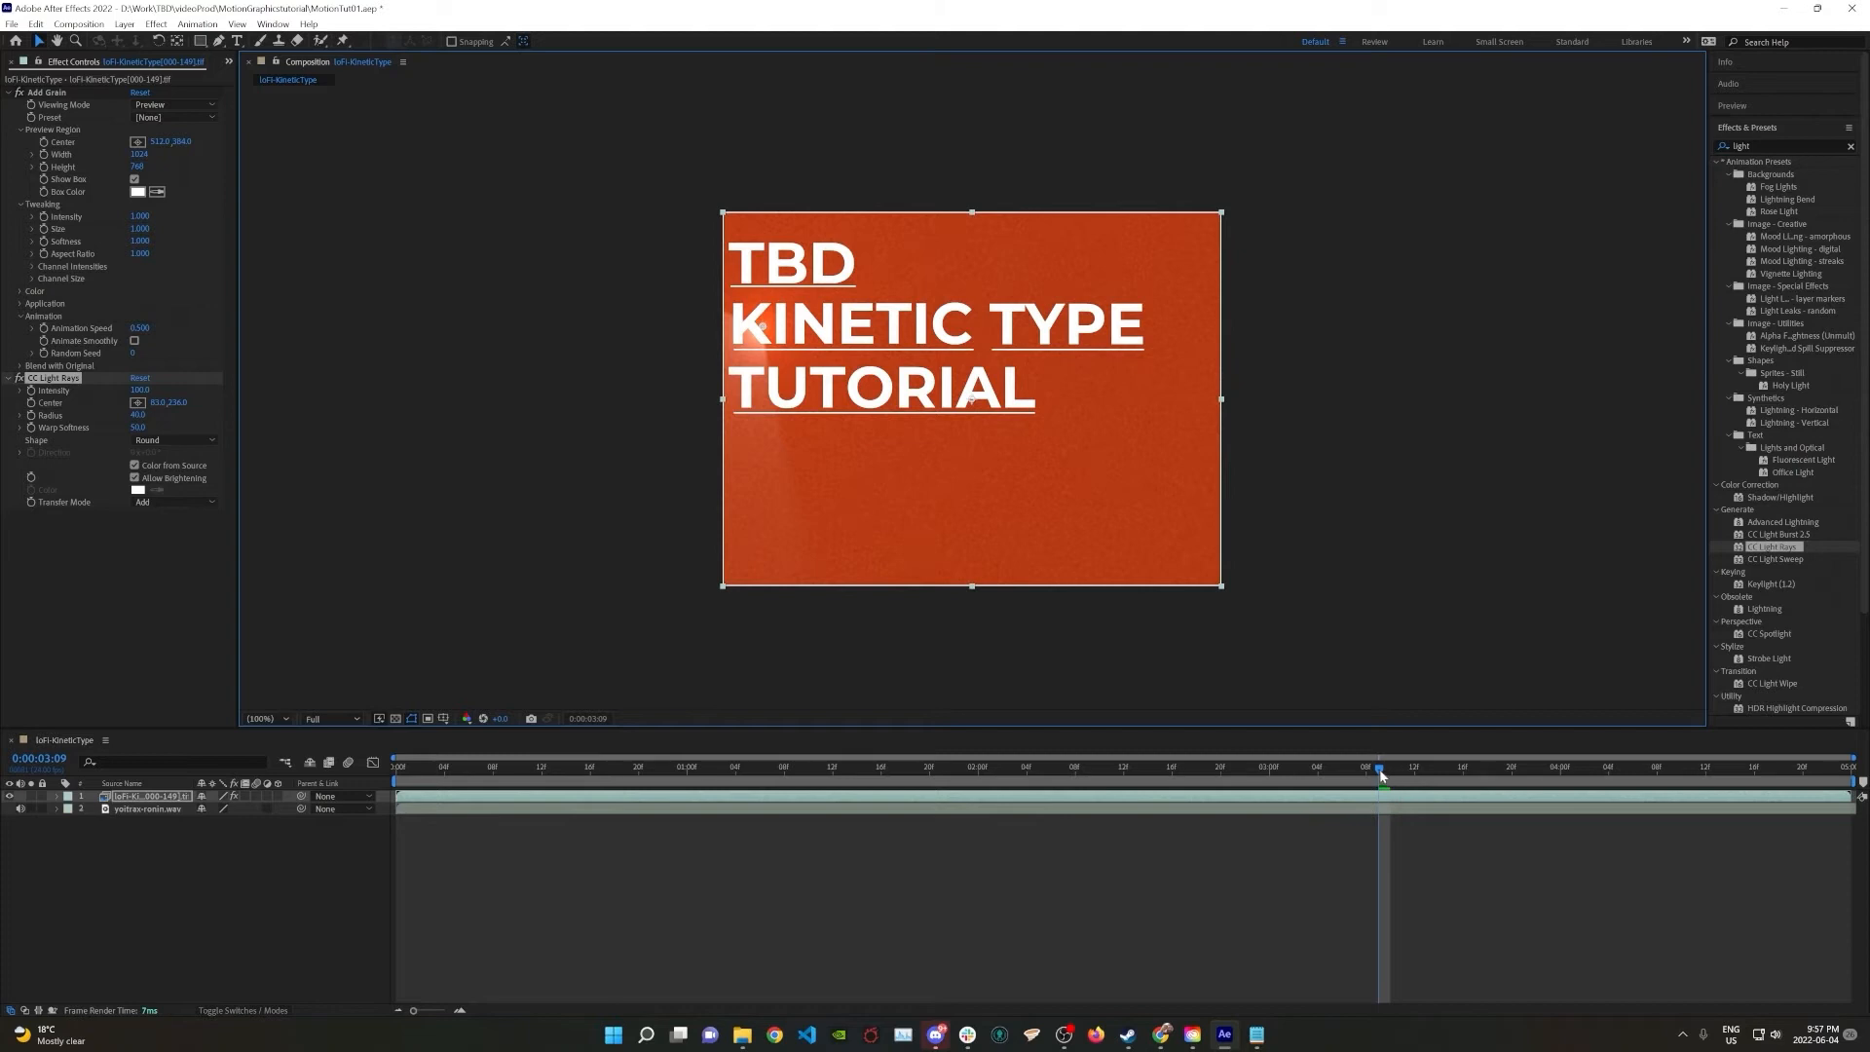
pyautogui.press('space')
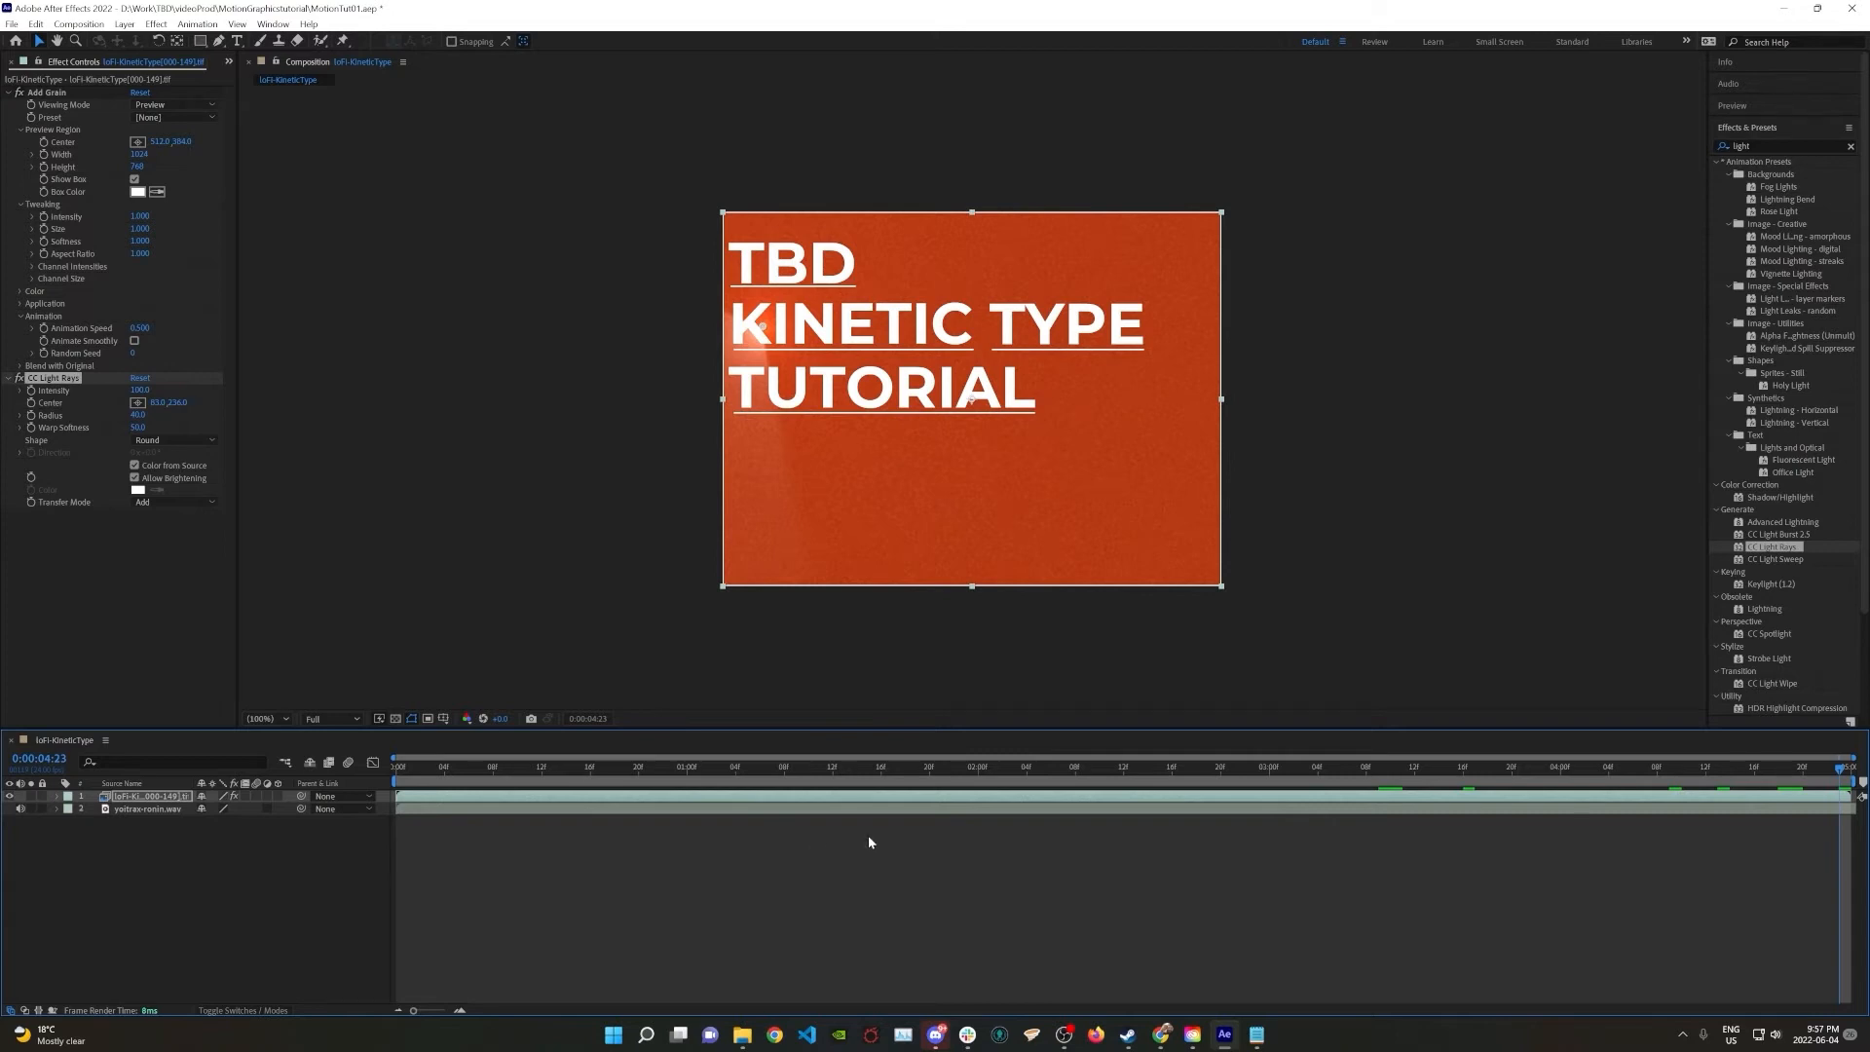
# Duplicate the TIFF sequence layer and apply Freeze Frame to the copy at its last frame
pyautogui.click(485, 801)
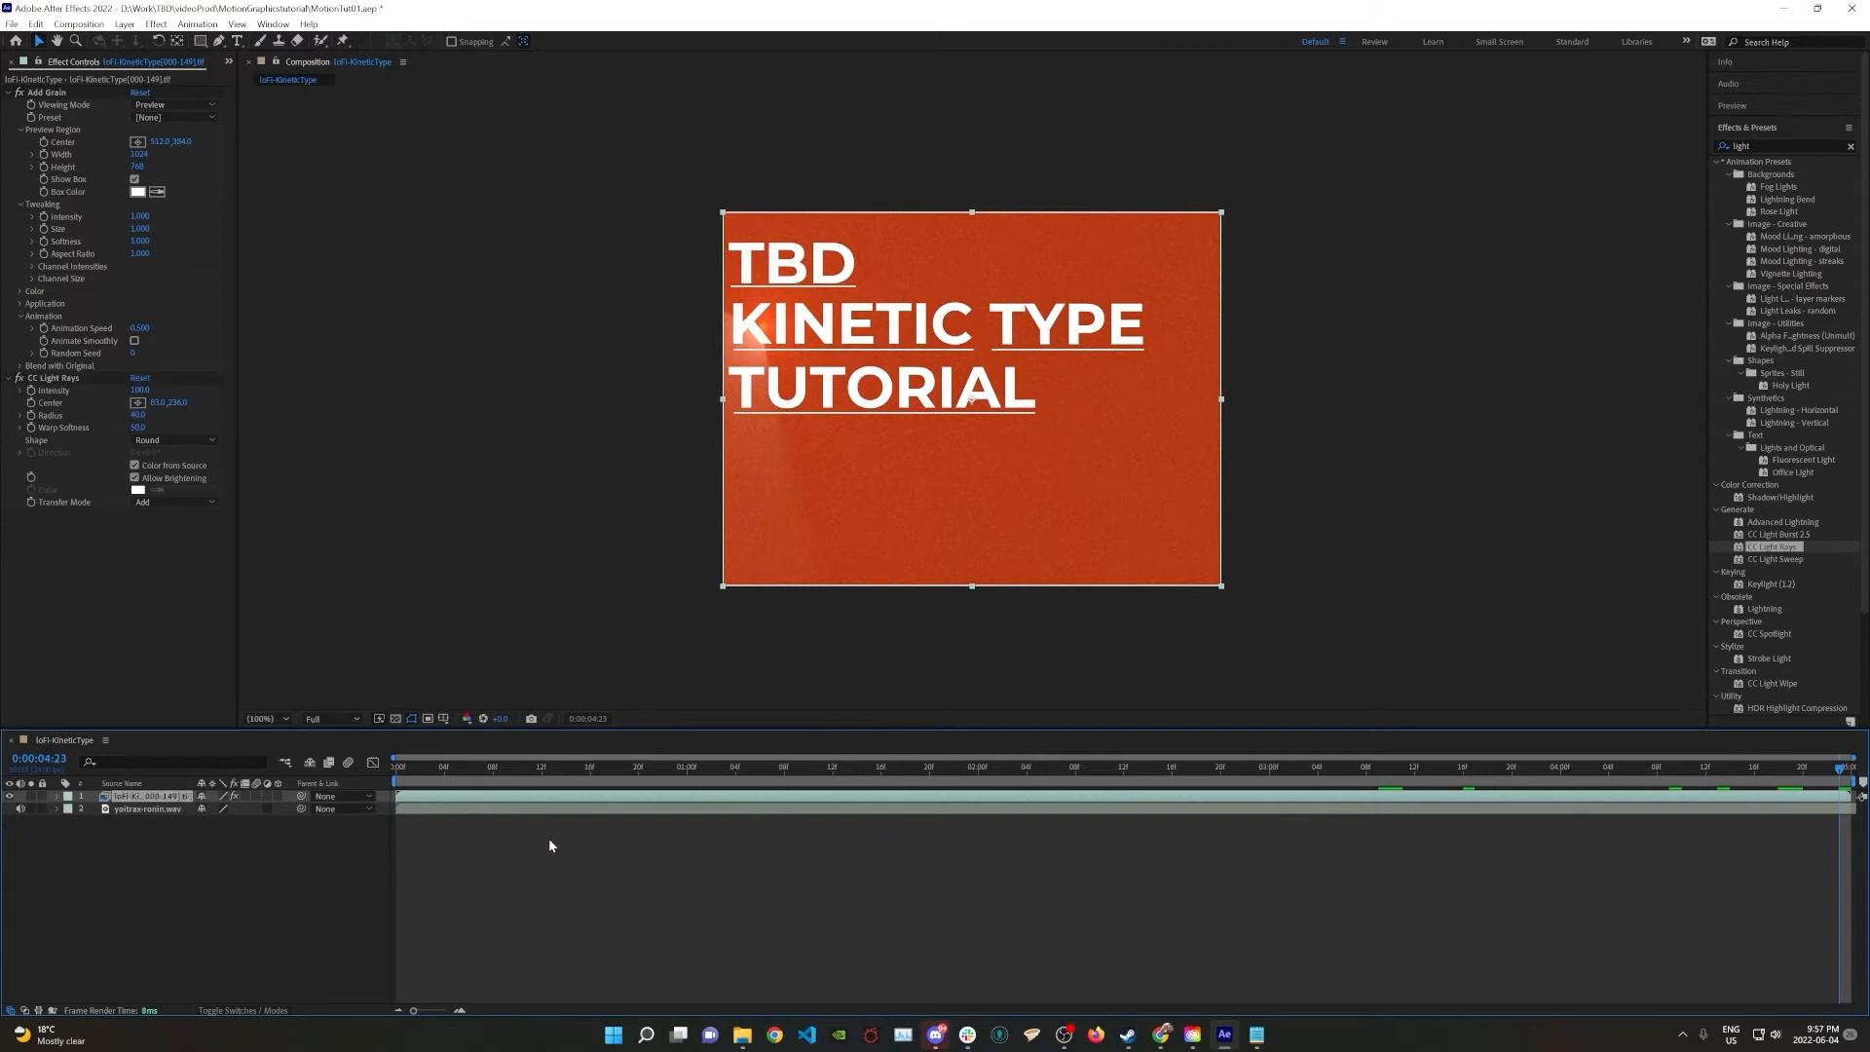
pyautogui.hotkey('ctrl', 'd')
pyautogui.rightClick(555, 807)
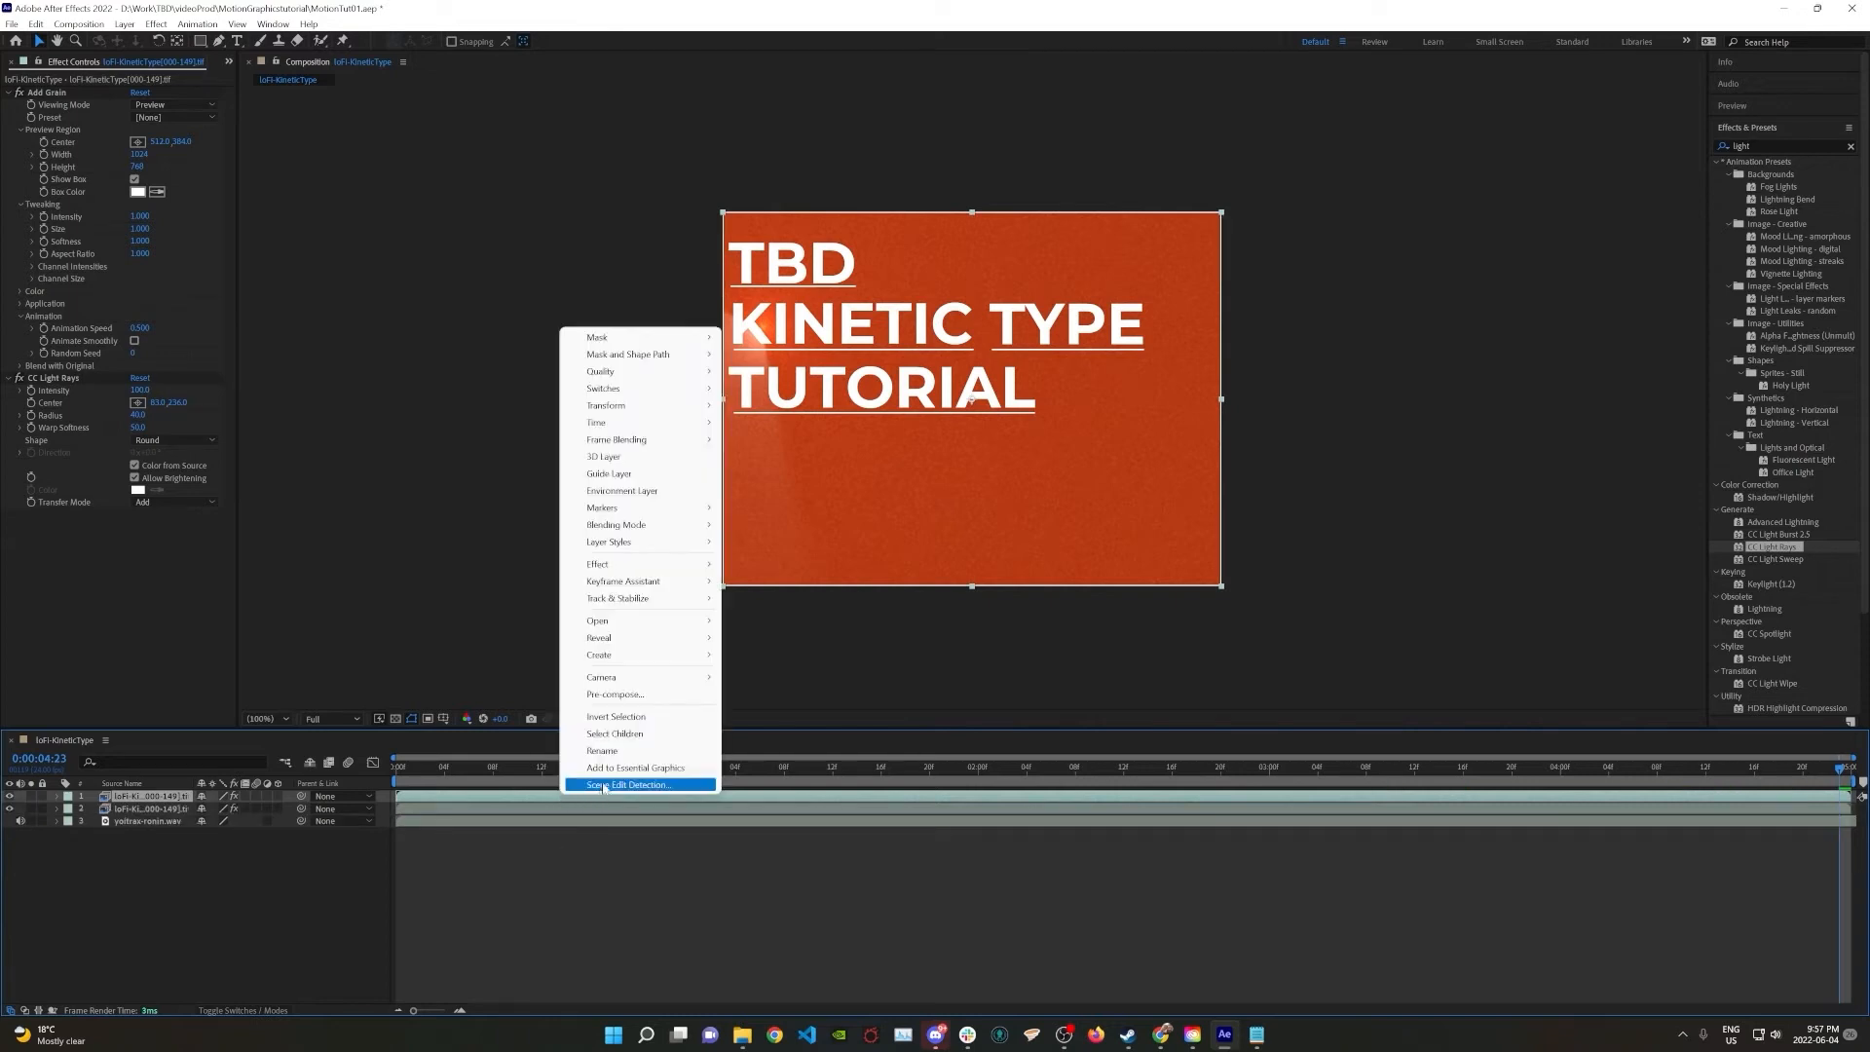
pyautogui.moveTo(648, 425)
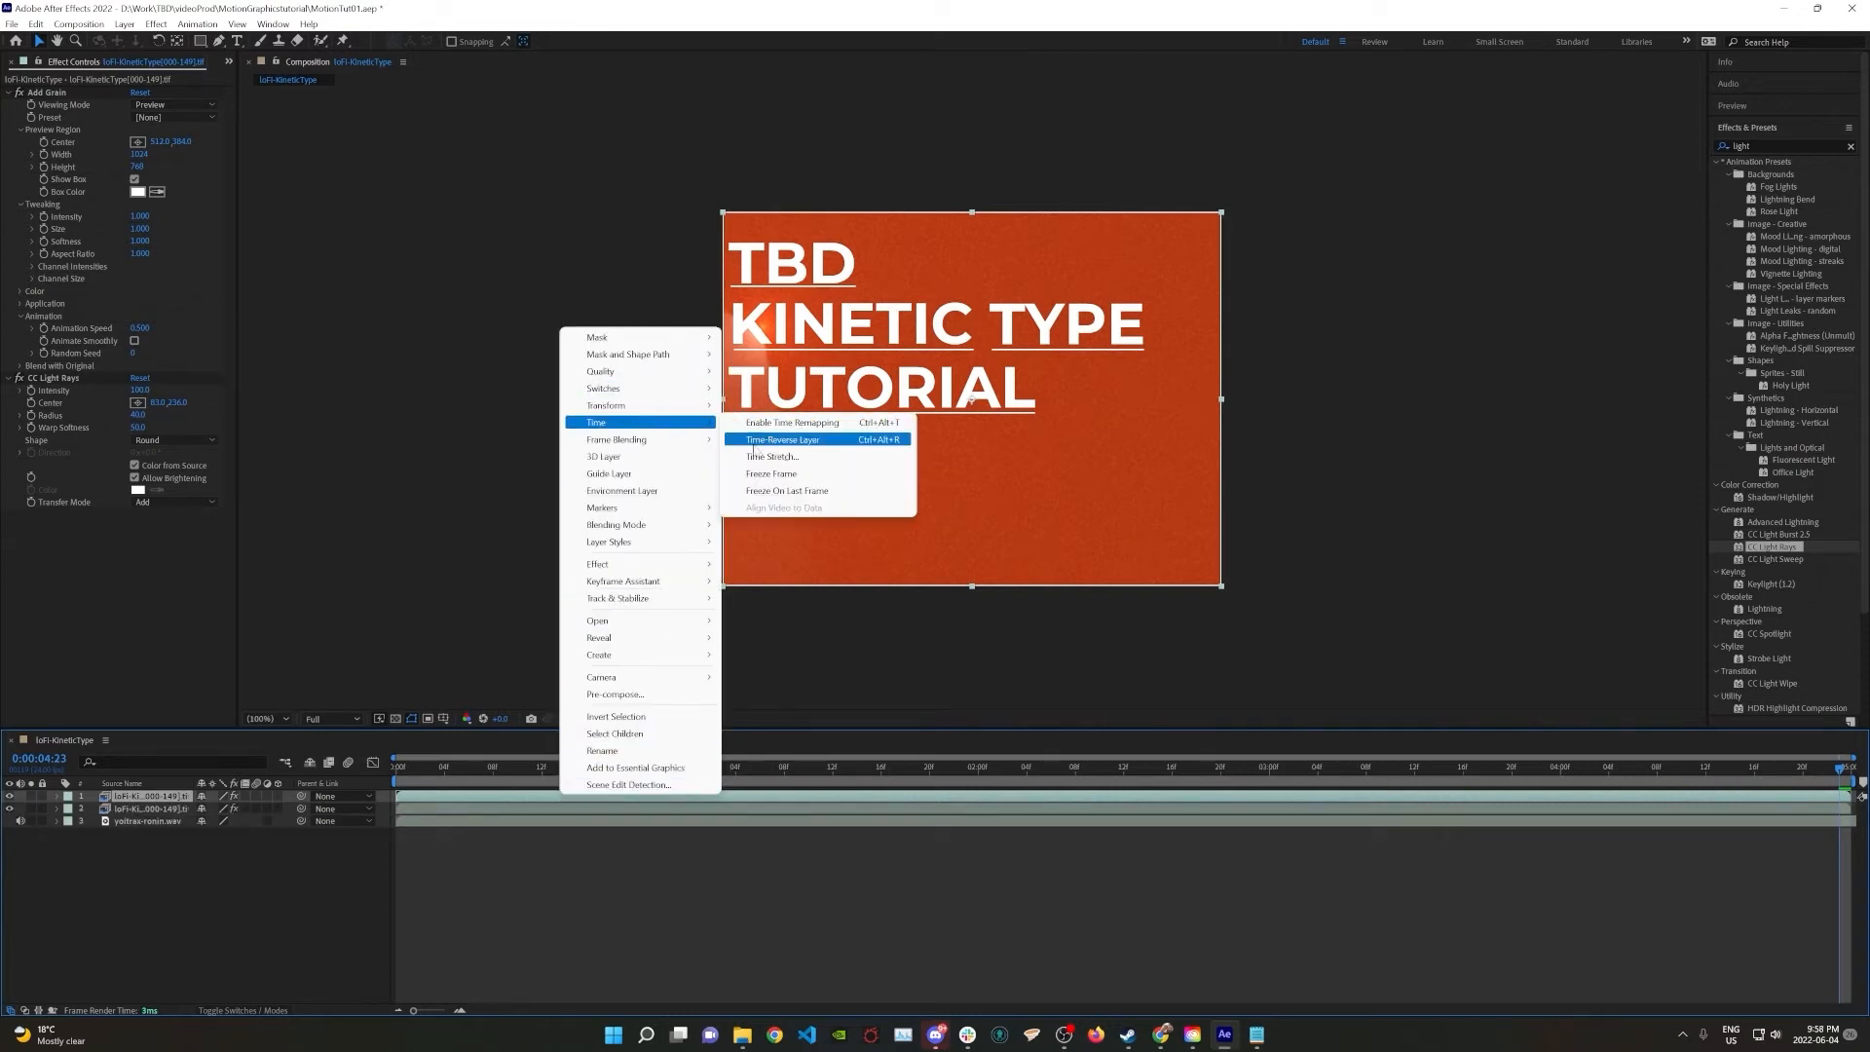
pyautogui.click(774, 475)
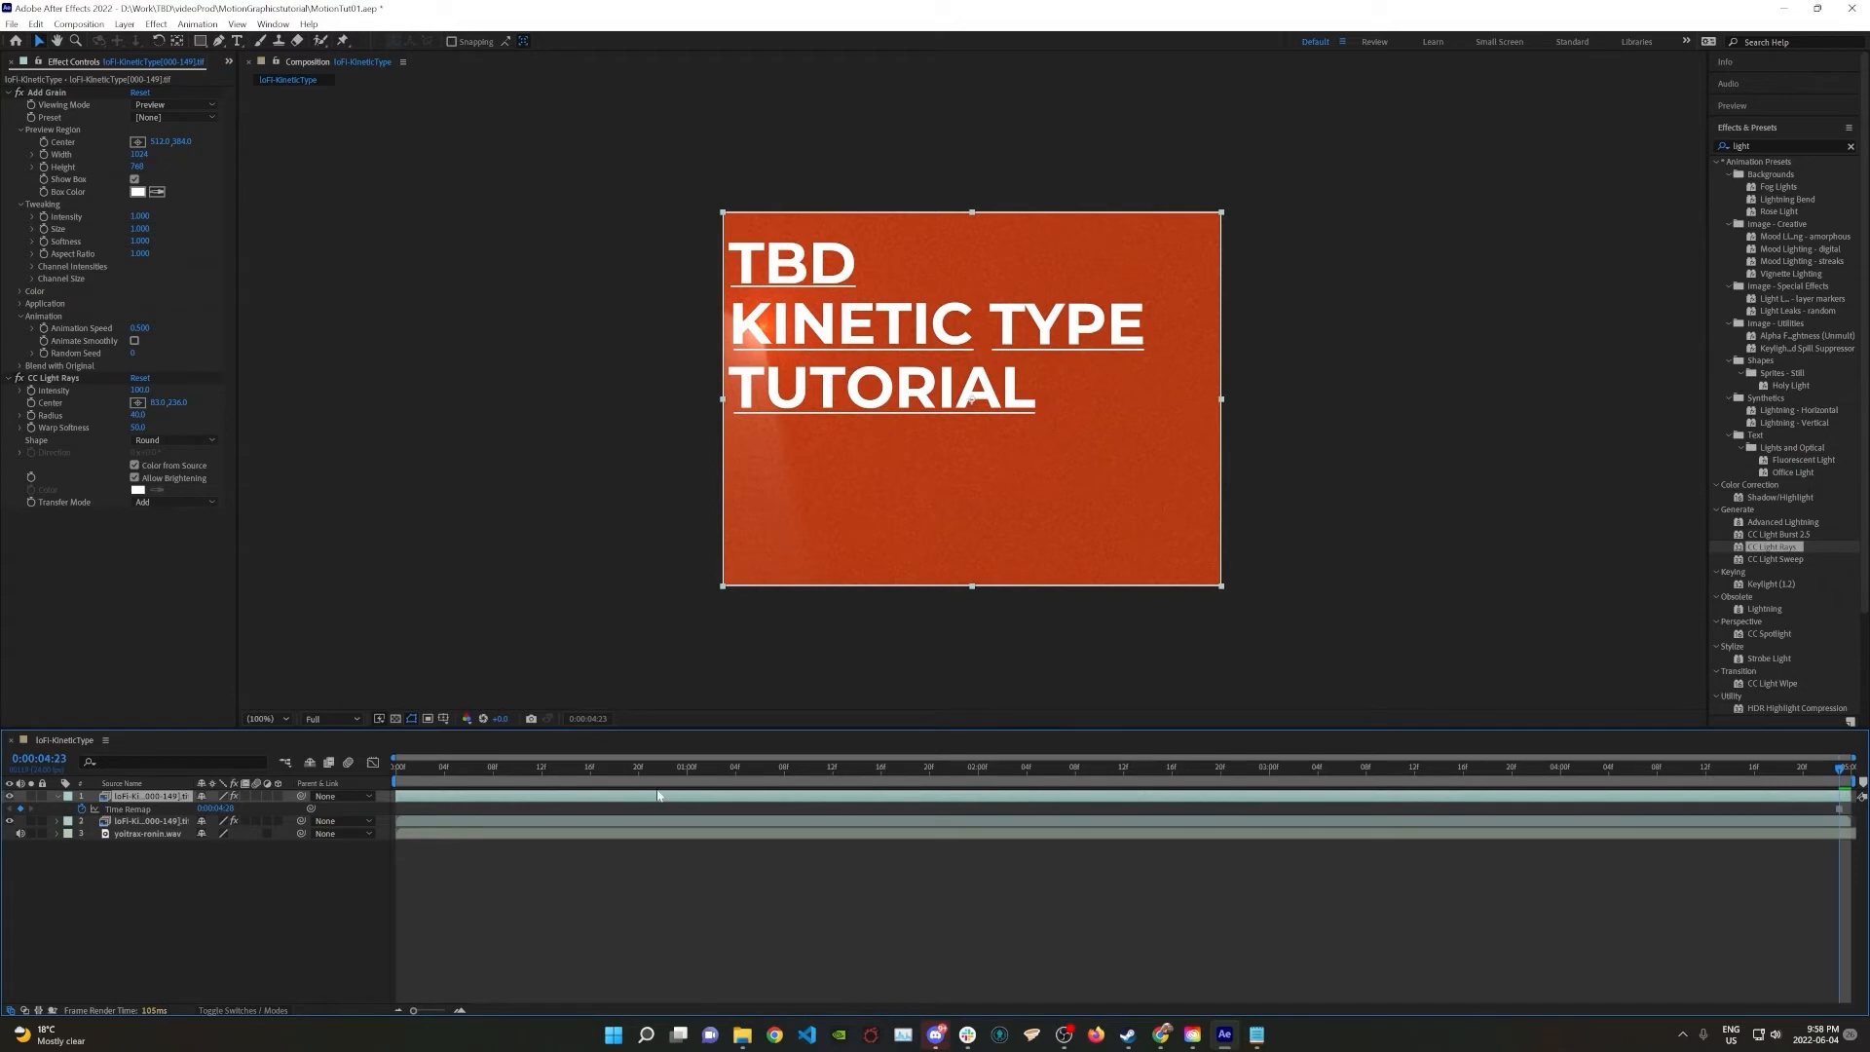
# Extend the composition's duration to 15 seconds and move the frozen layer so it starts where the original sequence ends
pyautogui.click(98, 29)
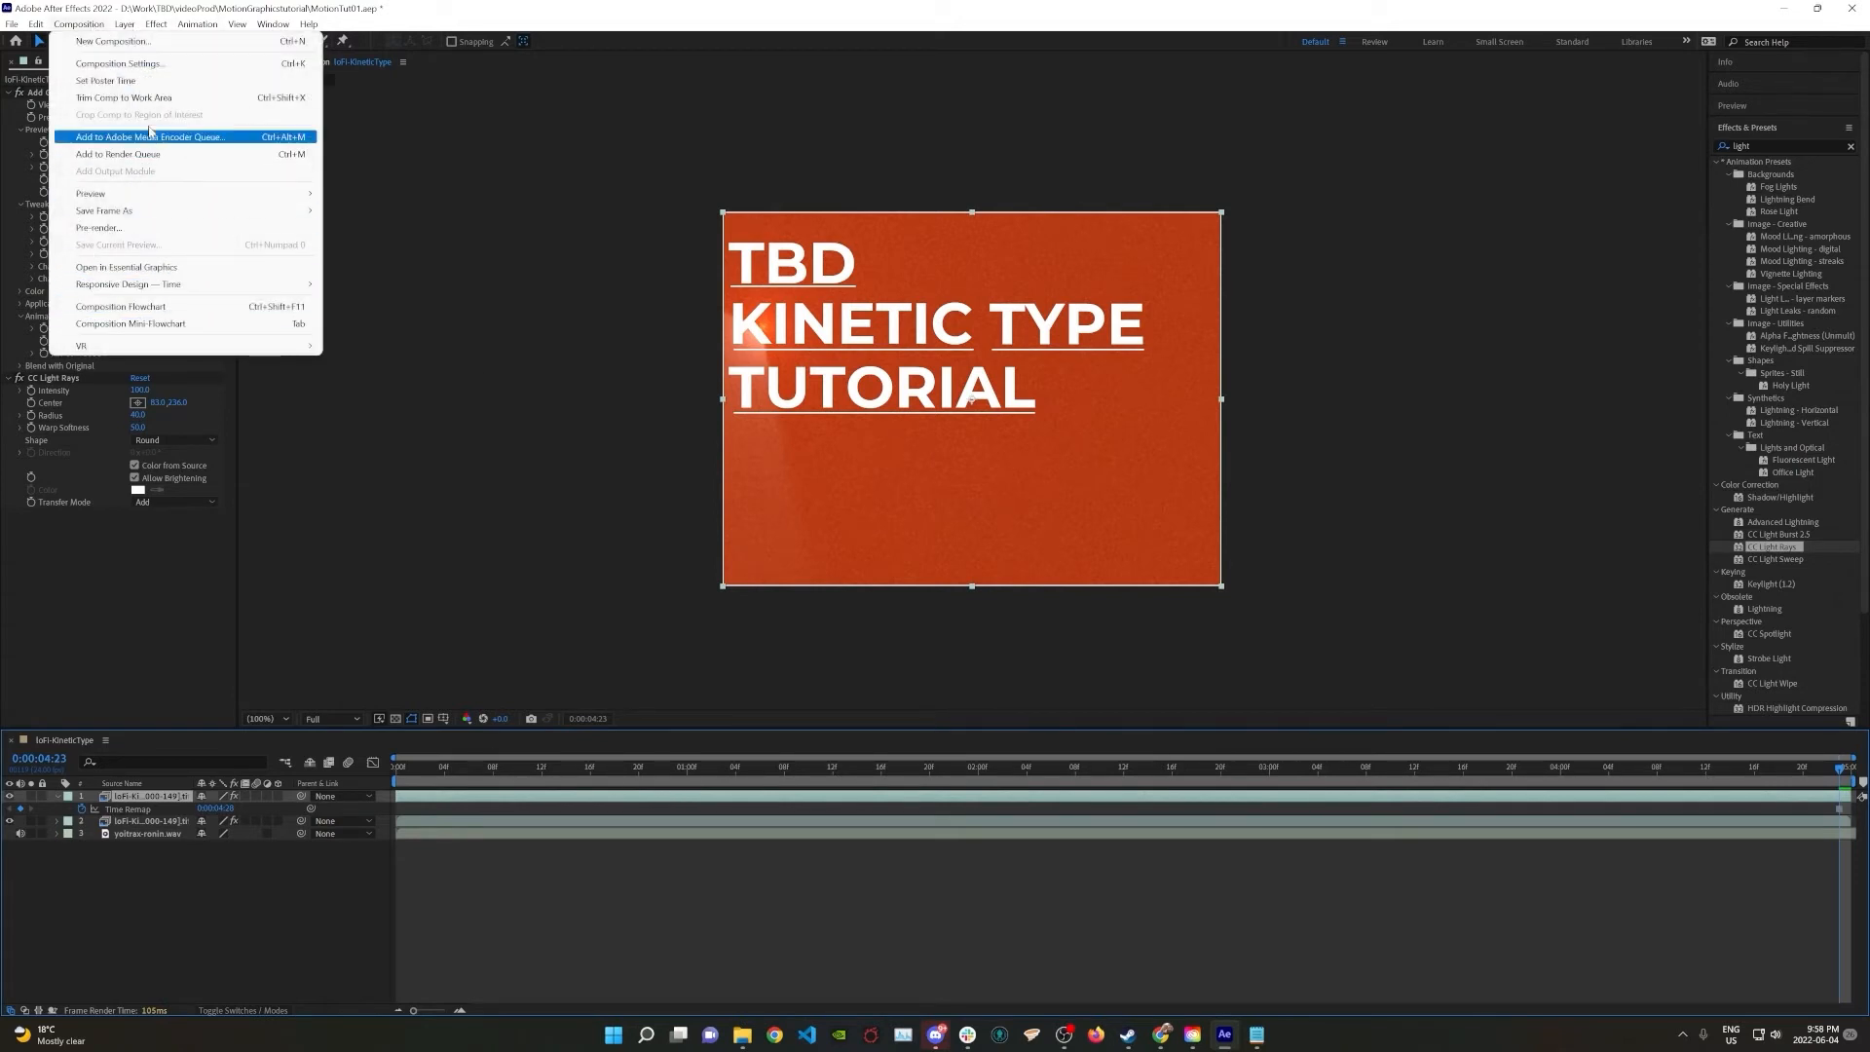
pyautogui.click(119, 63)
pyautogui.click(1170, 689)
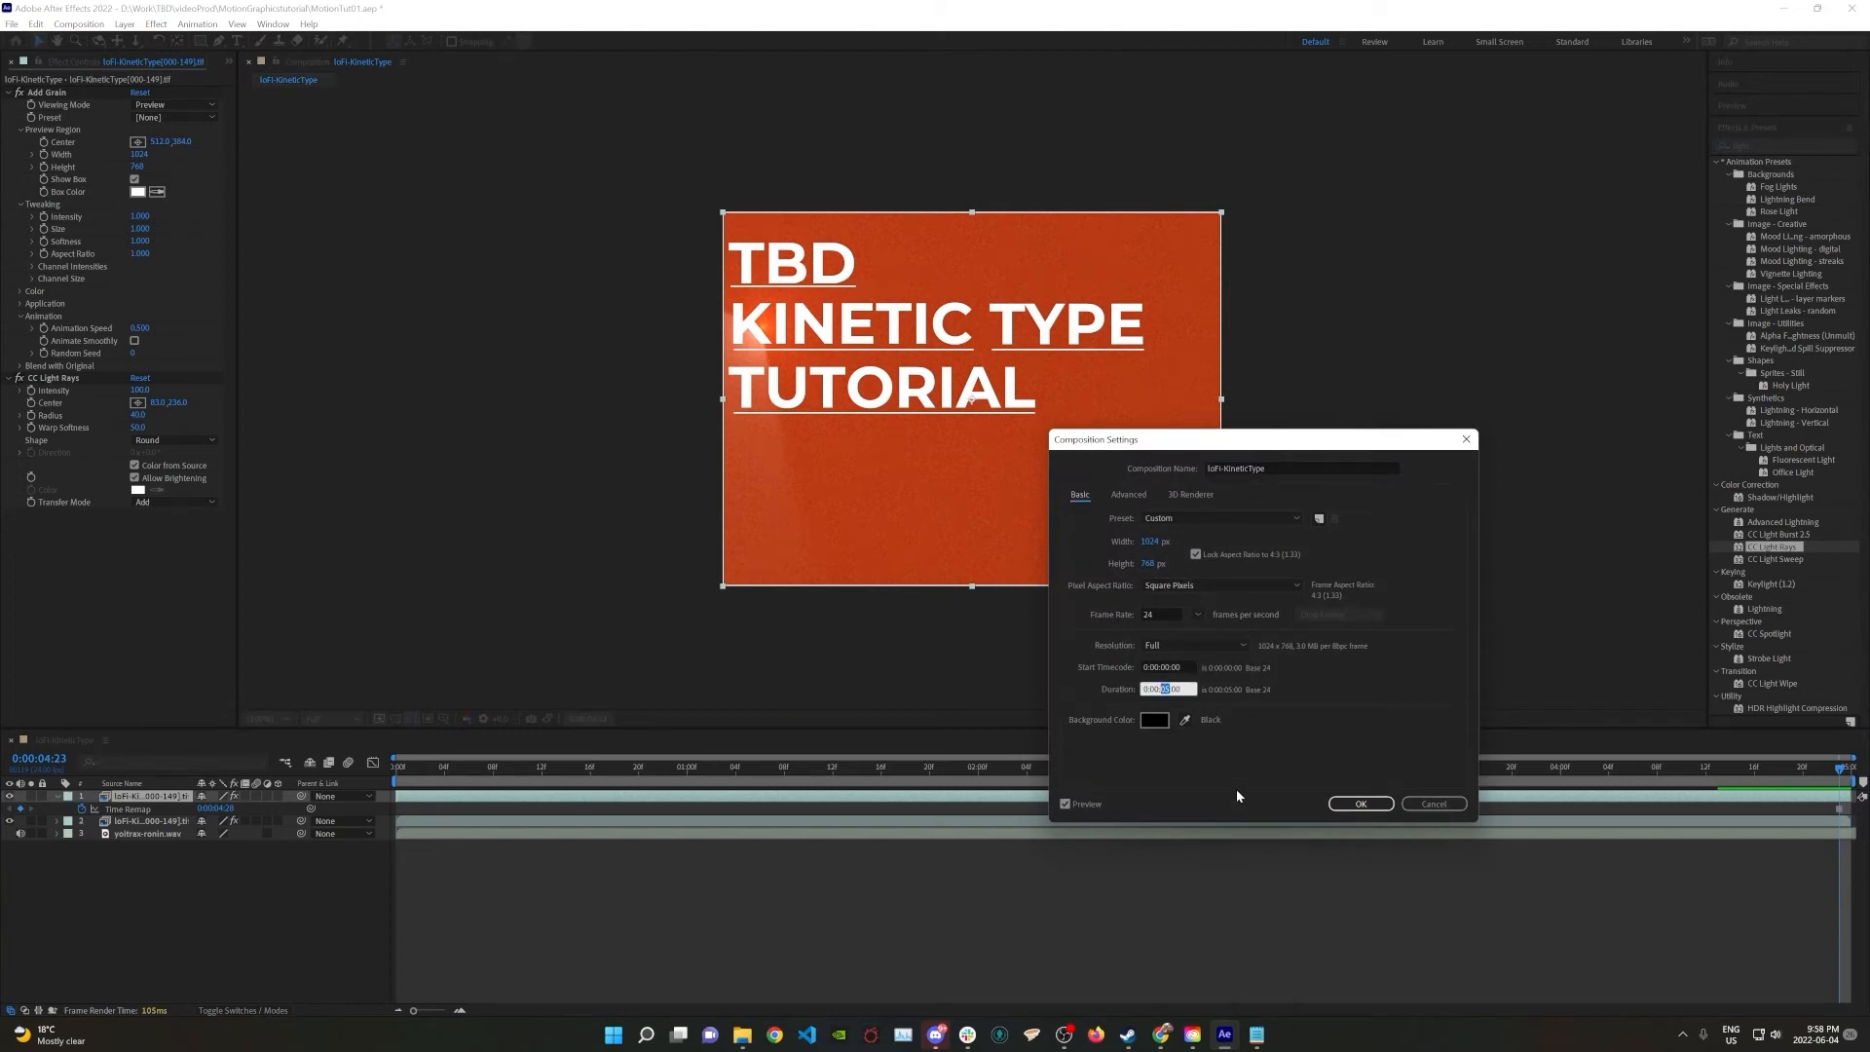
pyautogui.click(1361, 804)
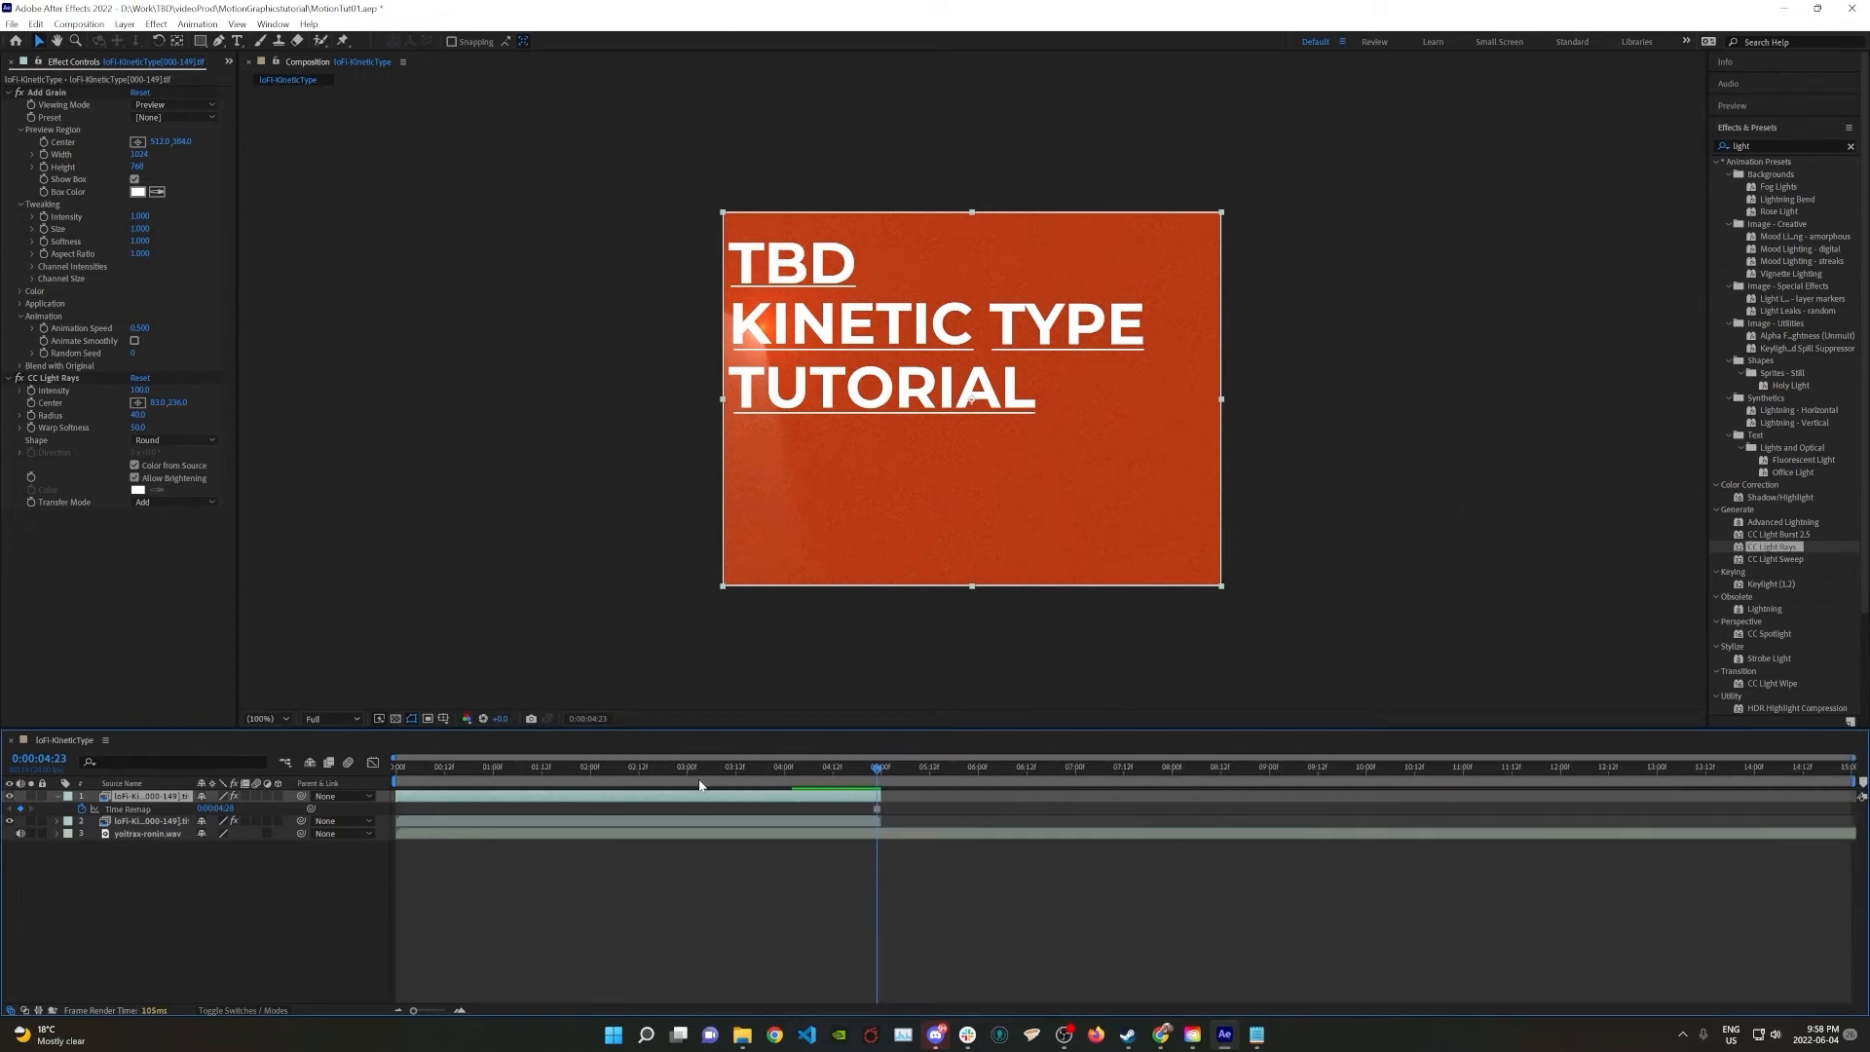
pyautogui.moveTo(542, 804); pyautogui.dragTo(1023, 802)
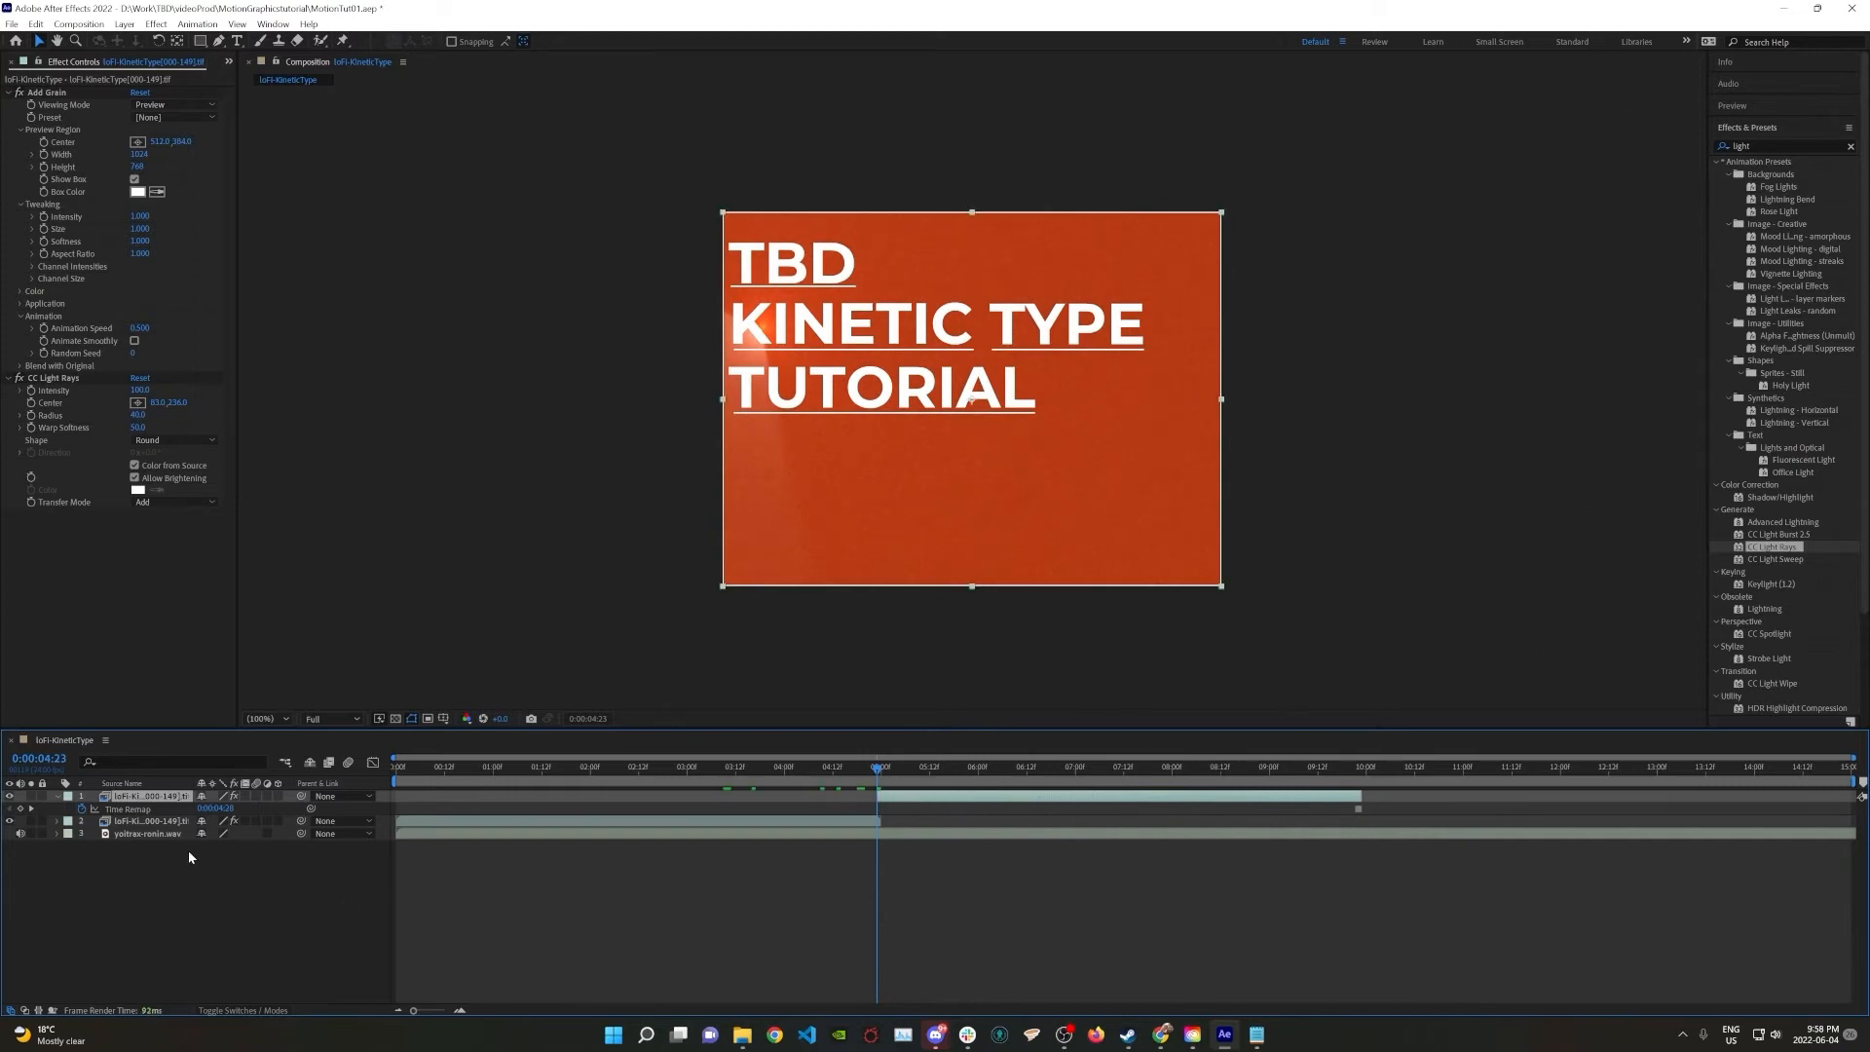
# Delete the CC Light Rays effect from the original TIFF sequence layer, keeping its Add Grain effect
pyautogui.click(57, 821)
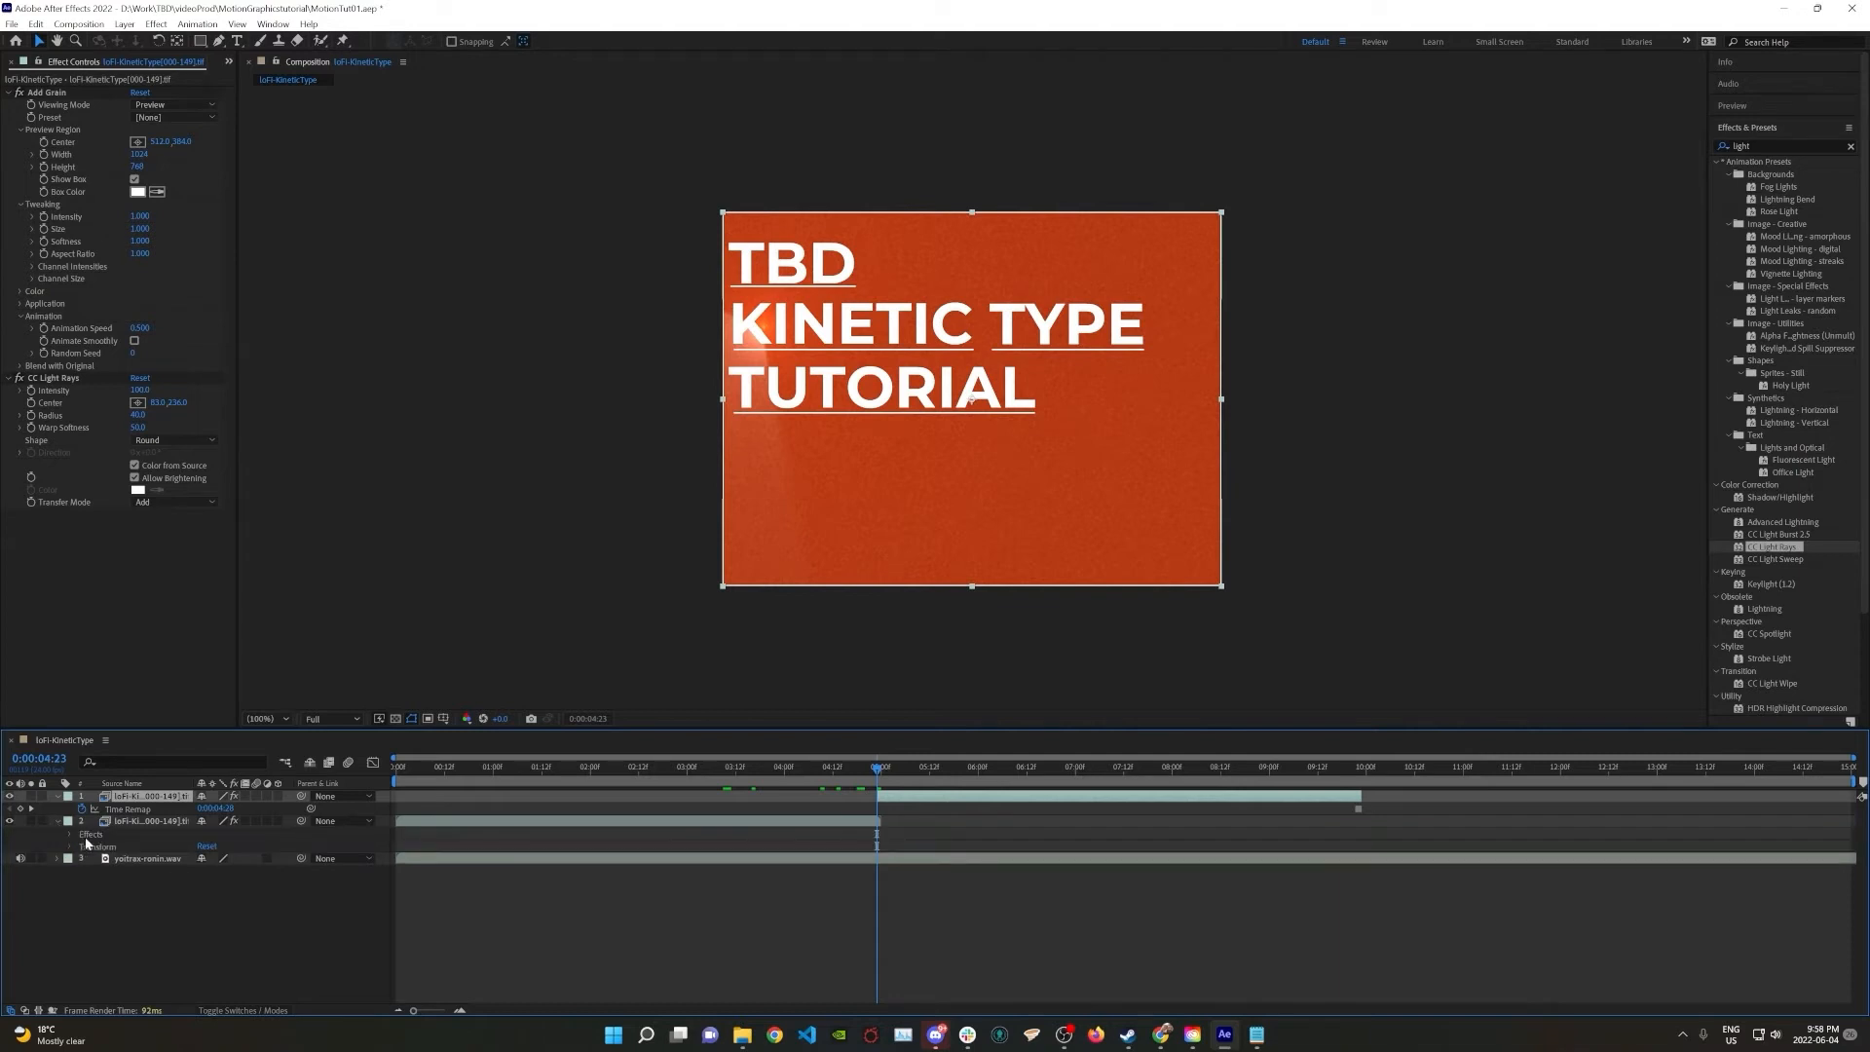
pyautogui.click(79, 835)
pyautogui.click(73, 836)
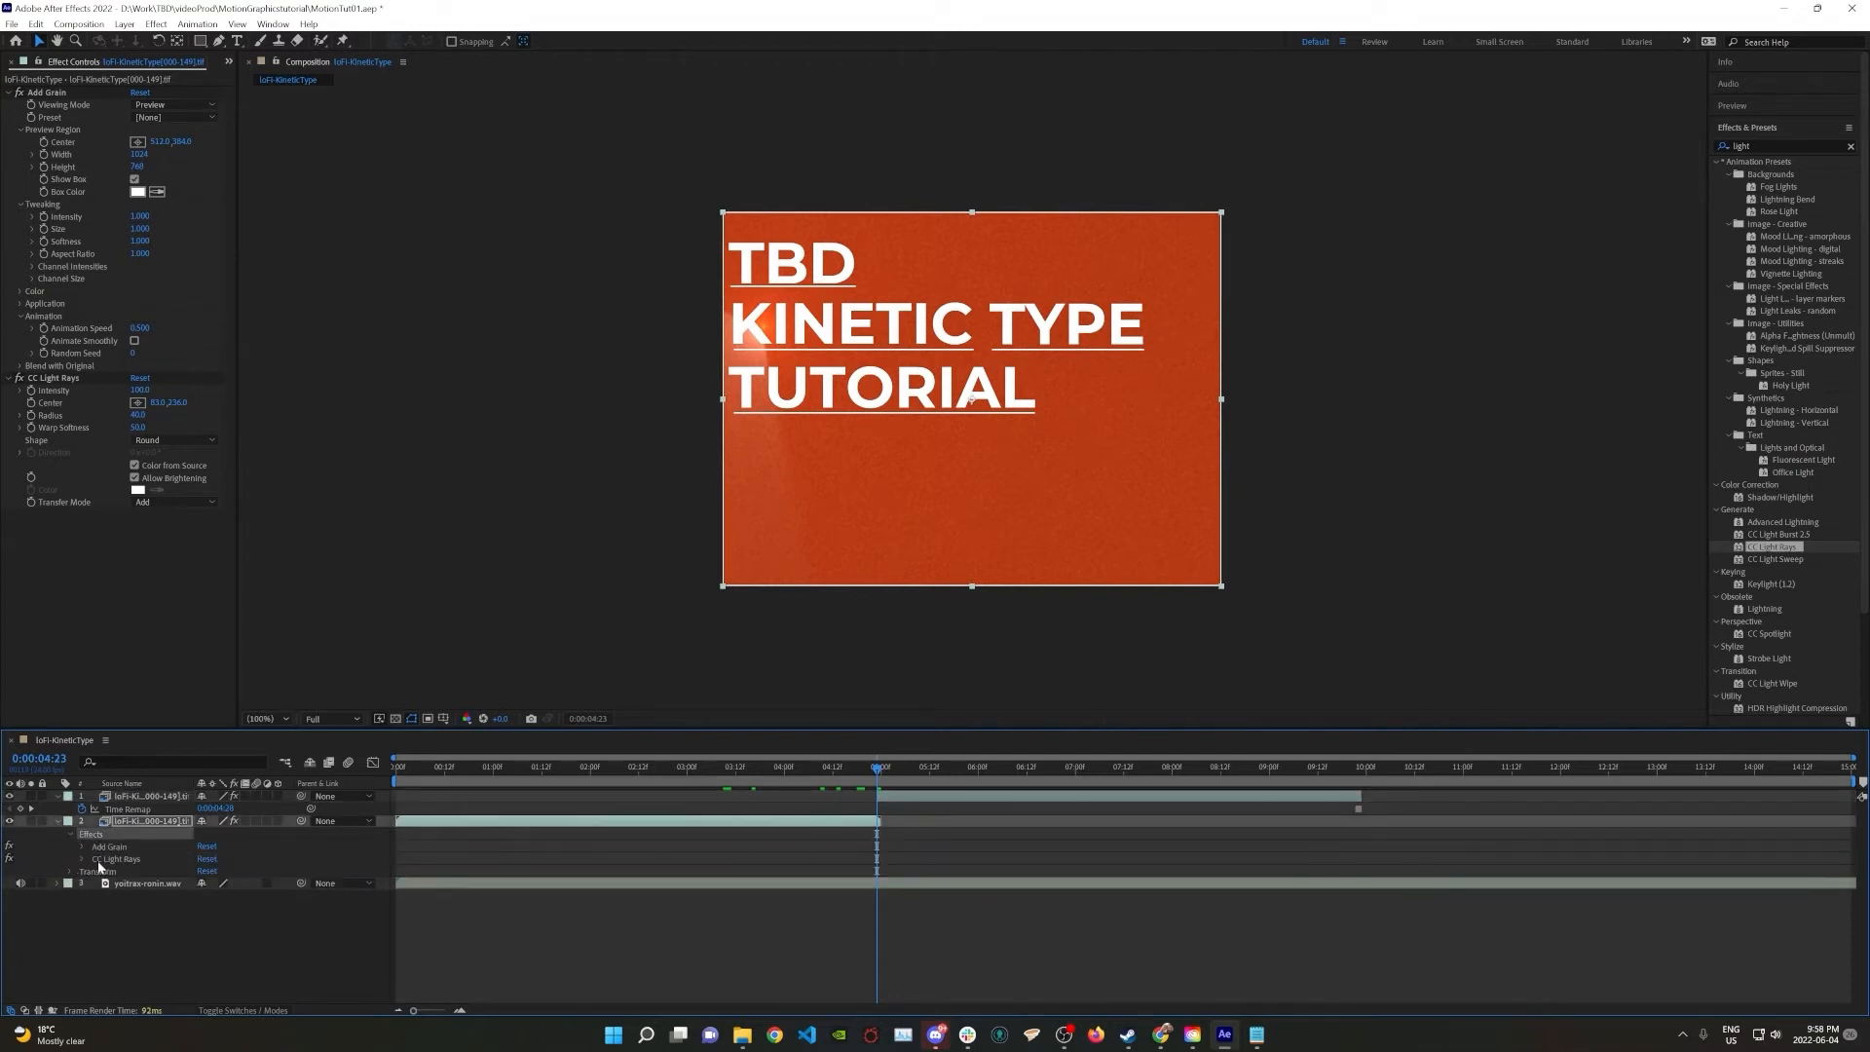
pyautogui.click(109, 860)
pyautogui.press('Delete')
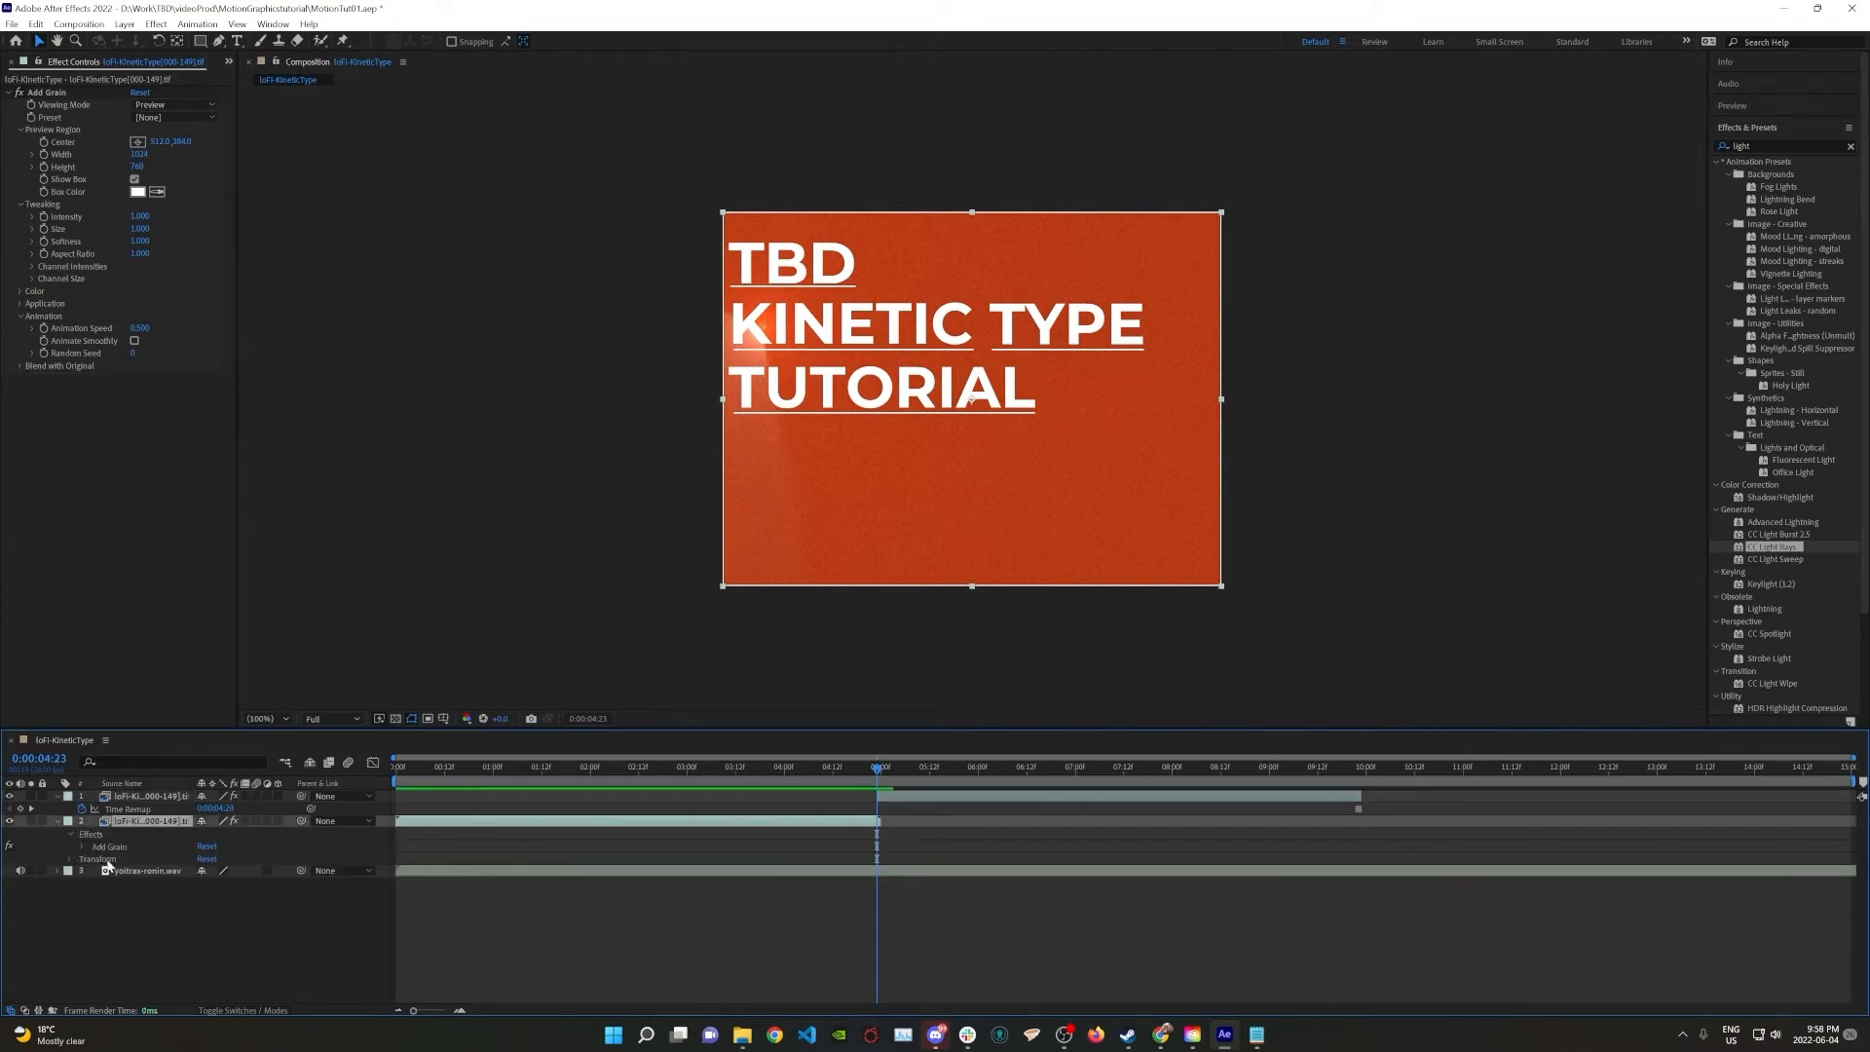
# Compare the effects on the frozen layer and the original sequence, examining the Add Grain properties
pyautogui.click(151, 797)
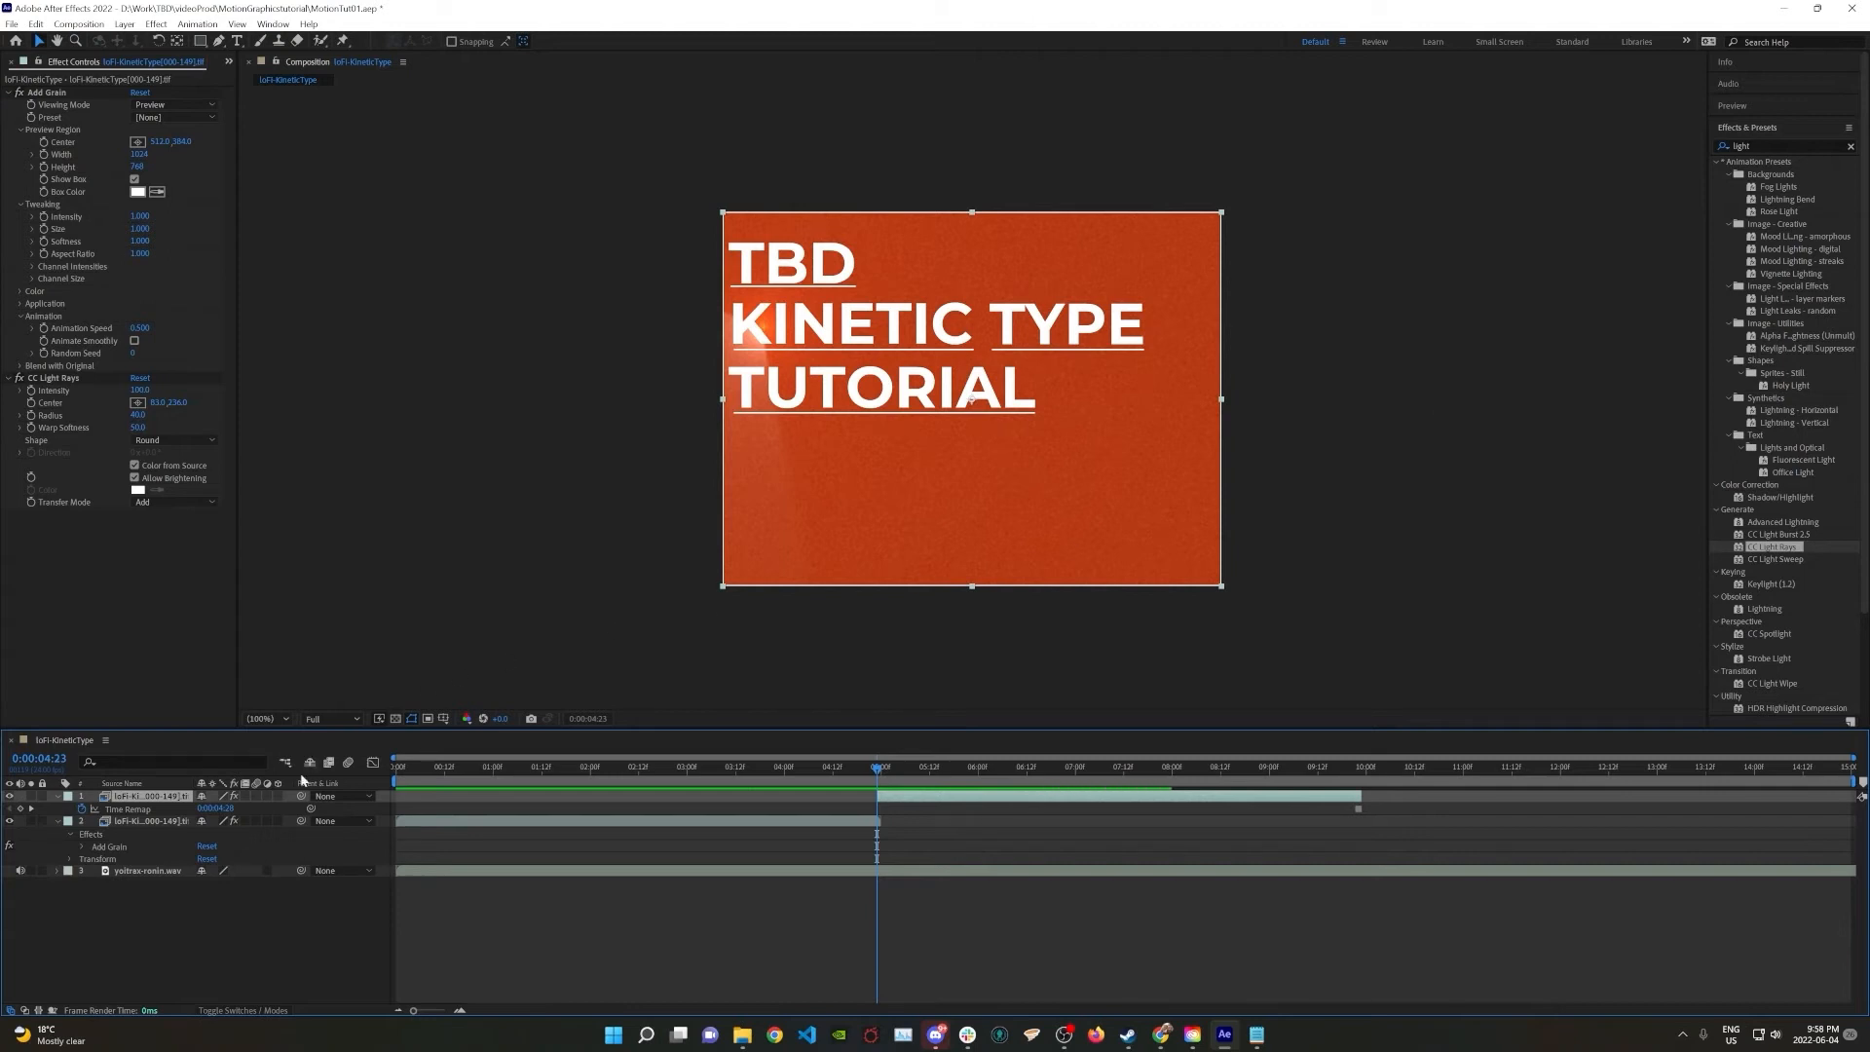
pyautogui.click(123, 845)
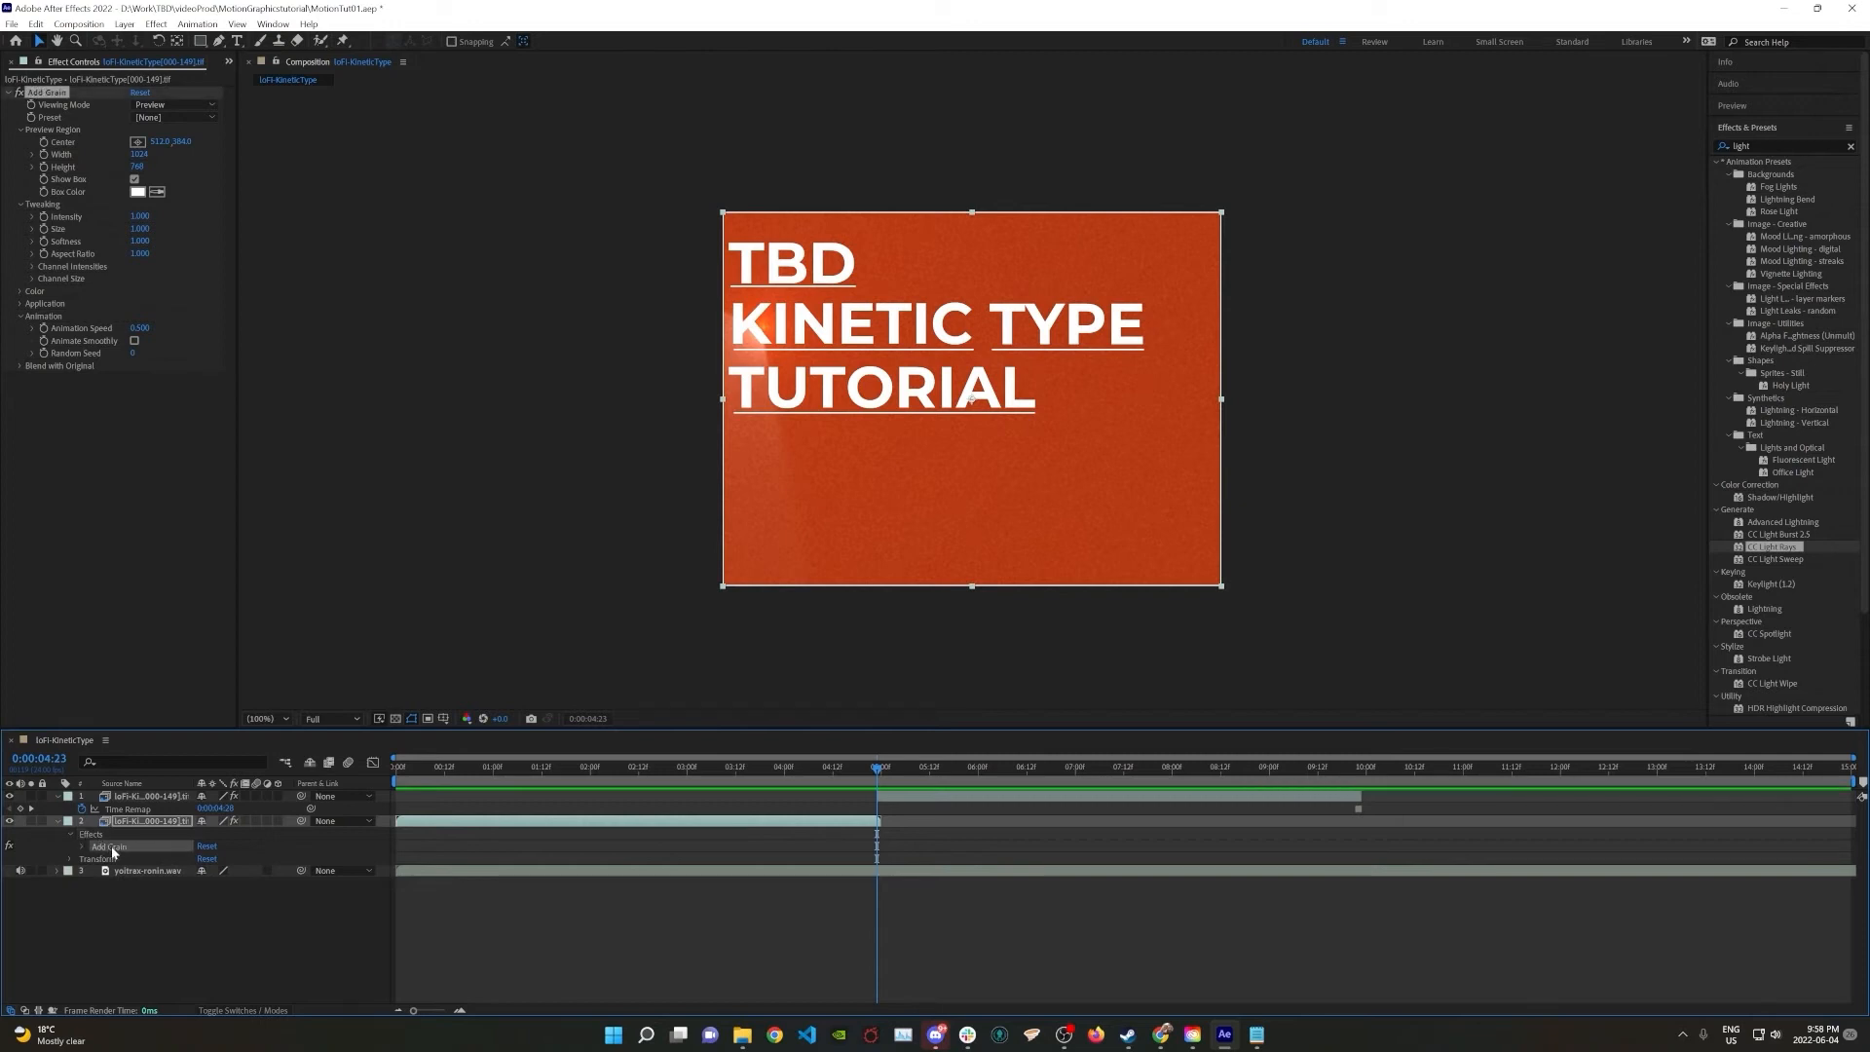
pyautogui.click(82, 846)
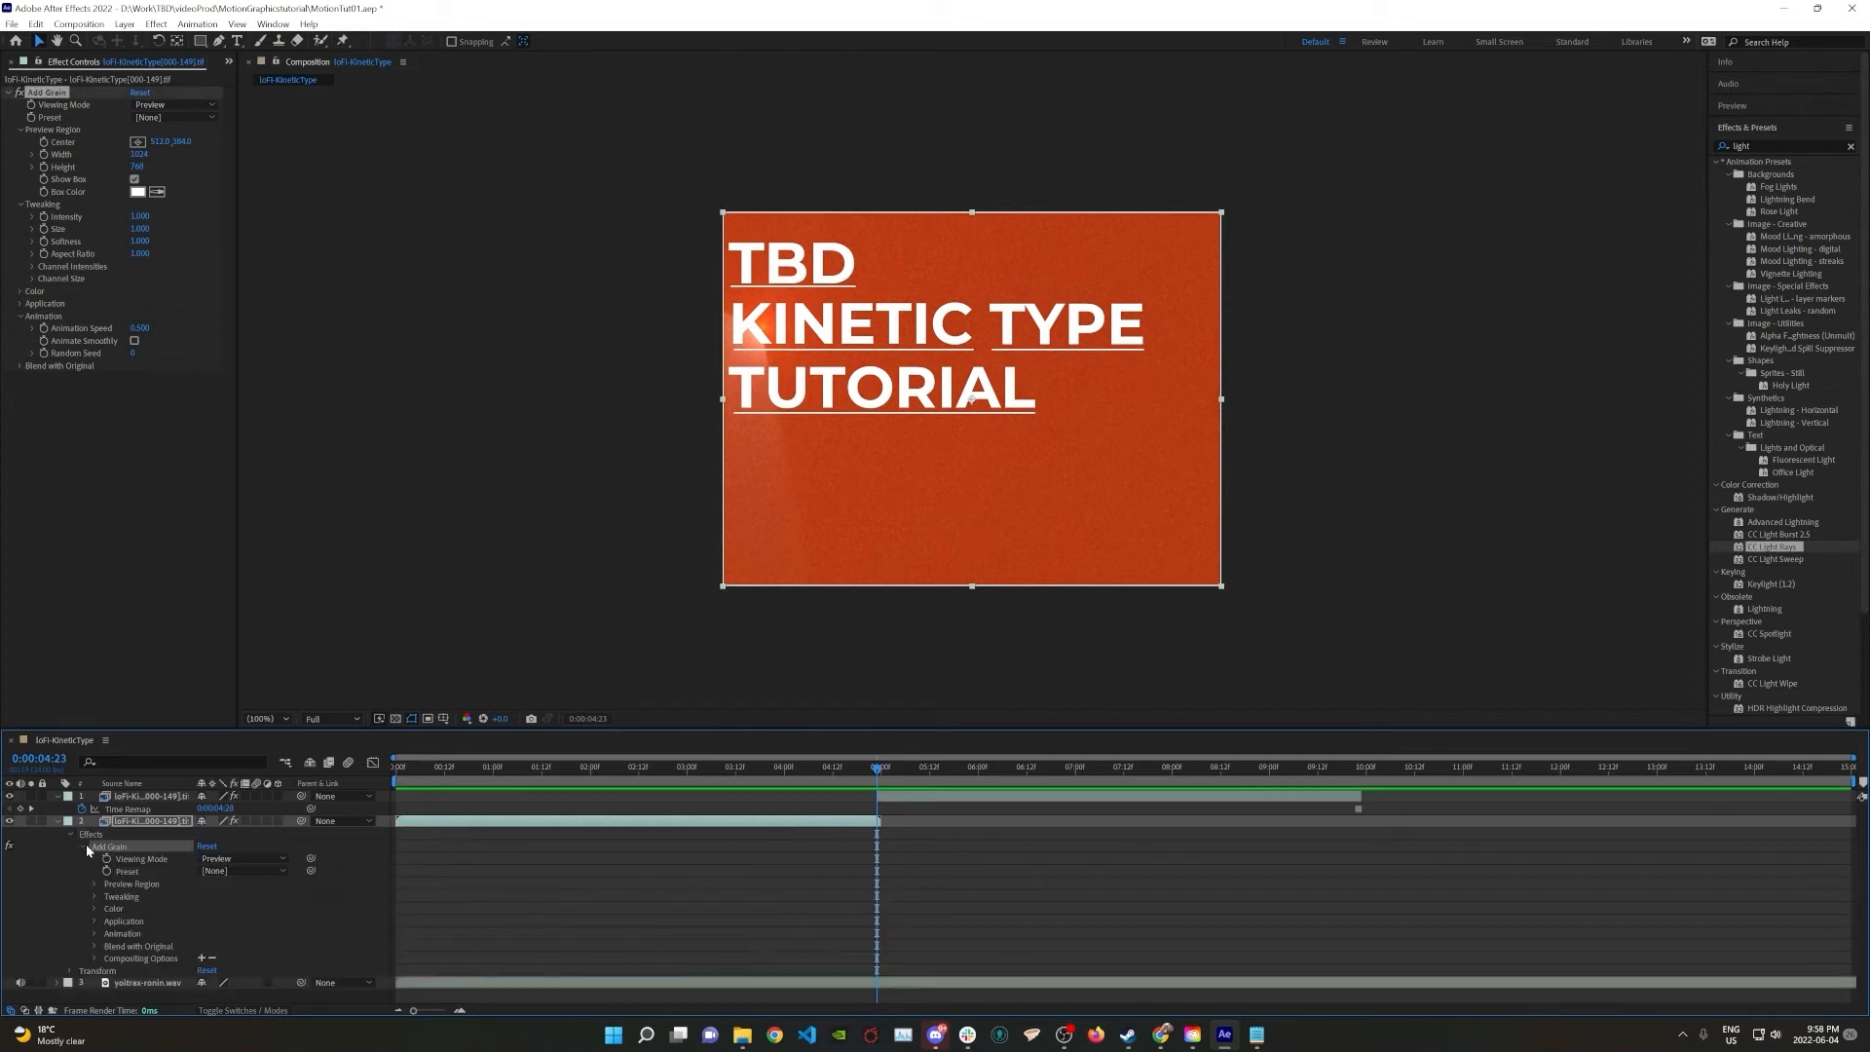
pyautogui.click(84, 846)
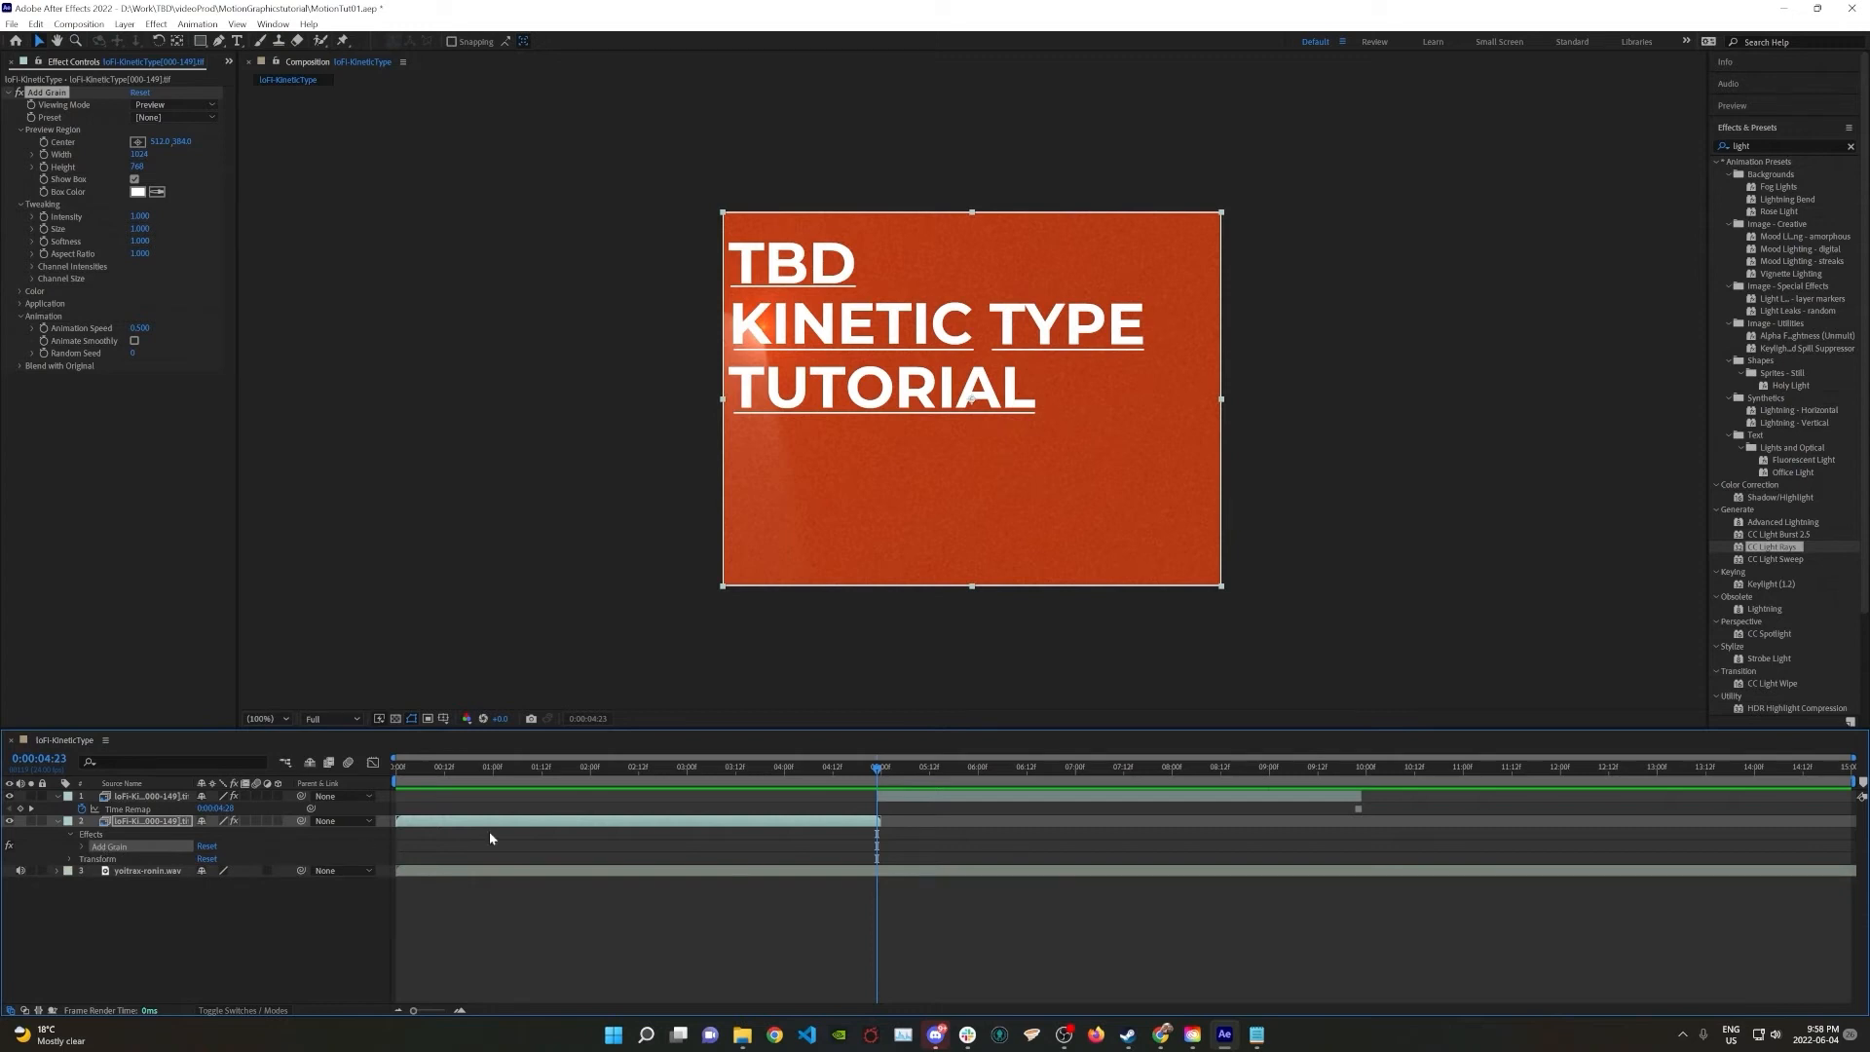
pyautogui.click(895, 799)
pyautogui.press('e')
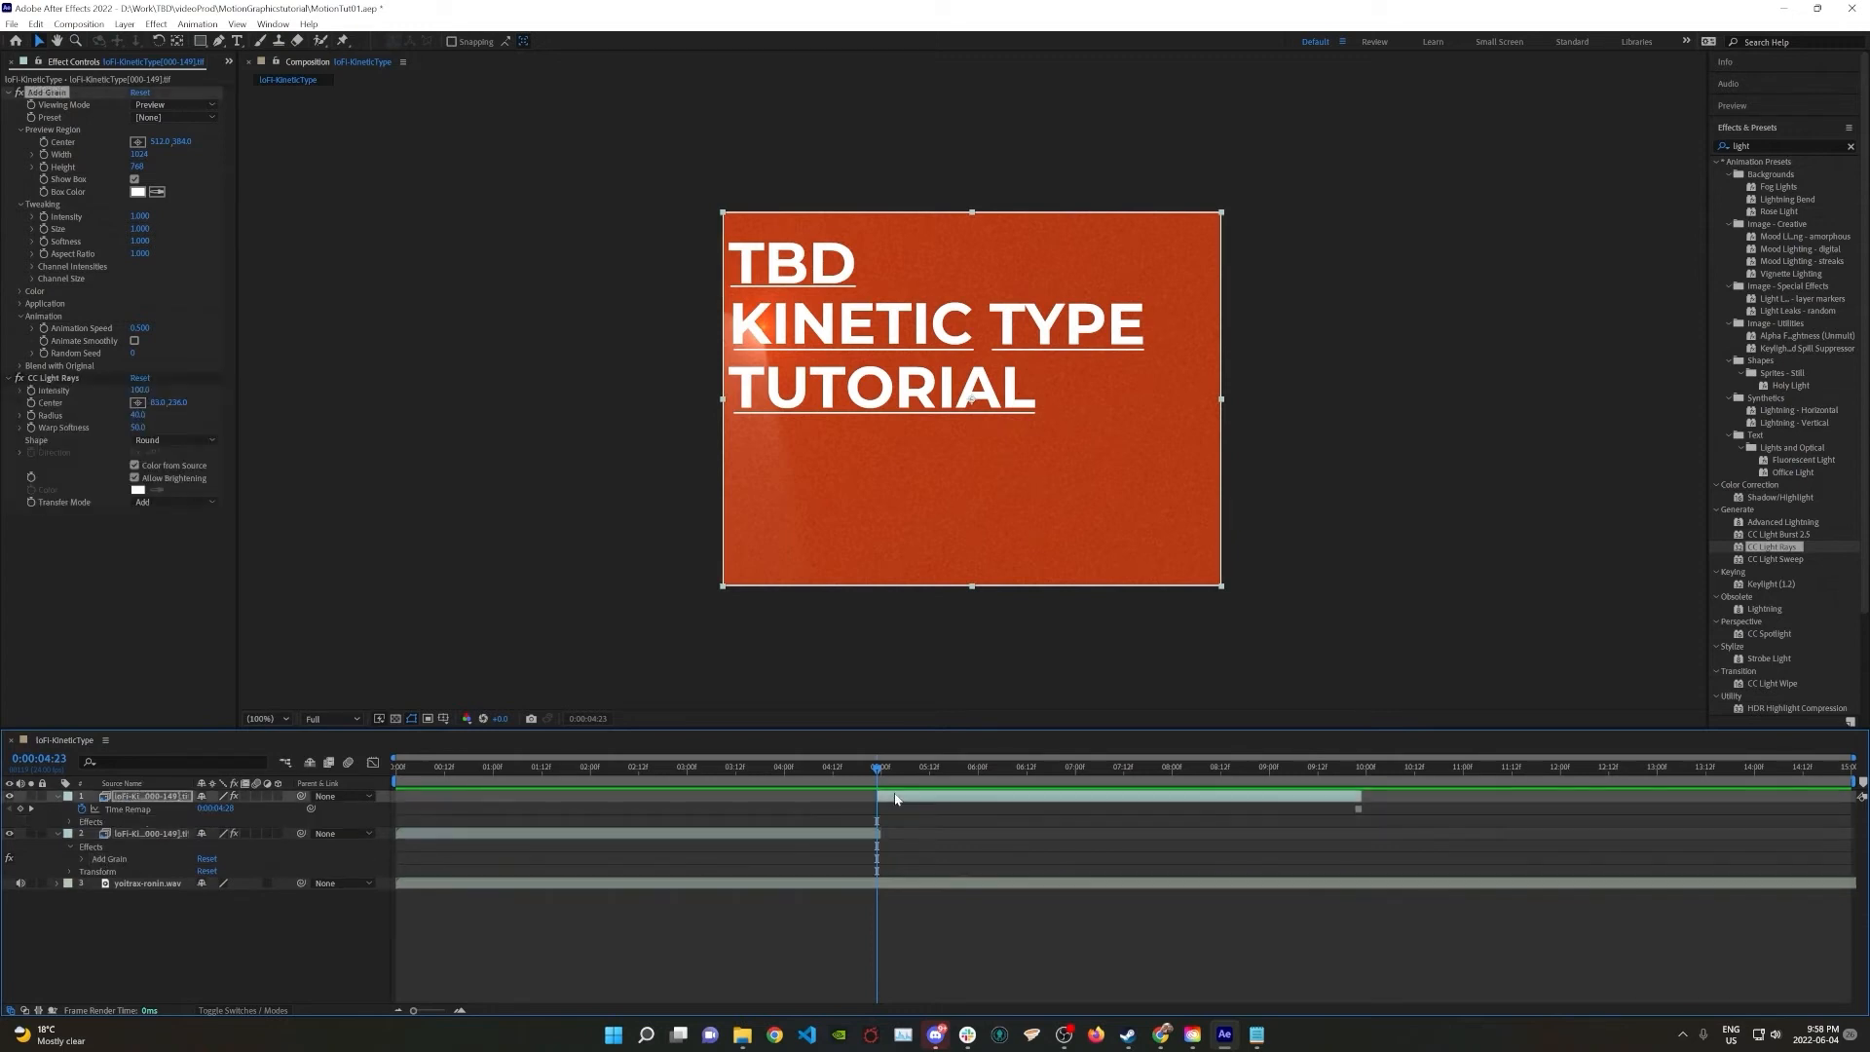
pyautogui.moveTo(880, 769)
pyautogui.mouseDown()
pyautogui.moveTo(1023, 777)
pyautogui.moveTo(879, 790)
pyautogui.mouseUp()
# Move the frozen layer's CC Light Rays center just outside the image's left edge, level with the text
pyautogui.click(138, 402)
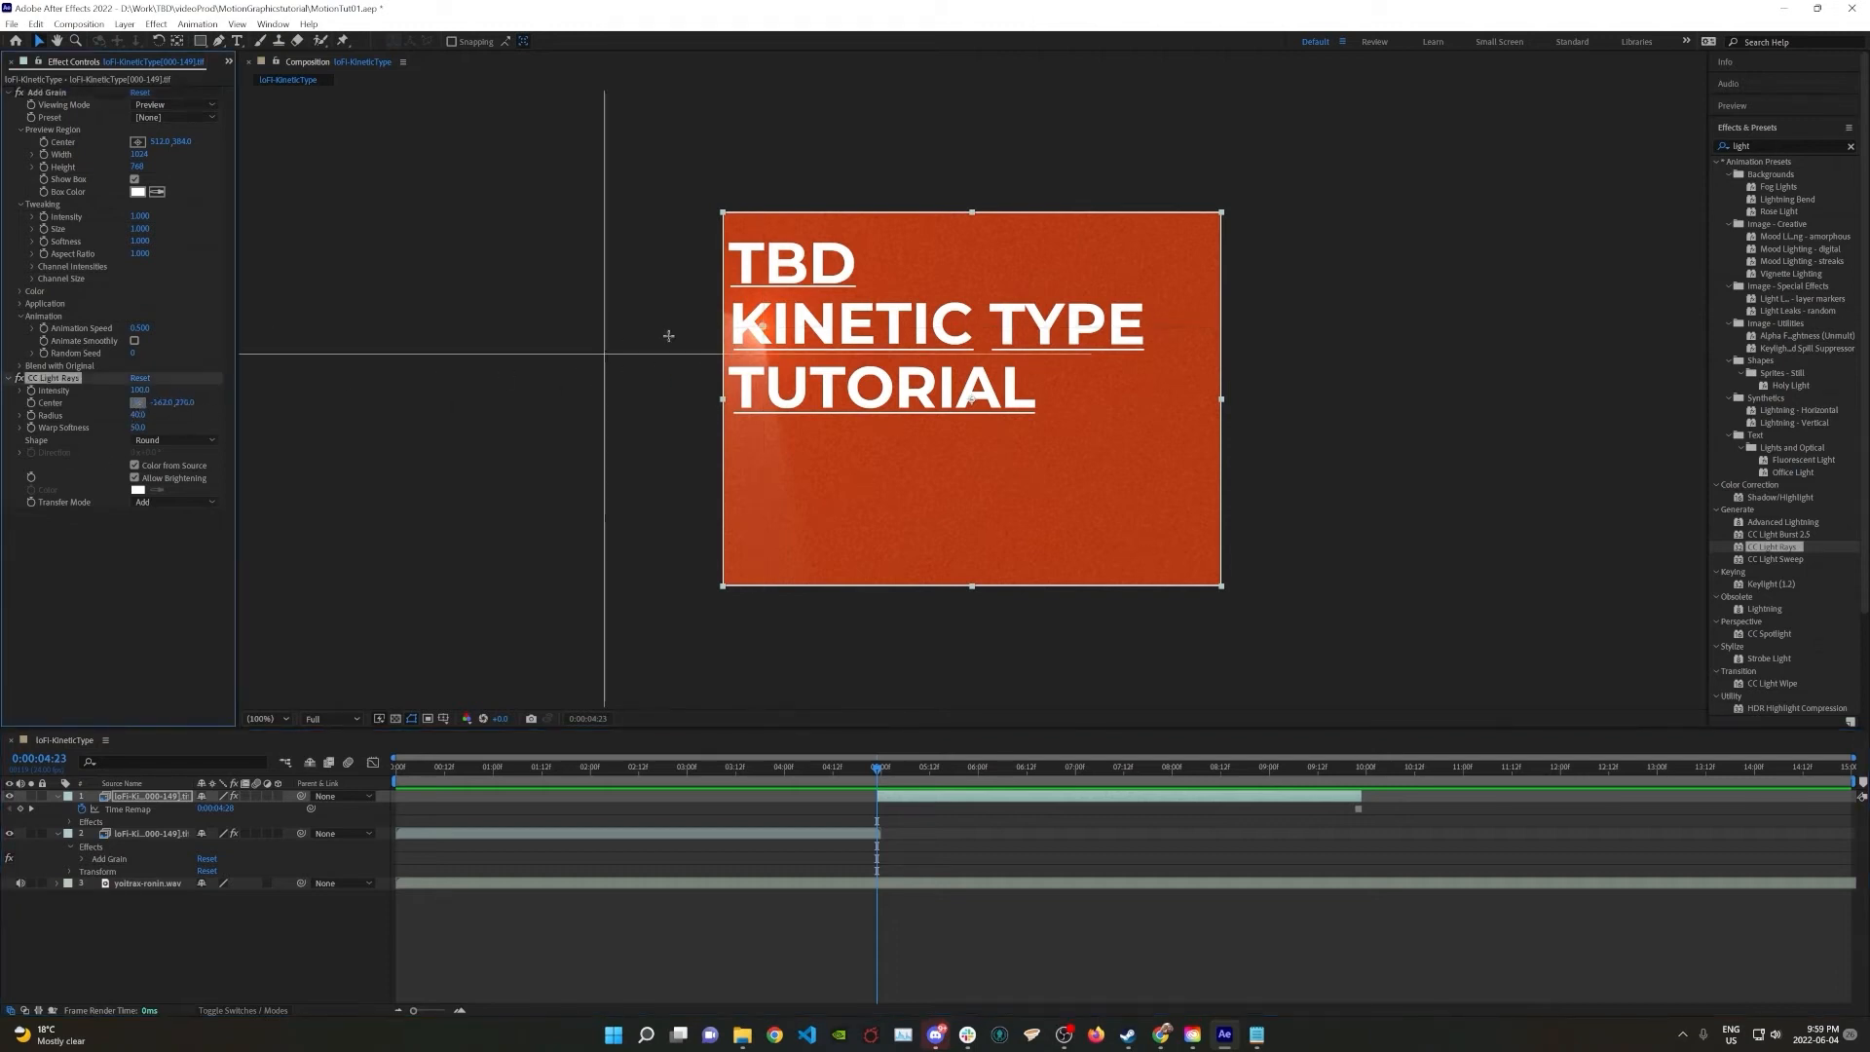
pyautogui.click(763, 326)
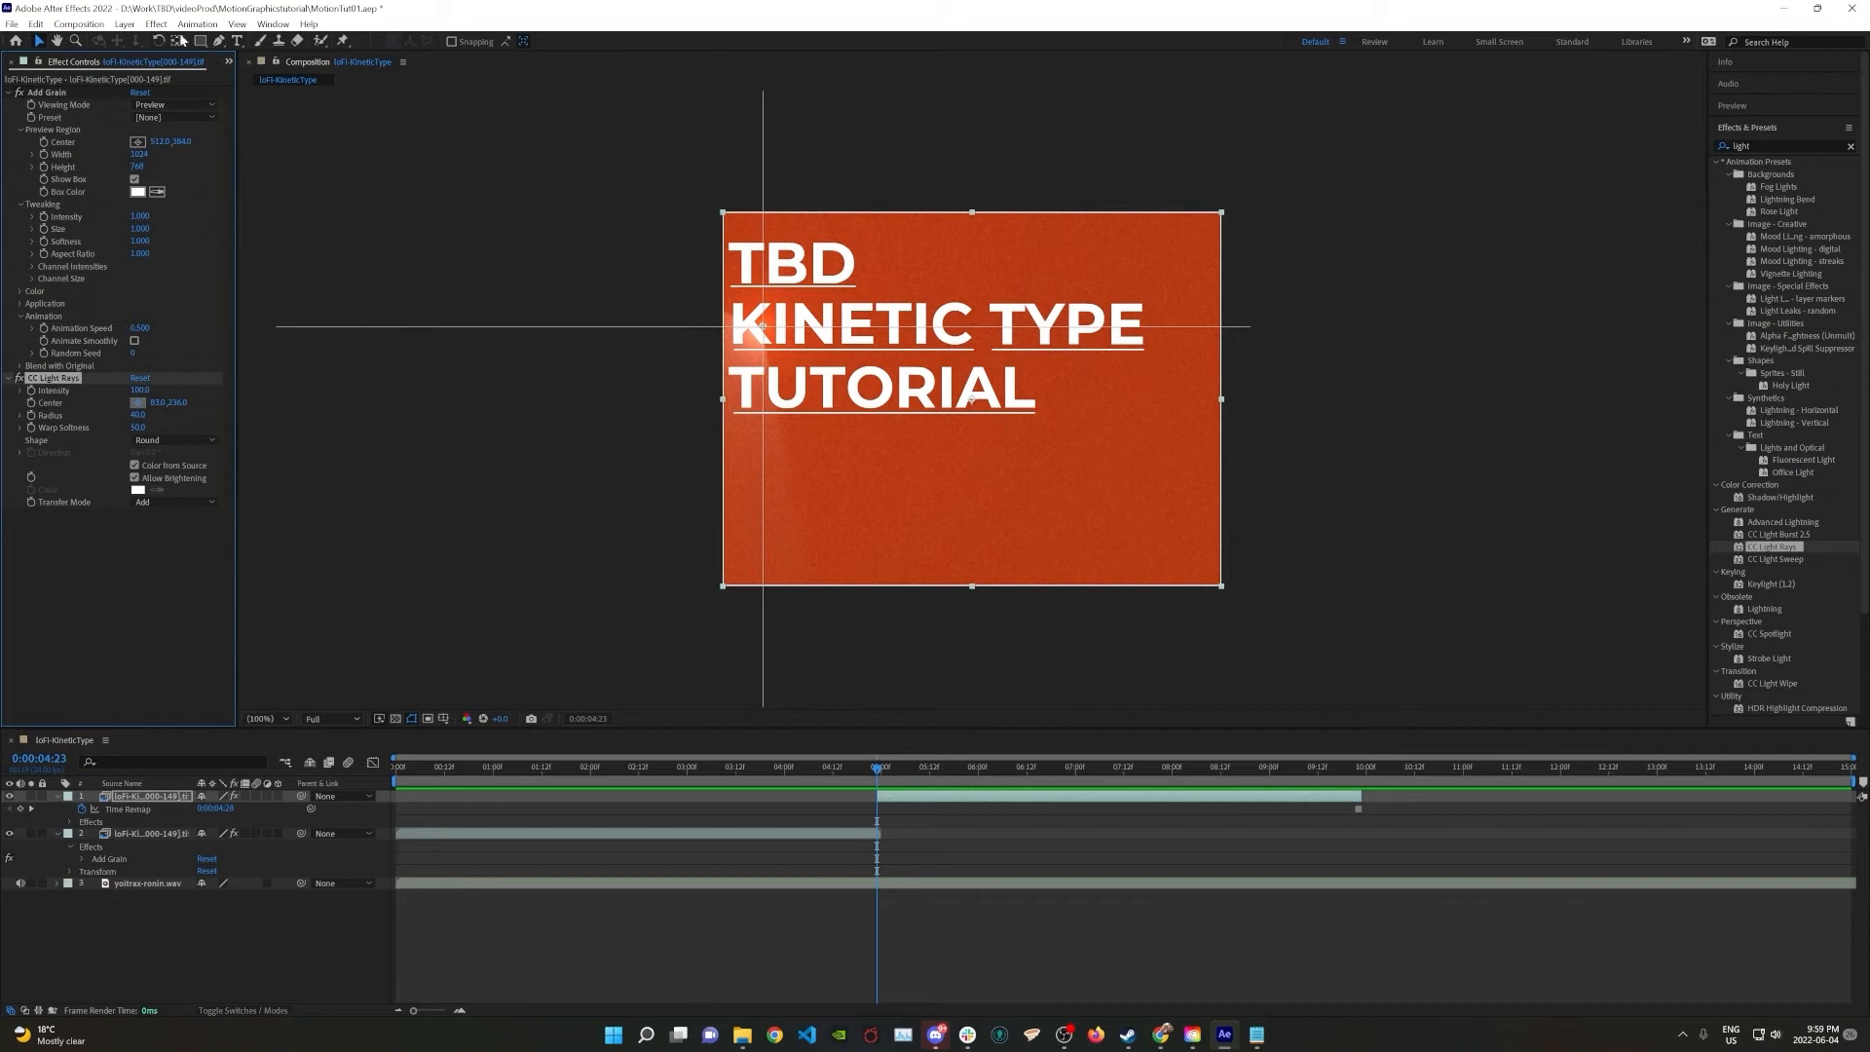
pyautogui.click(46, 91)
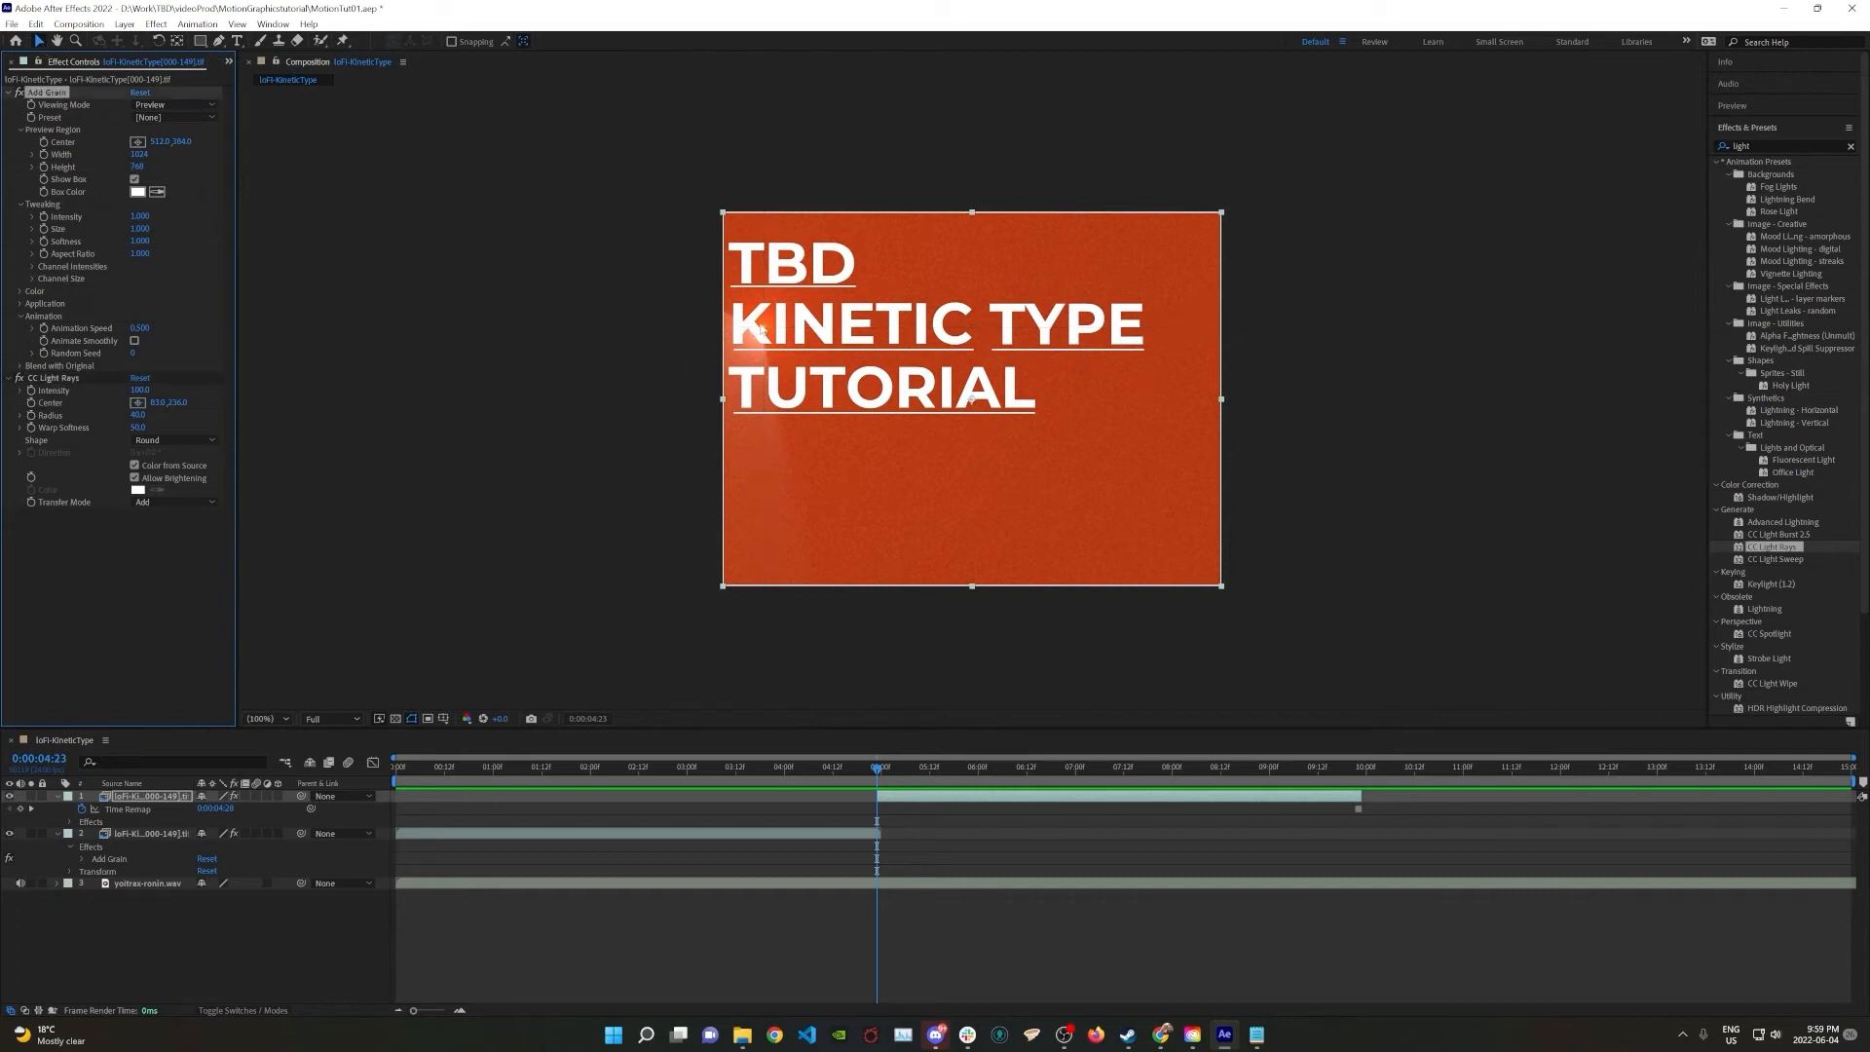
pyautogui.moveTo(165, 402); pyautogui.dragTo(164, 401)
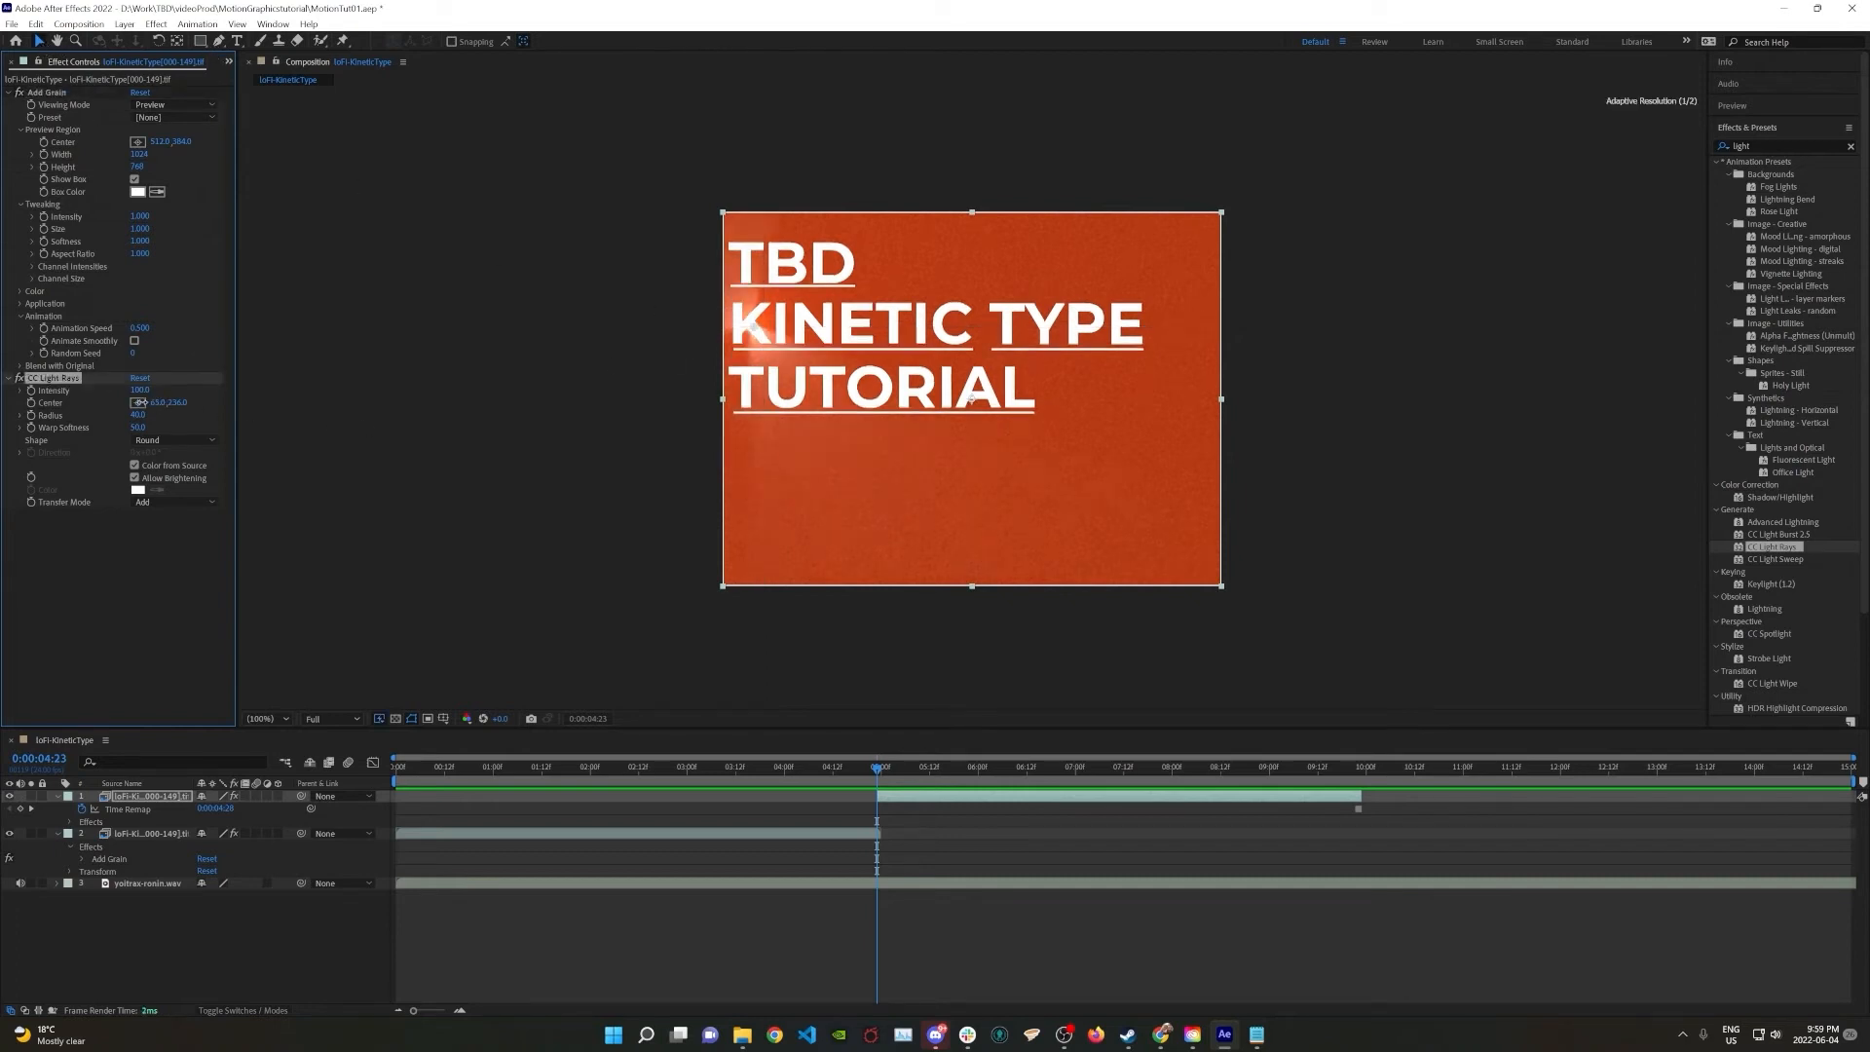
pyautogui.moveTo(762, 329); pyautogui.dragTo(680, 352)
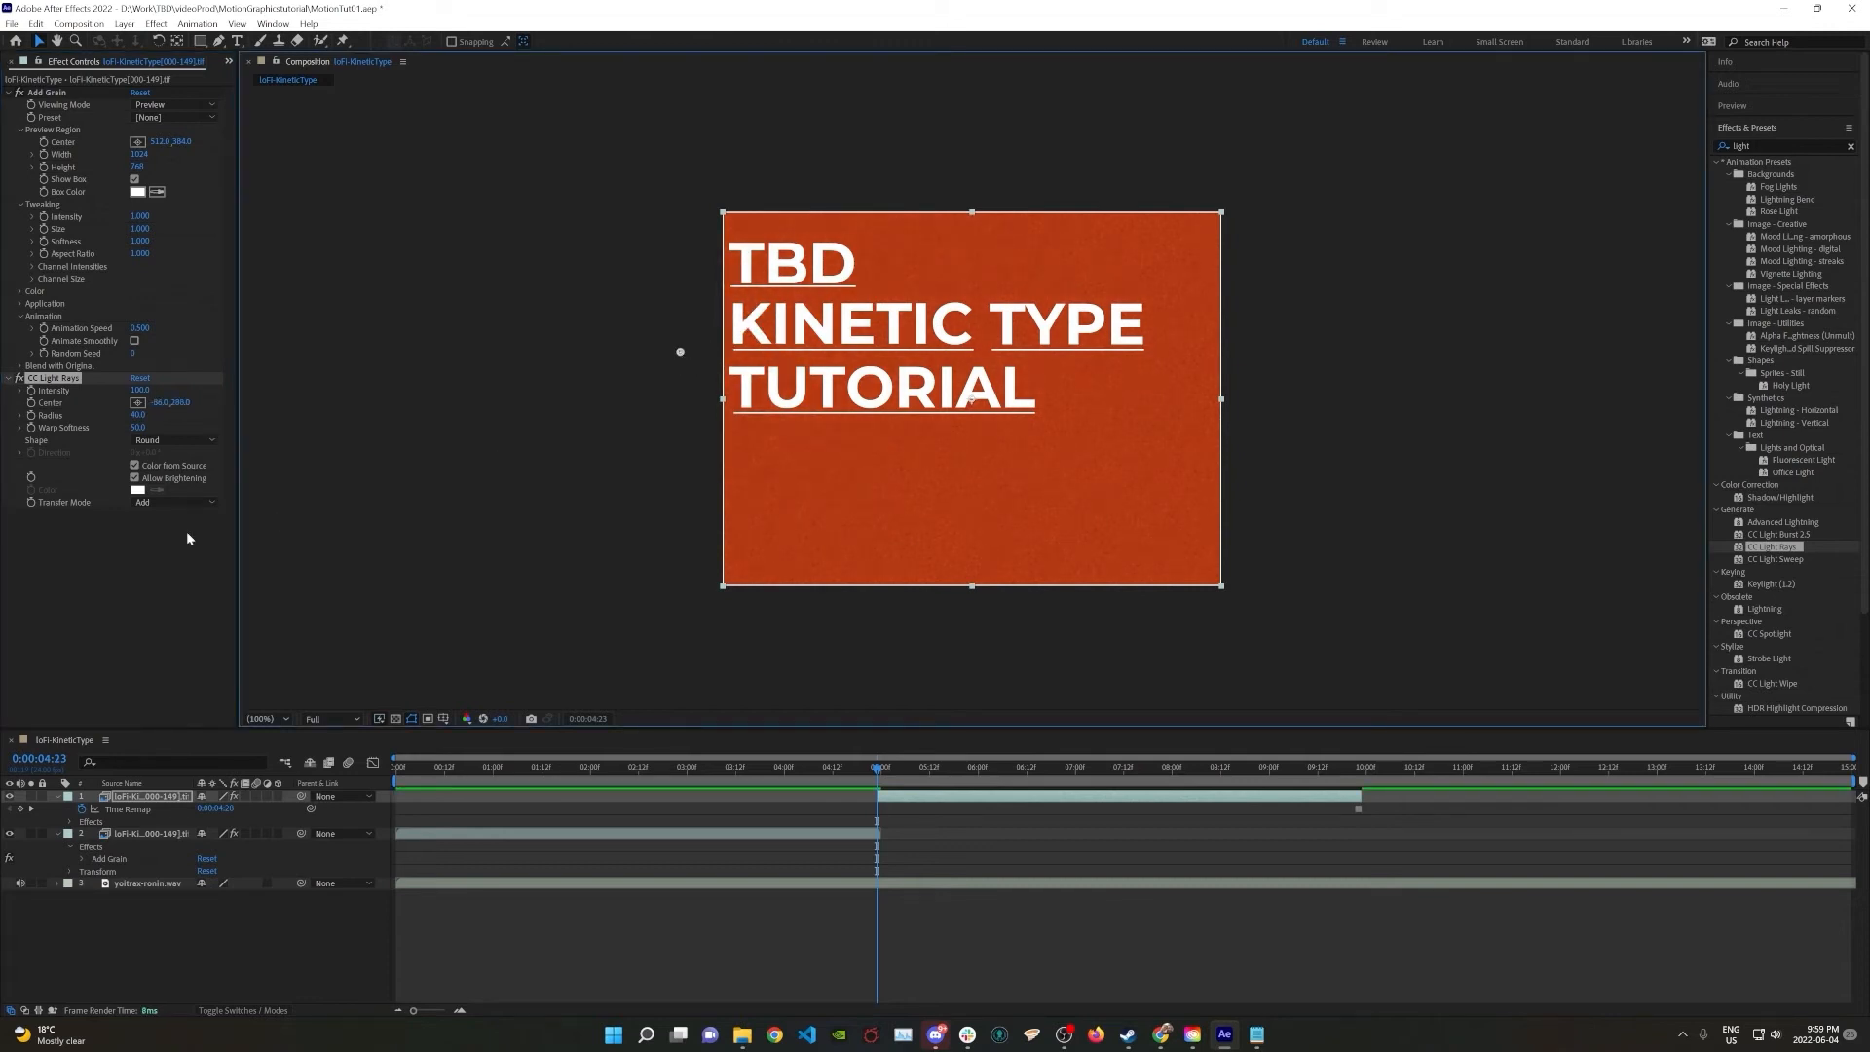
# Turn off Color from Source in the frozen layer's CC Light Rays and set the light color to dark brown 4A1D00
pyautogui.click(137, 492)
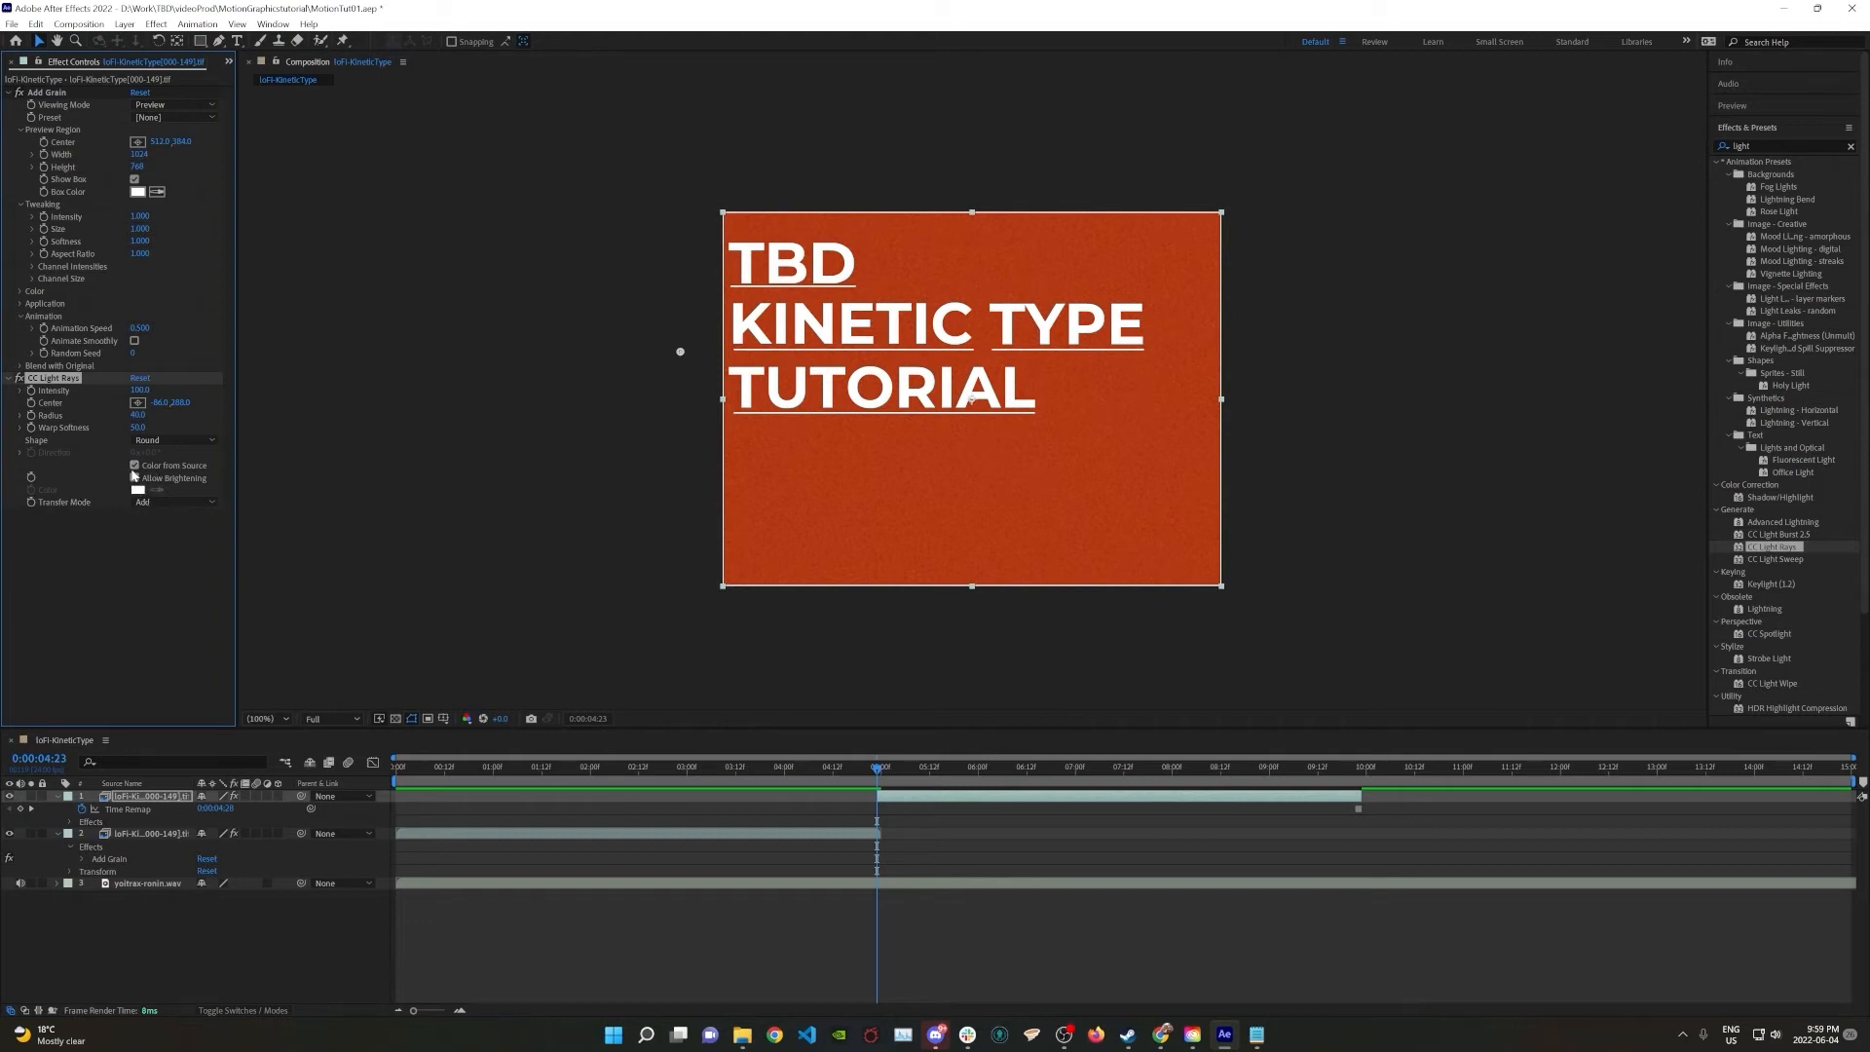
pyautogui.click(134, 477)
pyautogui.click(135, 465)
pyautogui.click(137, 490)
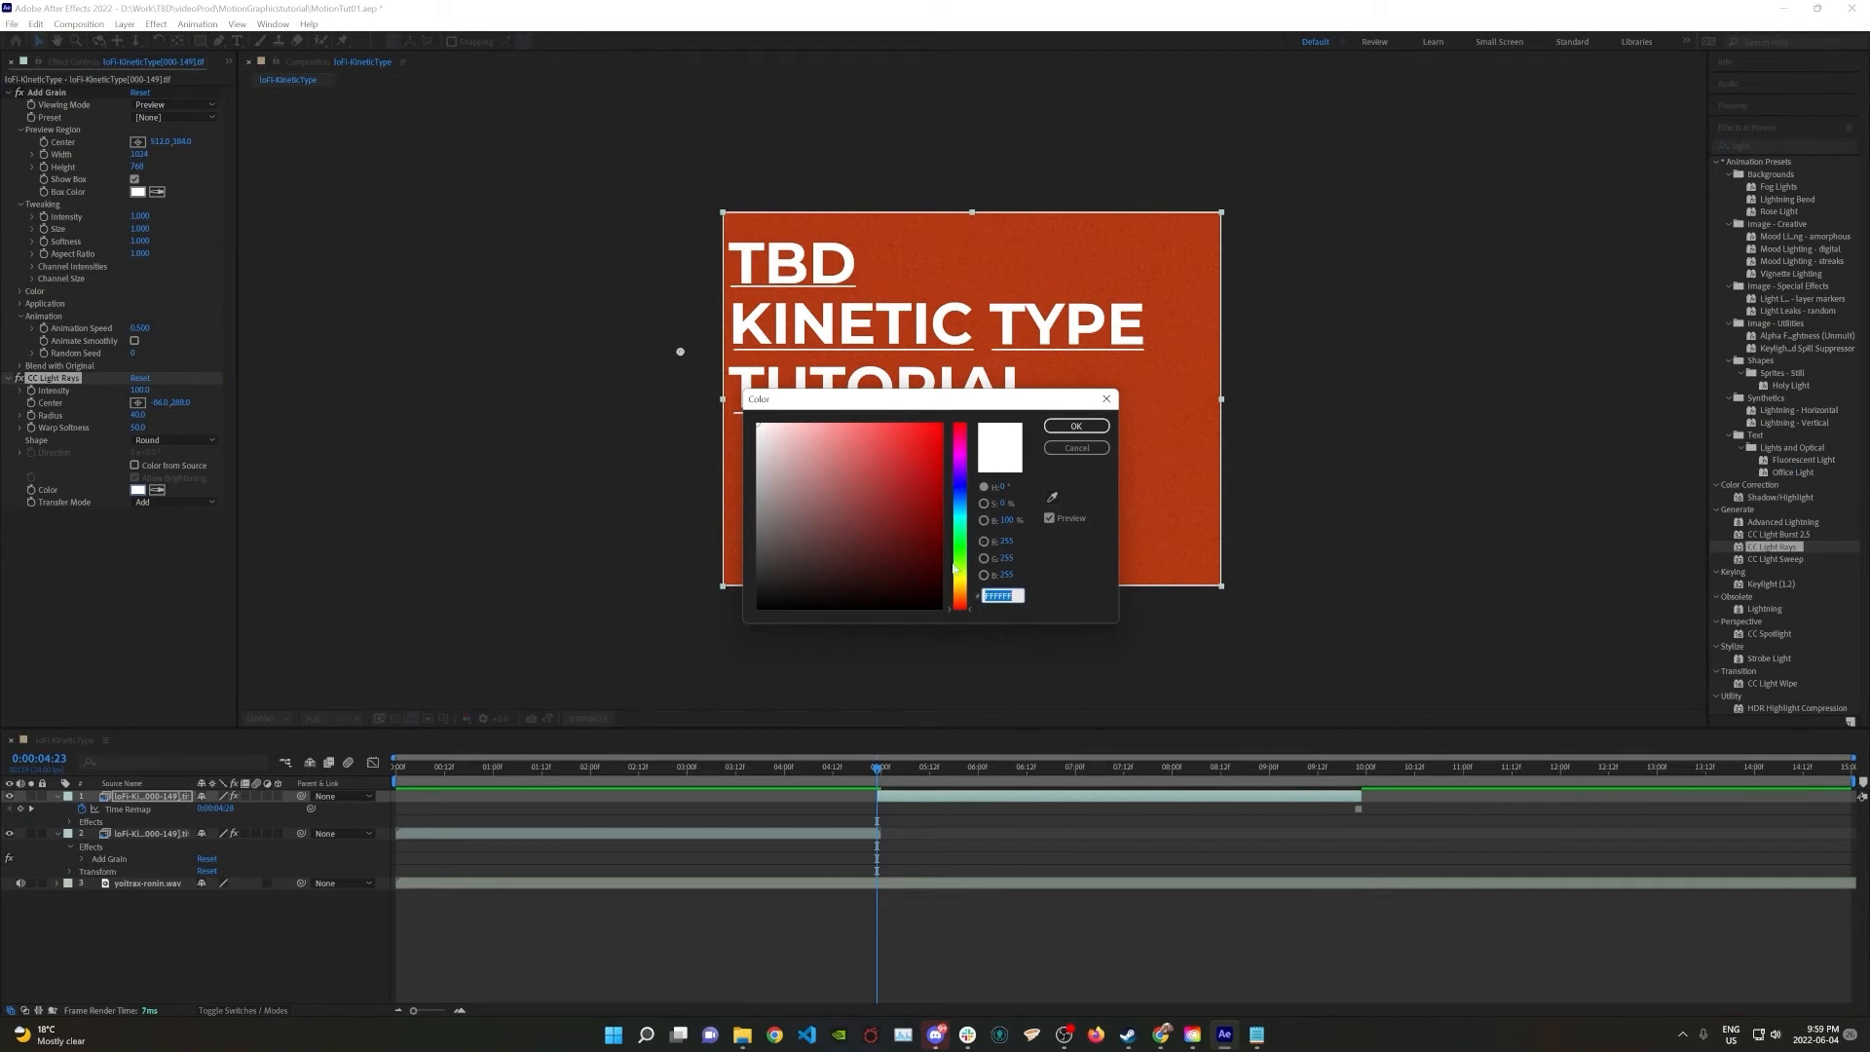
pyautogui.click(964, 601)
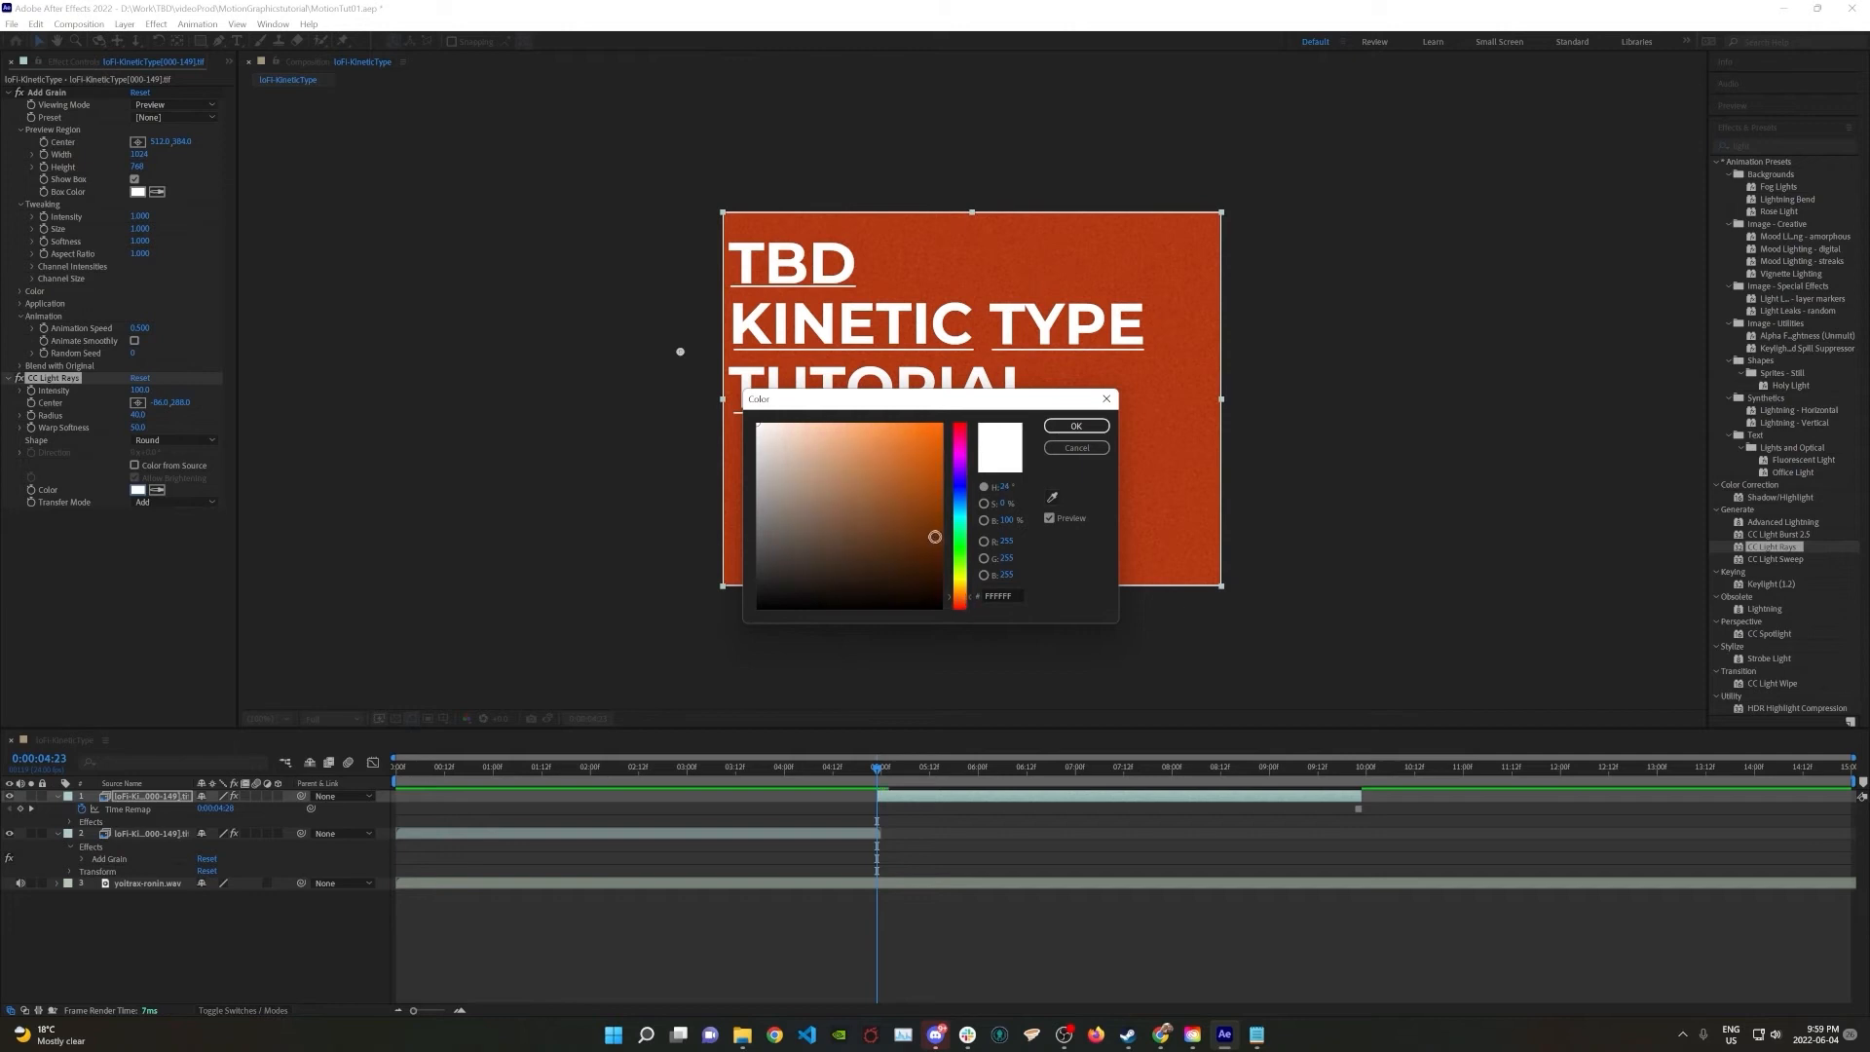
pyautogui.moveTo(939, 536); pyautogui.dragTo(946, 556)
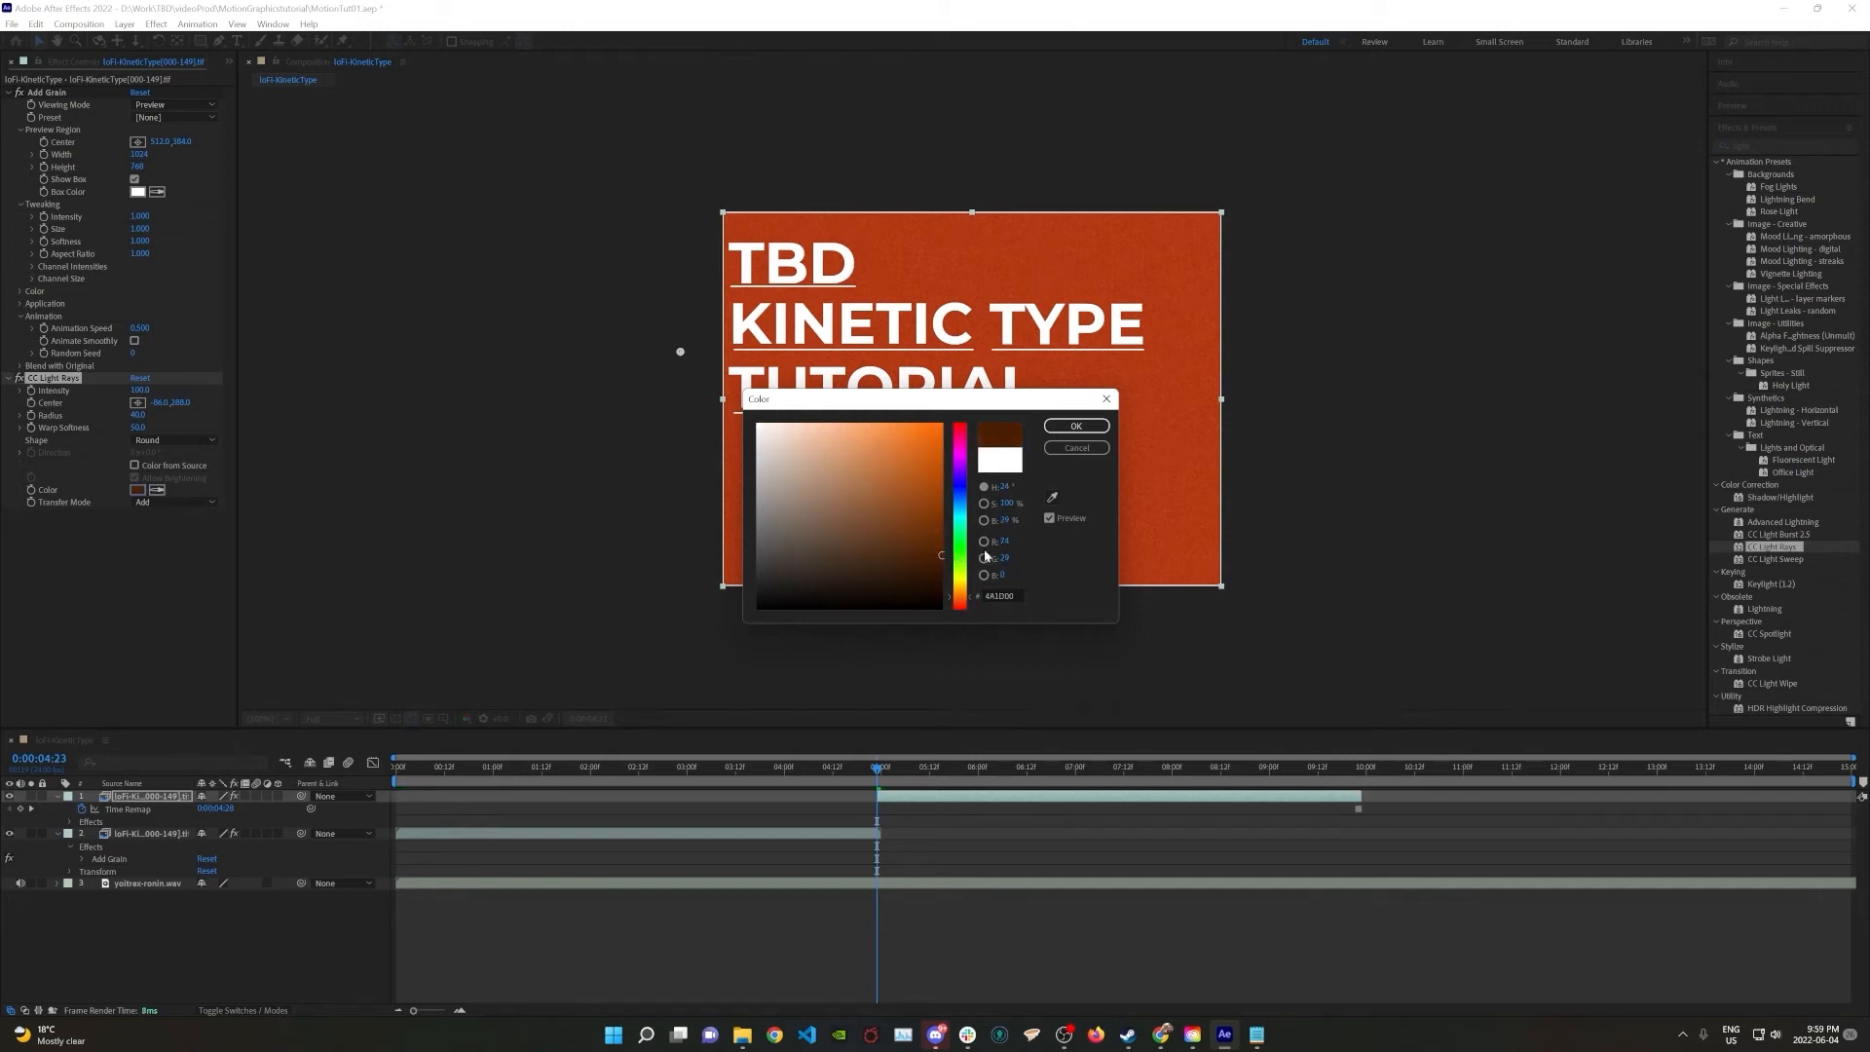
pyautogui.click(1076, 426)
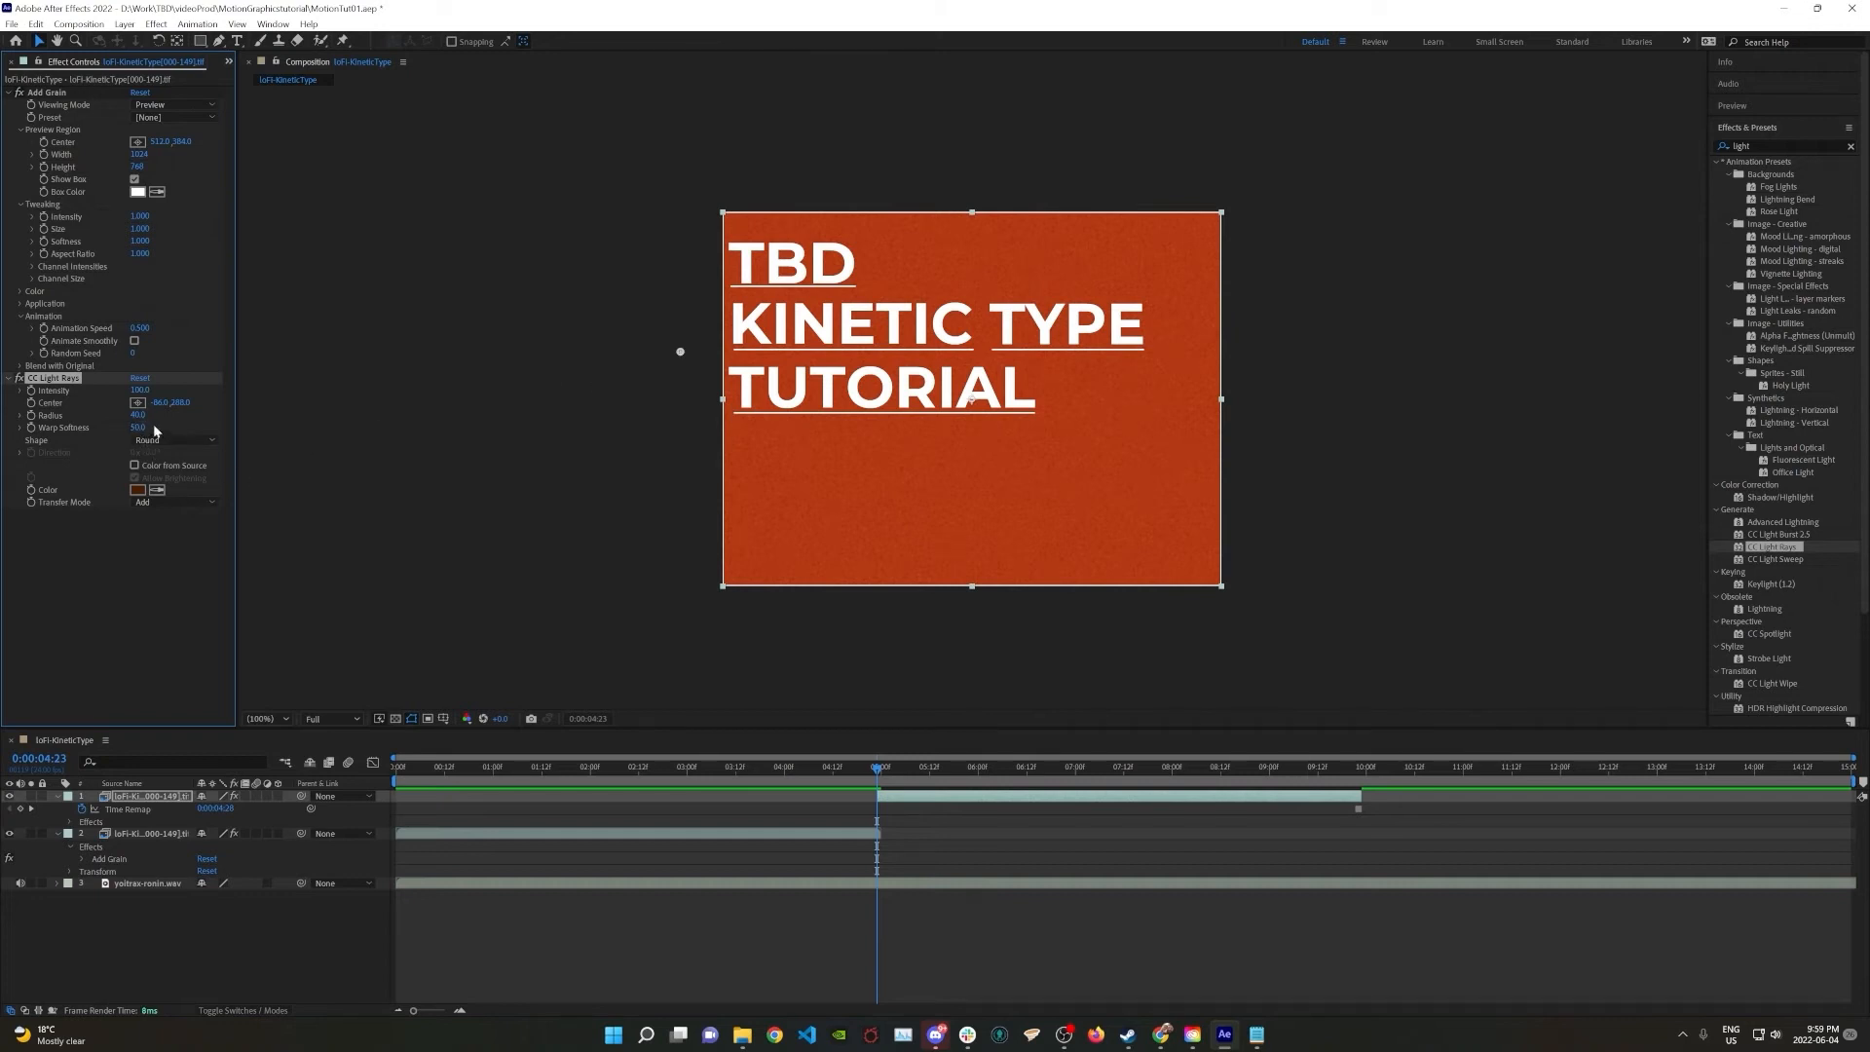
# Set the CC Light Rays color to dark gray 222222
pyautogui.click(139, 489)
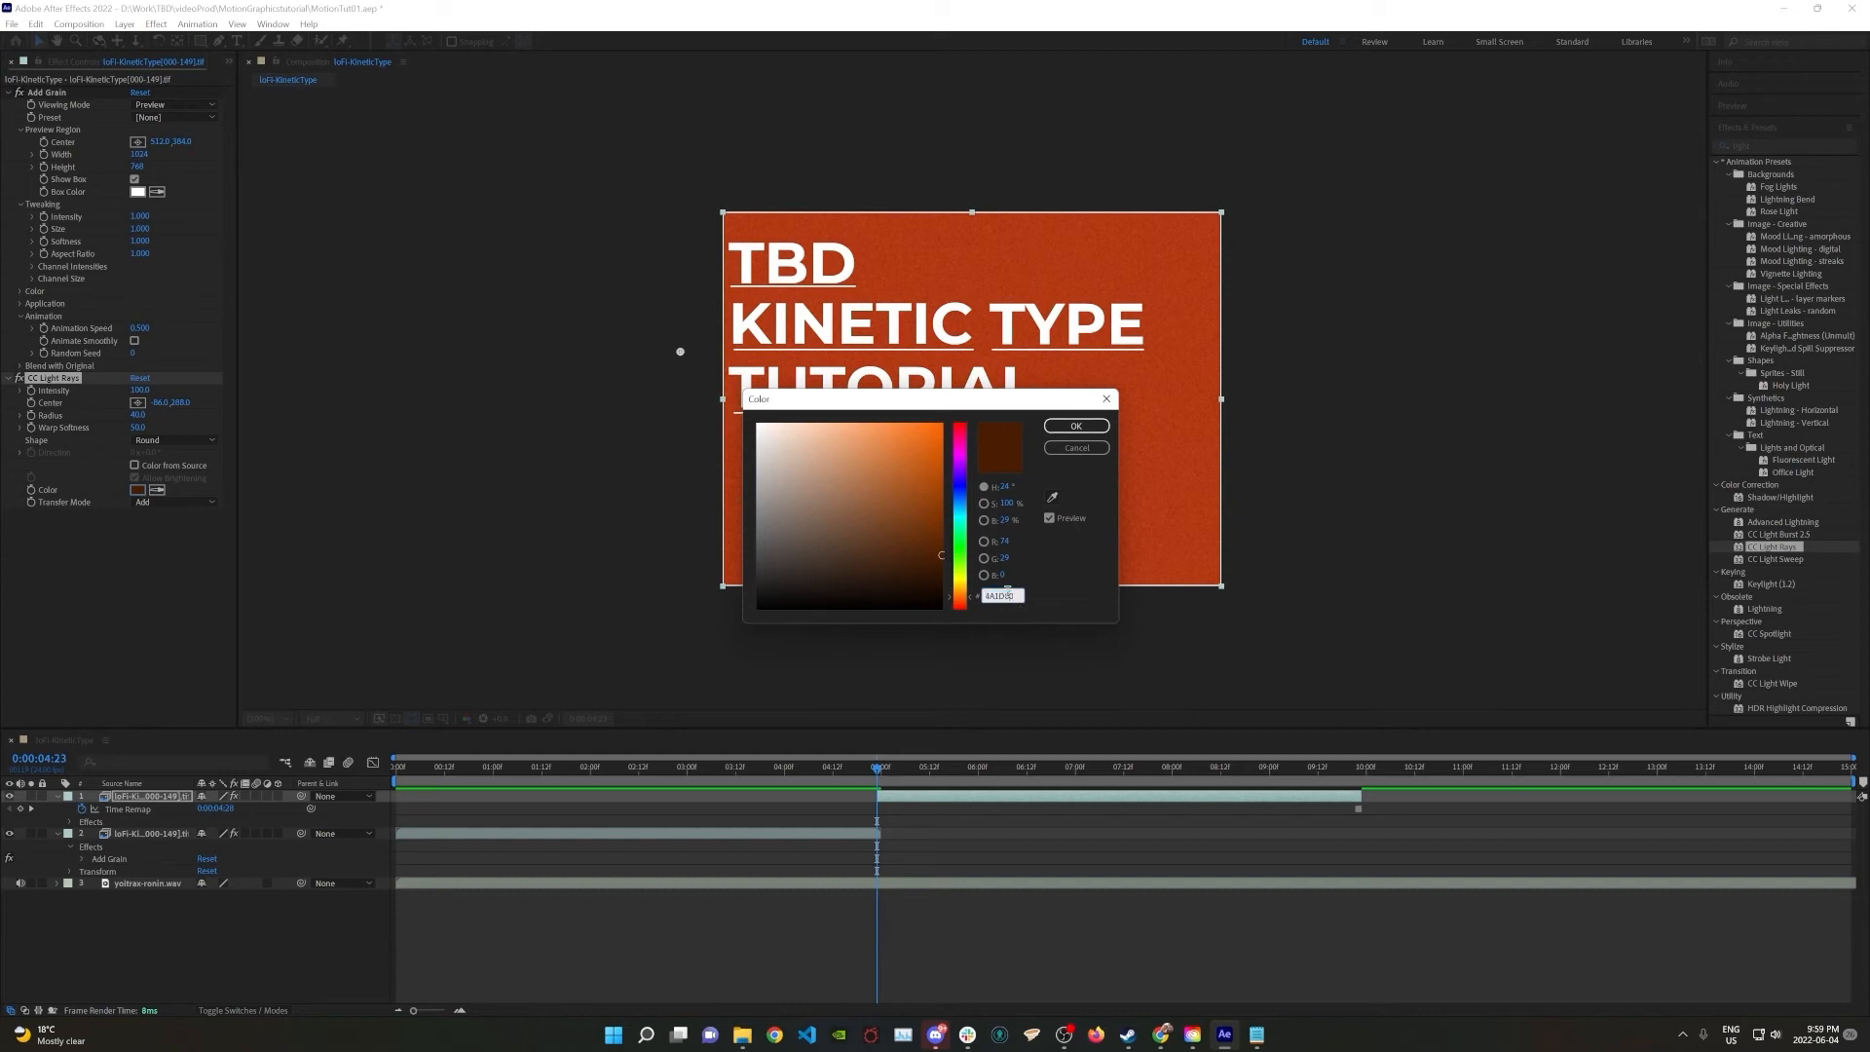
pyautogui.write('222222')
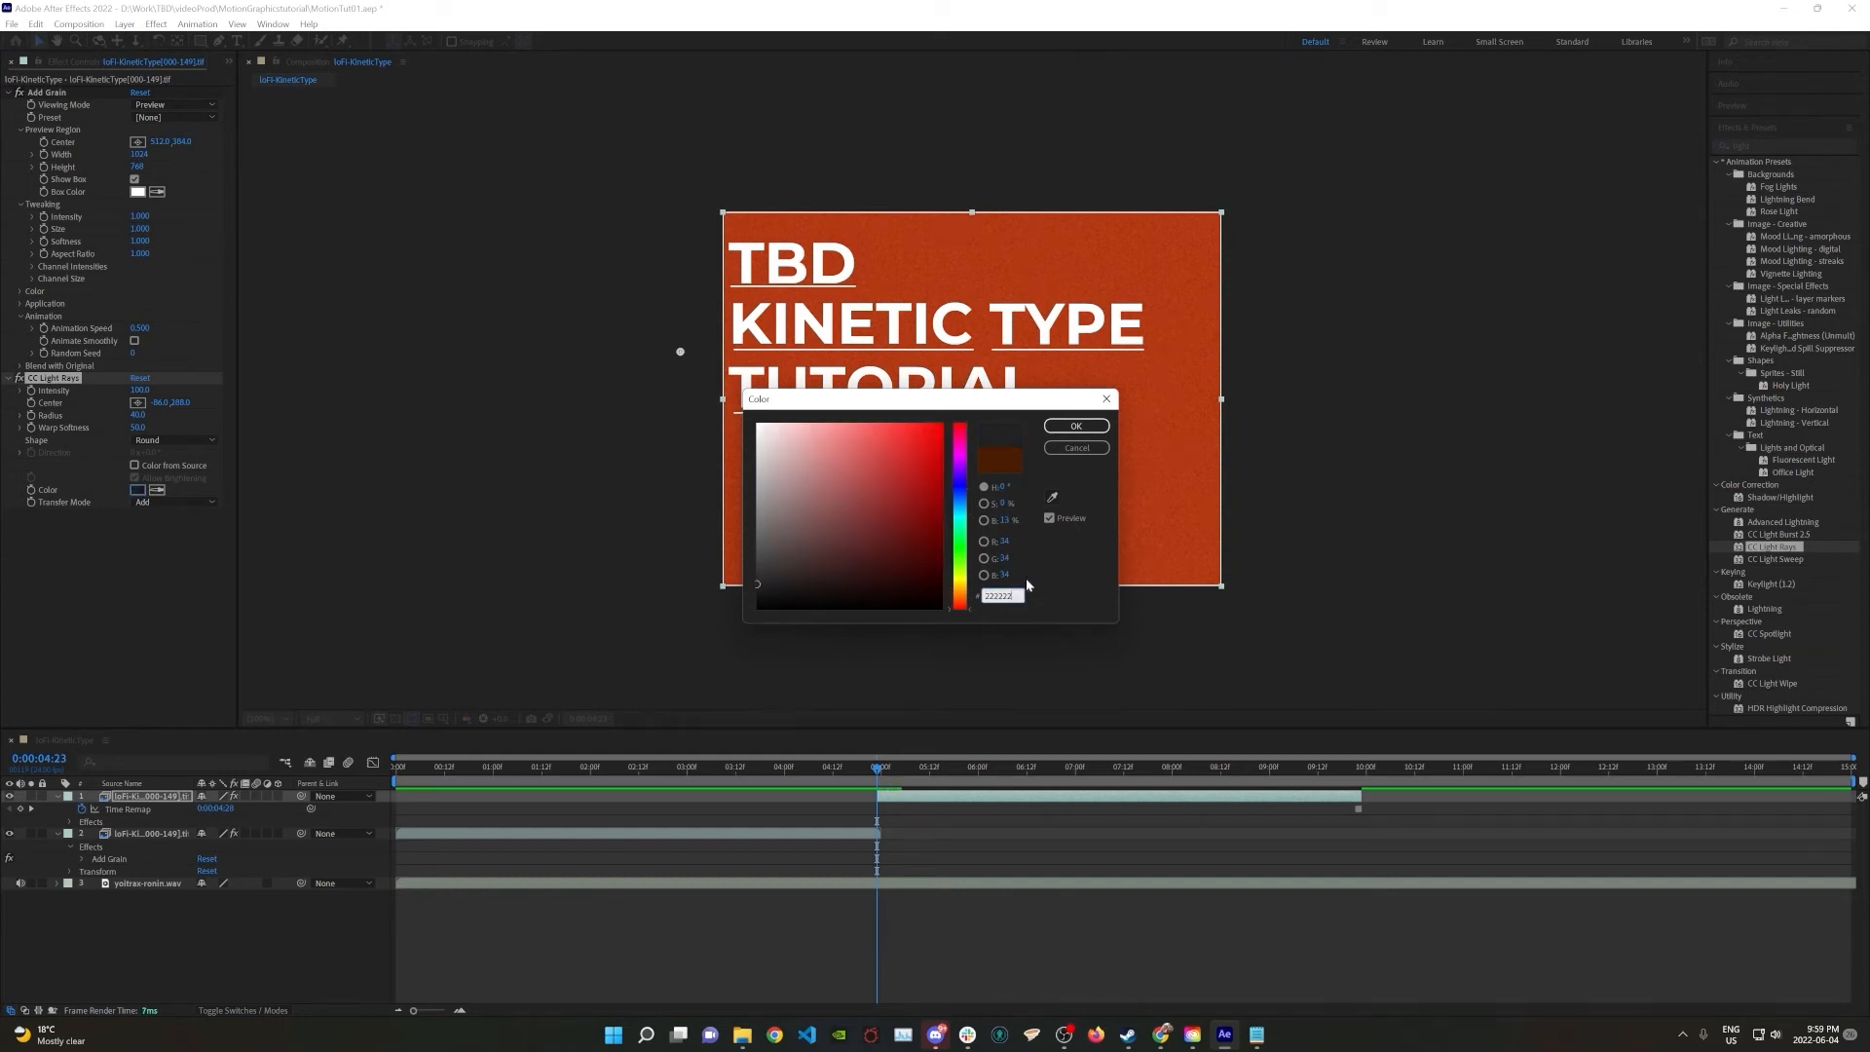
pyautogui.click(1076, 425)
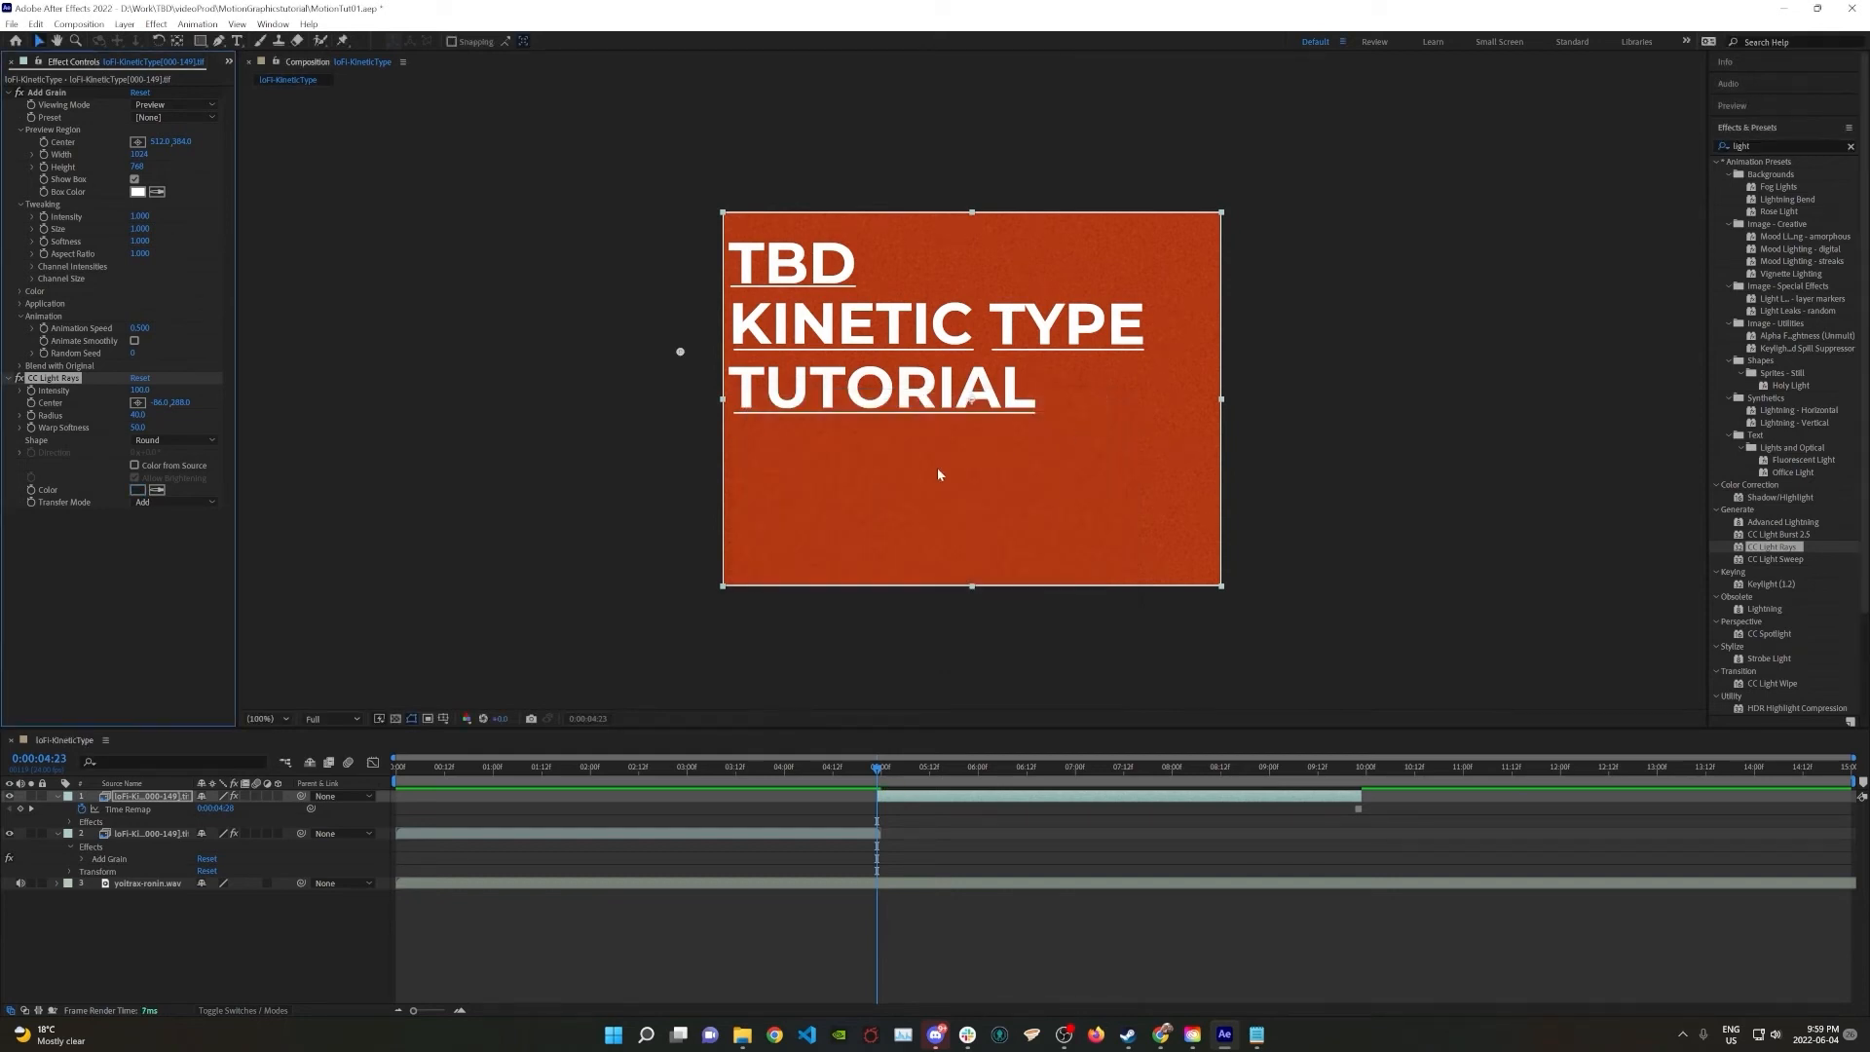
# Move the frozen layer's CC Light Rays center onto KINETIC, compare the Add and Screen transfer modes, and choose Screen
pyautogui.moveTo(685, 357); pyautogui.dragTo(783, 341)
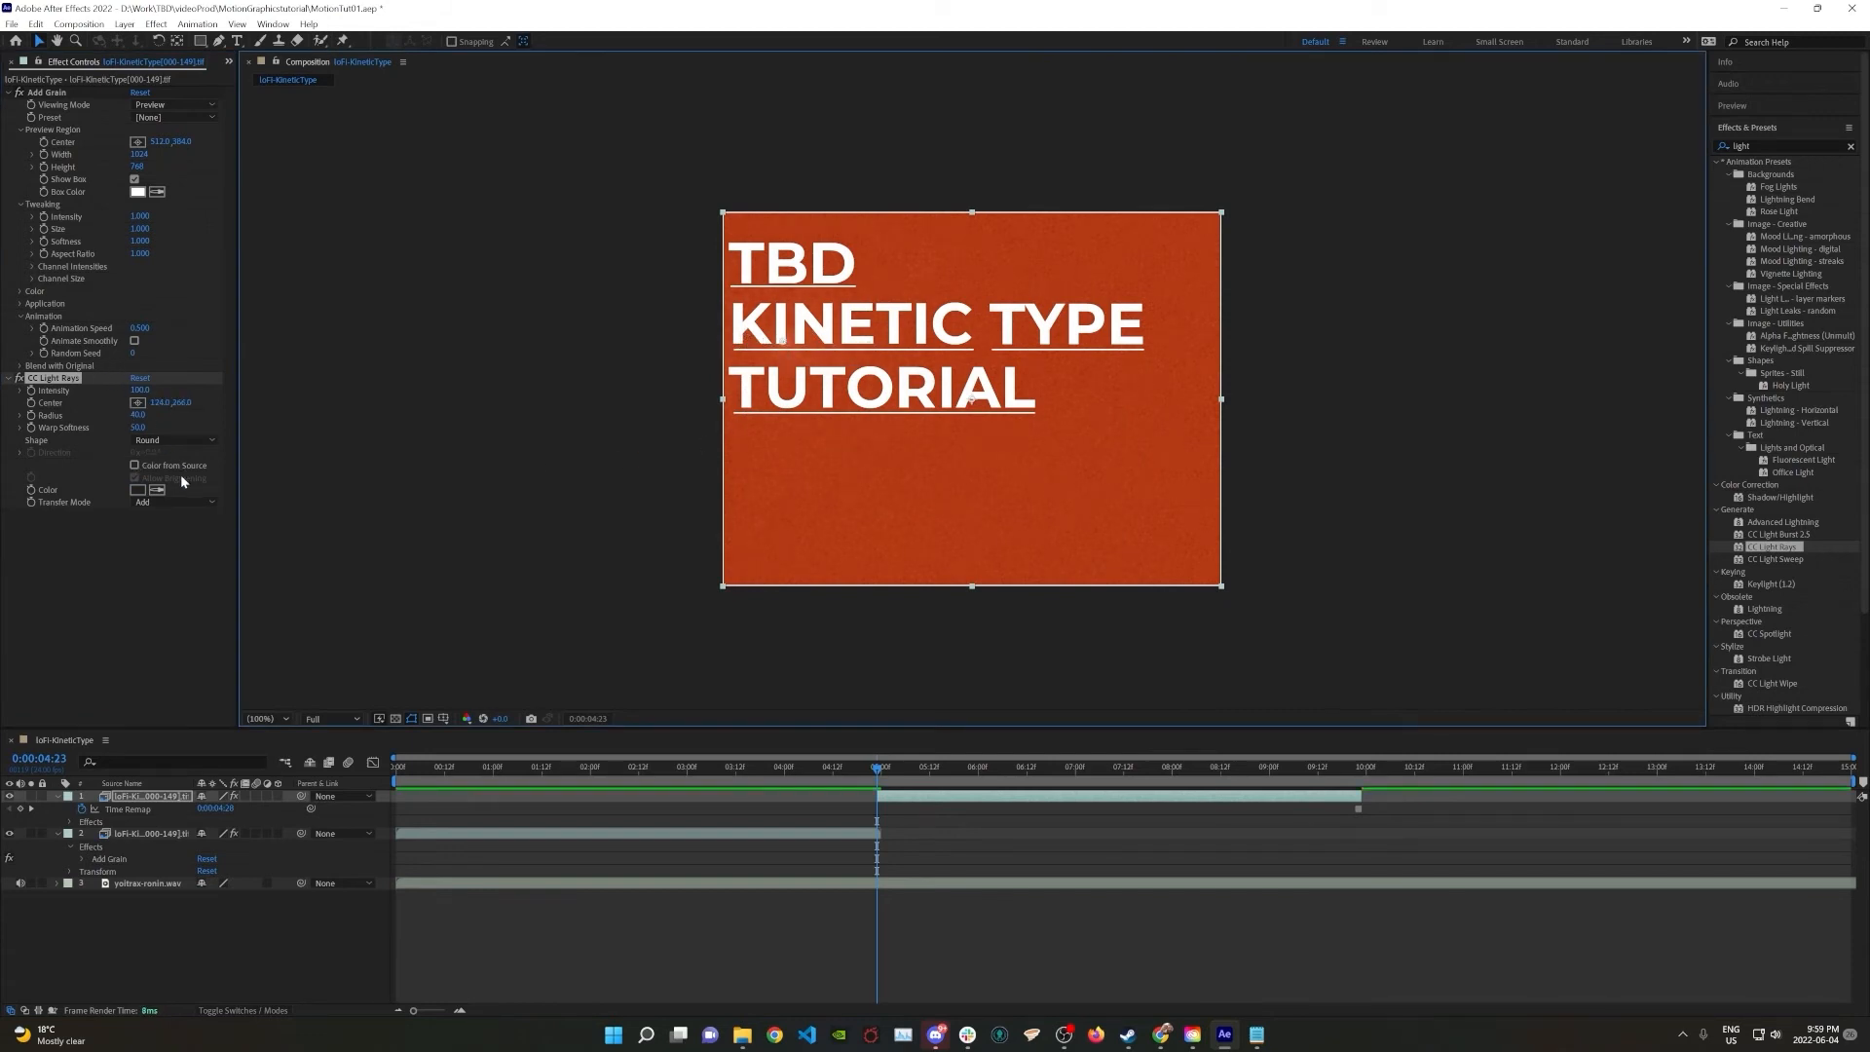
pyautogui.click(184, 506)
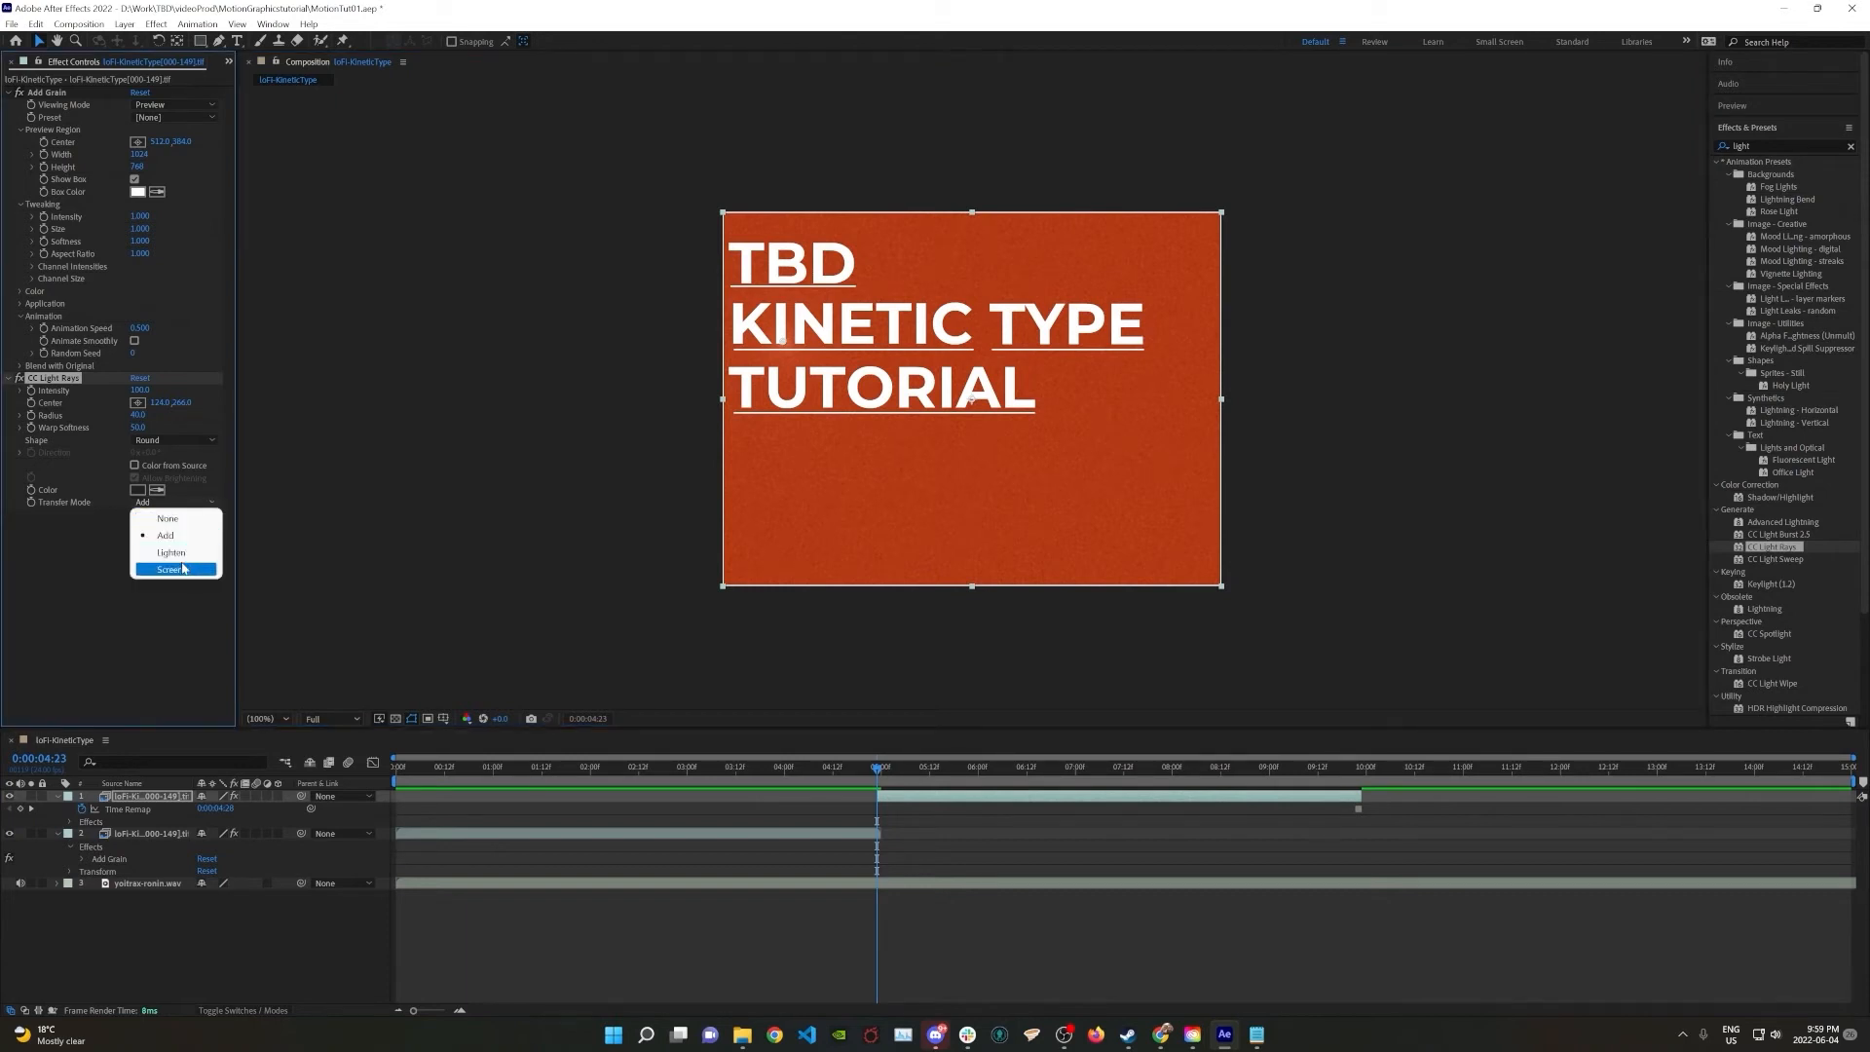
pyautogui.click(183, 568)
pyautogui.moveTo(786, 343); pyautogui.dragTo(767, 339)
pyautogui.click(175, 502)
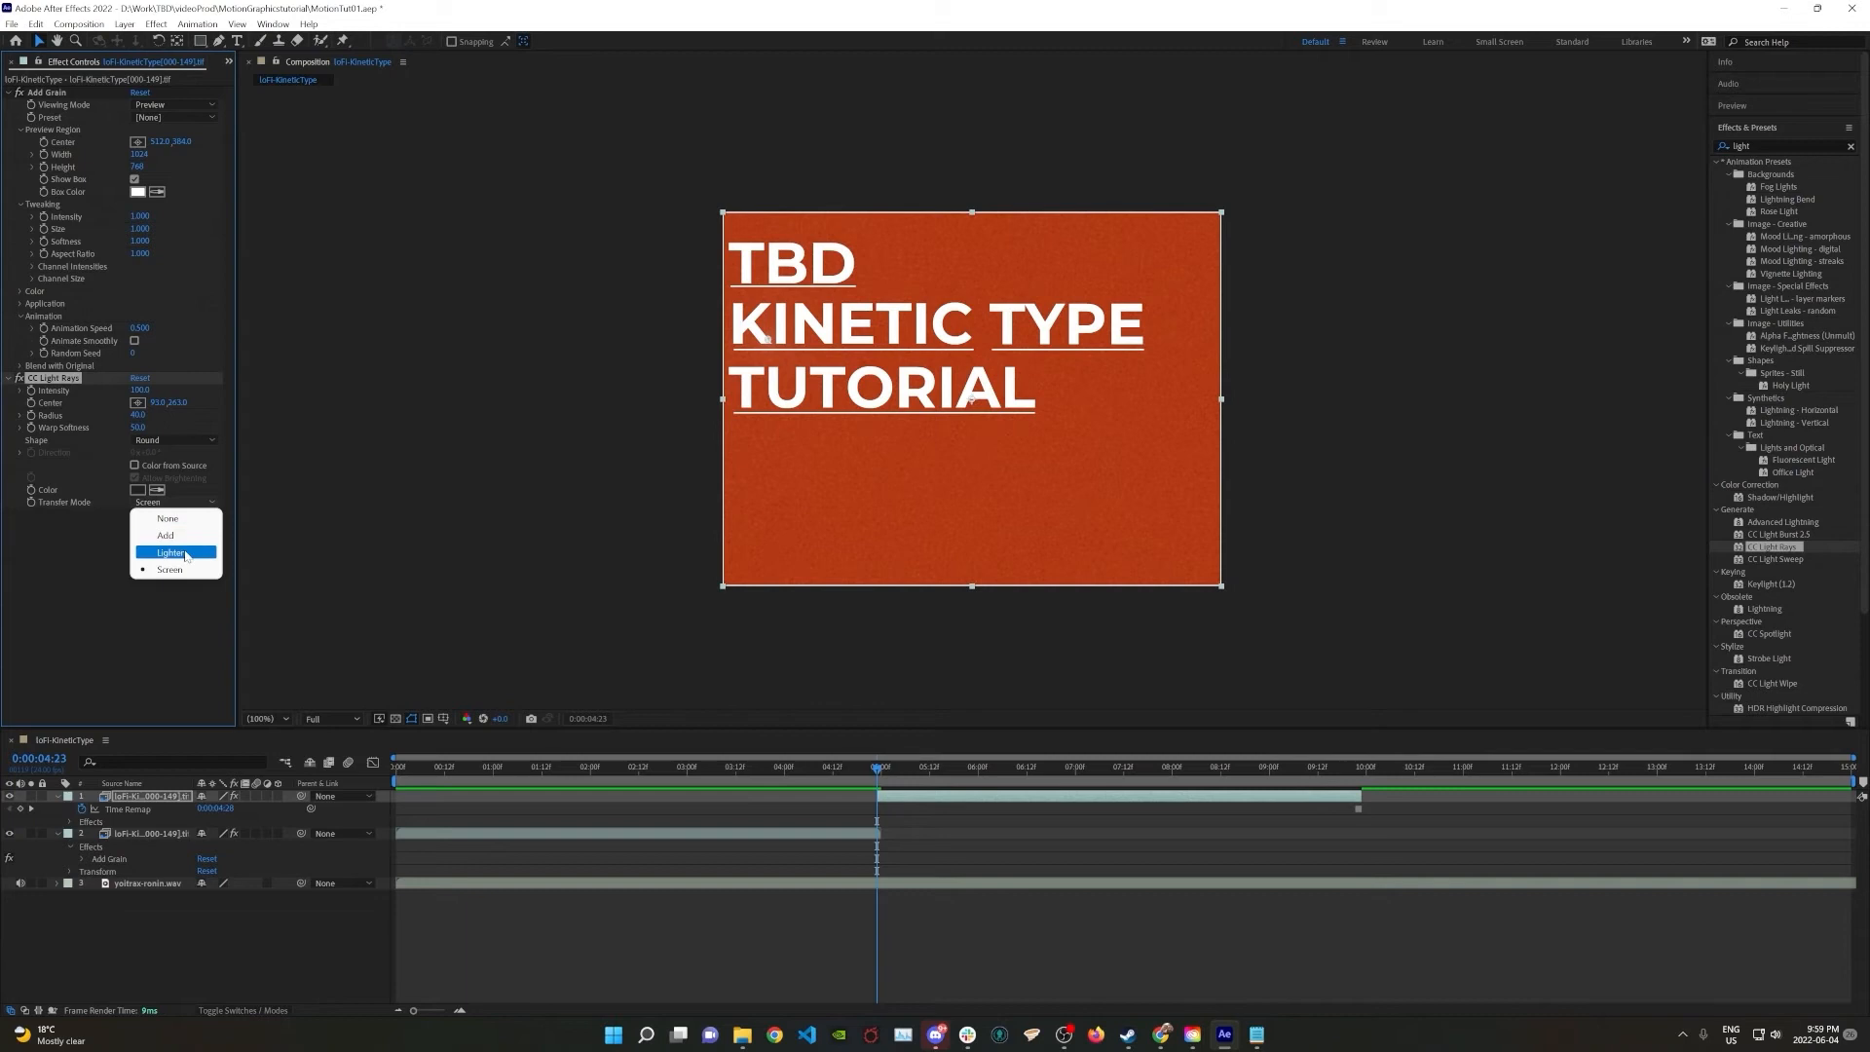
pyautogui.click(168, 535)
pyautogui.click(173, 502)
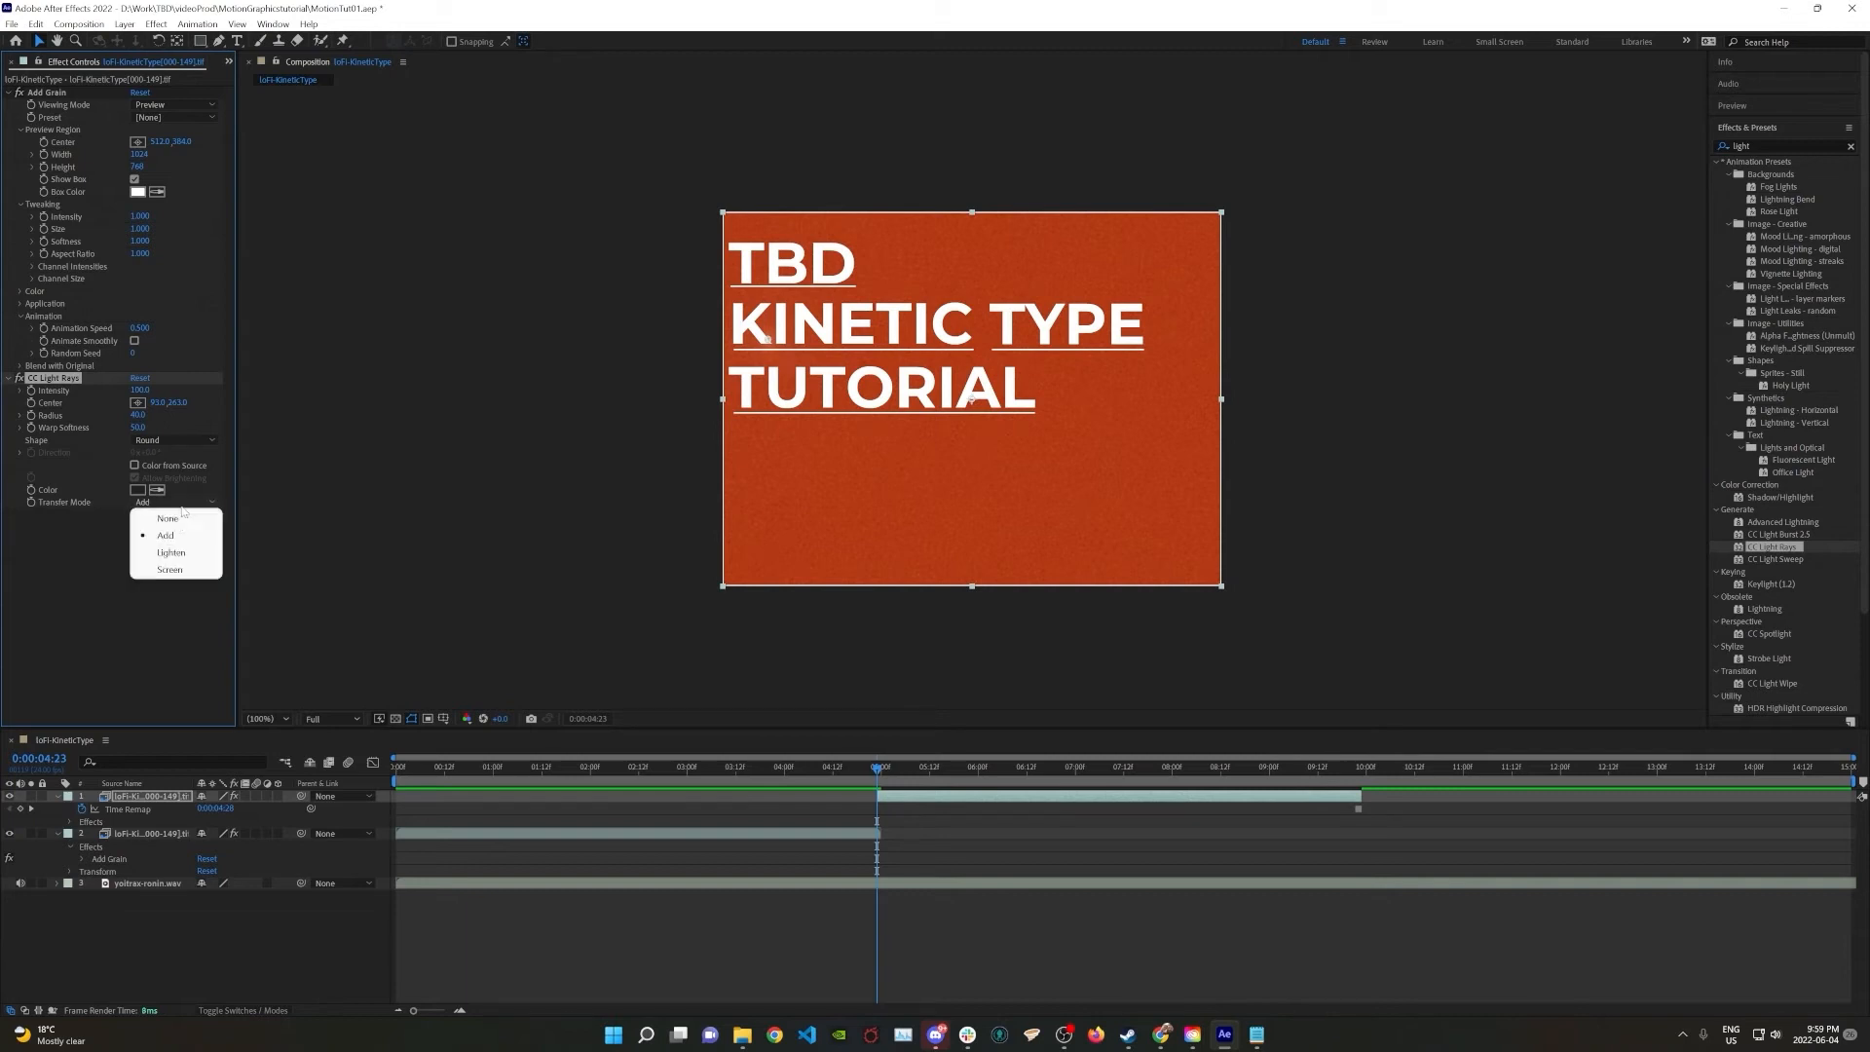
pyautogui.click(175, 569)
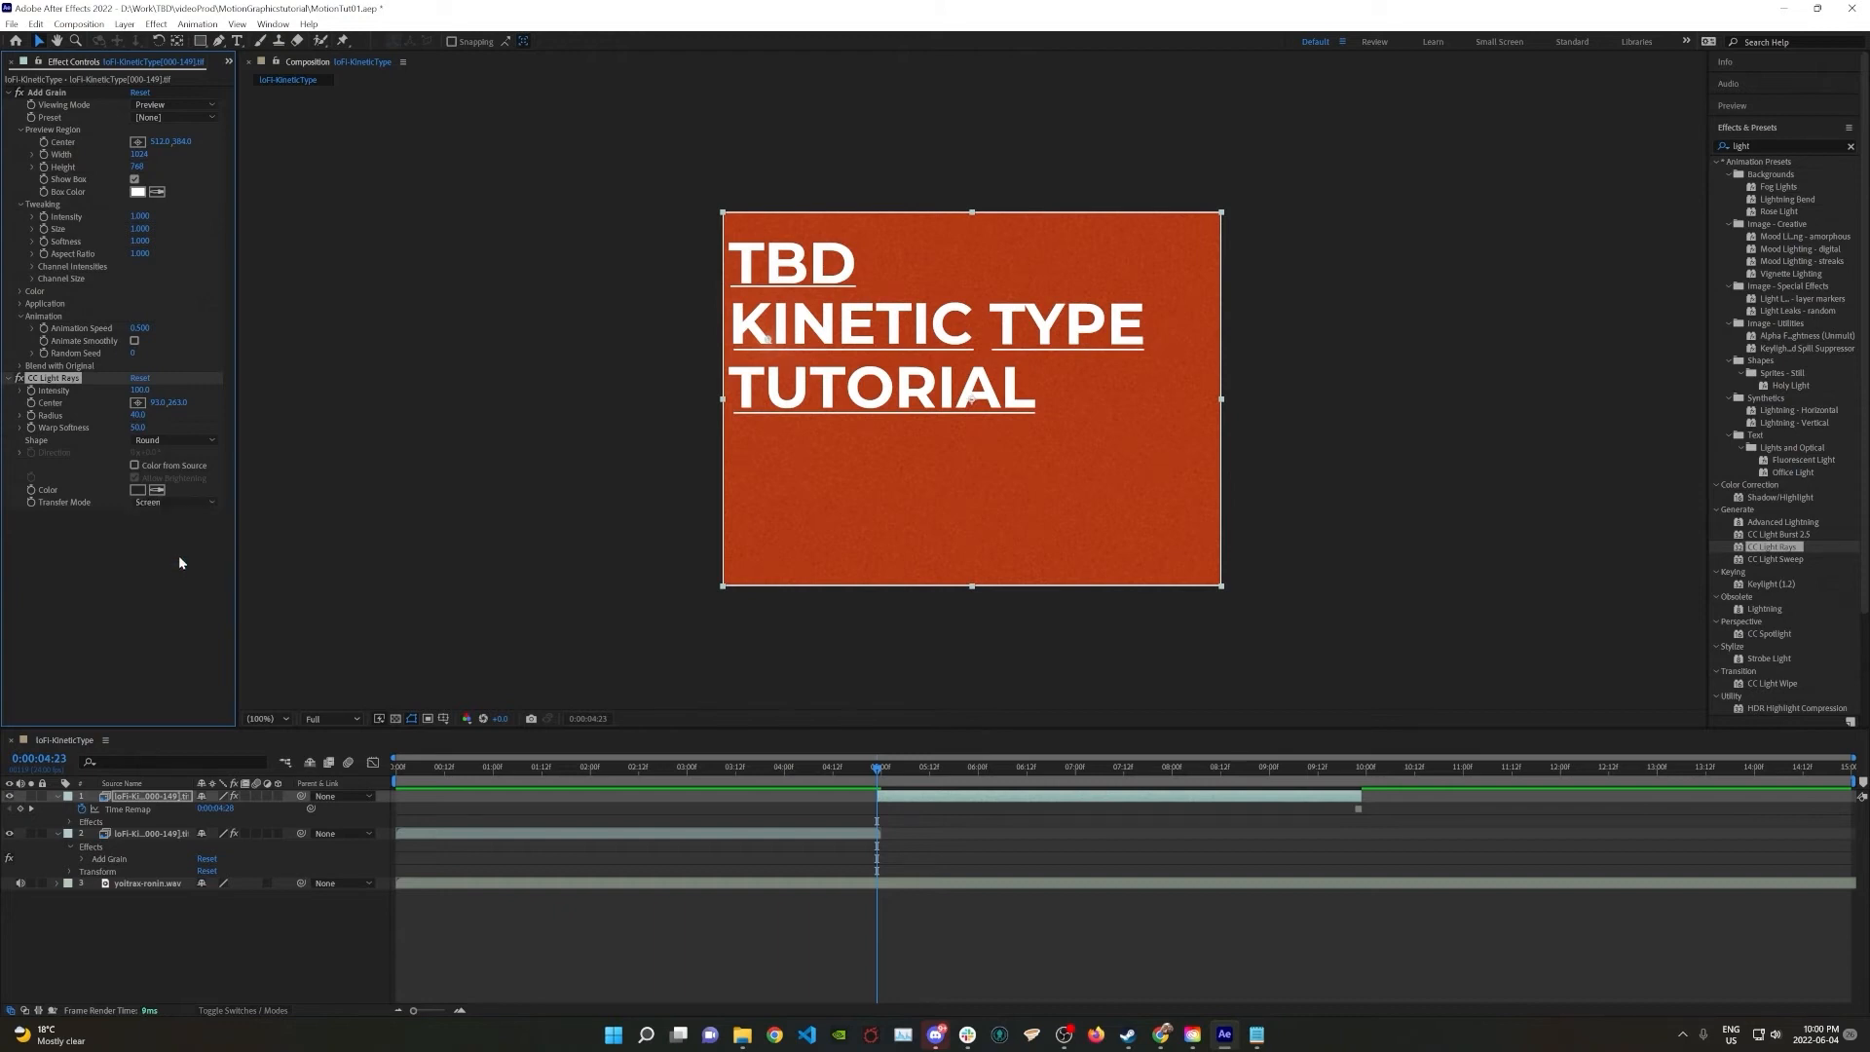
# Set the CC Light Rays color to white FFFFFF
pyautogui.click(137, 491)
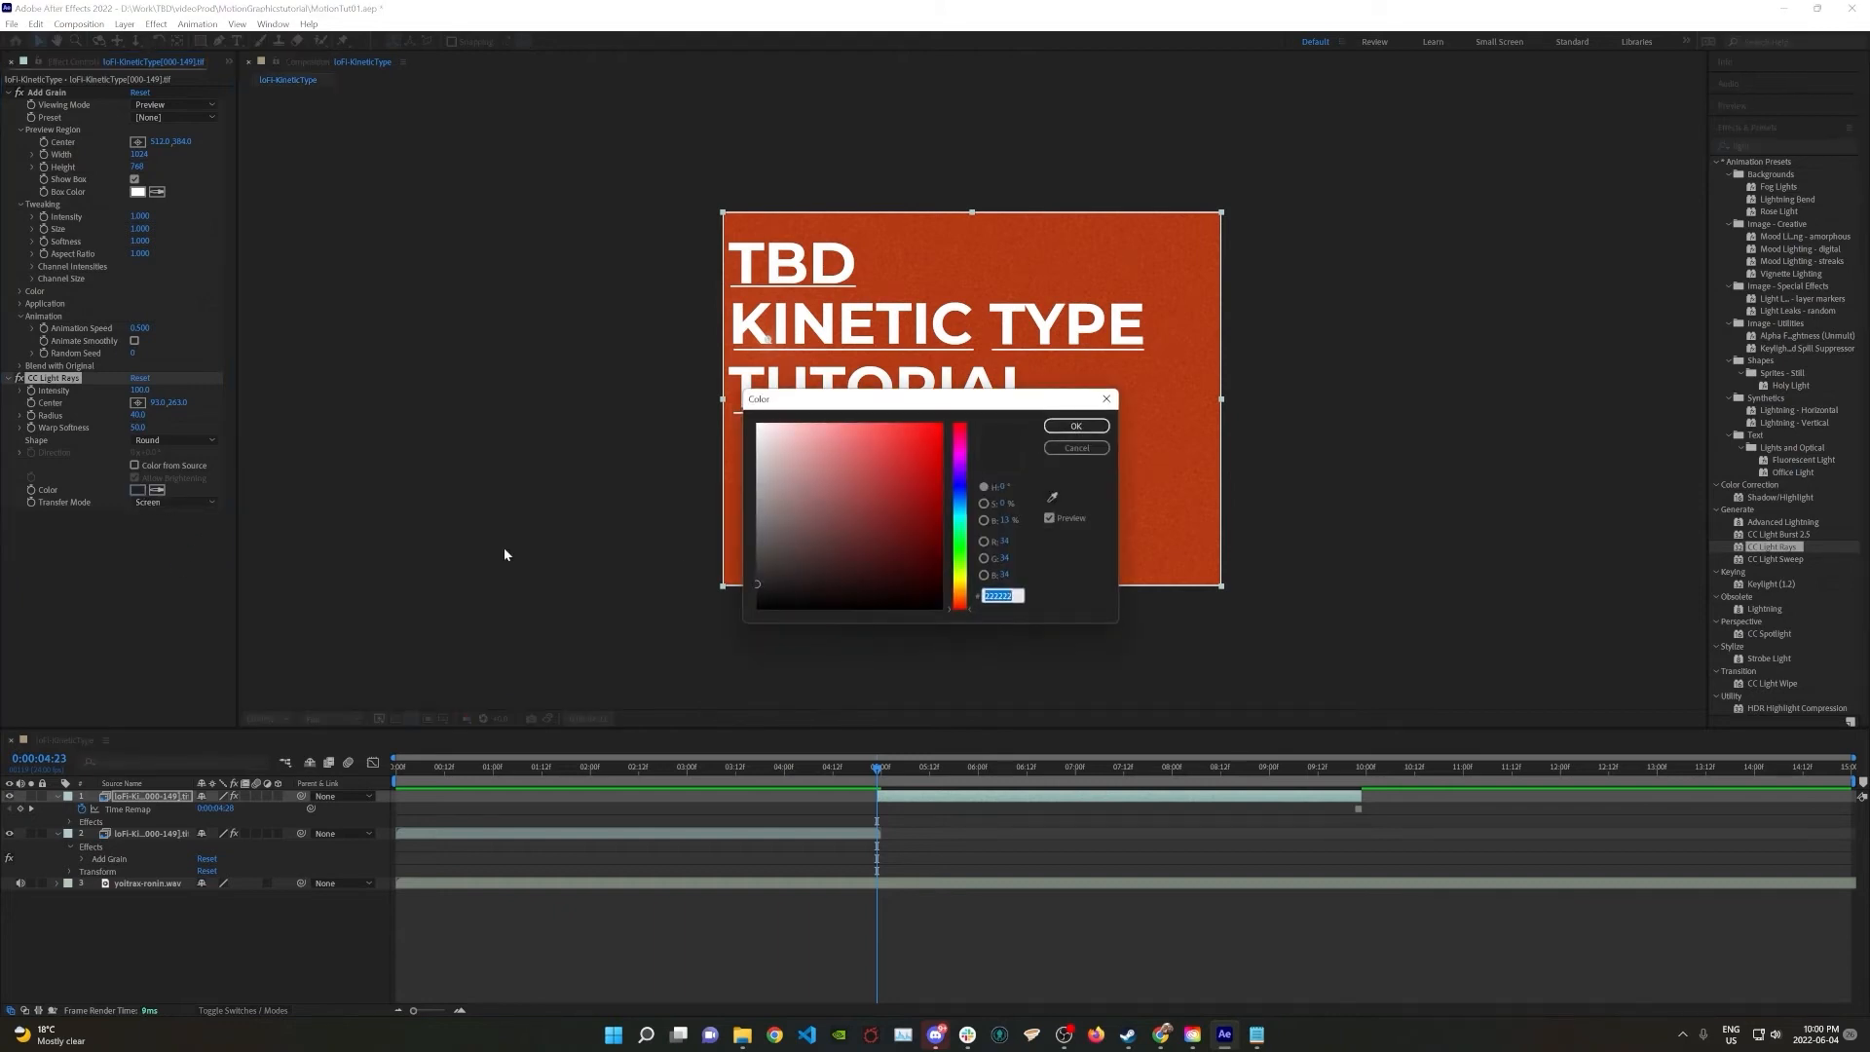
pyautogui.write('ffffff')
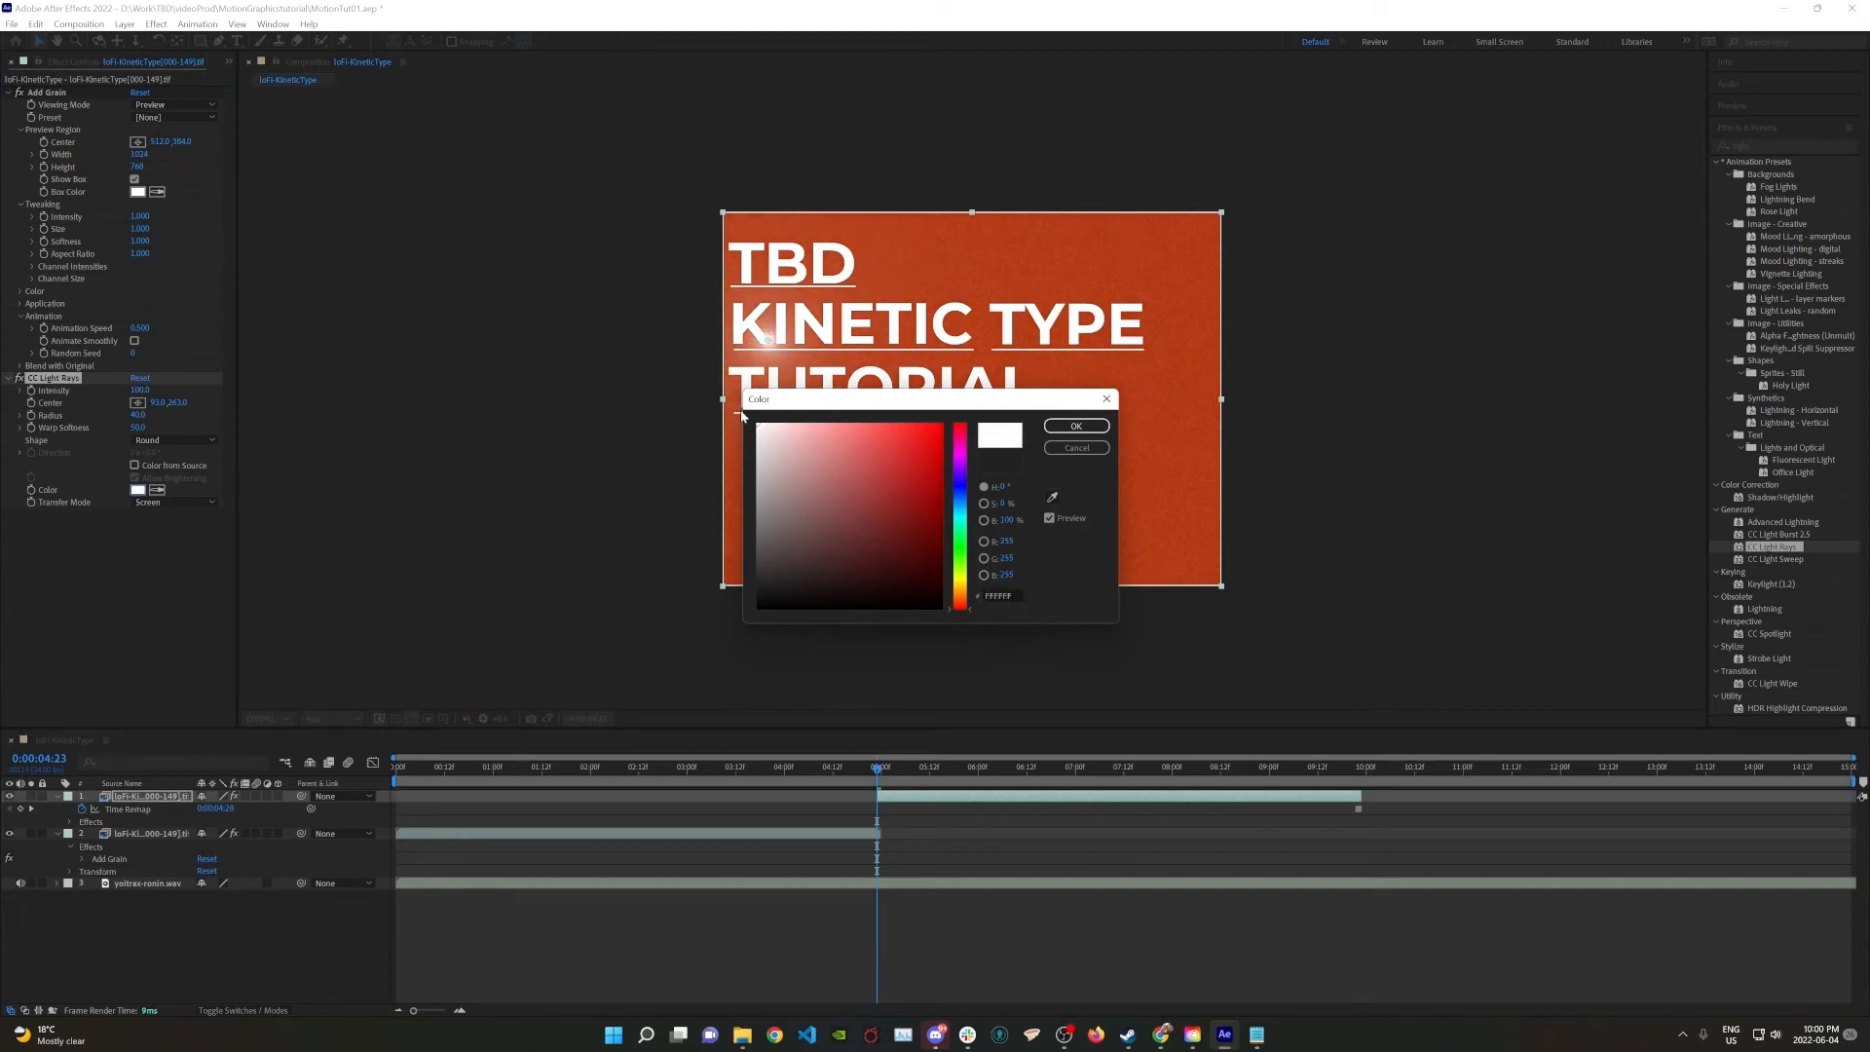
pyautogui.click(1103, 426)
# Move the CC Light Rays center outside the image's left edge beside TBD and turn Color from Source back on
pyautogui.moveTo(769, 340); pyautogui.dragTo(685, 269)
pyautogui.click(136, 467)
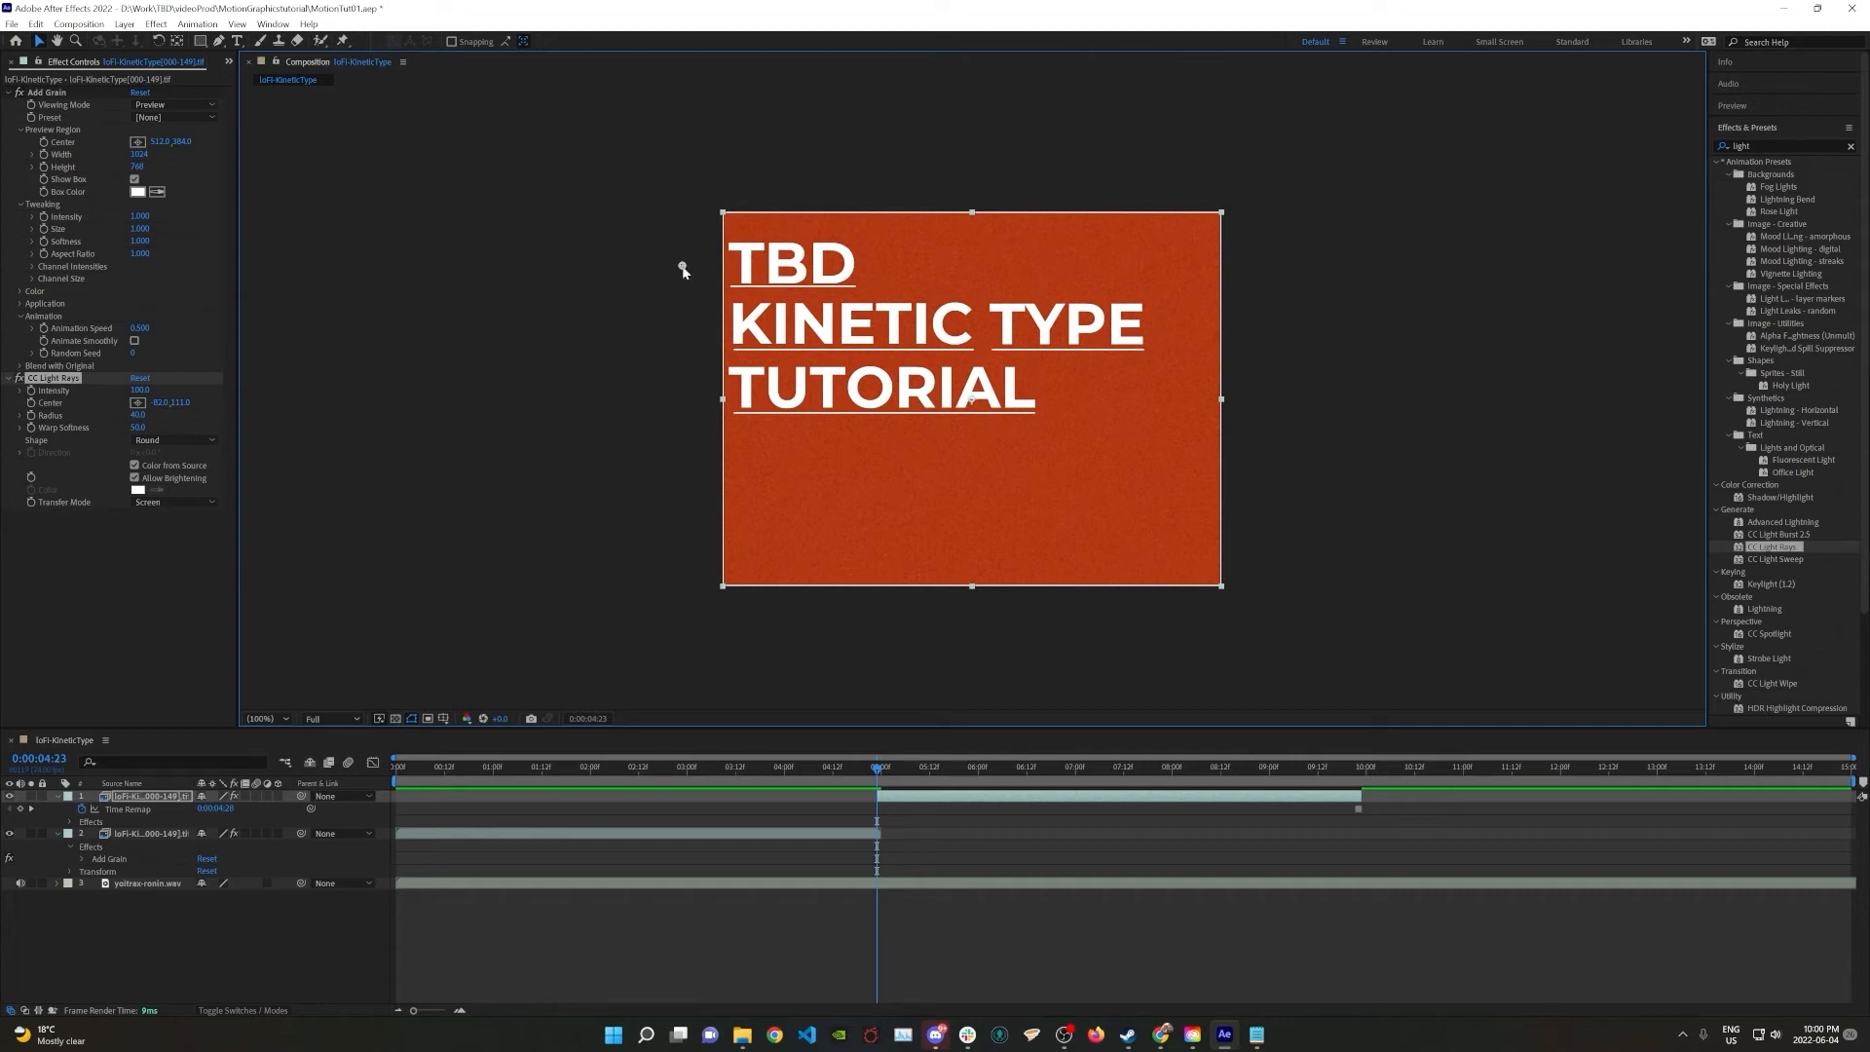
pyautogui.moveTo(683, 272); pyautogui.dragTo(678, 274)
# Add two more CC Light Rays effects to the frozen layer, placing their centers outside the image's left edge beside KINETIC and TUTORIAL
pyautogui.click(55, 385)
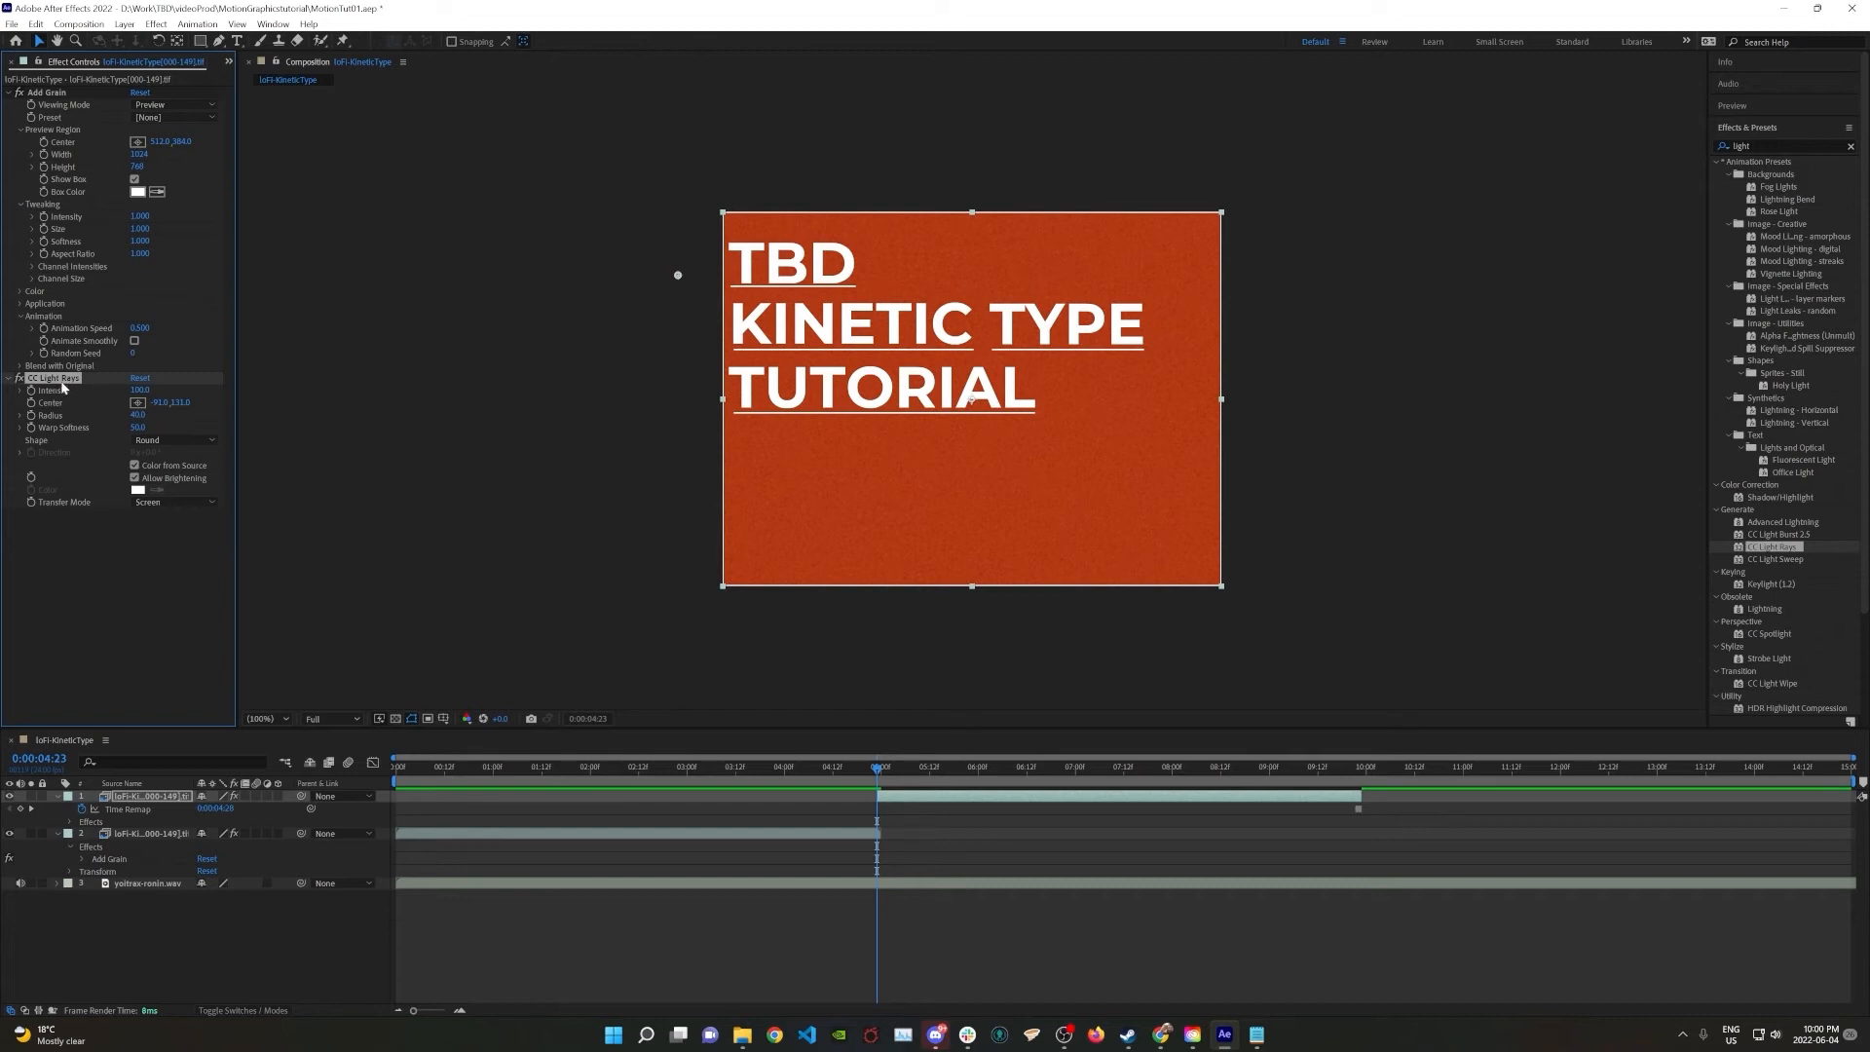
pyautogui.doubleClick(1772, 548)
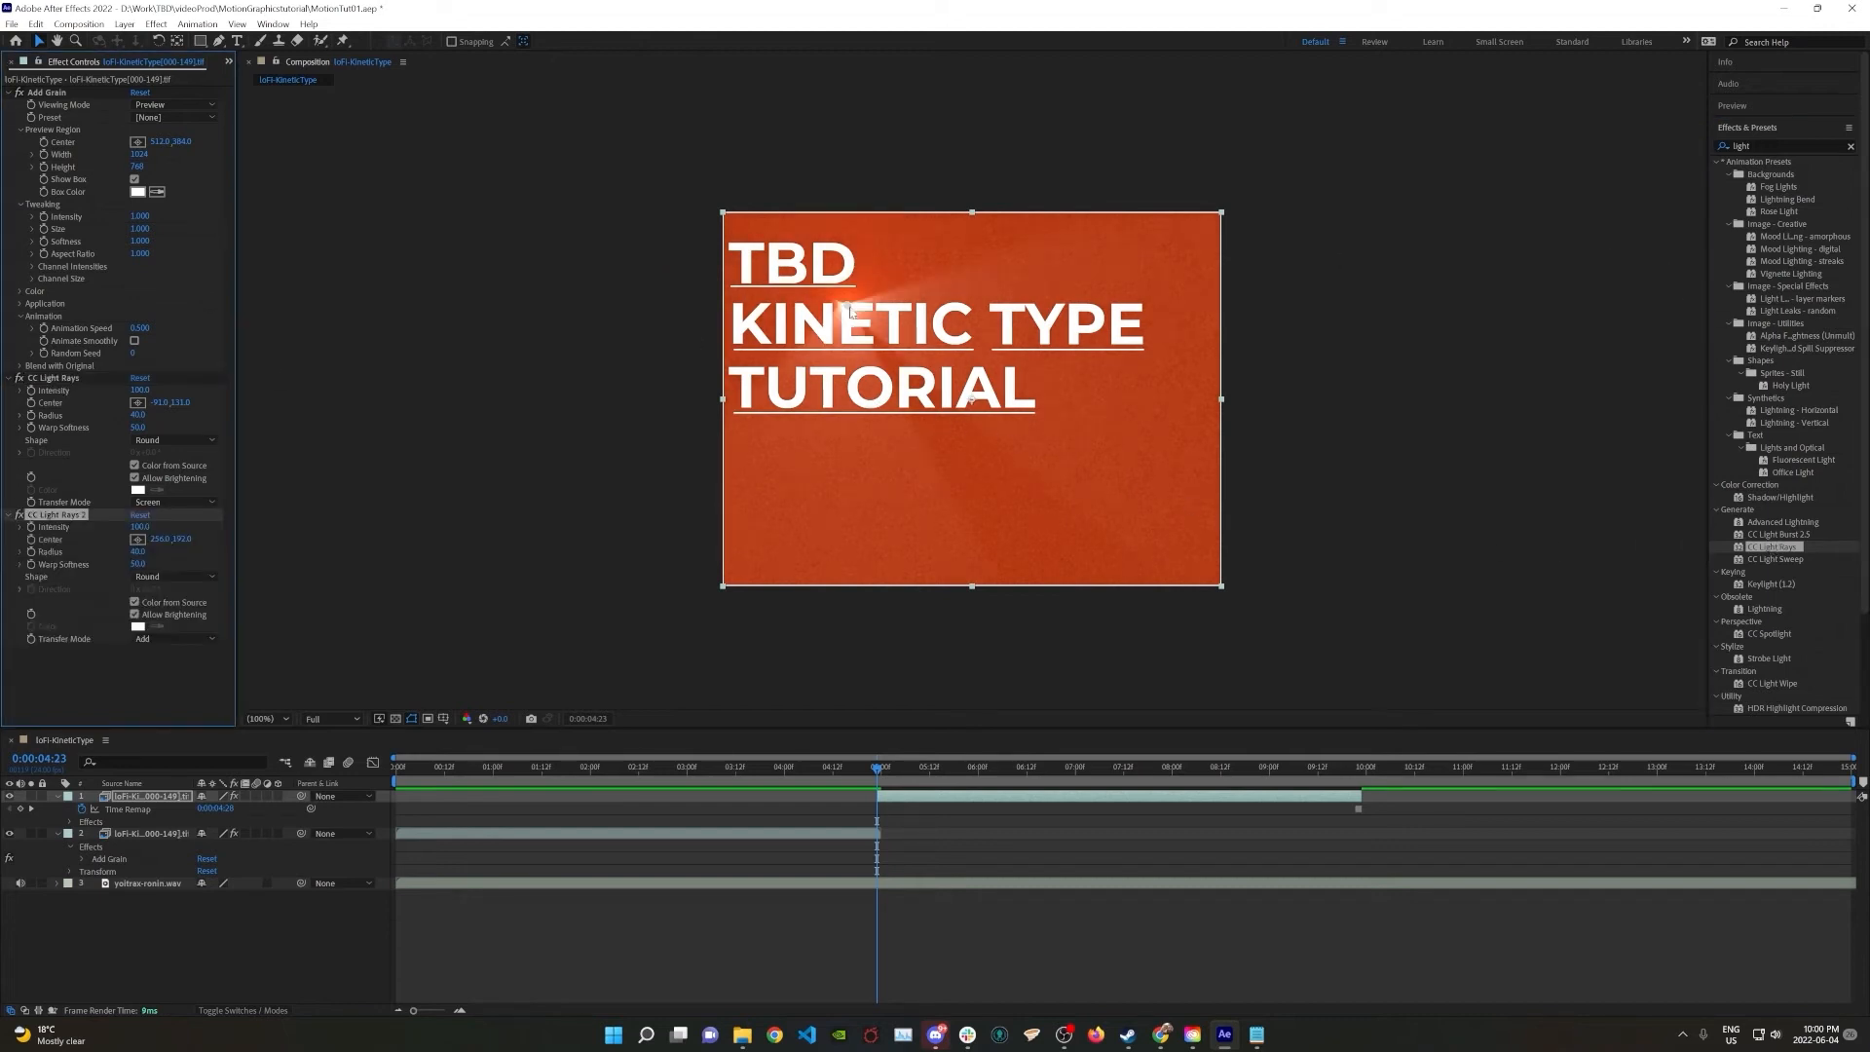
pyautogui.moveTo(851, 311); pyautogui.dragTo(701, 332)
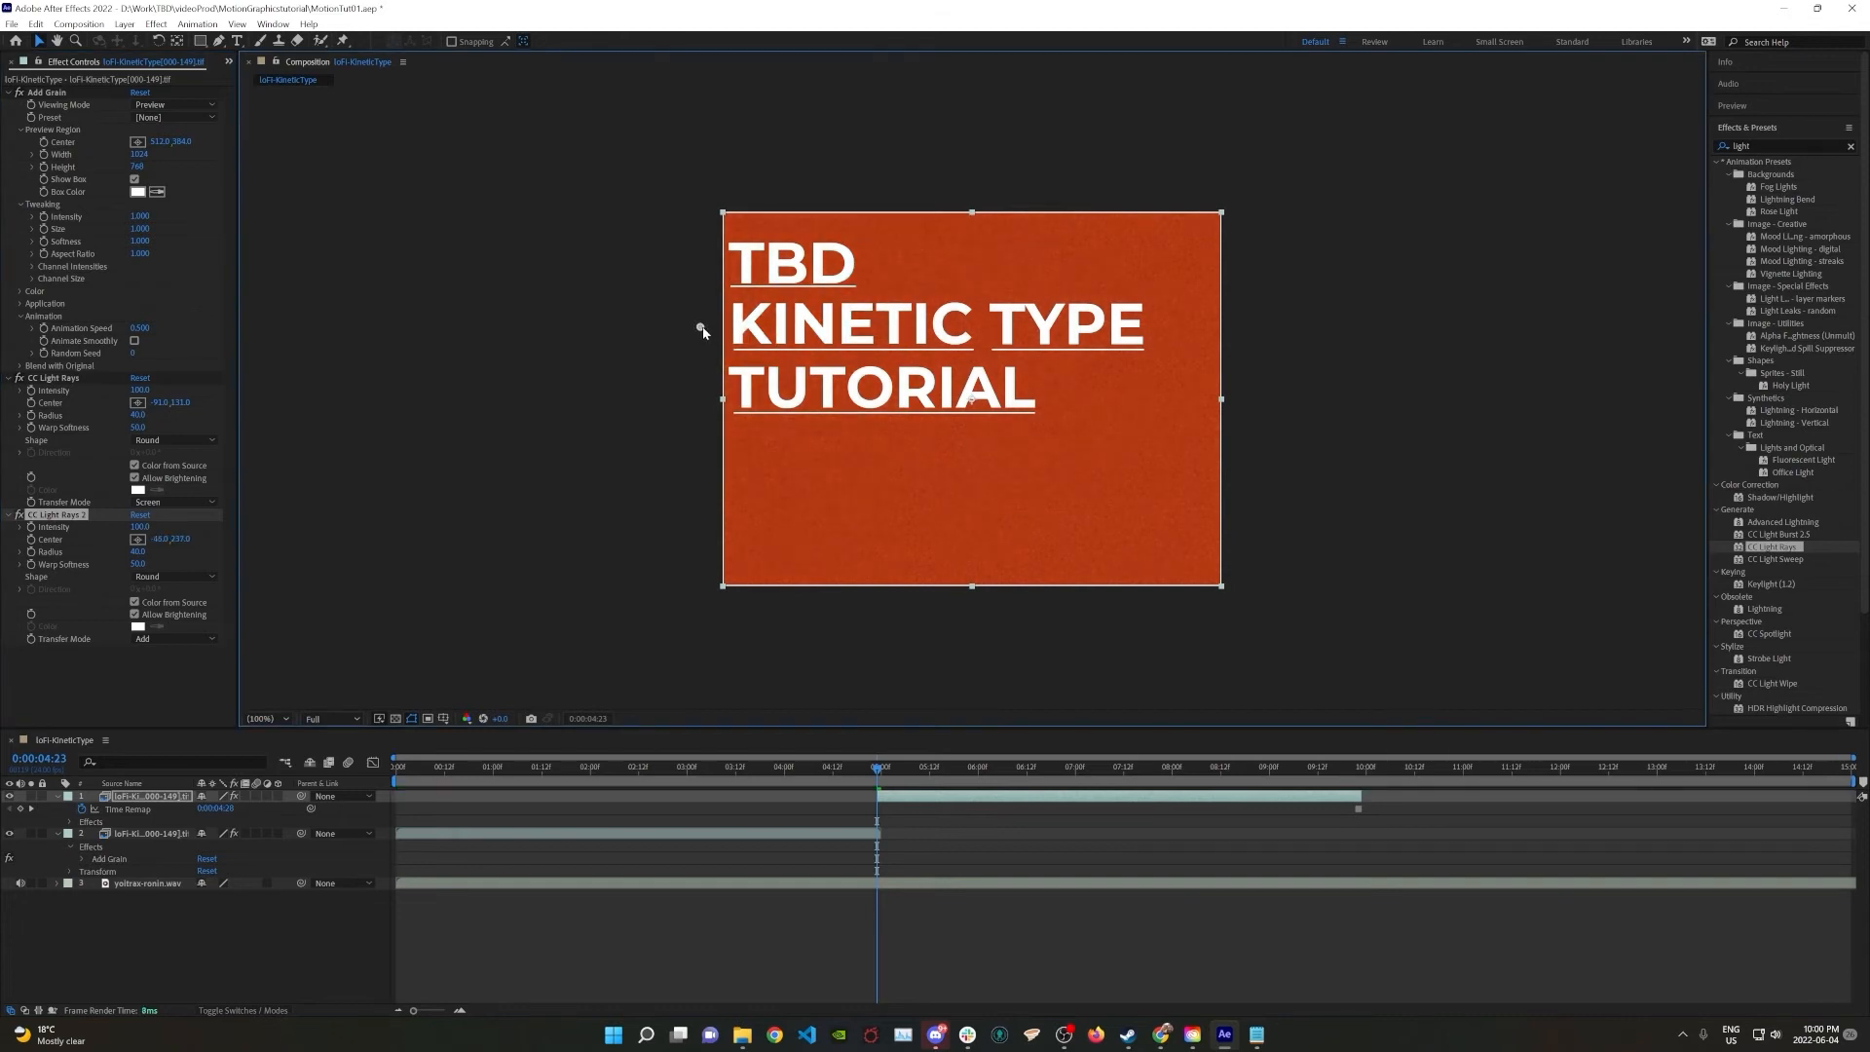
pyautogui.doubleClick(1765, 548)
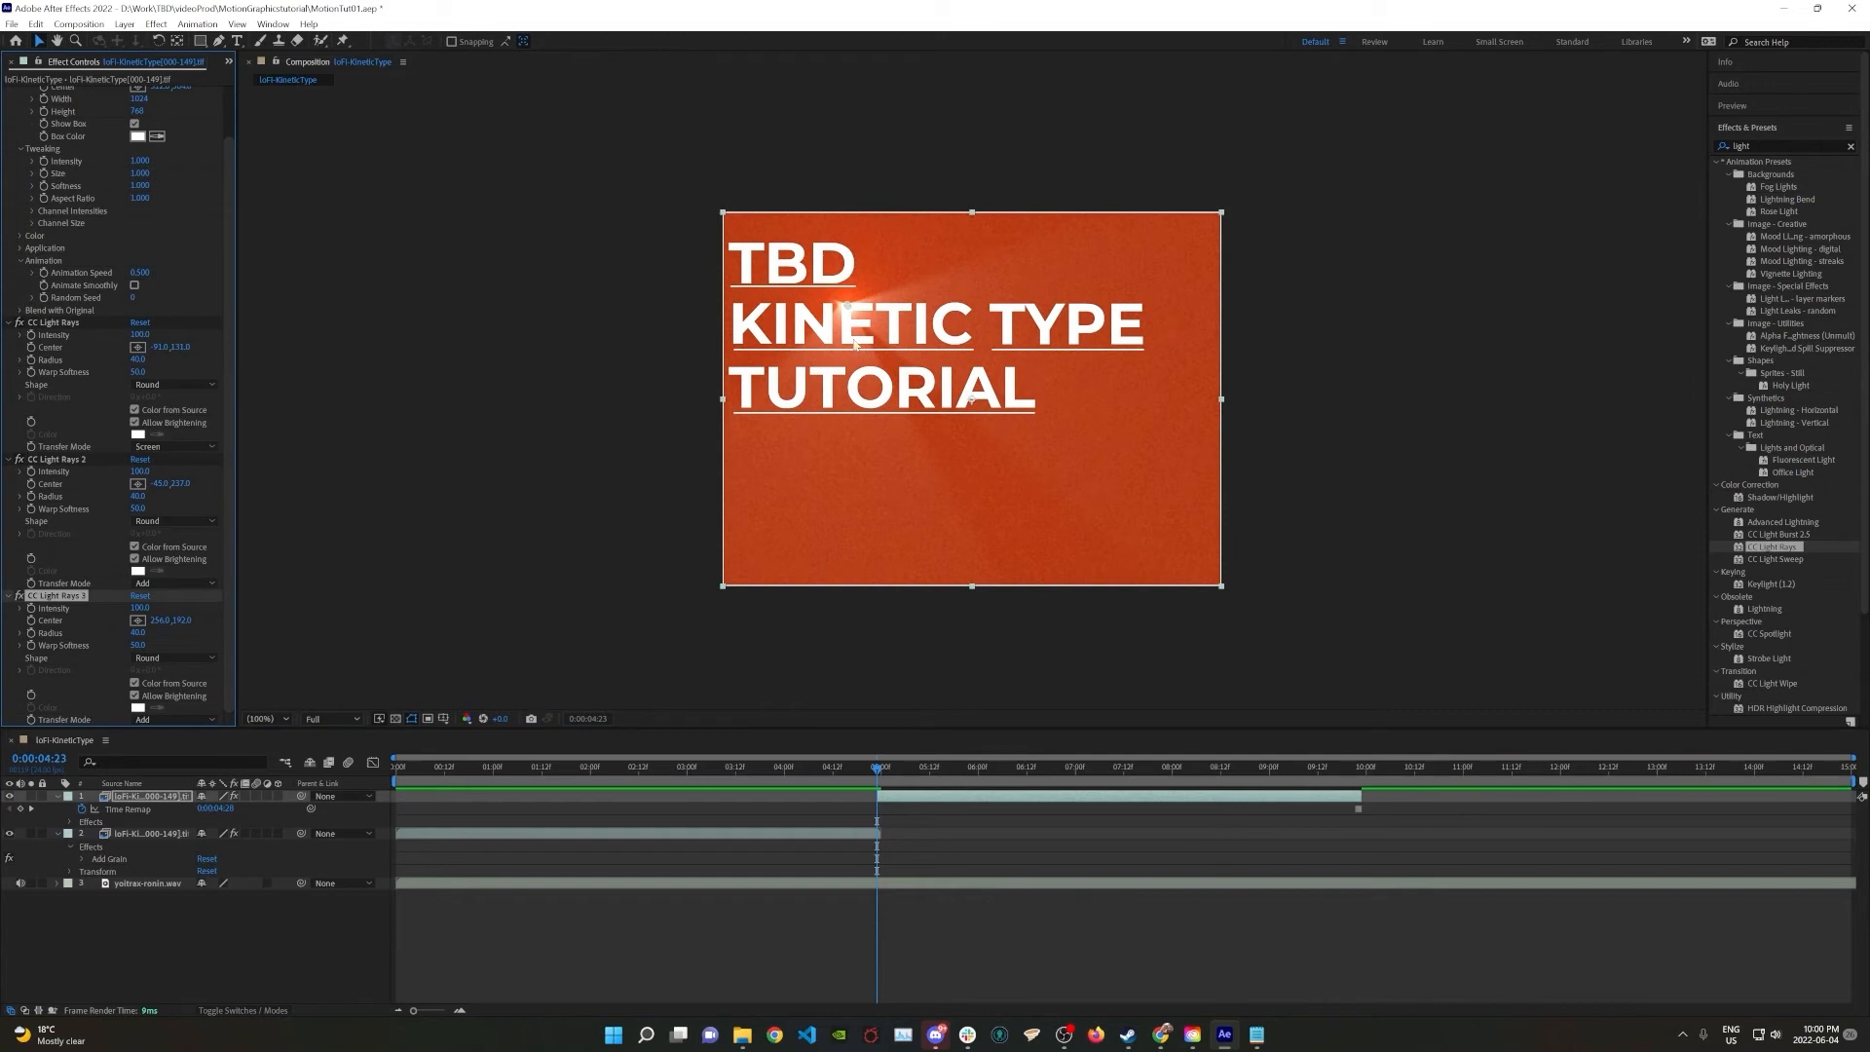
pyautogui.moveTo(848, 311); pyautogui.dragTo(701, 398)
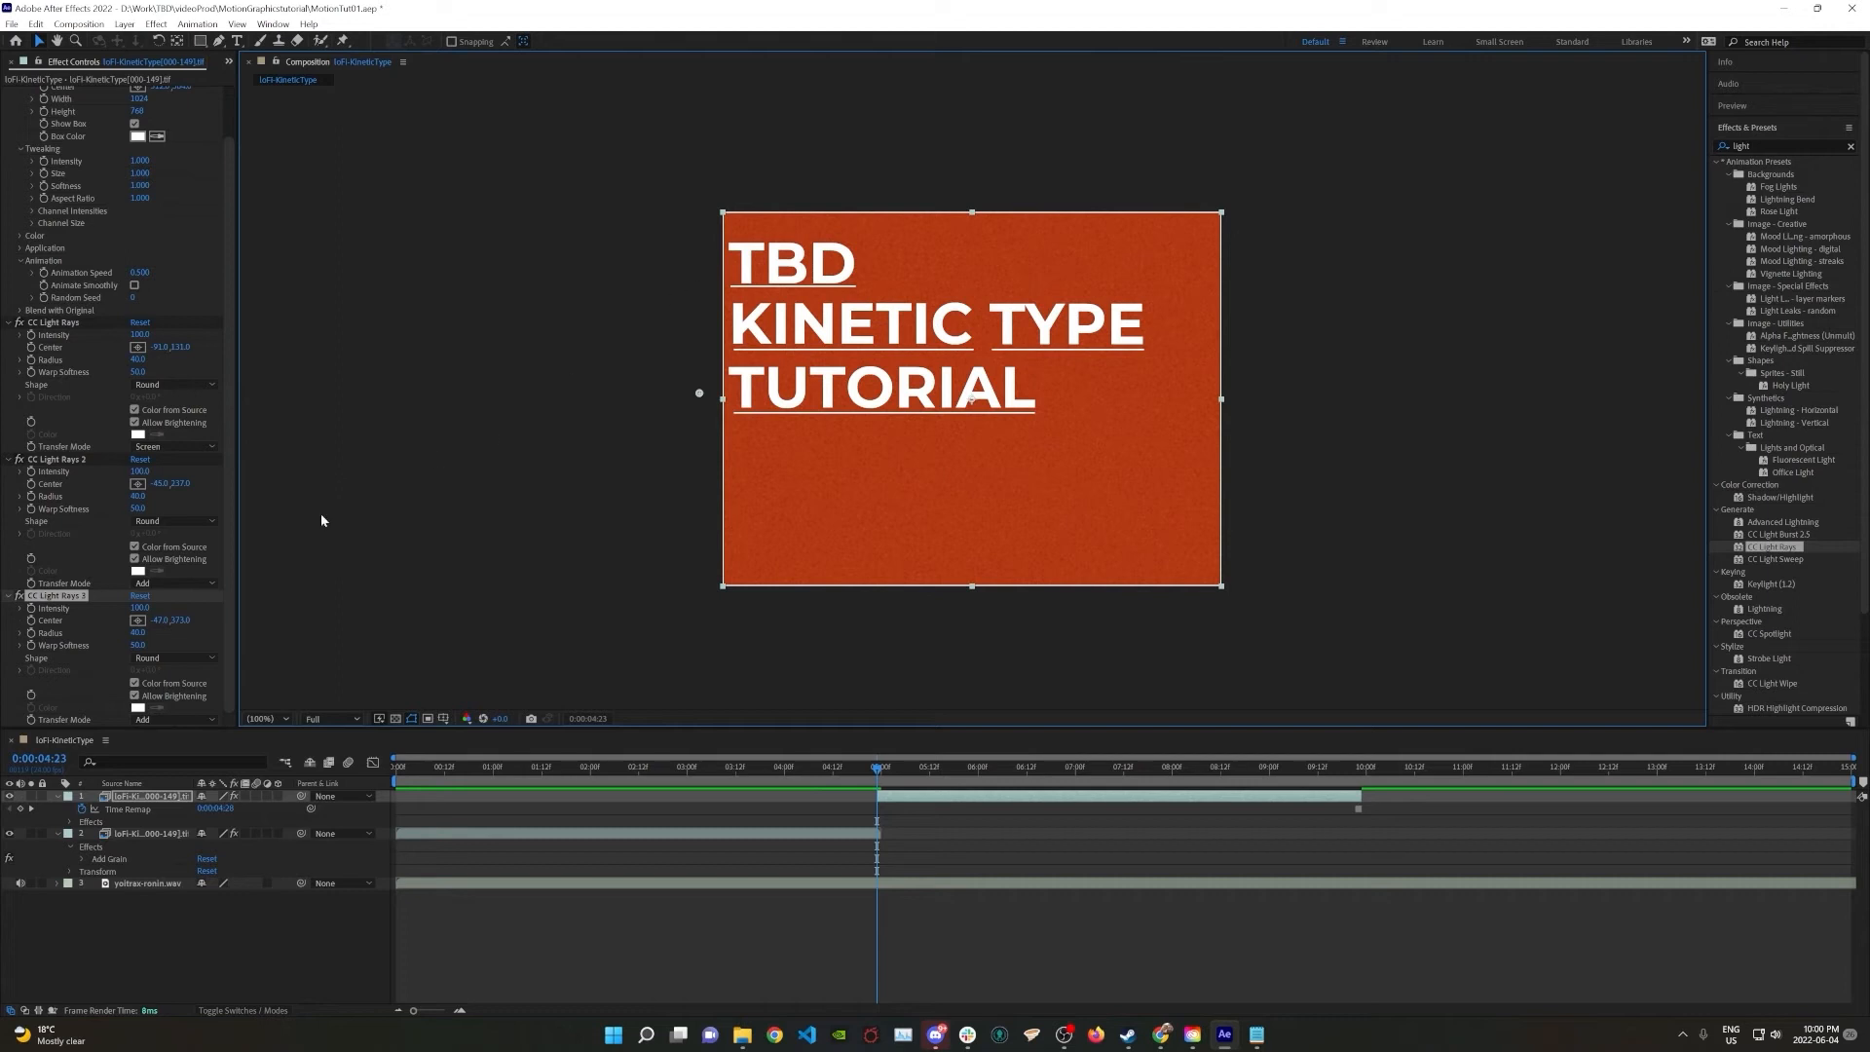
# Enable Center keyframing for all three CC Light Rays effects at 0:00:04:23
pyautogui.click(31, 621)
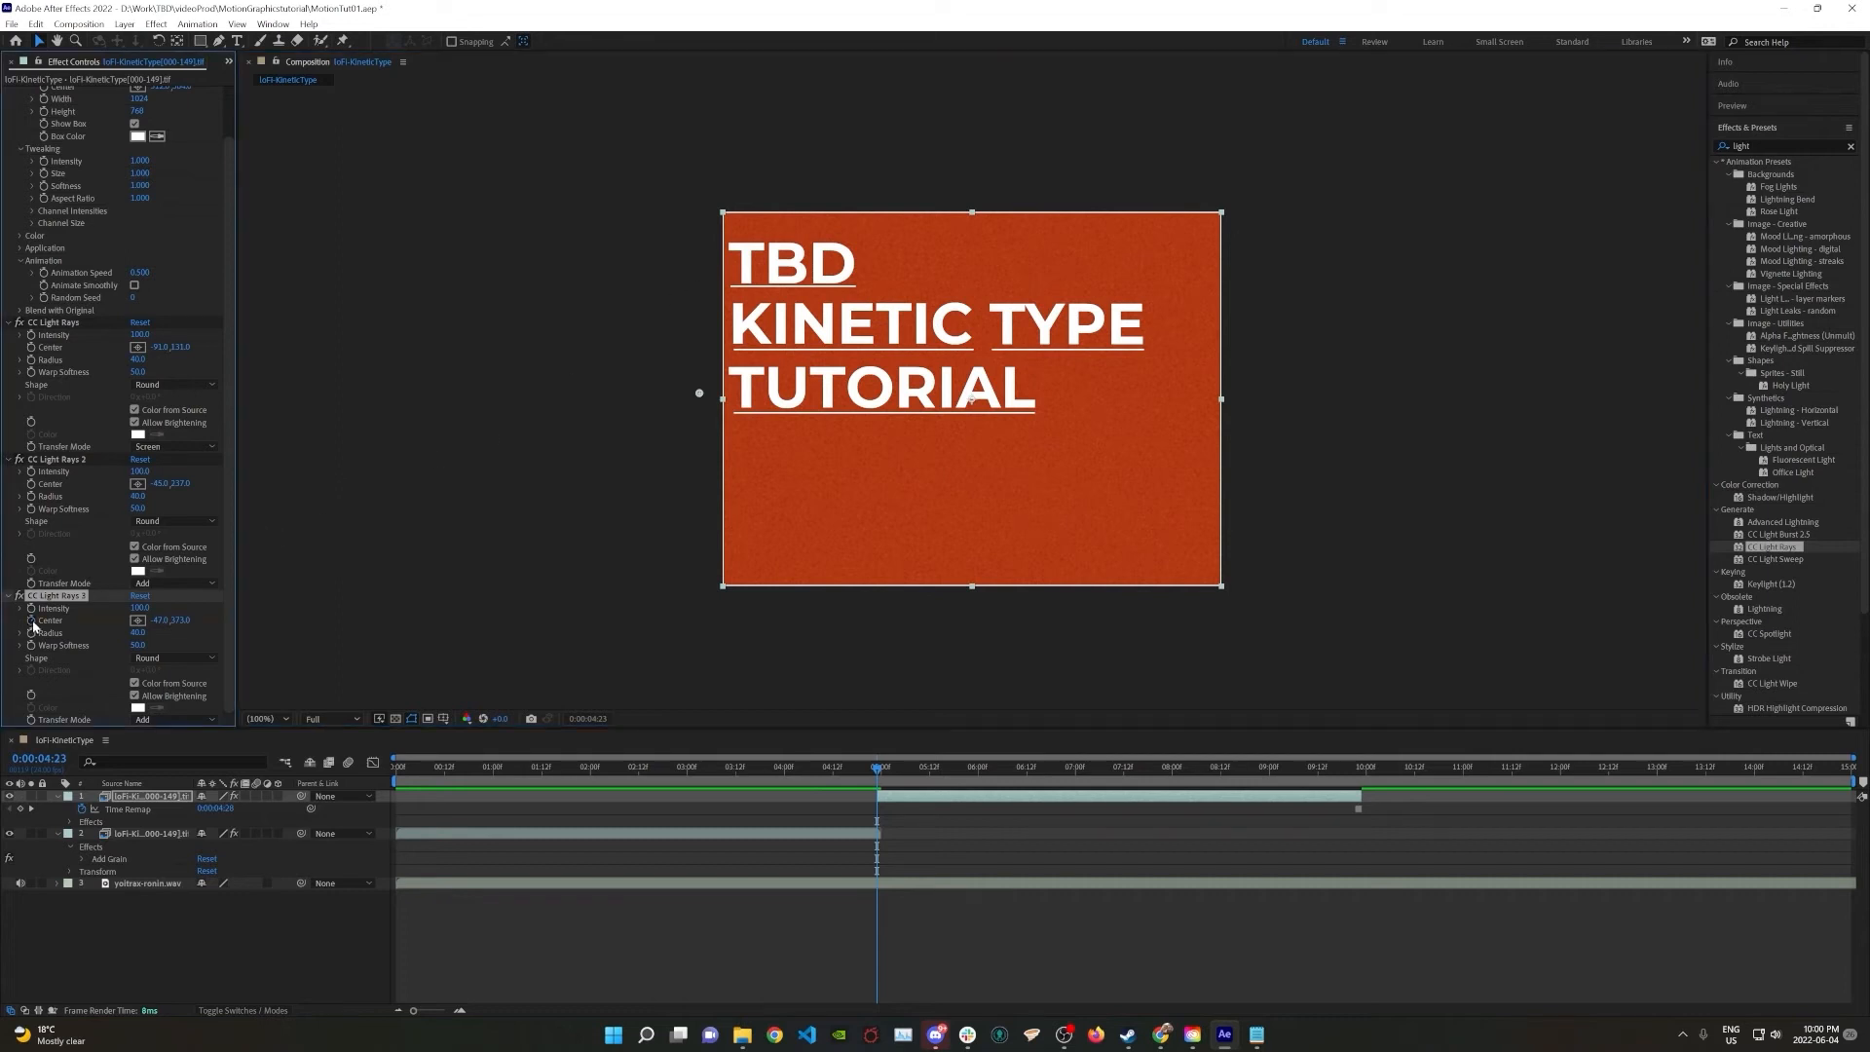
pyautogui.click(113, 466)
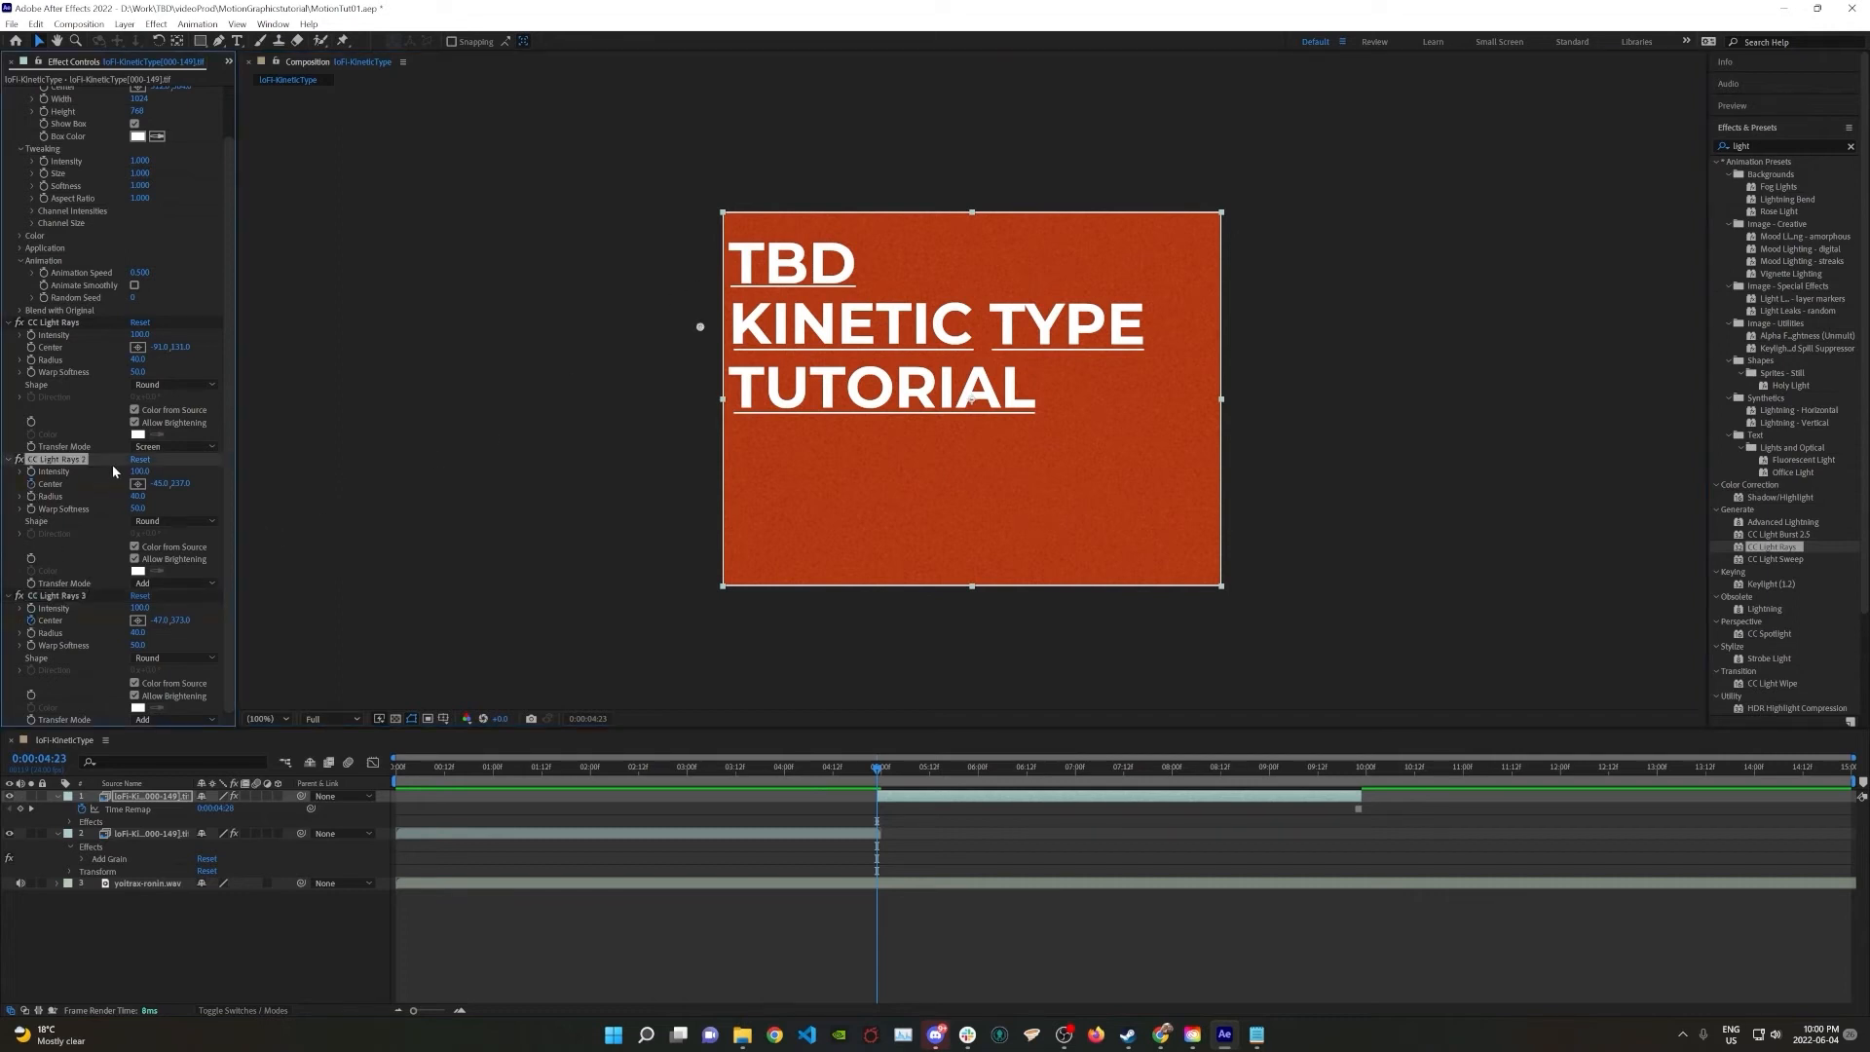
pyautogui.click(33, 353)
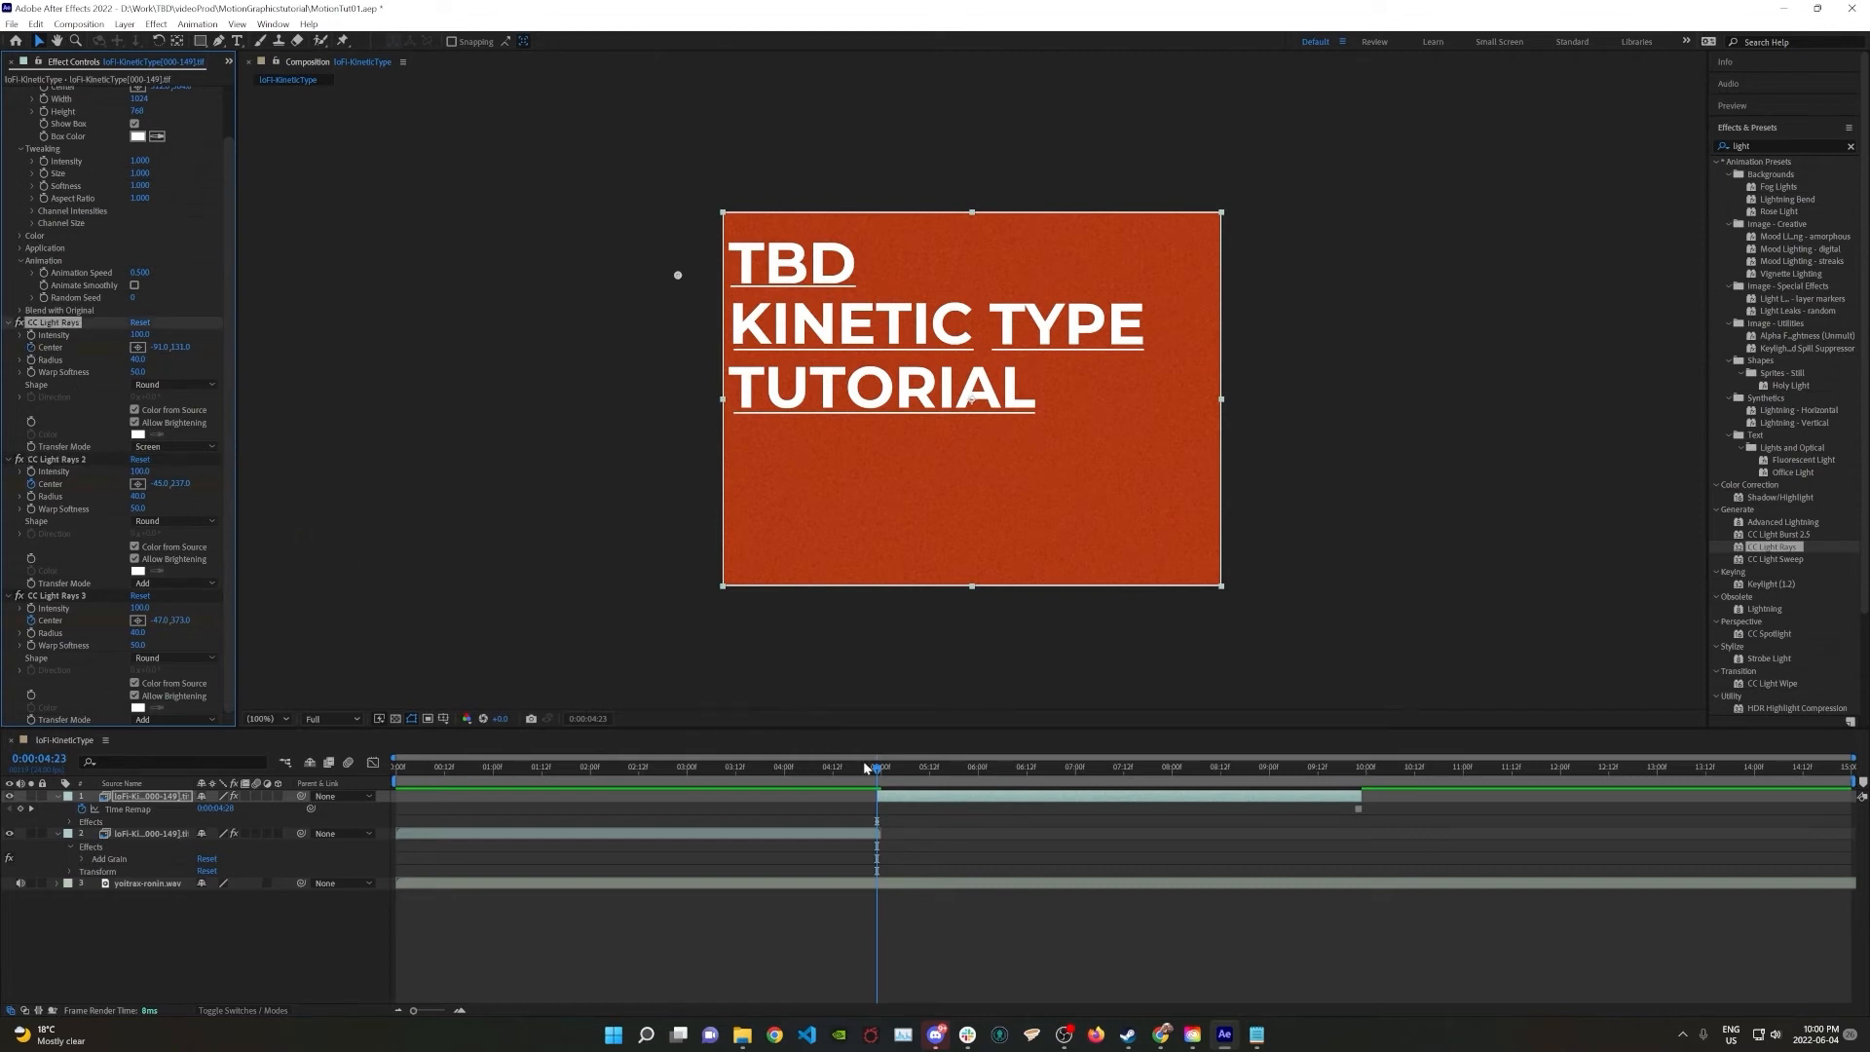
# At 0:00:09:22, move the first CC Light Rays center to the right of TBD and keyframe its Intensity fading to 0
pyautogui.moveTo(876, 773); pyautogui.dragTo(1360, 761)
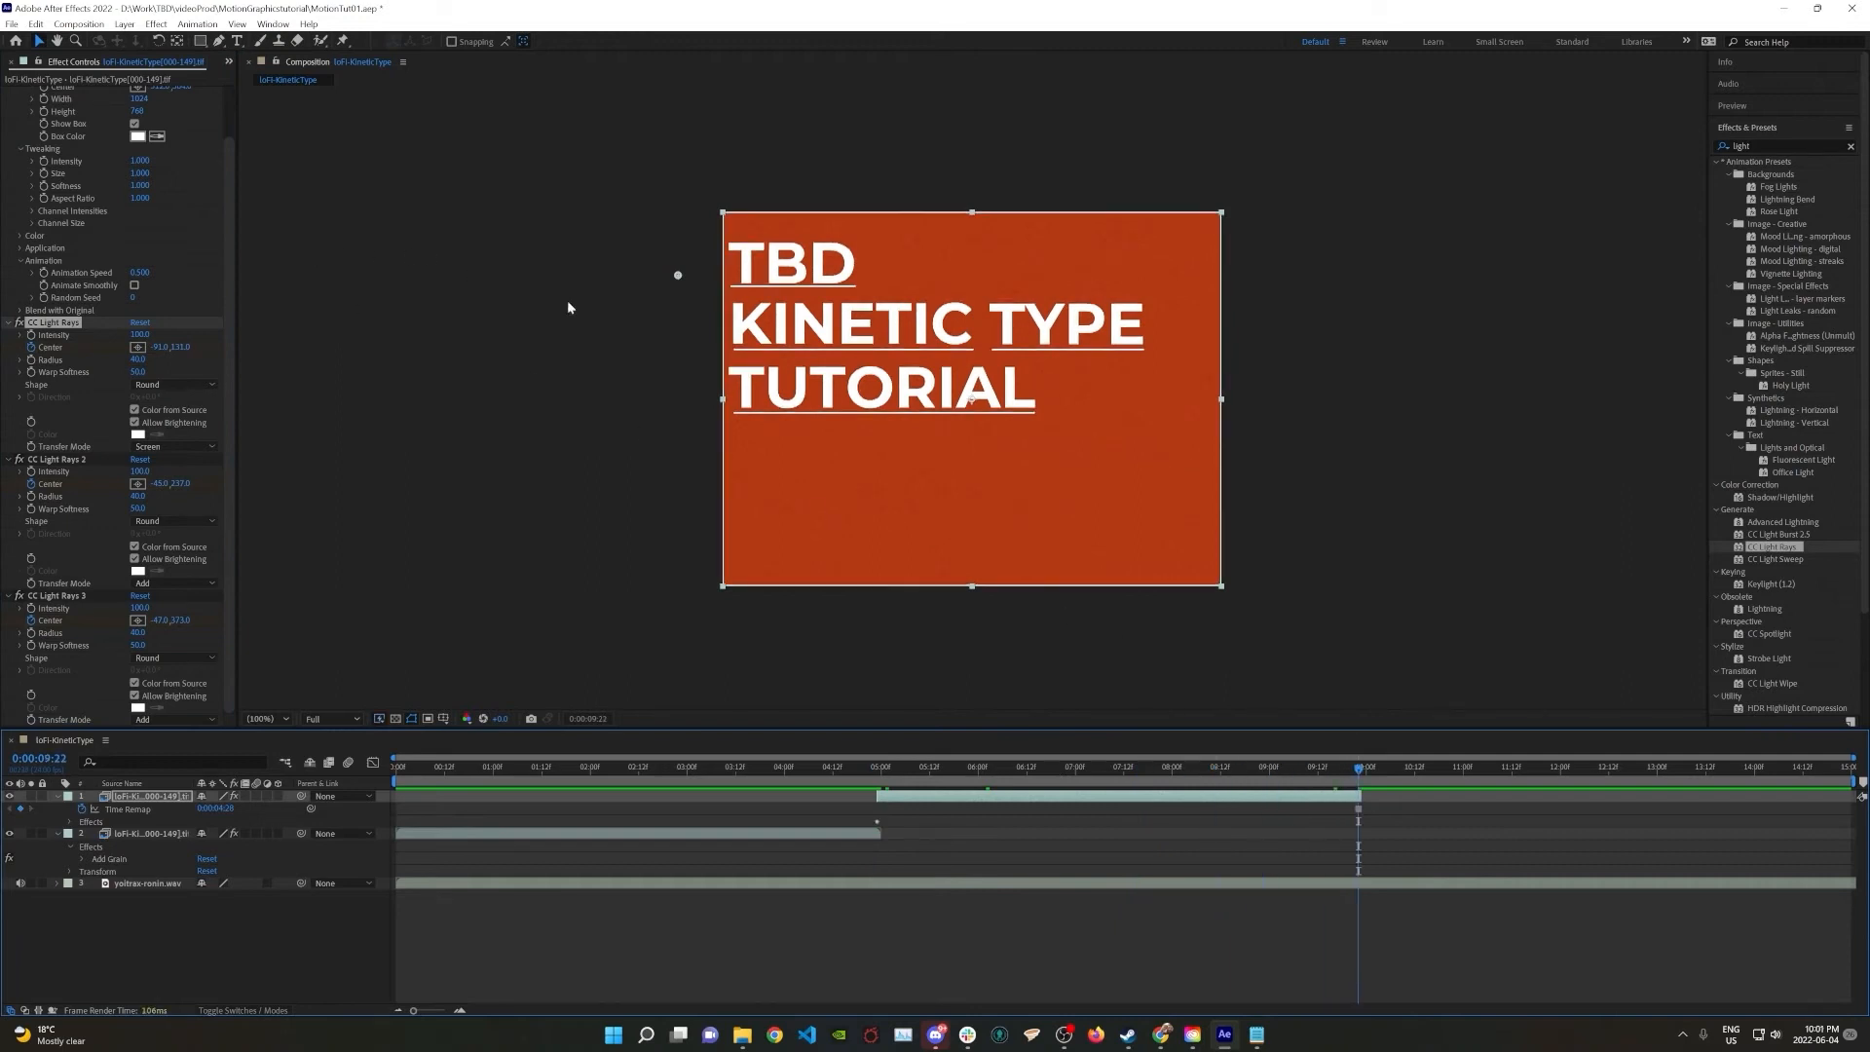
pyautogui.moveTo(679, 280); pyautogui.dragTo(874, 266)
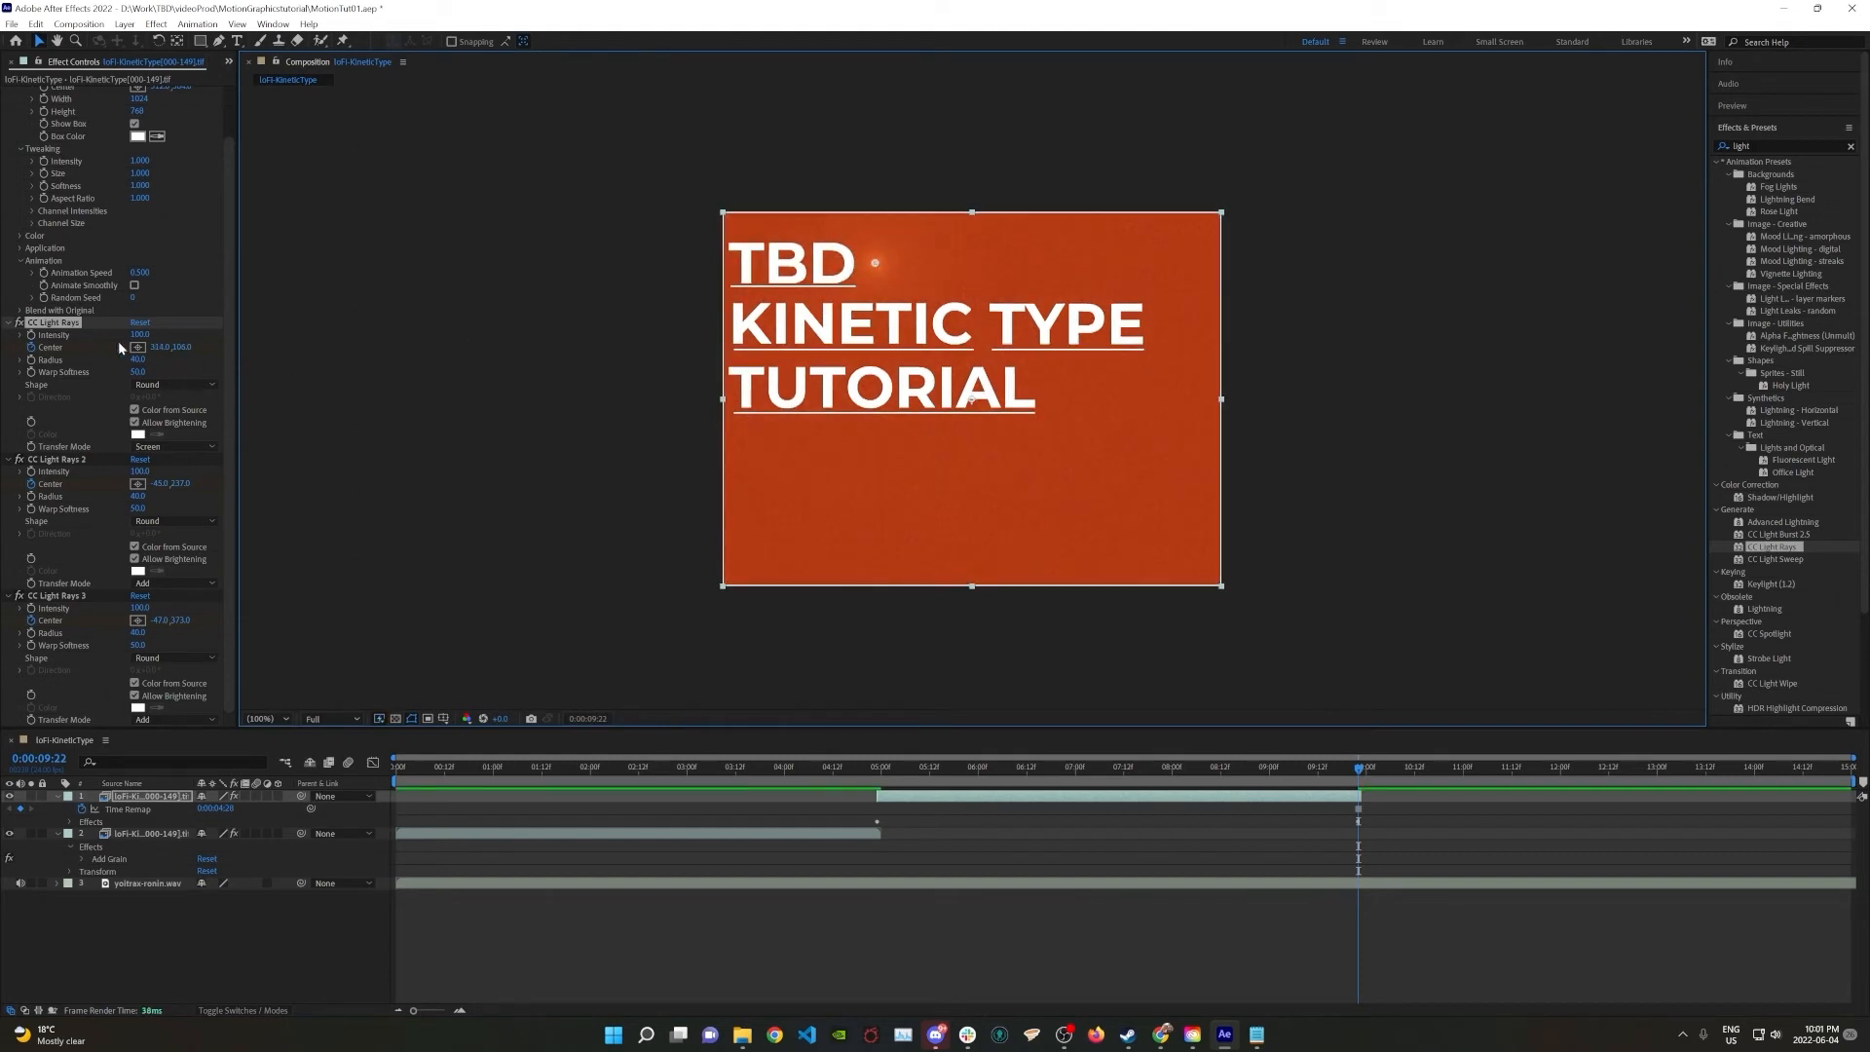
pyautogui.click(32, 336)
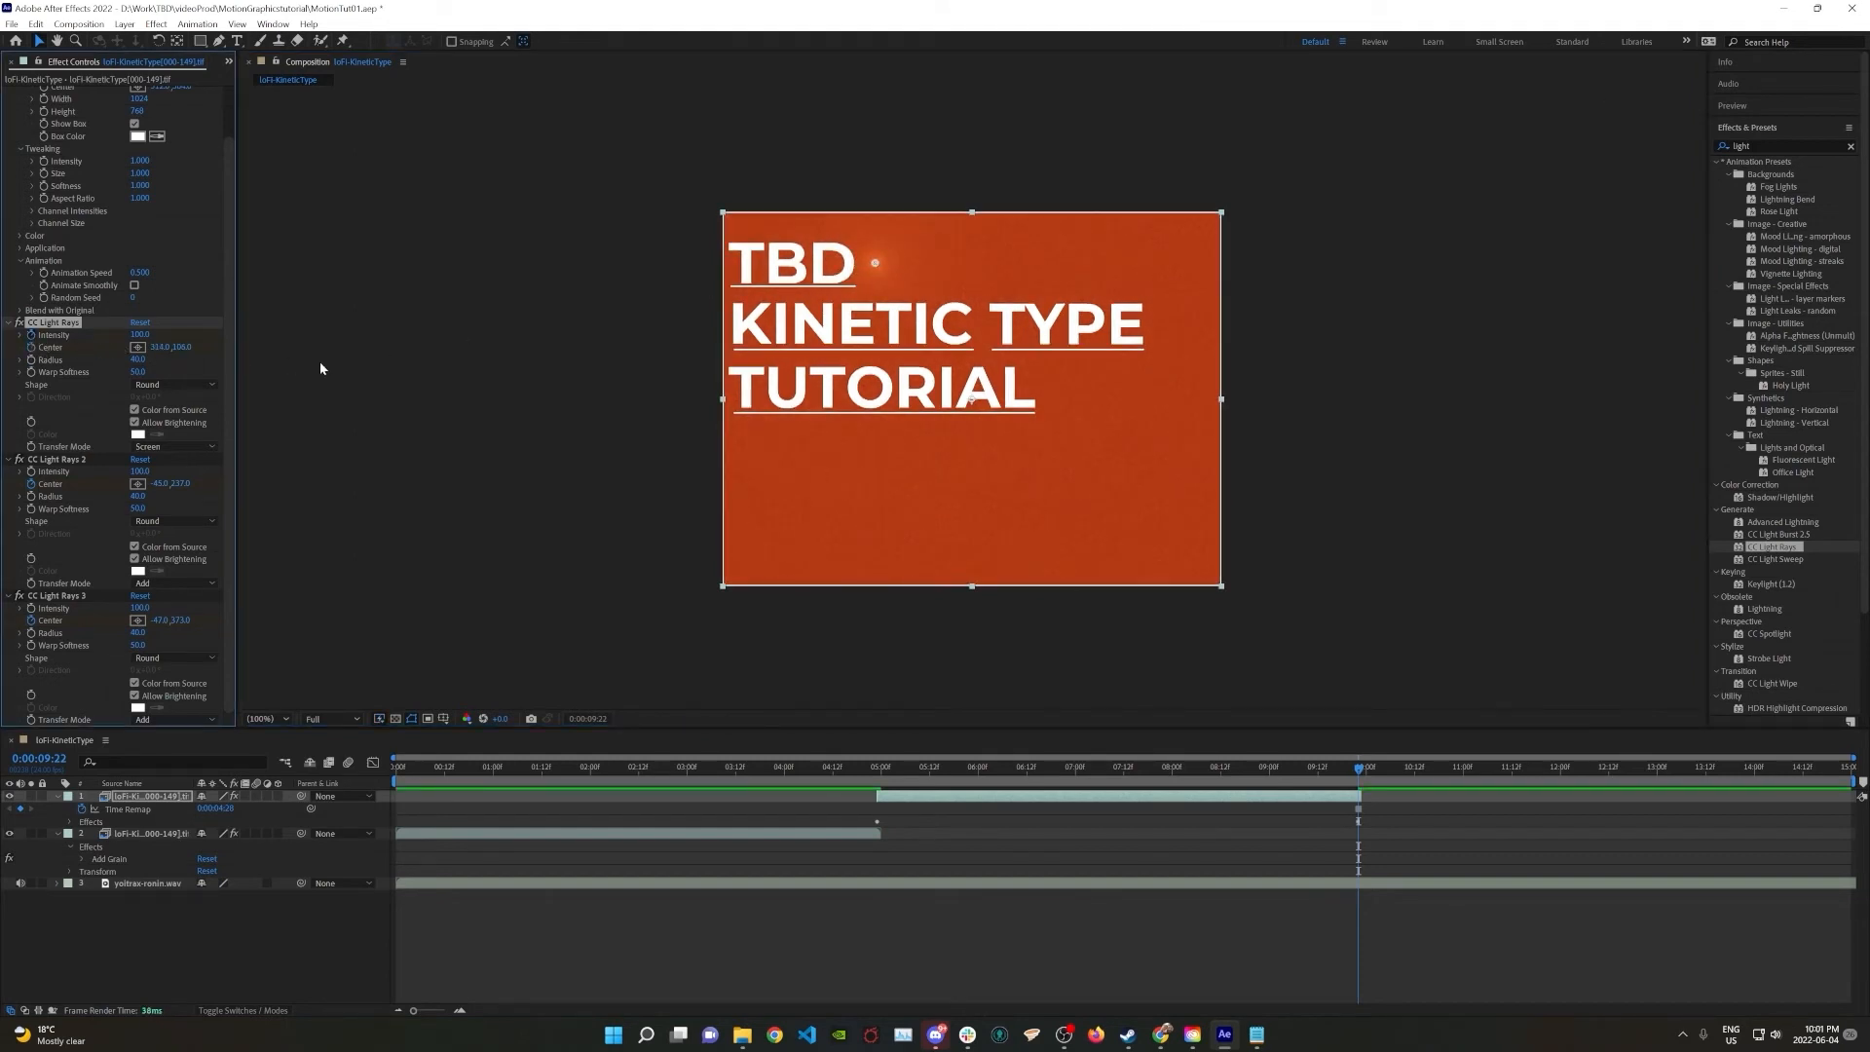
pyautogui.moveTo(876, 264); pyautogui.dragTo(918, 261)
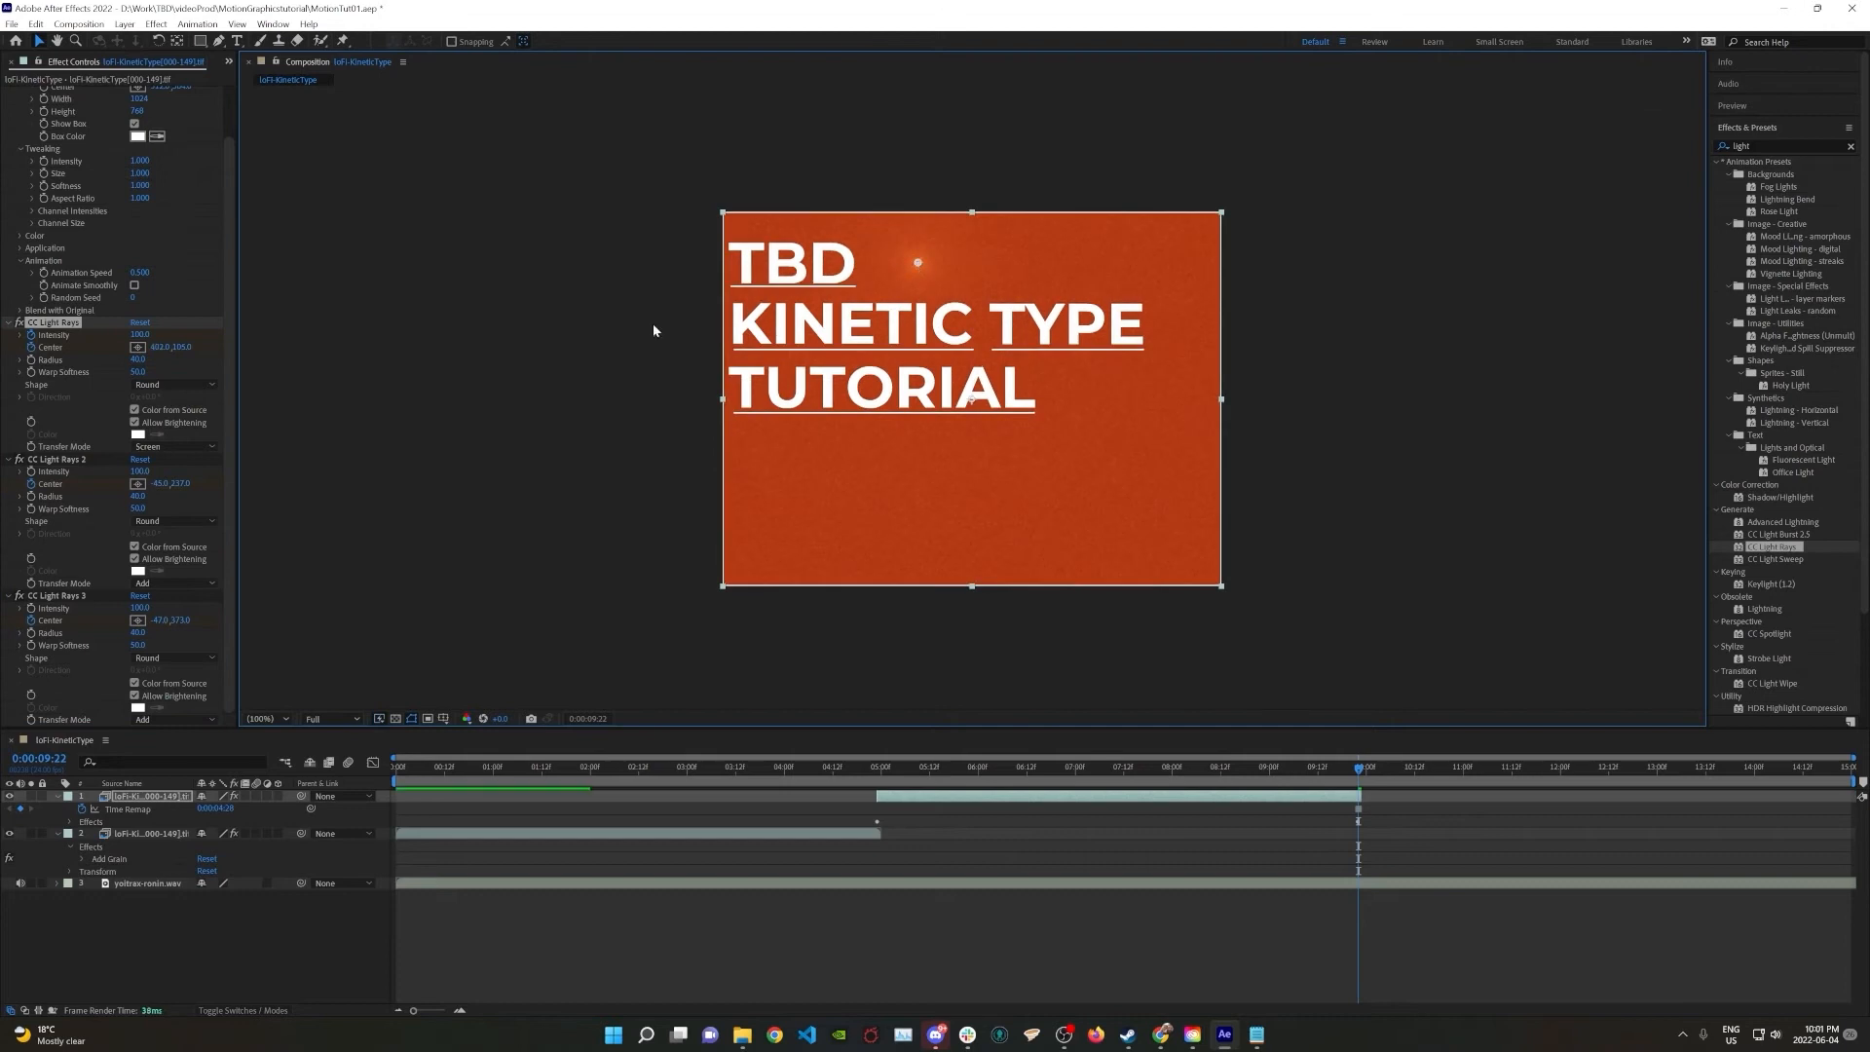
pyautogui.moveTo(139, 334); pyautogui.dragTo(246, 334)
pyautogui.click(1238, 766)
# At 0:00:09:22, move the CC Light Rays 2 center to the image's right edge, level with KINETIC TYPE
pyautogui.moveTo(1237, 766); pyautogui.dragTo(876, 768)
pyautogui.click(56, 459)
pyautogui.moveTo(701, 329); pyautogui.dragTo(699, 328)
pyautogui.moveTo(876, 767); pyautogui.dragTo(1358, 768)
pyautogui.moveTo(698, 326); pyautogui.dragTo(1214, 328)
# Keyframe the CC Light Rays 2 Intensity to fade from 0:00:09:07 down to 0 at 0:00:09:22
pyautogui.click(1297, 768)
pyautogui.click(20, 472)
pyautogui.click(32, 471)
pyautogui.click(1358, 767)
pyautogui.moveTo(139, 471); pyautogui.dragTo(42, 471)
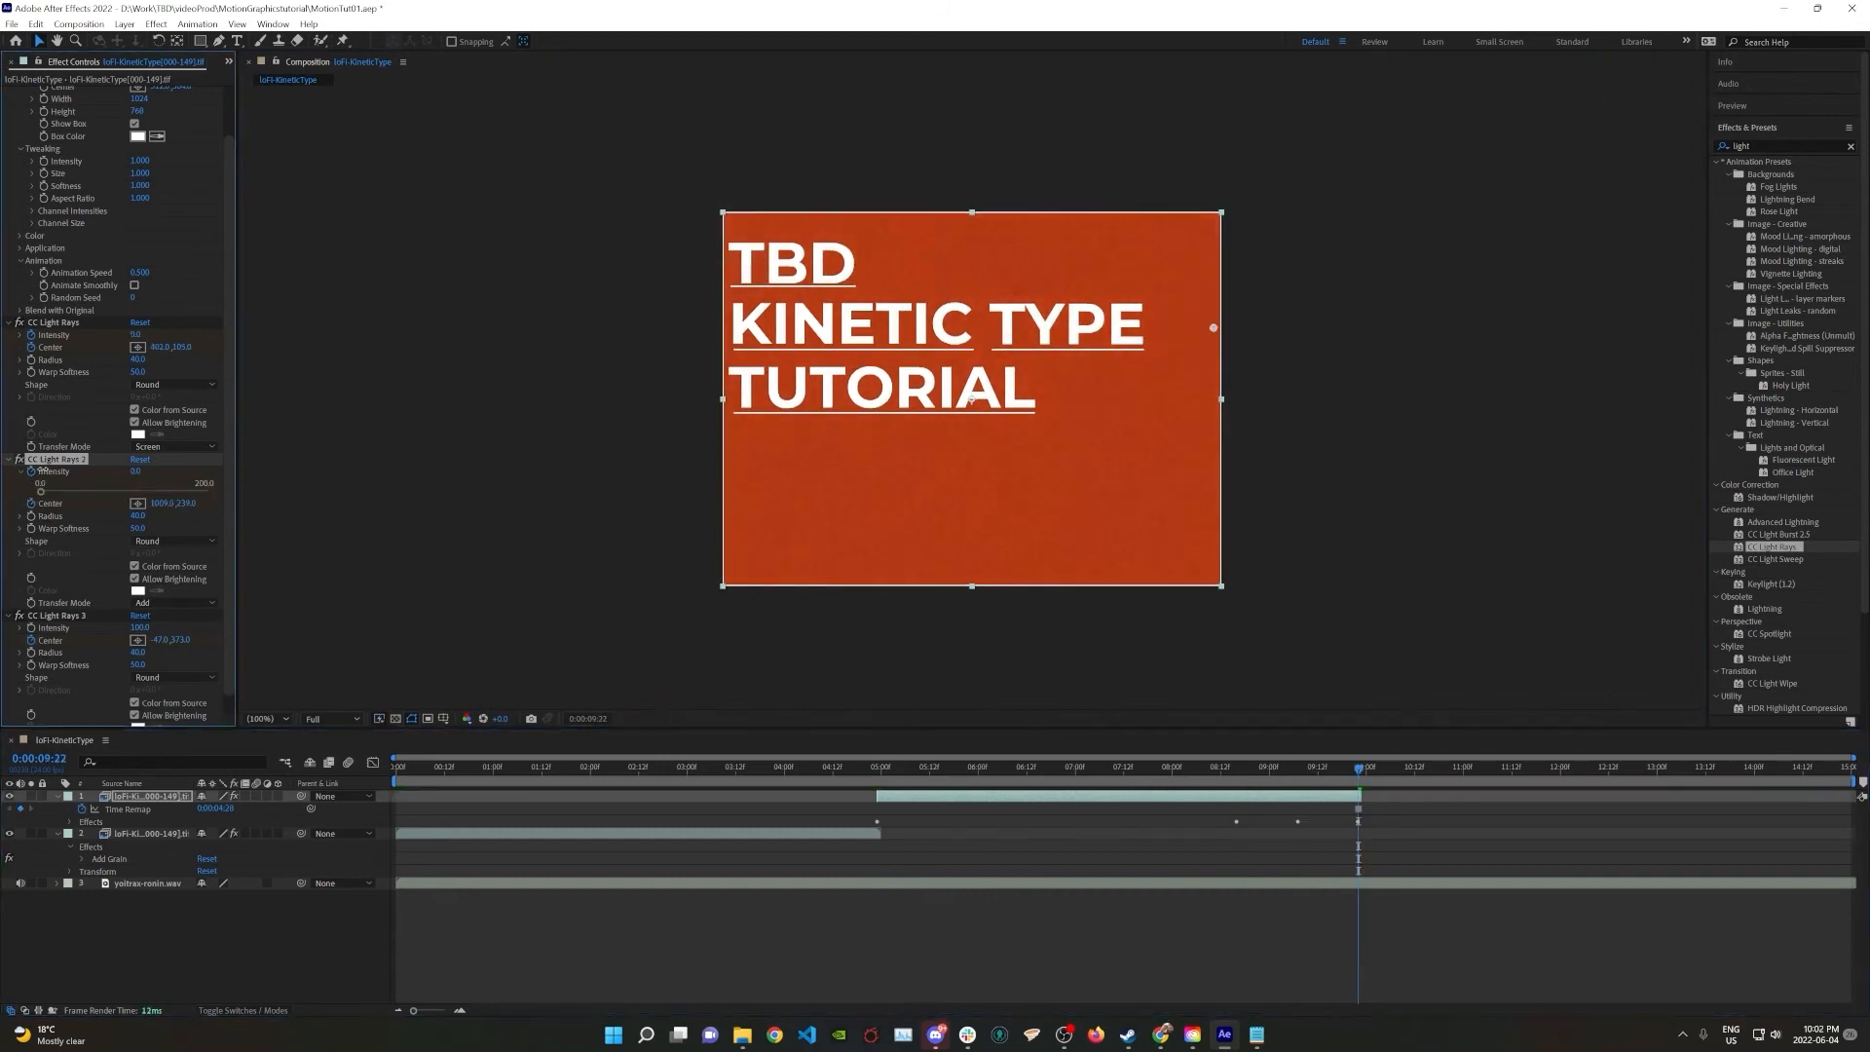
# Animate the CC Light Rays 3 center to the right of TUTORIAL at 0:00:09:22 and keyframe its Intensity from 0:00:09:07
pyautogui.moveTo(1358, 768); pyautogui.dragTo(877, 768)
pyautogui.click(56, 616)
pyautogui.moveTo(877, 768); pyautogui.dragTo(1358, 767)
pyautogui.moveTo(699, 393); pyautogui.dragTo(1115, 393)
pyautogui.click(1297, 768)
pyautogui.click(31, 628)
# Preview the composition from the beginning to check the moving light rays on the frozen frame
pyautogui.moveTo(1358, 768); pyautogui.dragTo(389, 765)
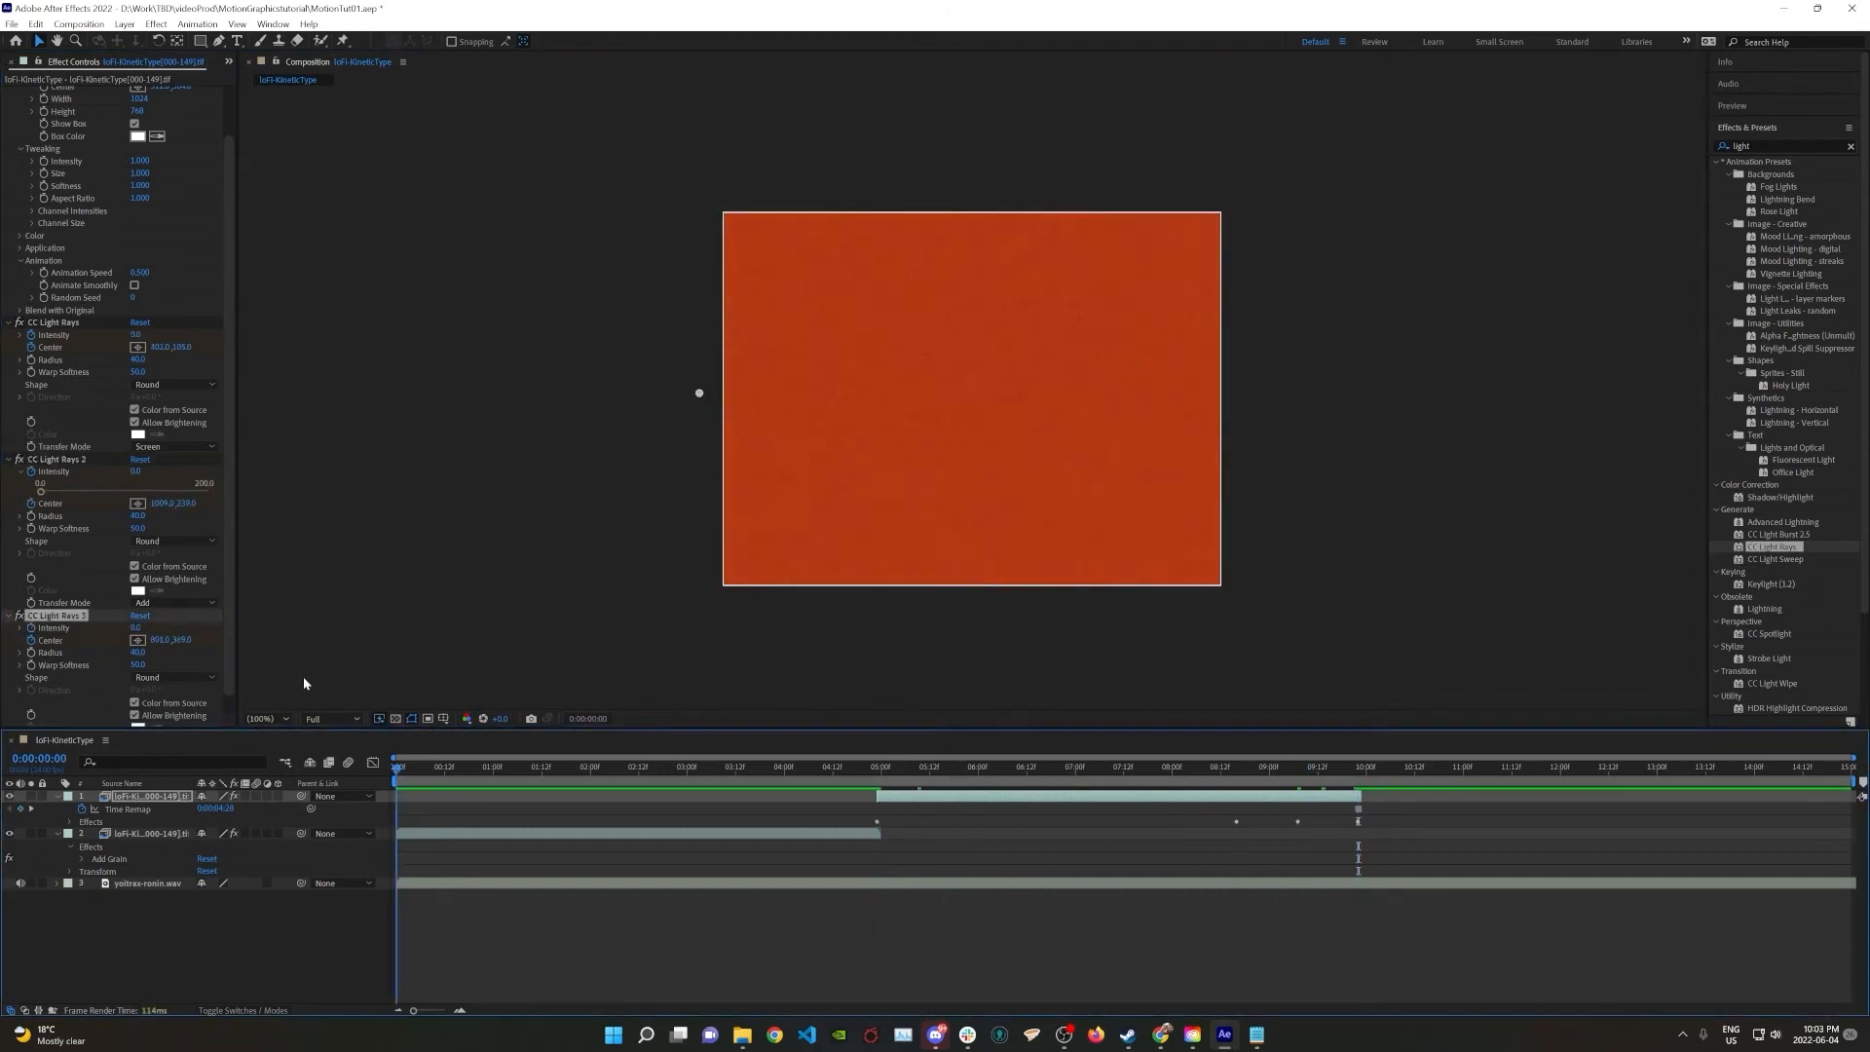
pyautogui.press('space')
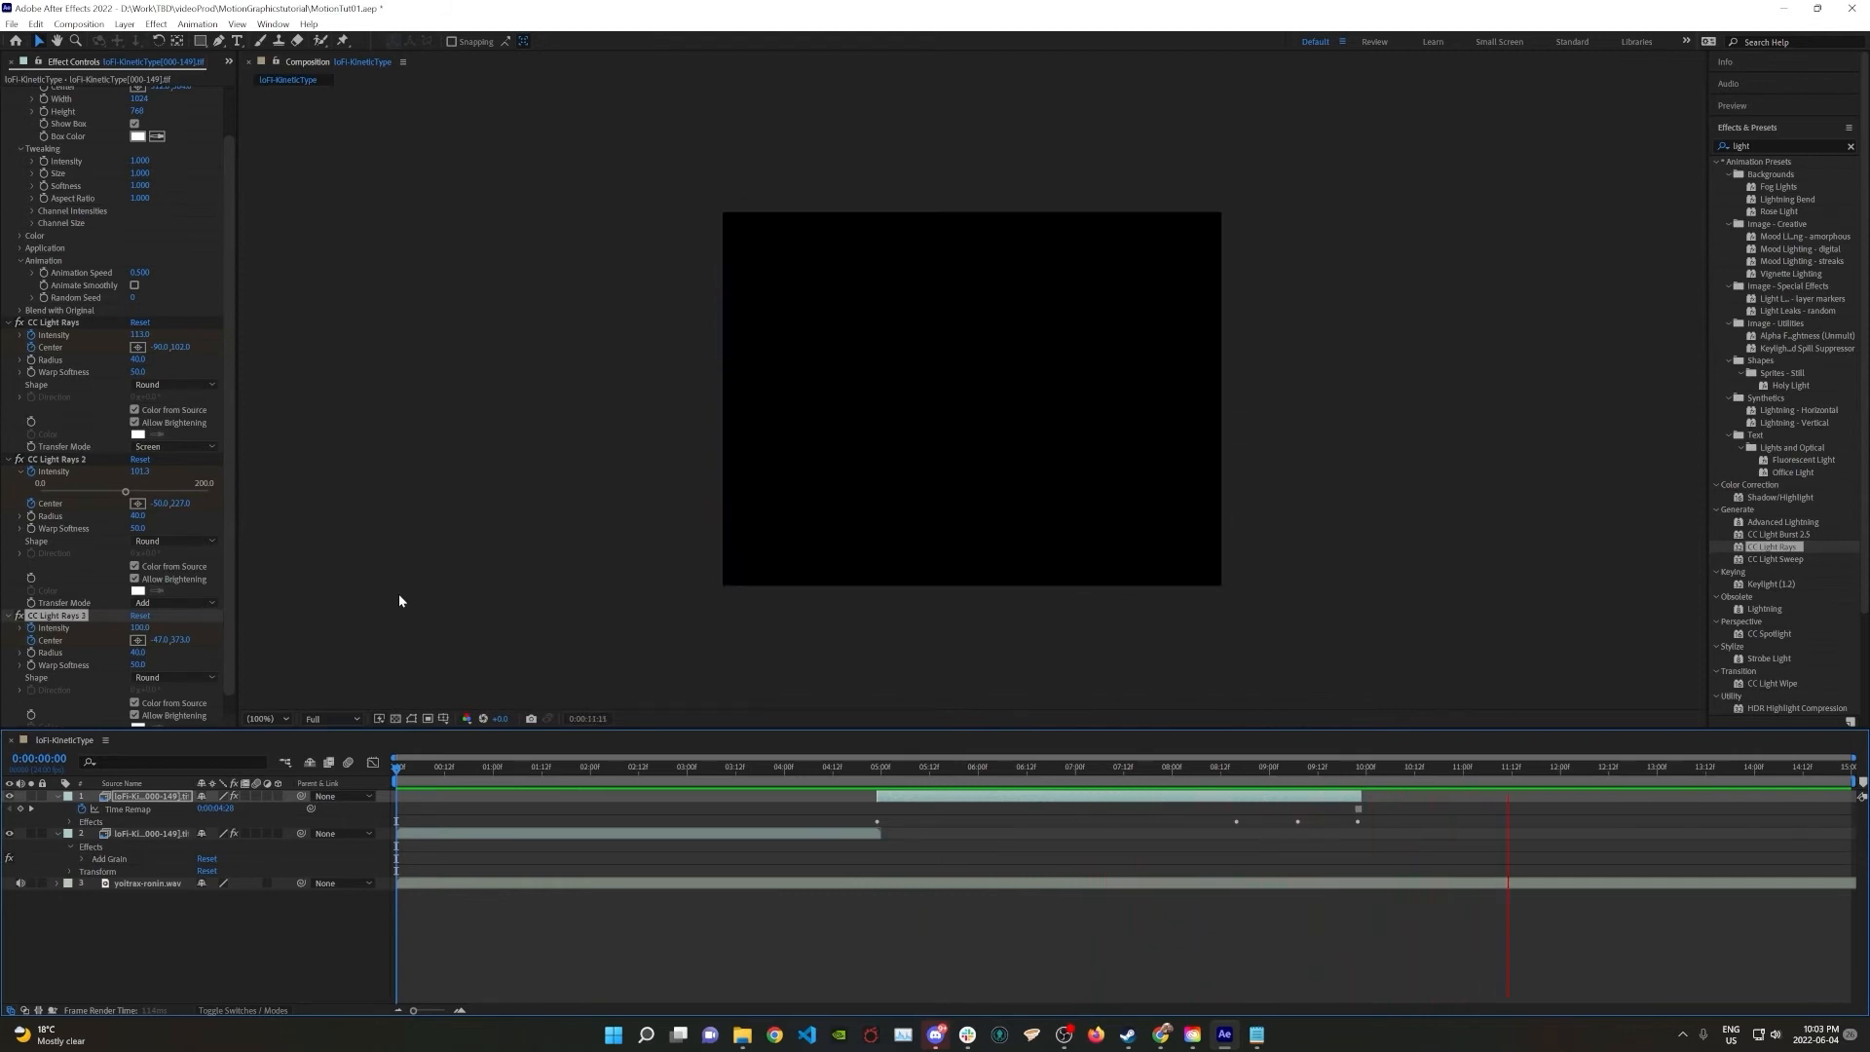
pyautogui.press('space')
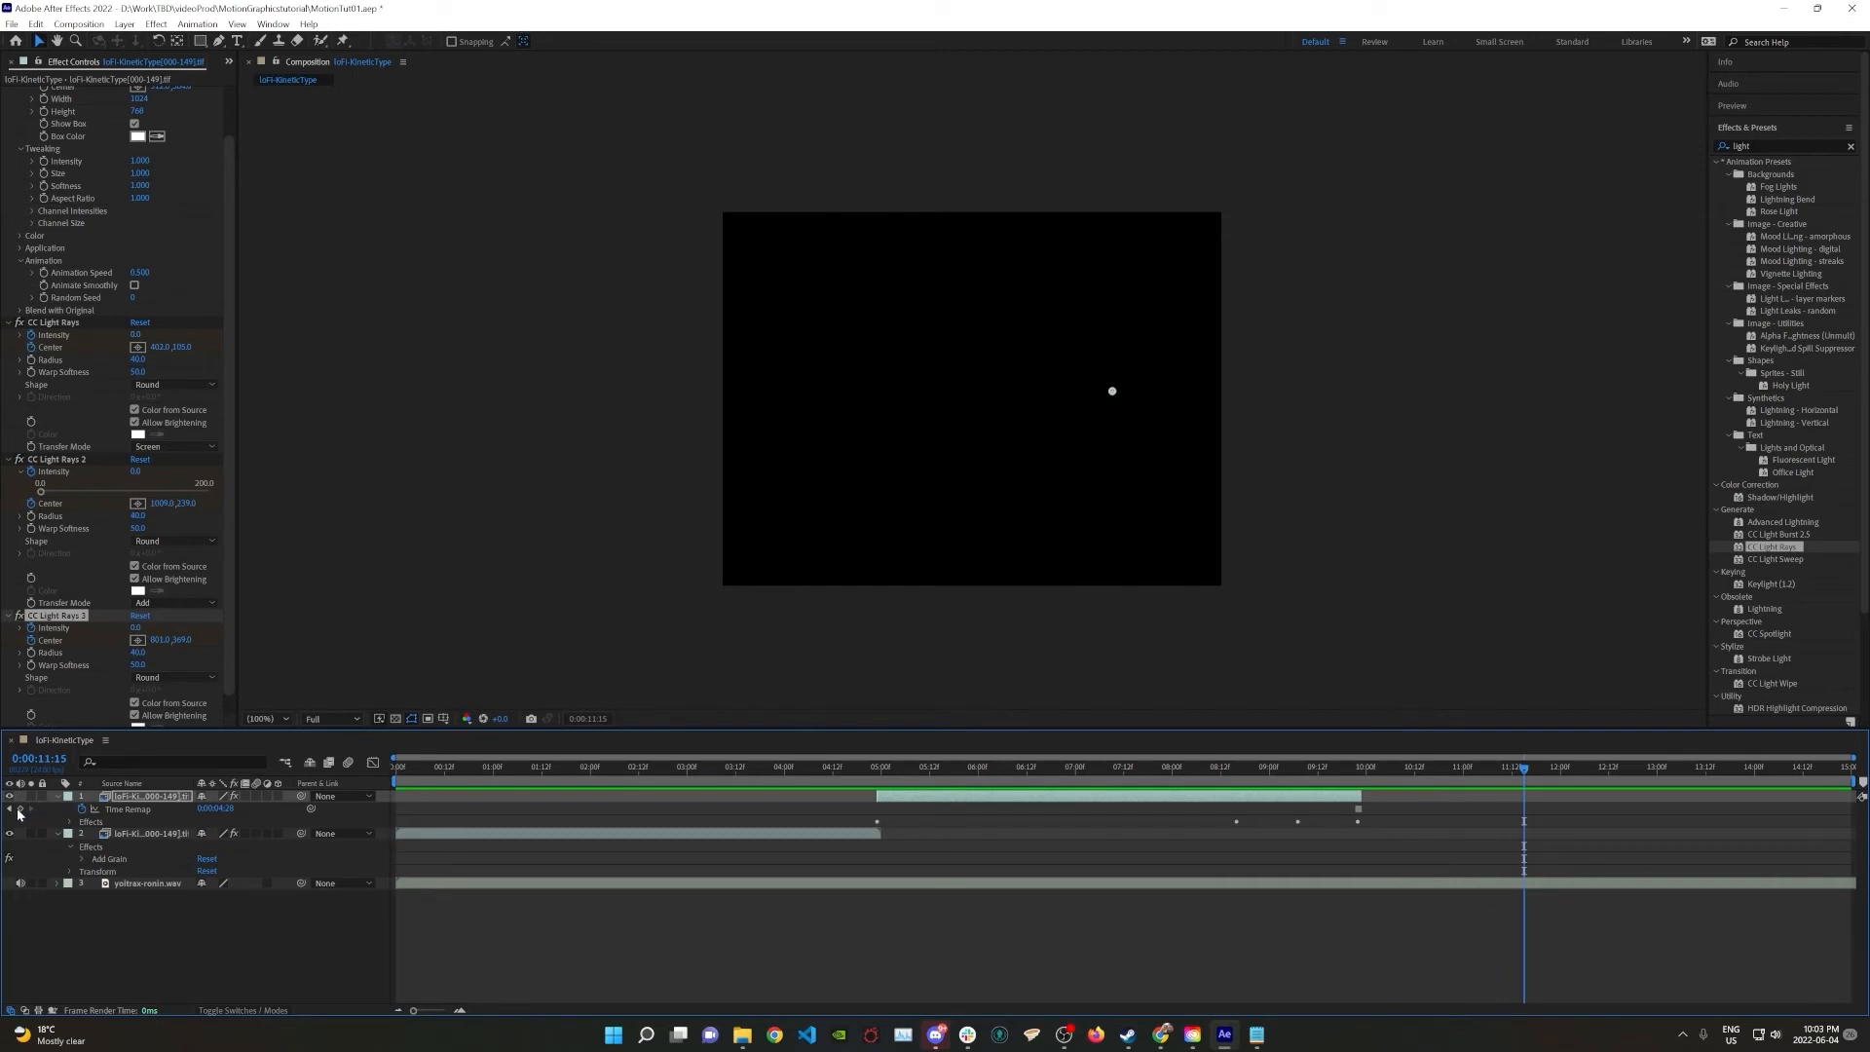
# Expand the frozen layer's effects and shift the CC Light Rays 3 fade-out Intensity keyframes earlier so they end at 0:00:09:07
pyautogui.moveTo(1441, 770); pyautogui.dragTo(1297, 784)
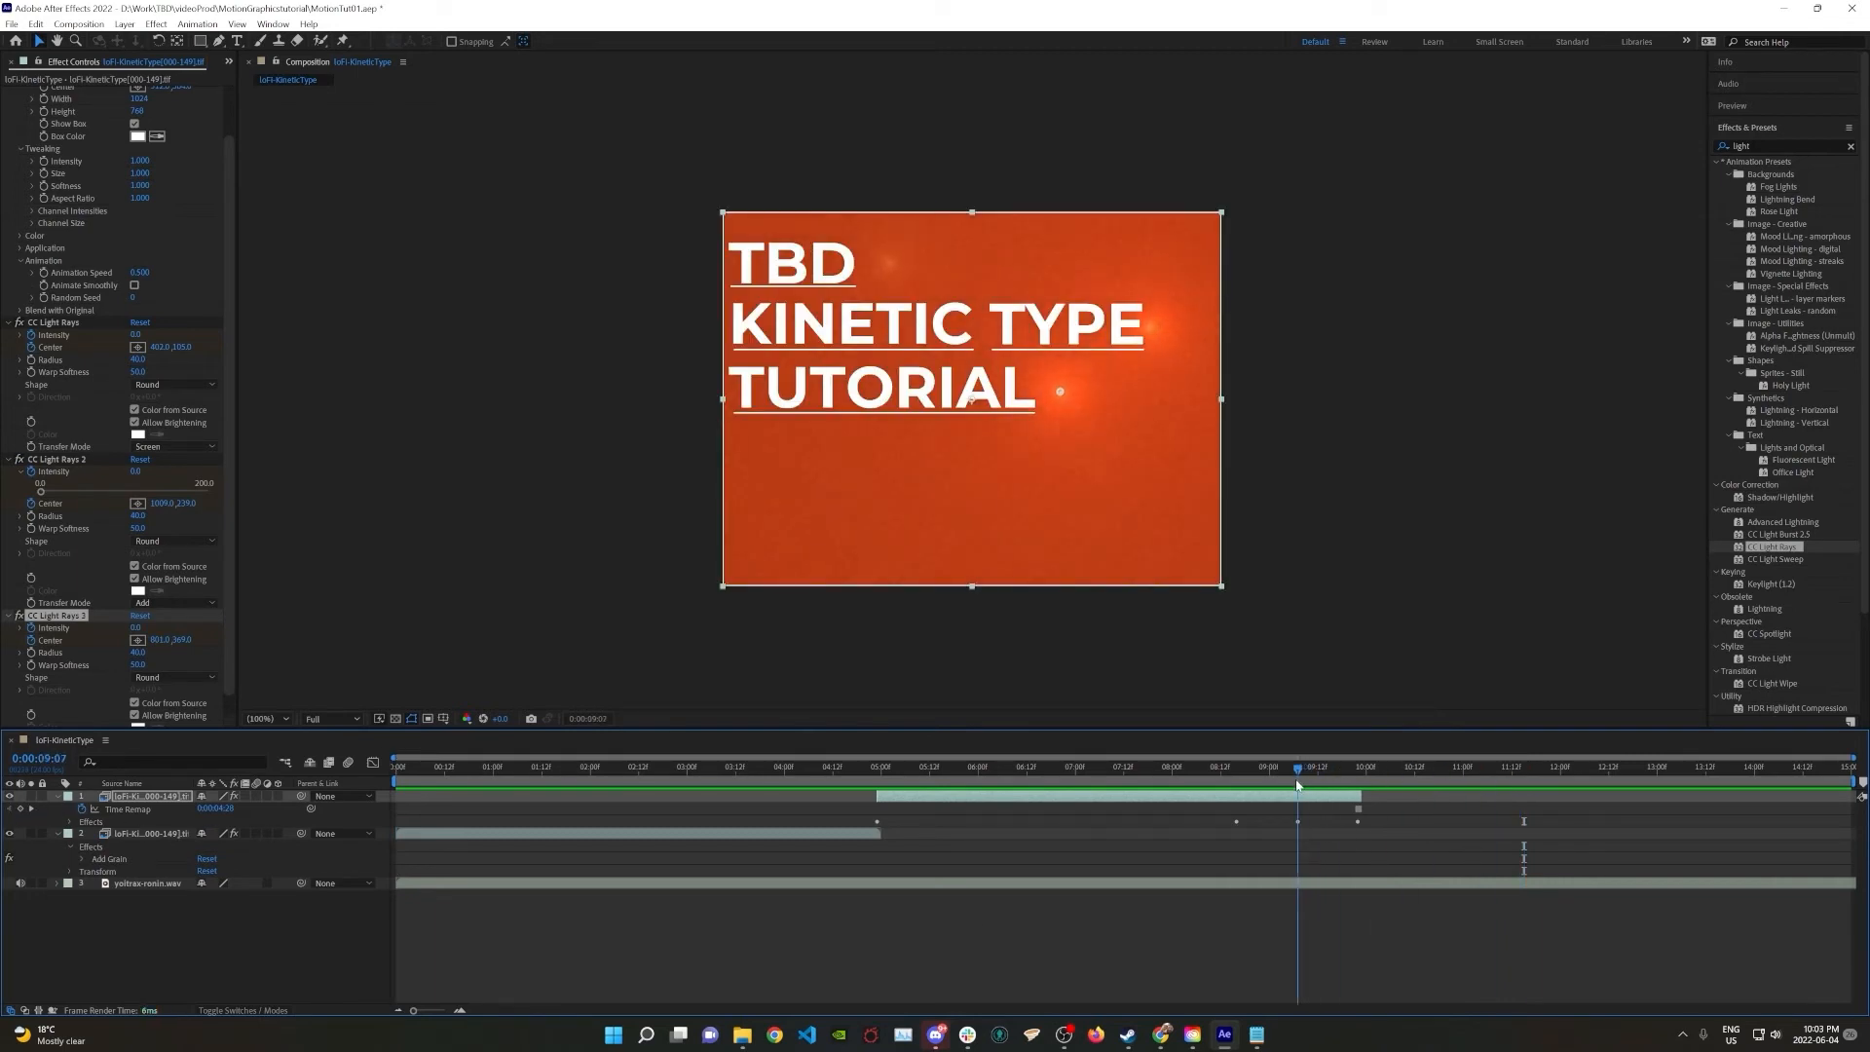
pyautogui.click(71, 824)
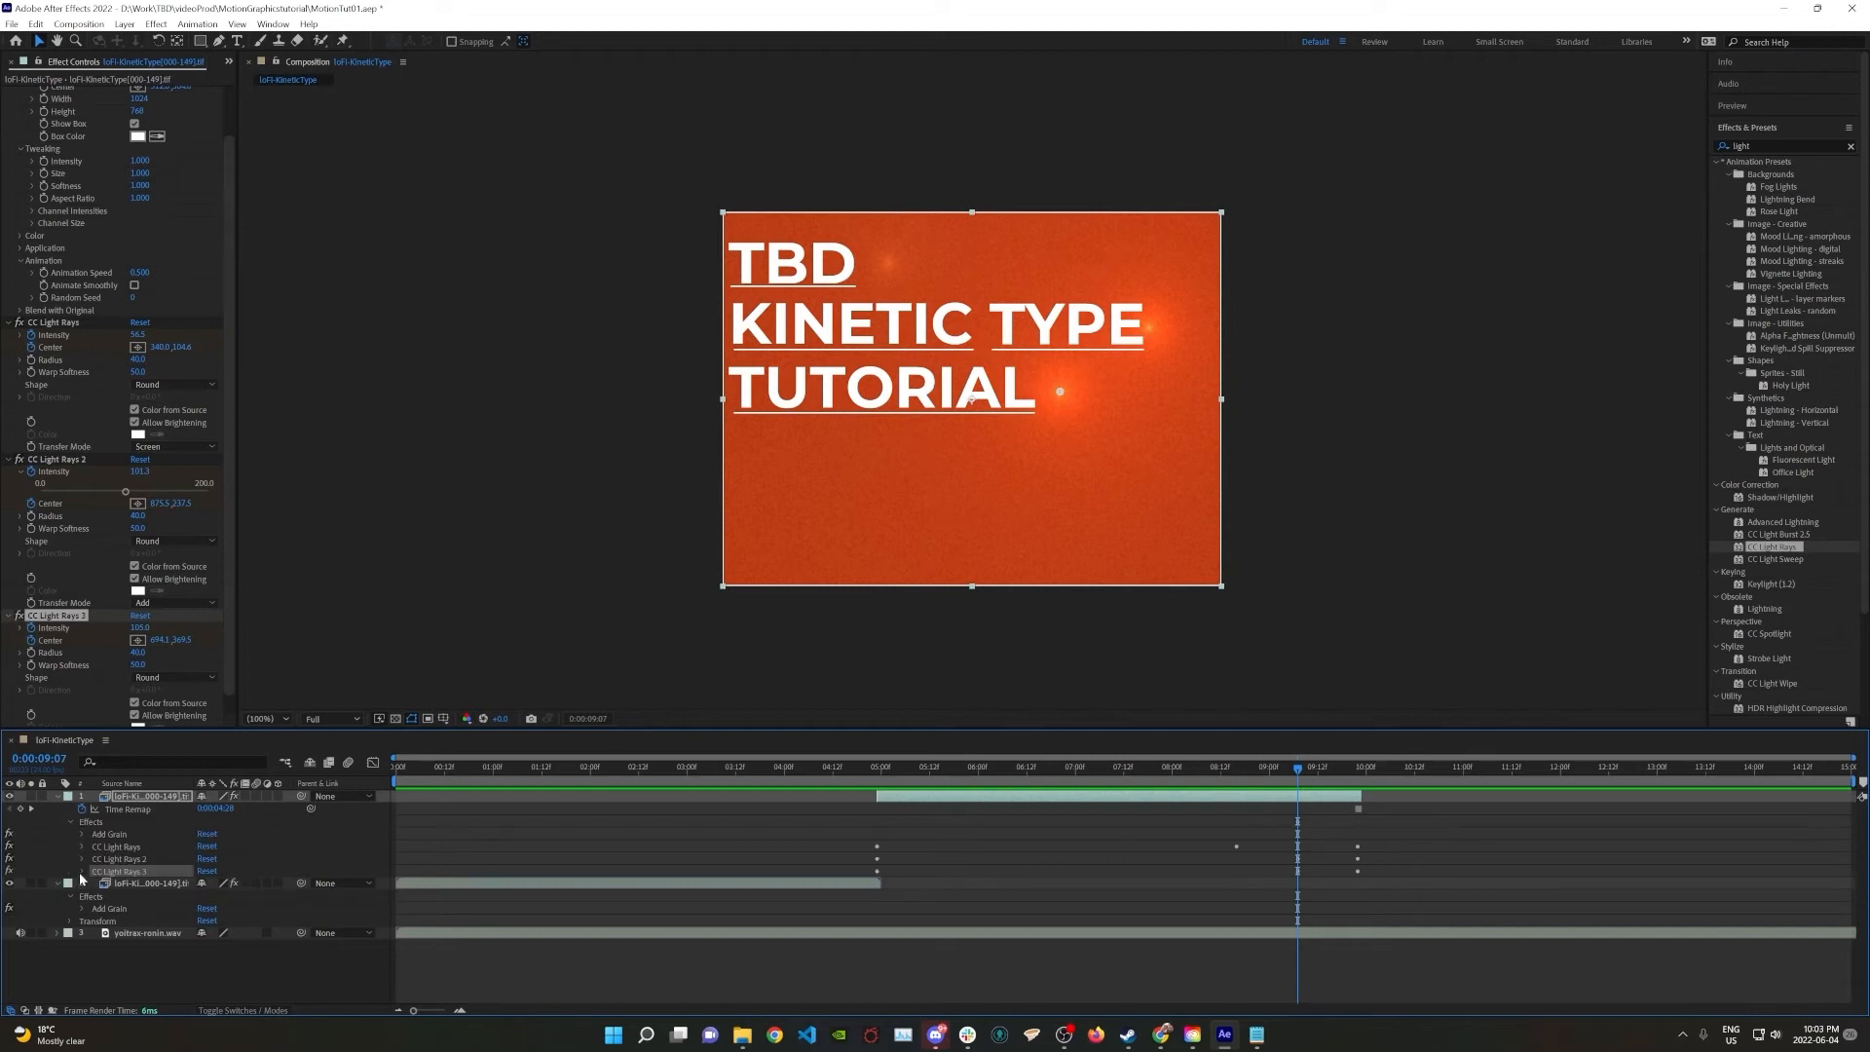
pyautogui.click(82, 846)
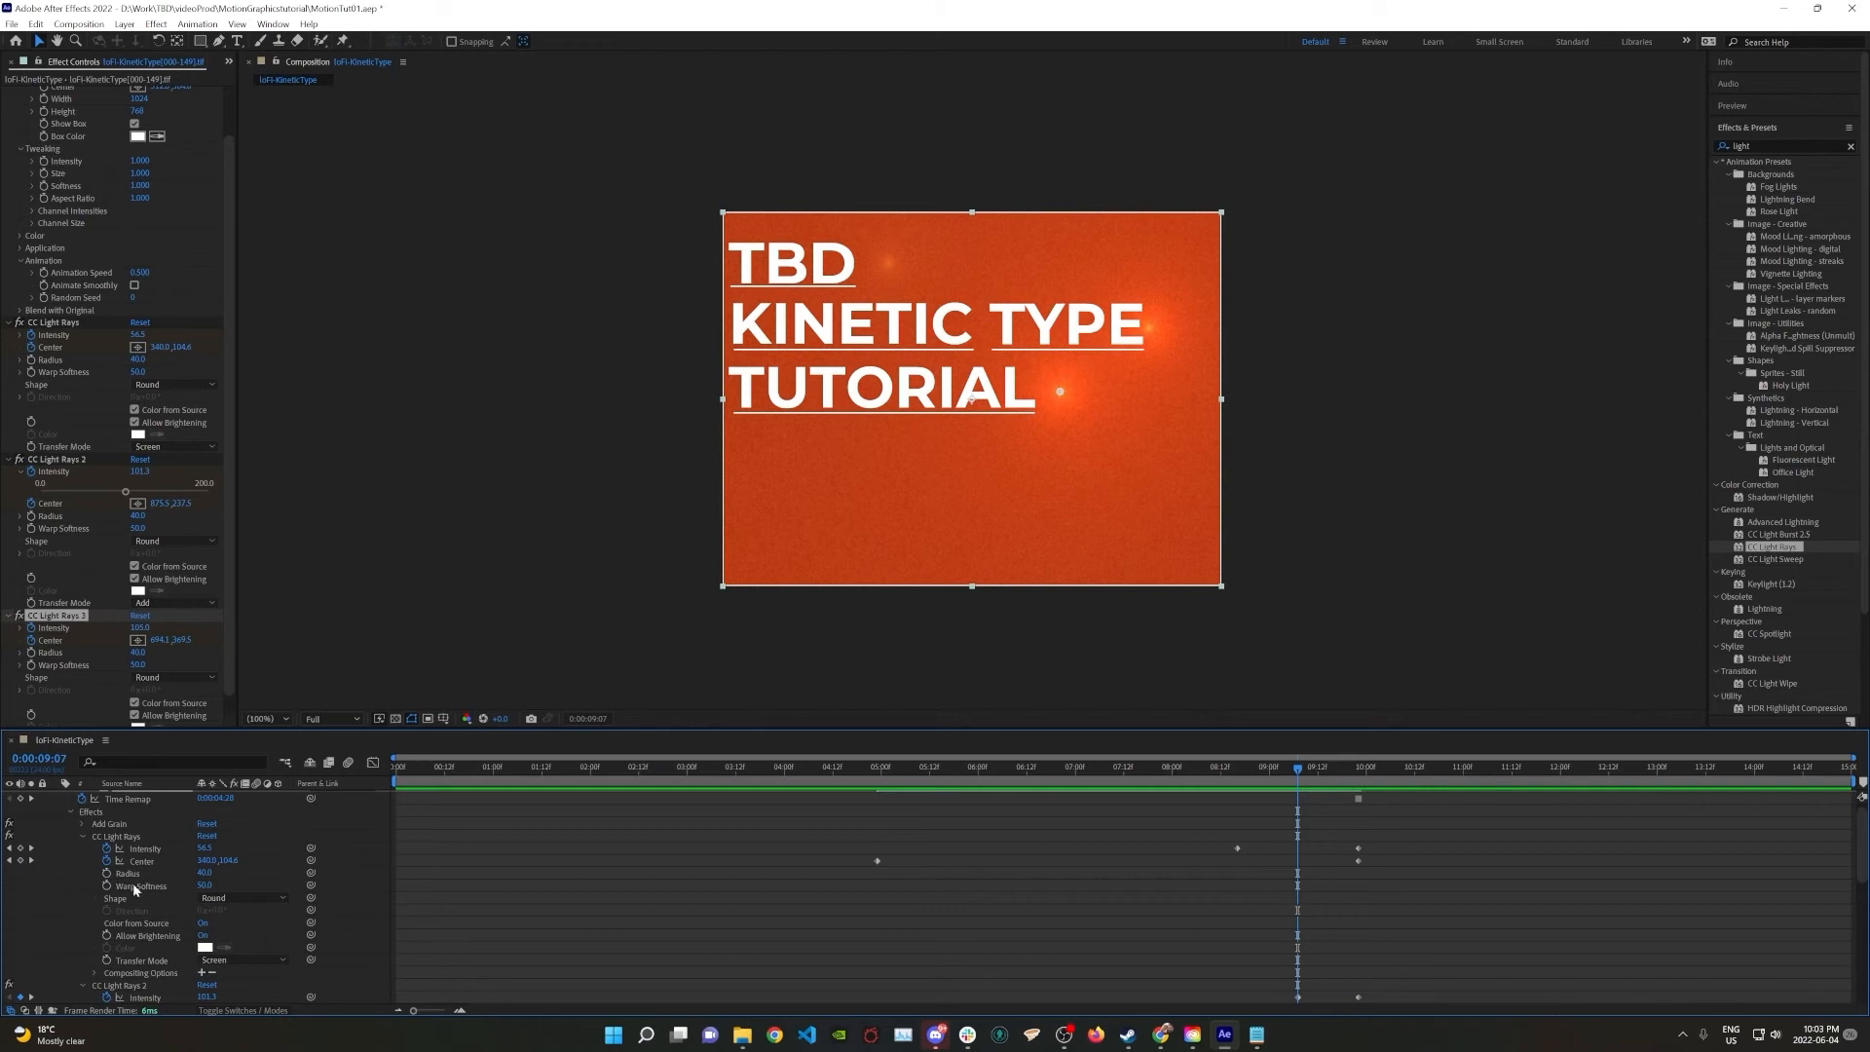
pyautogui.scroll(-6, 1137, 889)
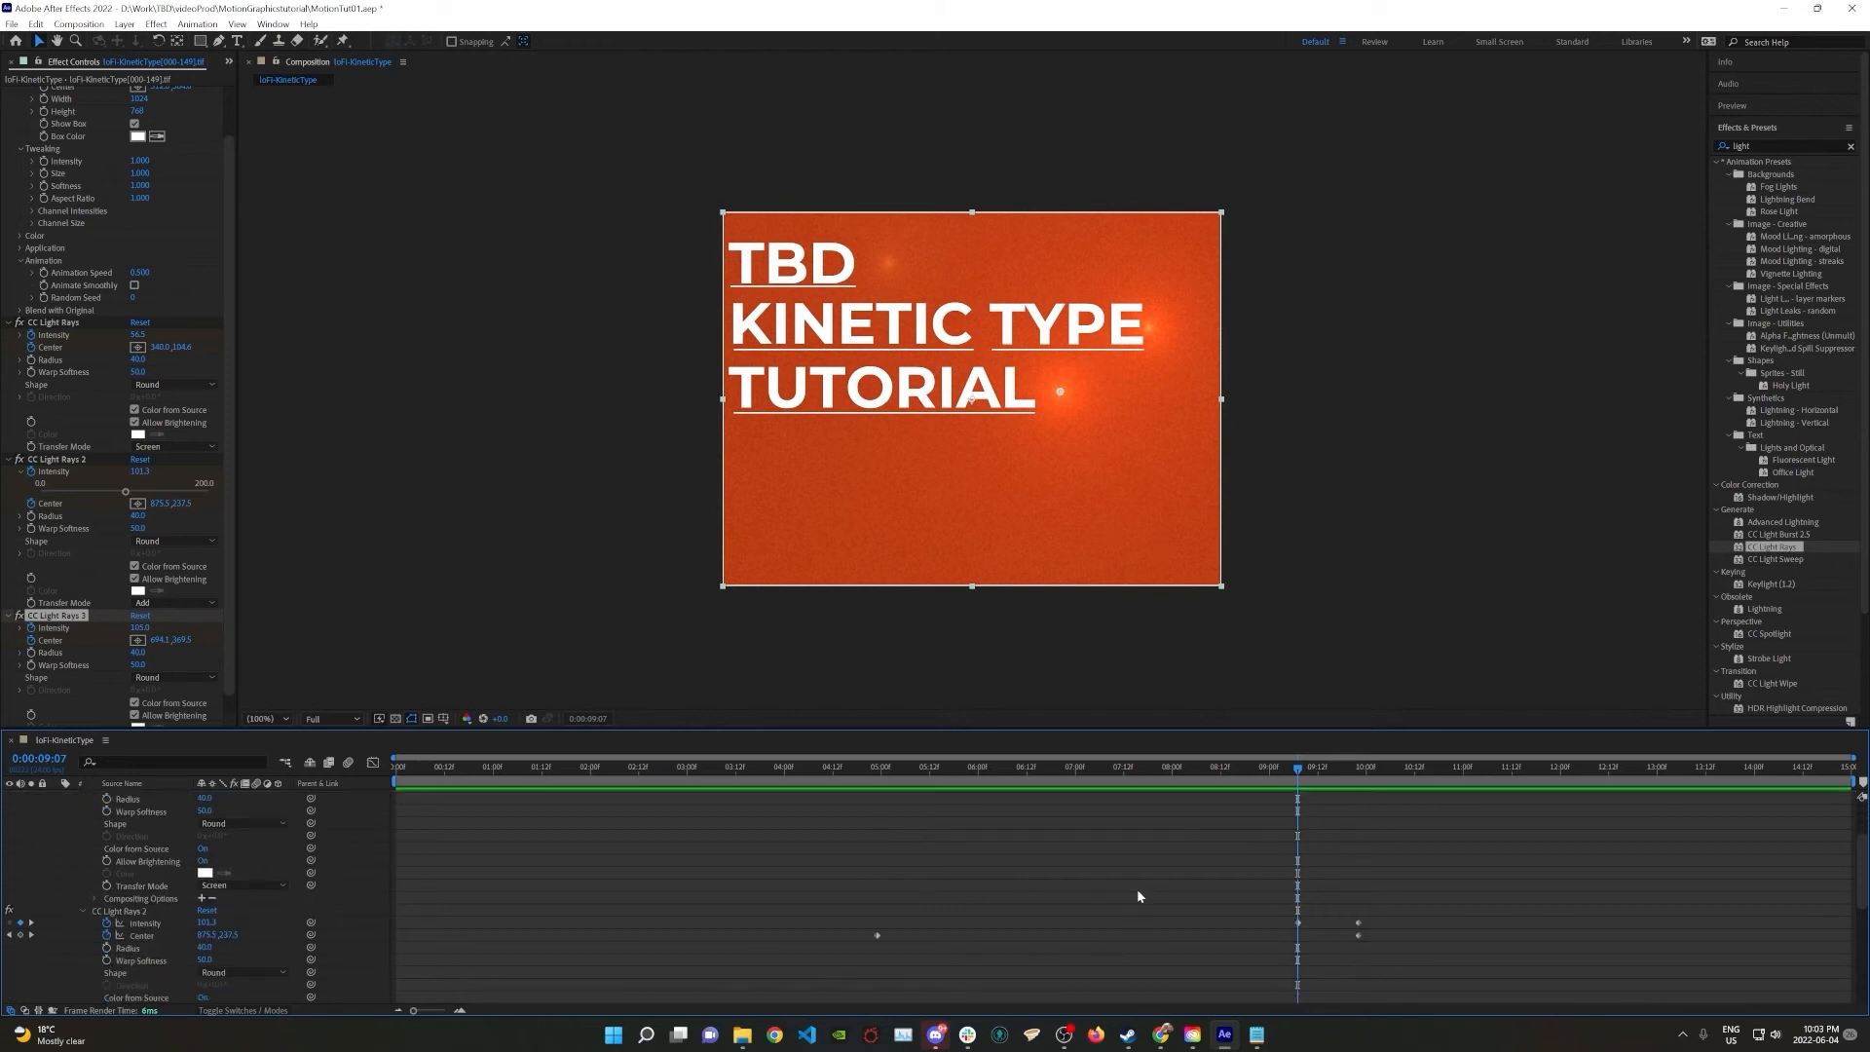
pyautogui.scroll(-3, 1137, 888)
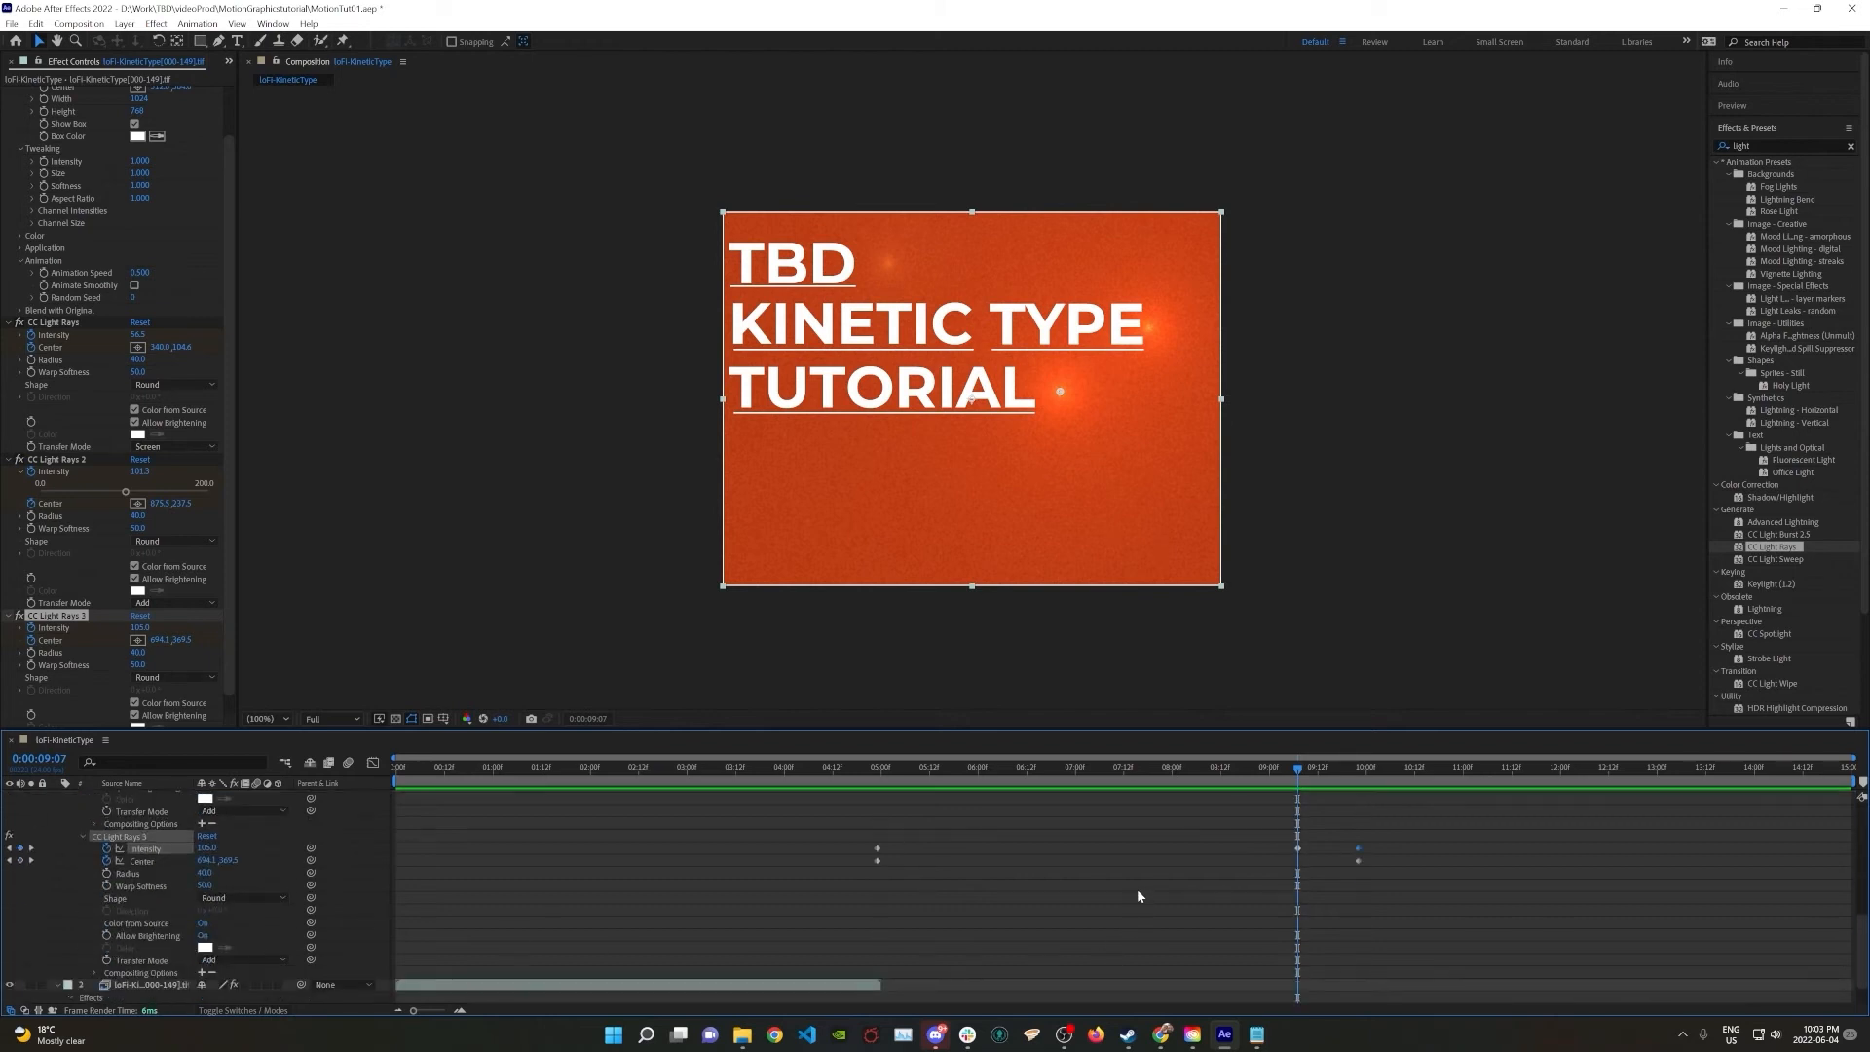
pyautogui.scroll(1, 1136, 888)
pyautogui.moveTo(1298, 849); pyautogui.dragTo(1239, 847)
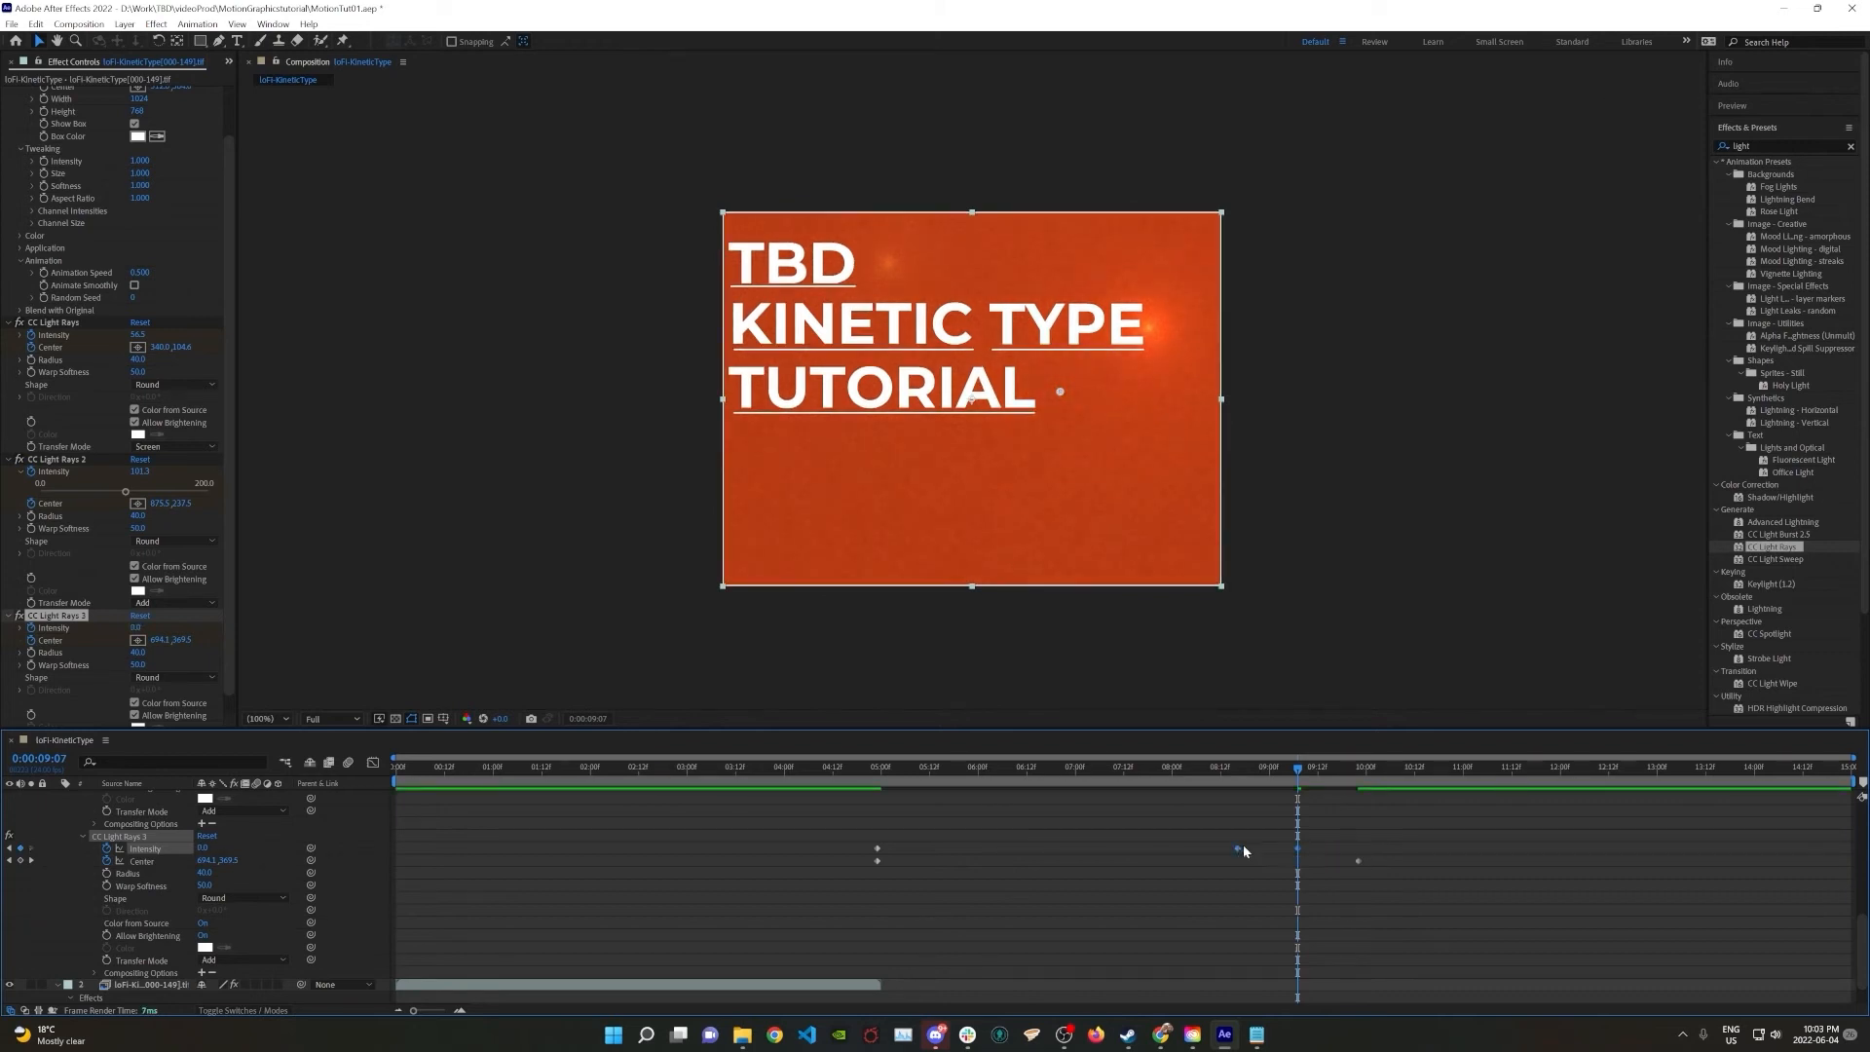
# Shift both CC Light Rays 2 Intensity keyframes earlier so the fade ends at 0:00:09:07
pyautogui.scroll(5, 1278, 861)
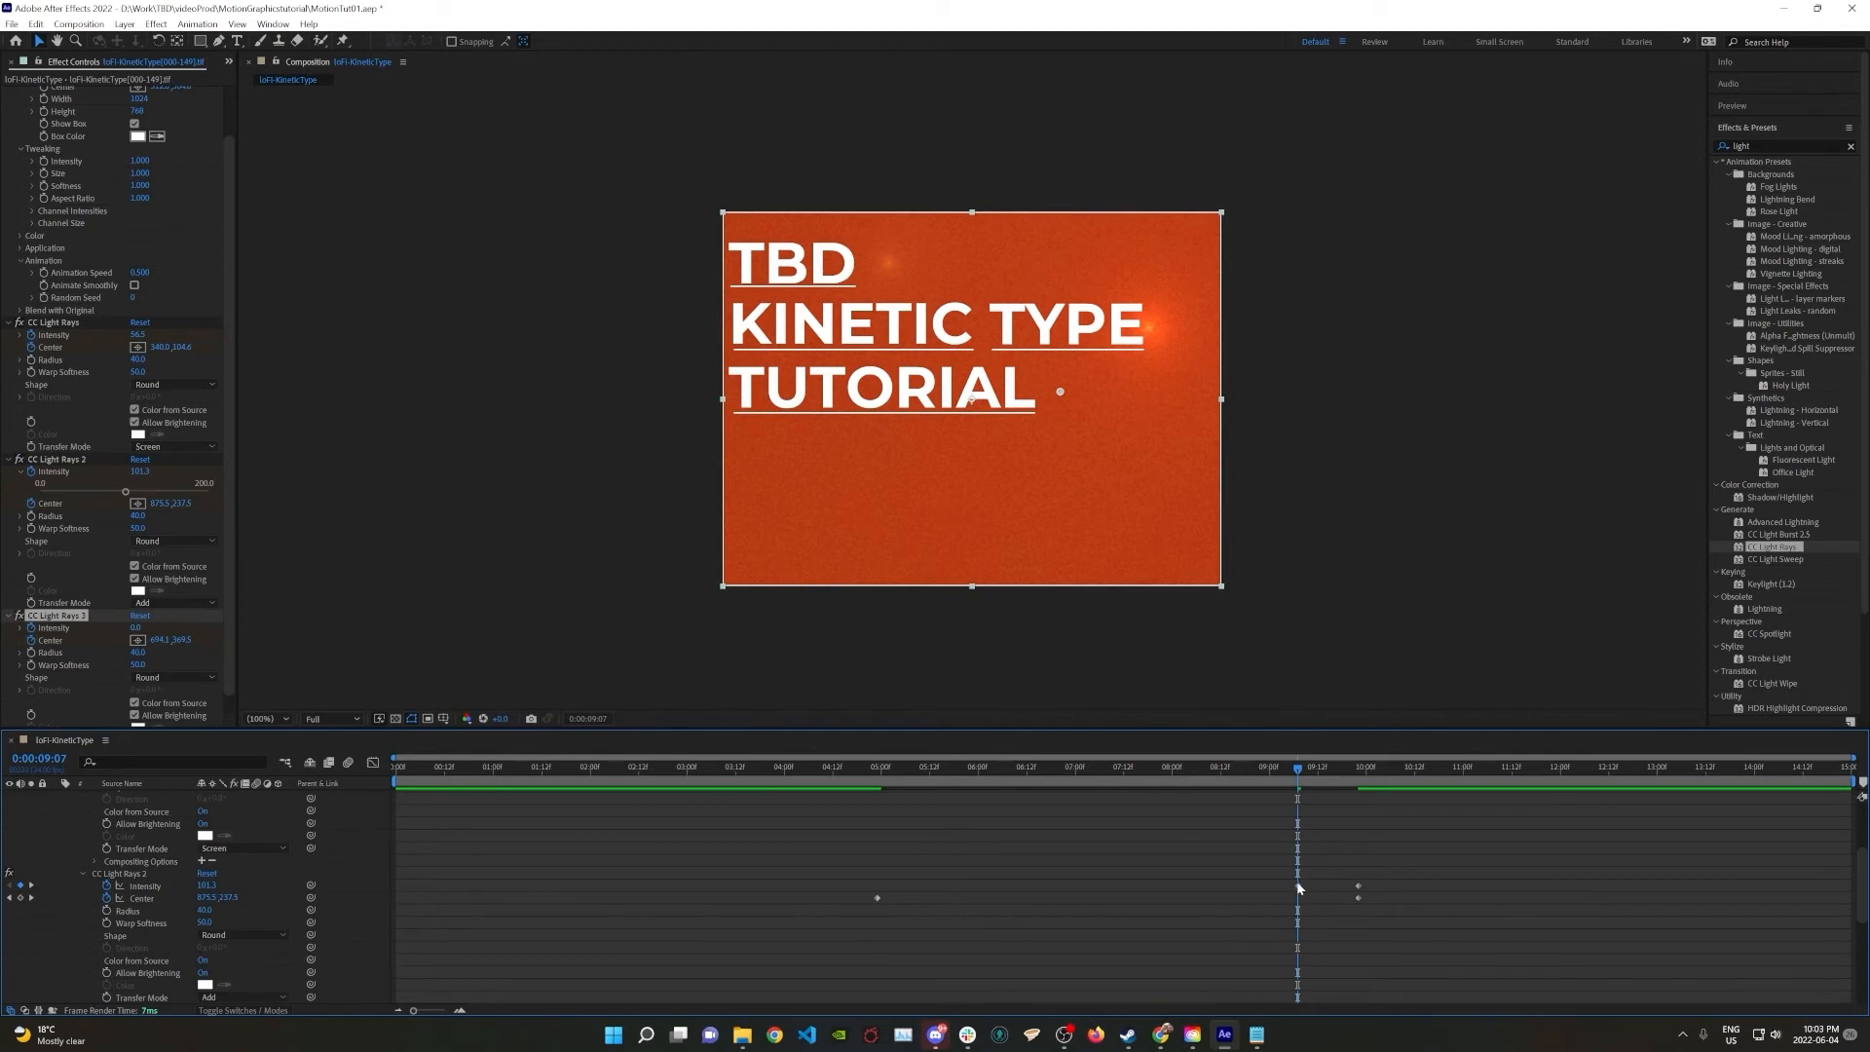
pyautogui.click(1298, 885)
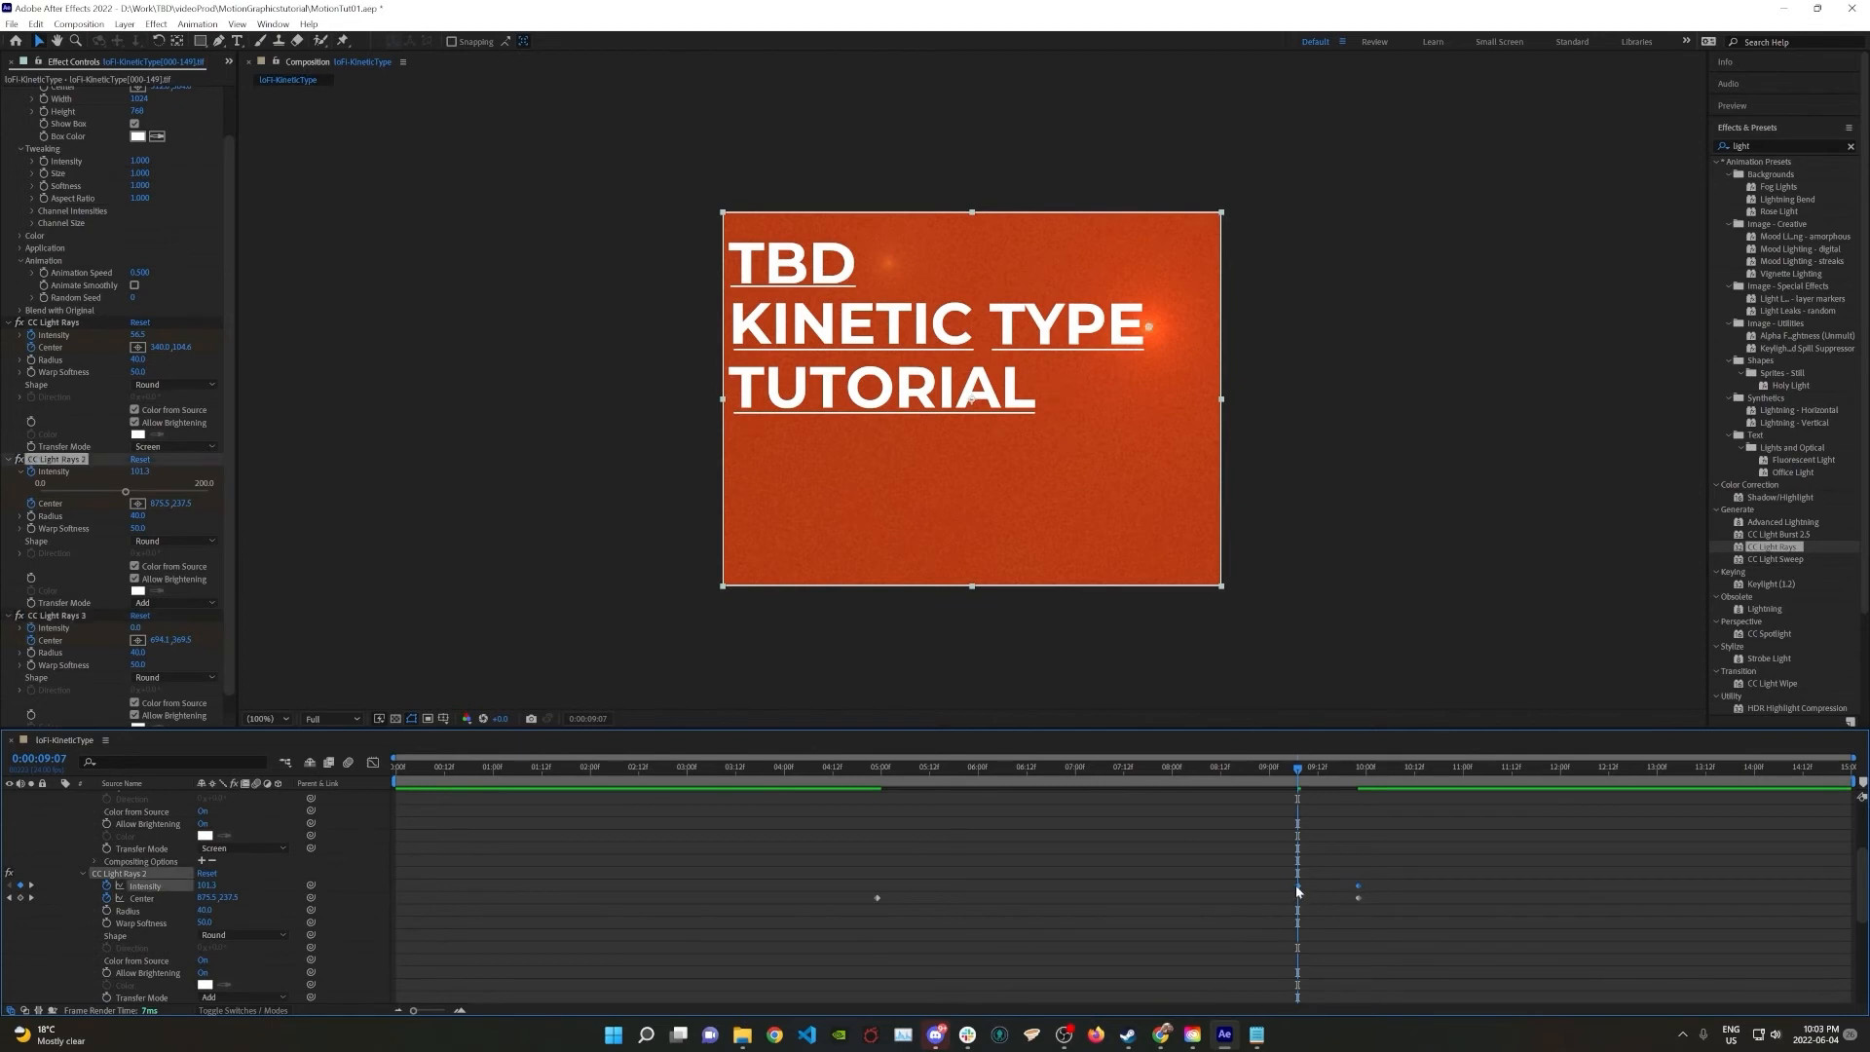
pyautogui.moveTo(1299, 885); pyautogui.dragTo(1243, 885)
# Shift the last Intensity keyframe of the first CC Light Rays effect earlier, to 0:00:09:07
pyautogui.scroll(2, 1246, 881)
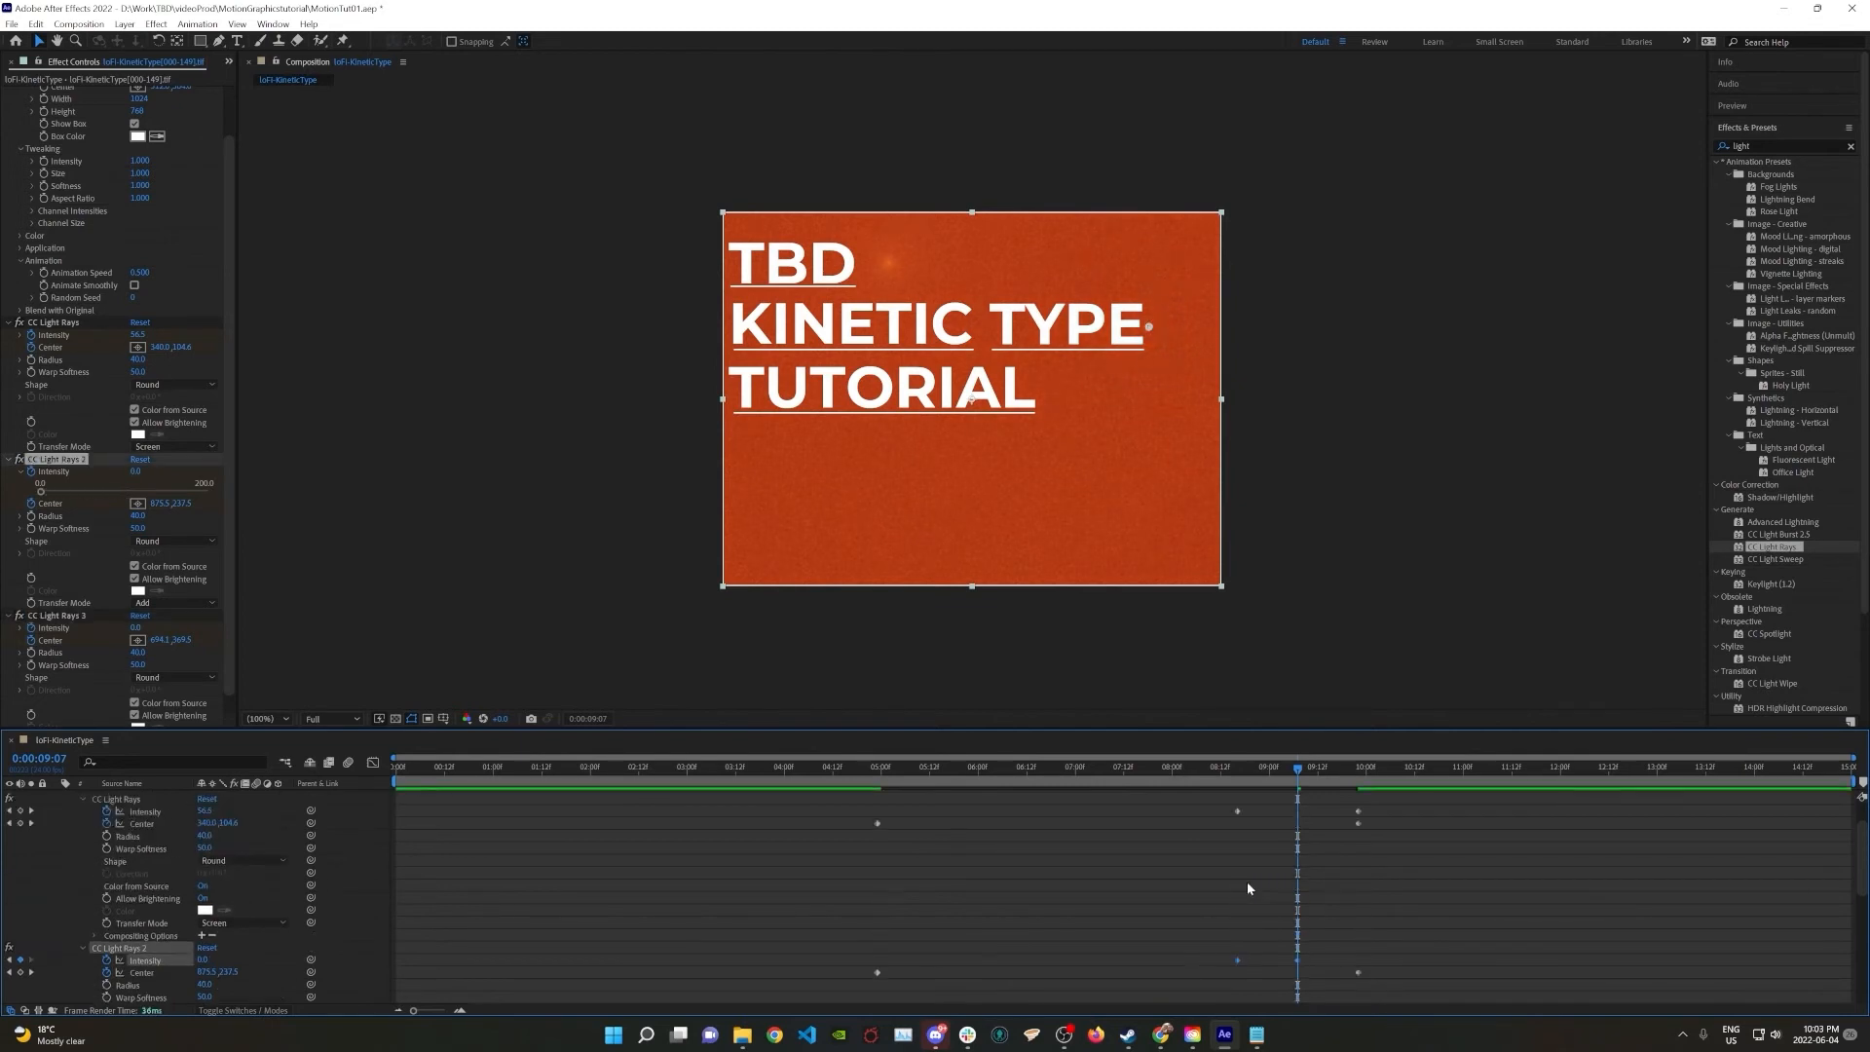
pyautogui.scroll(2, 1248, 884)
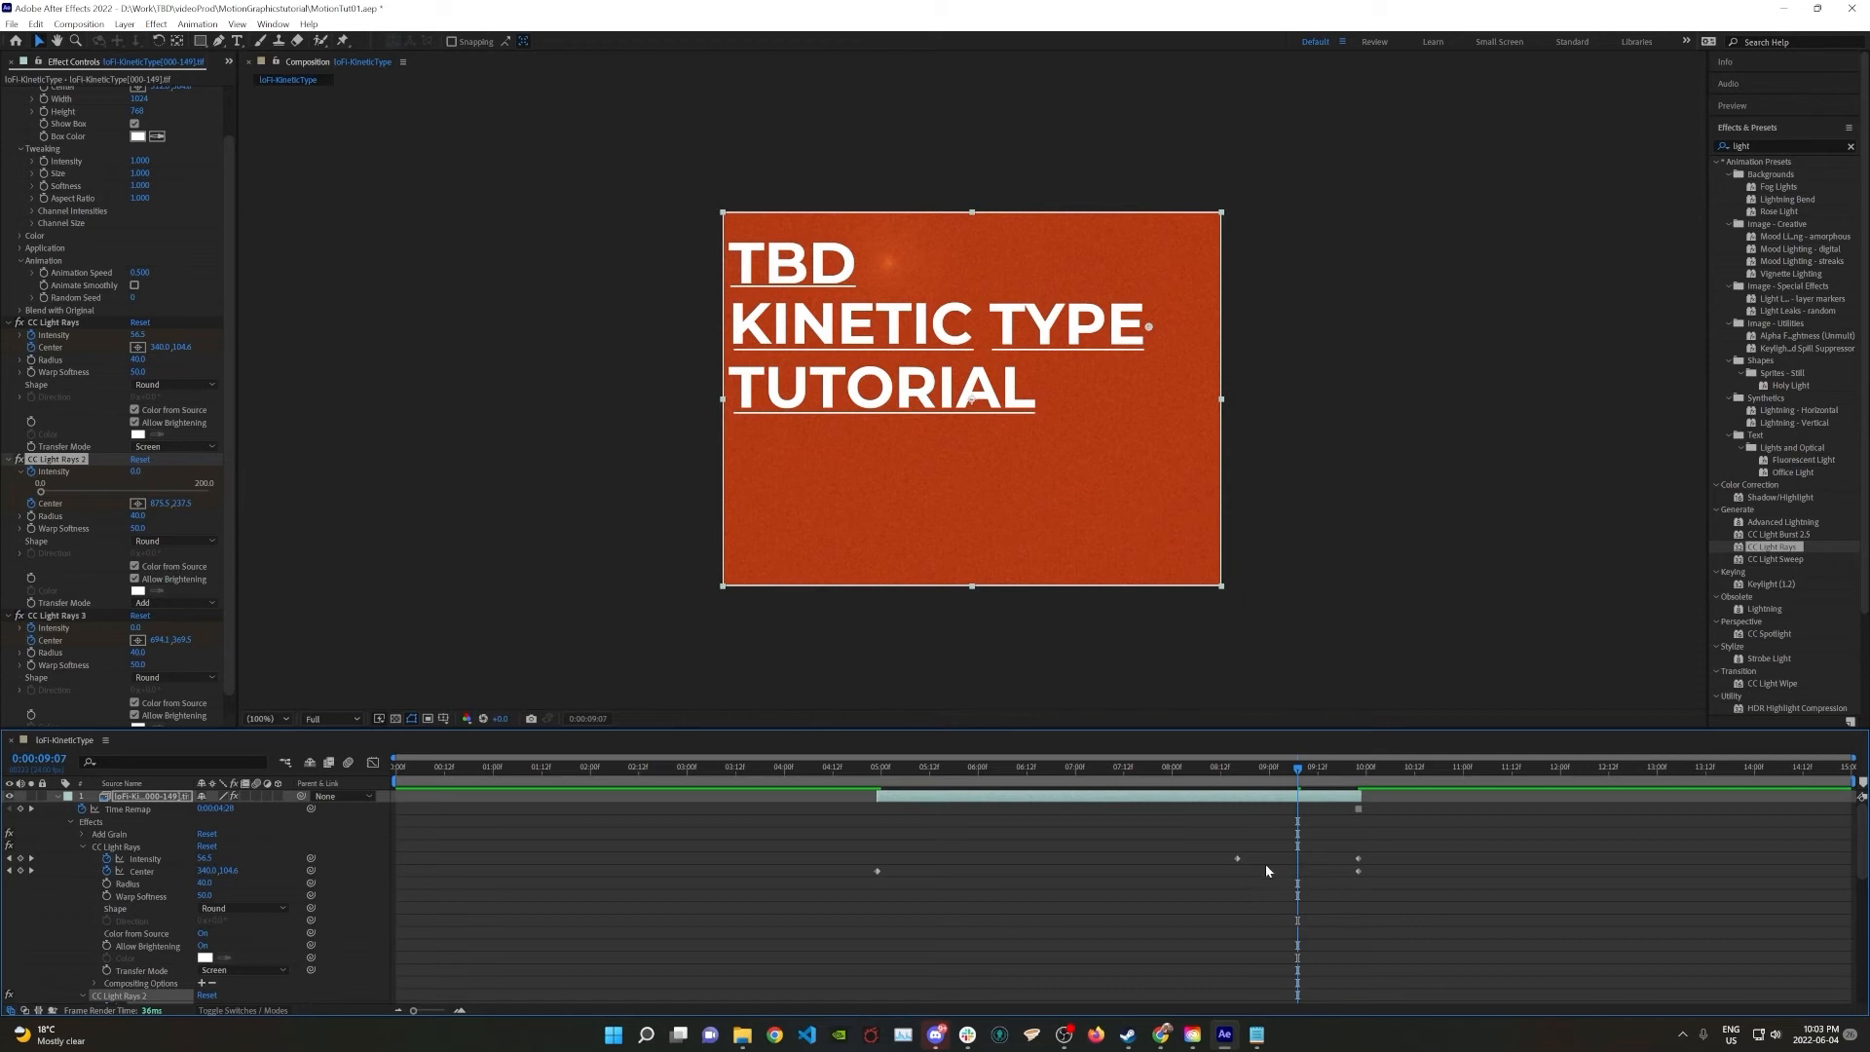
pyautogui.click(1359, 862)
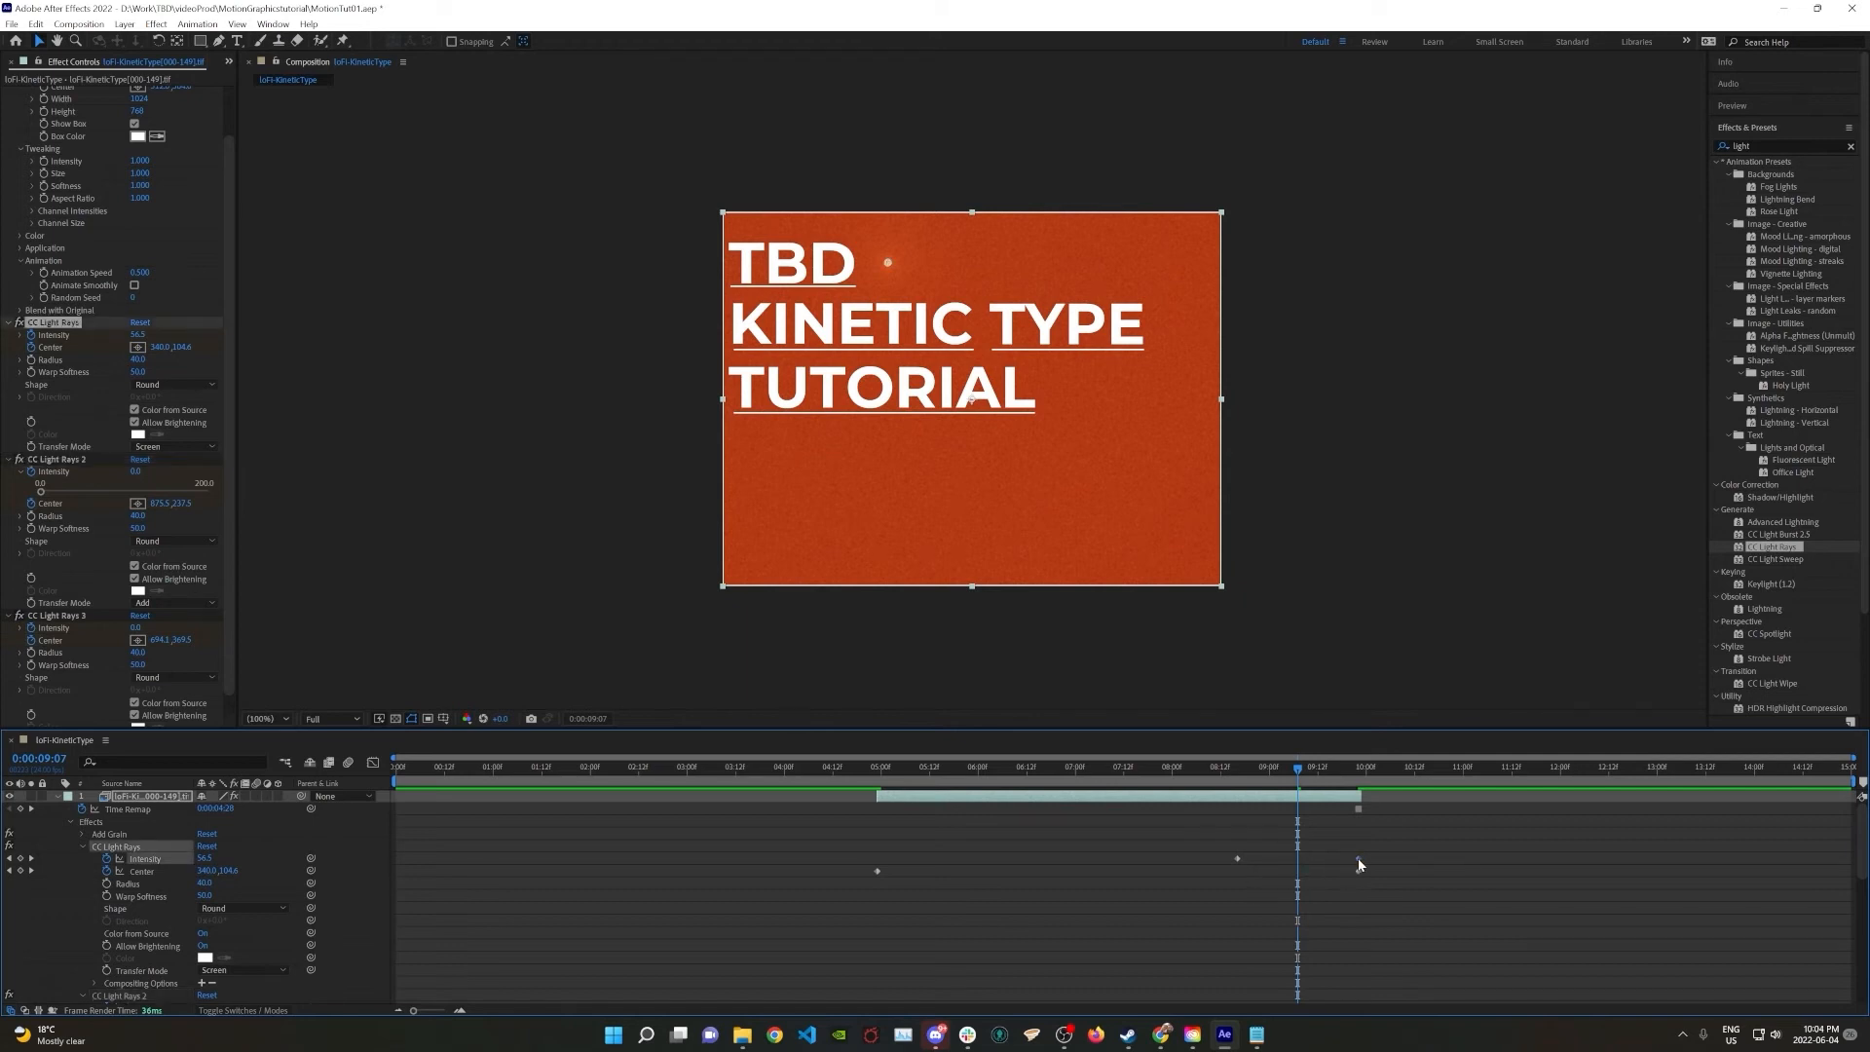
pyautogui.moveTo(1358, 862); pyautogui.dragTo(1299, 864)
# Preview the composition from the beginning and scrub back through the frozen section around 0:00:06:13, undoing any accidental layer move
pyautogui.moveTo(1304, 776); pyautogui.dragTo(406, 727)
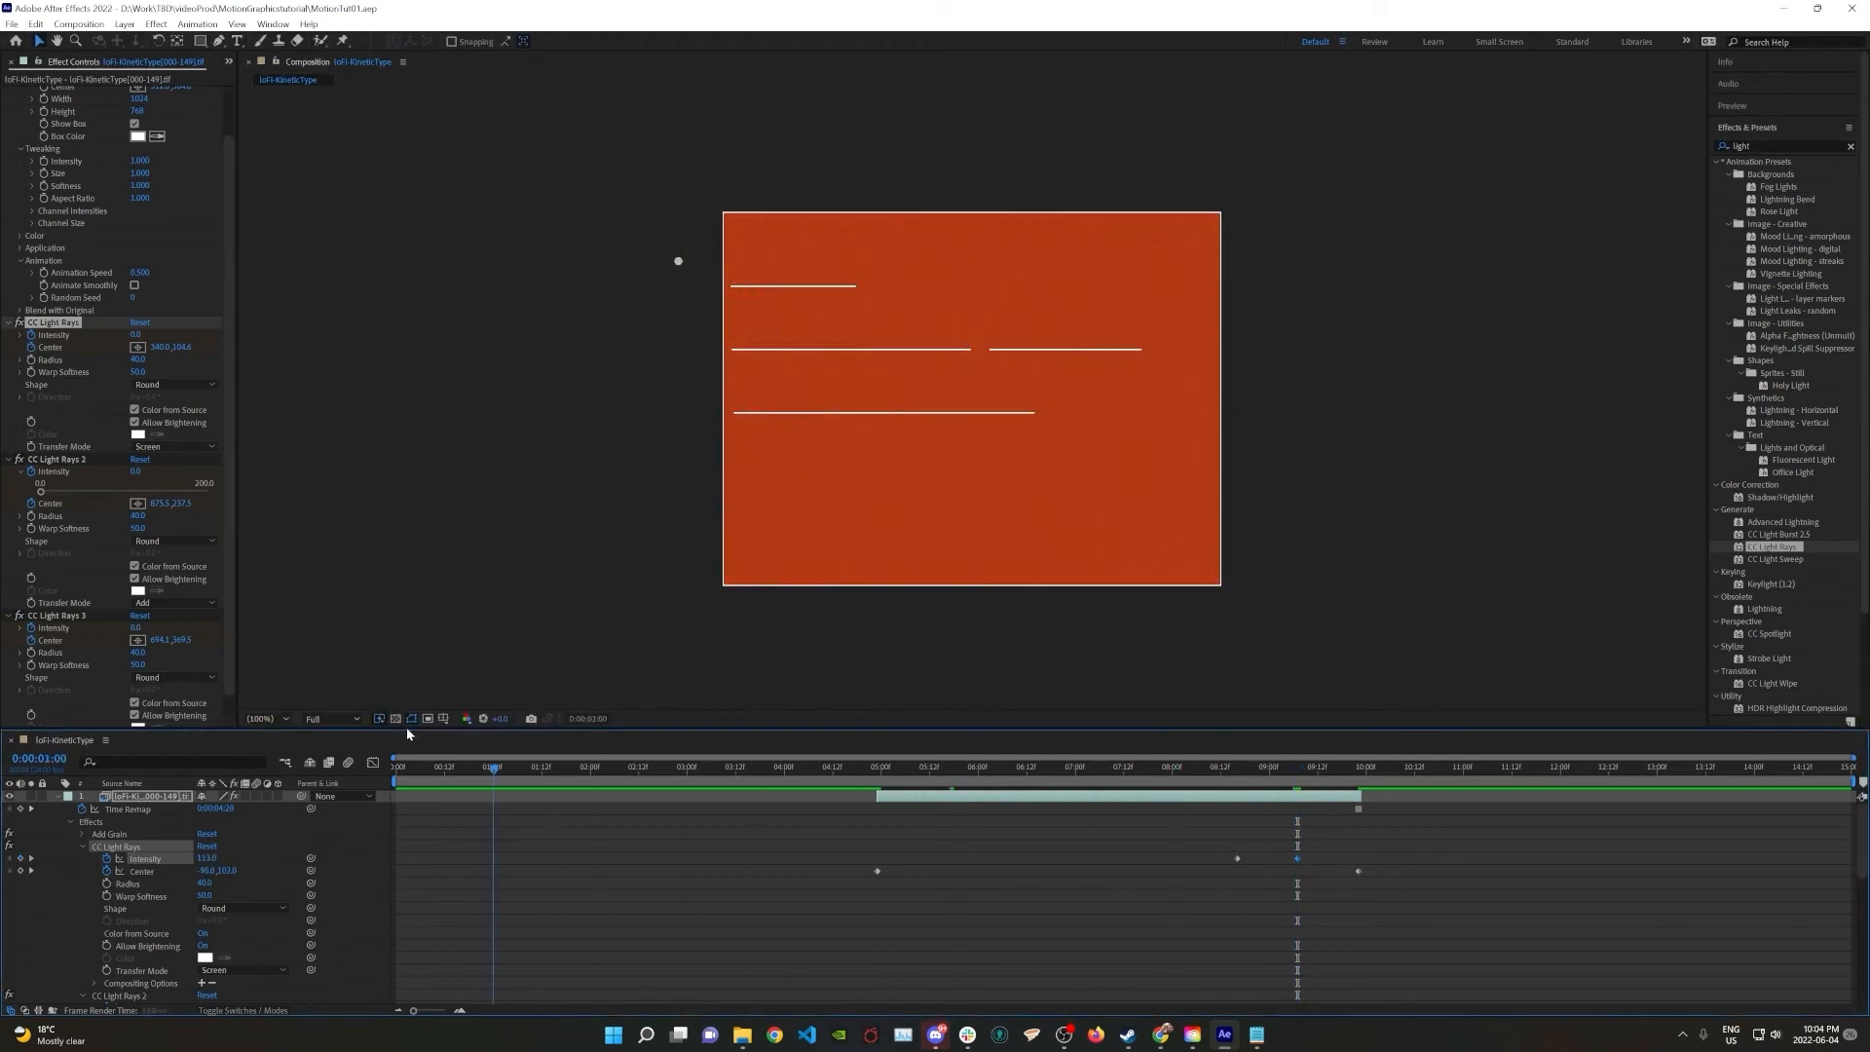
pyautogui.press('space')
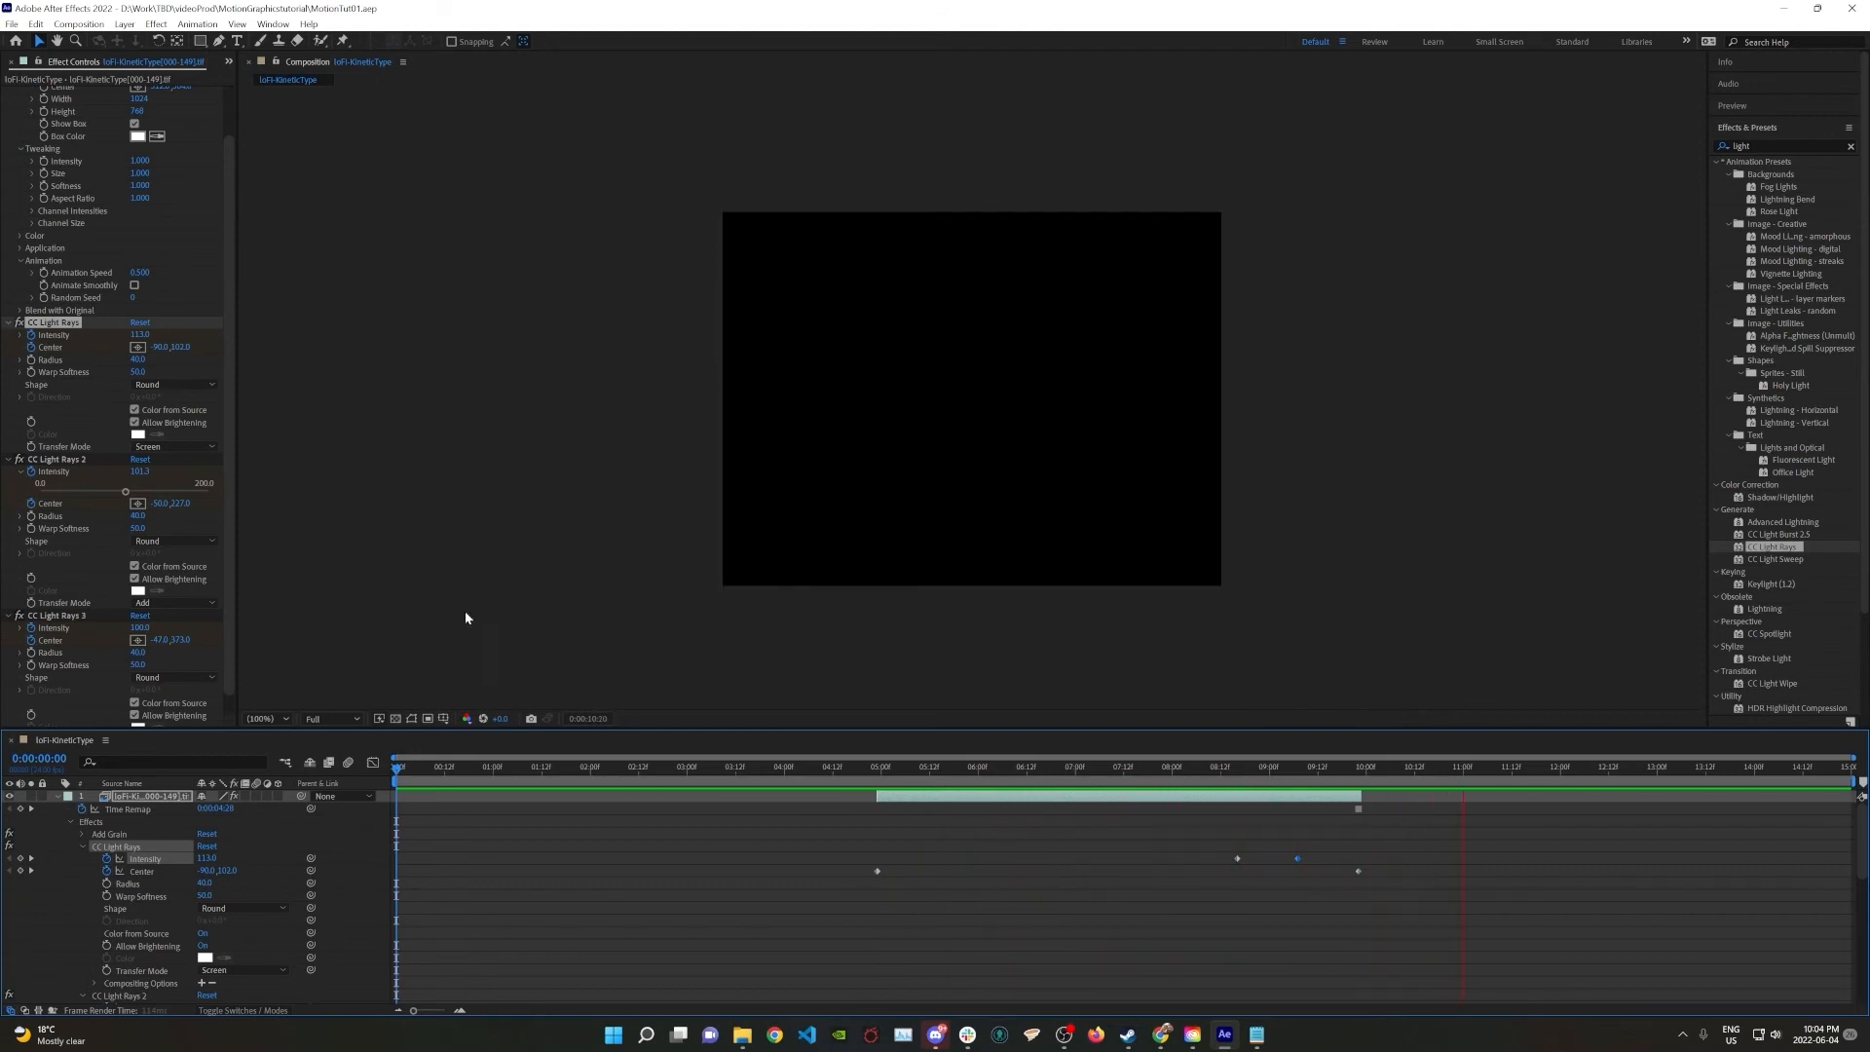
pyautogui.press('space')
pyautogui.moveTo(1460, 776); pyautogui.dragTo(1102, 836)
pyautogui.rightClick(1090, 838)
pyautogui.moveTo(1043, 766); pyautogui.dragTo(1060, 844)
pyautogui.moveTo(1064, 838)
pyautogui.mouseDown()
pyautogui.moveTo(1268, 847)
pyautogui.moveTo(968, 834)
pyautogui.moveTo(1266, 870)
pyautogui.moveTo(974, 849)
pyautogui.moveTo(1237, 870)
pyautogui.moveTo(1033, 854)
pyautogui.mouseUp()
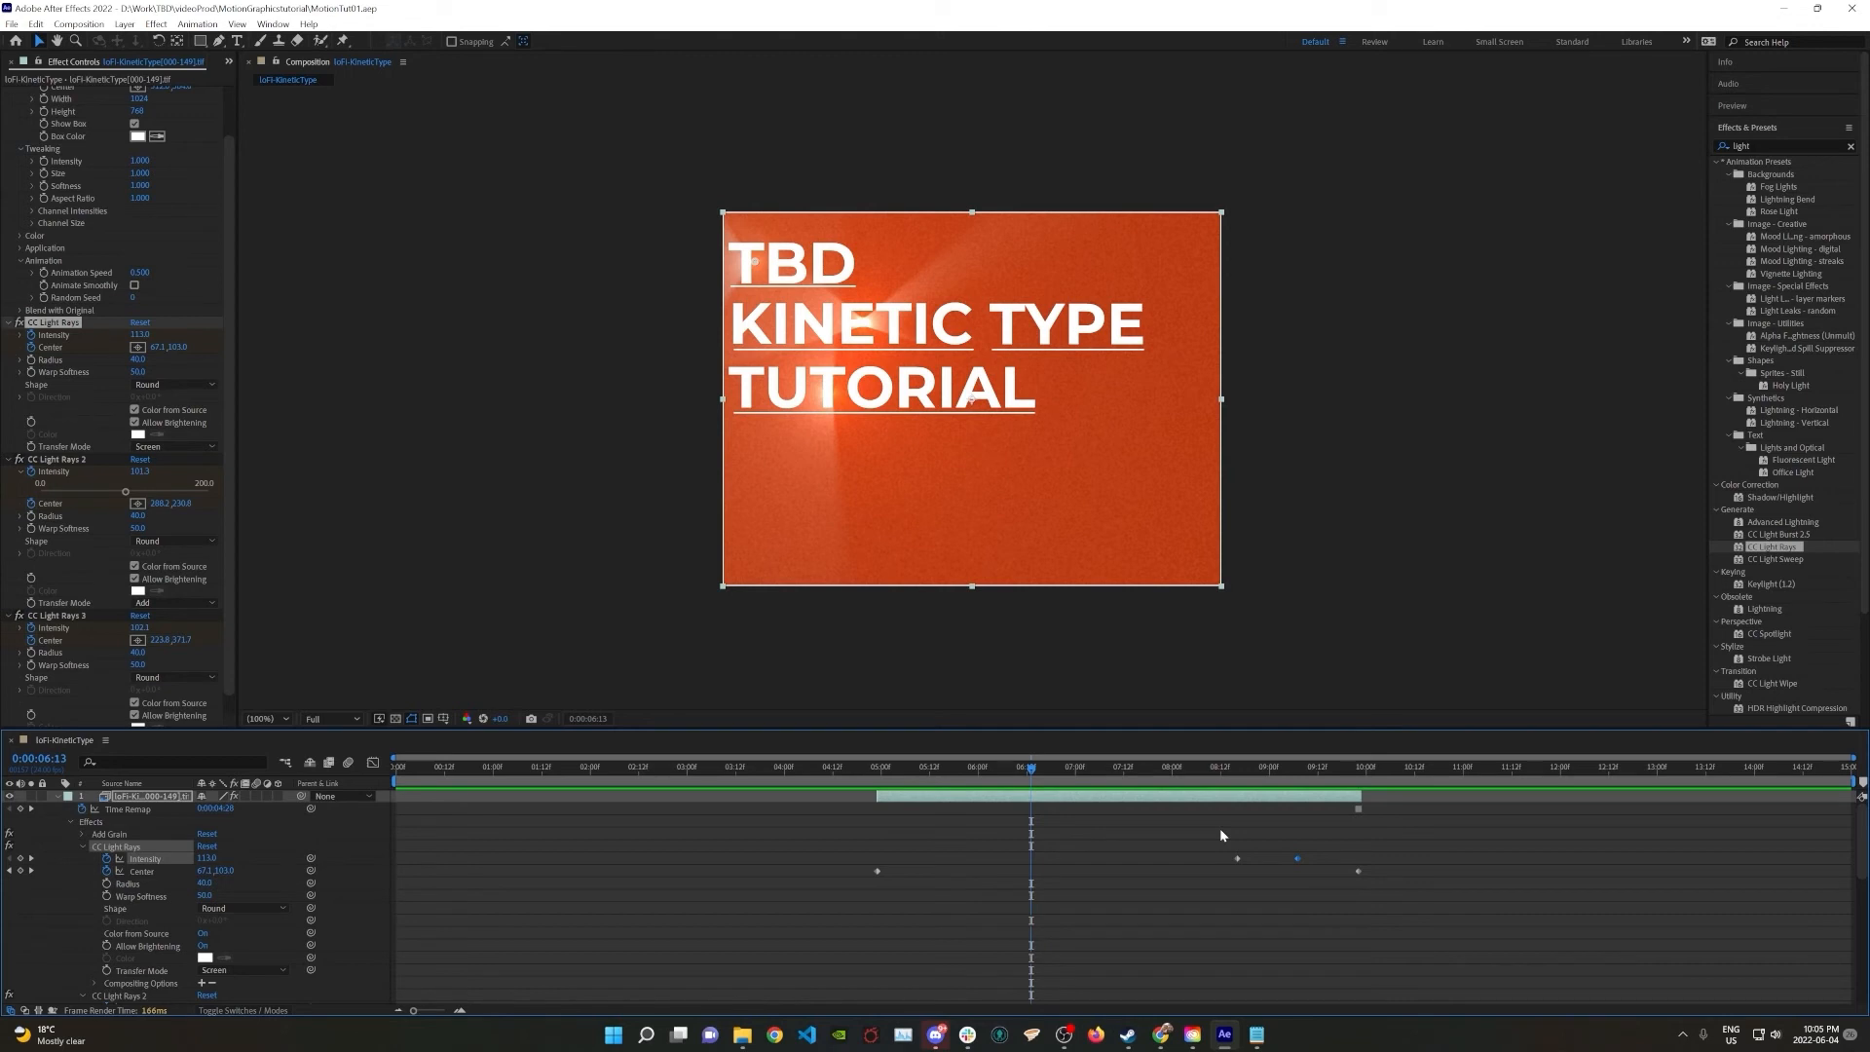
pyautogui.moveTo(1007, 469); pyautogui.dragTo(985, 473)
pyautogui.hotkey('ctrl', 'z')
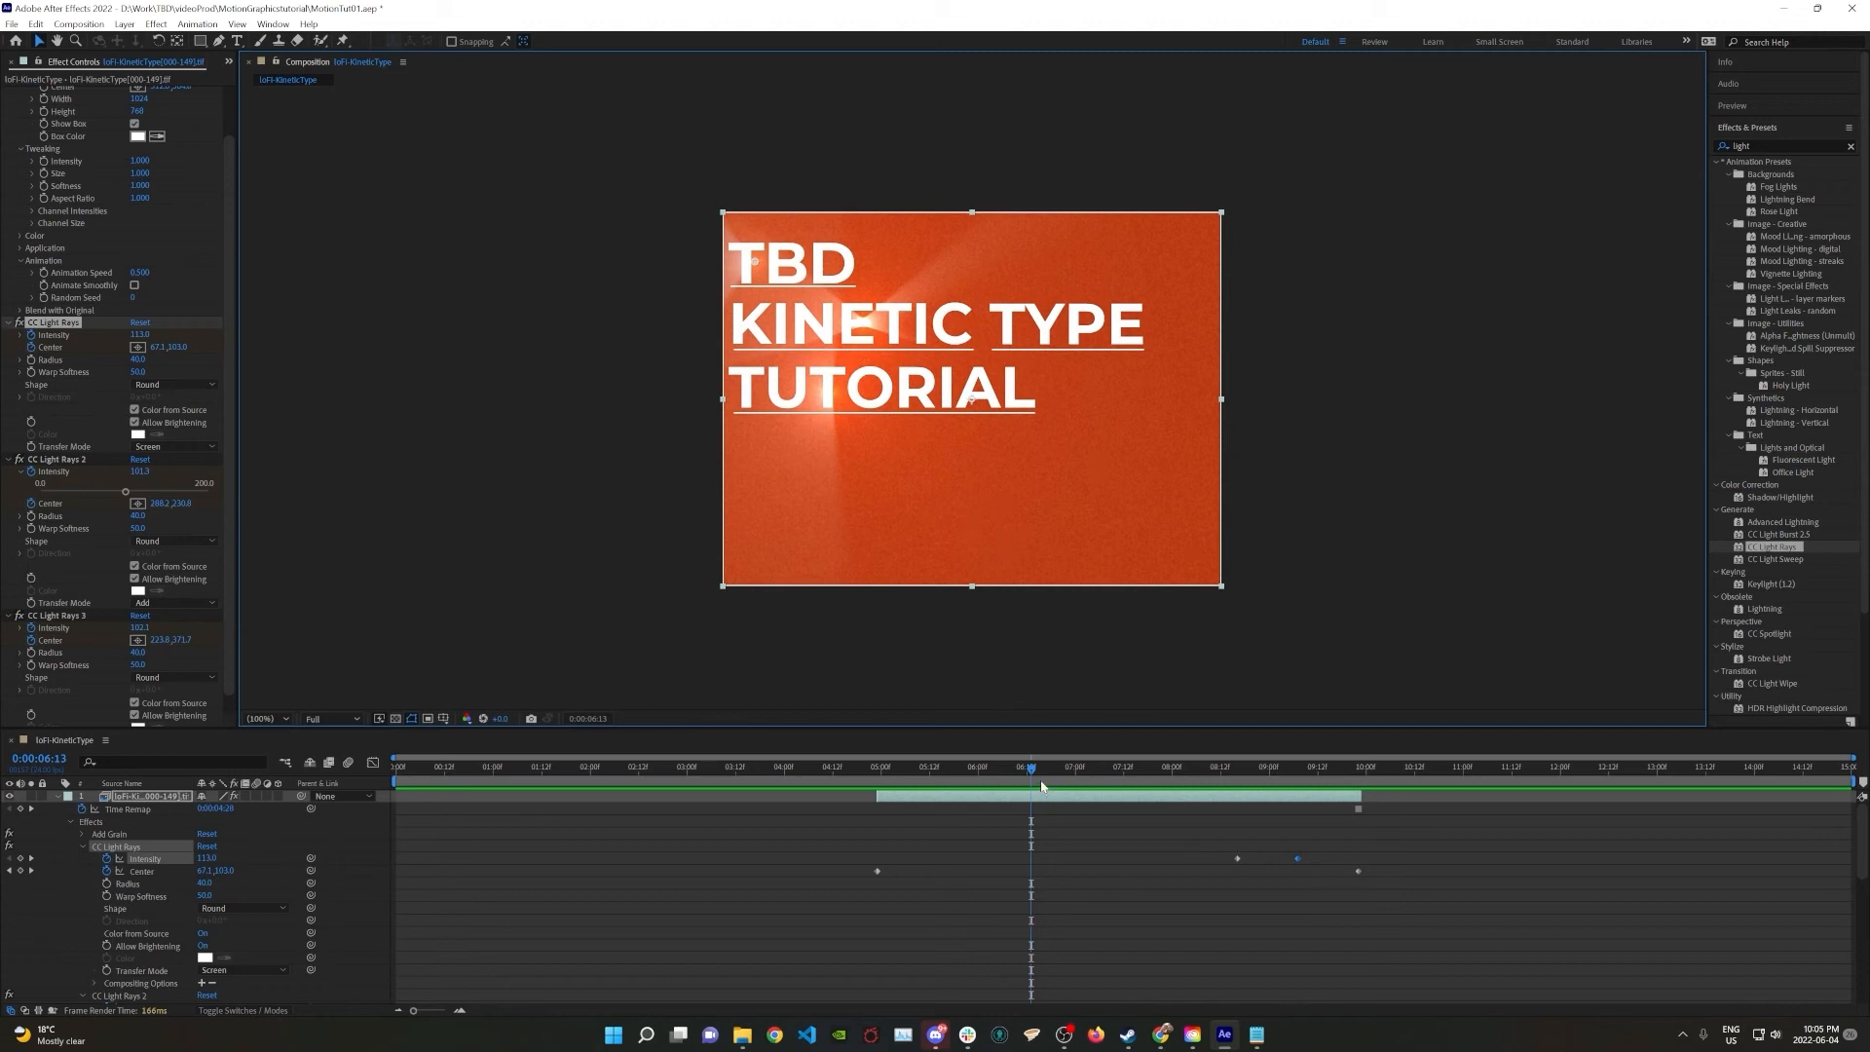
# Enable keyframing at 0:00:04:22 for the frozen layer's Anchor Point, Position, Scale, Rotation and Opacity
pyautogui.moveTo(1025, 768); pyautogui.dragTo(873, 772)
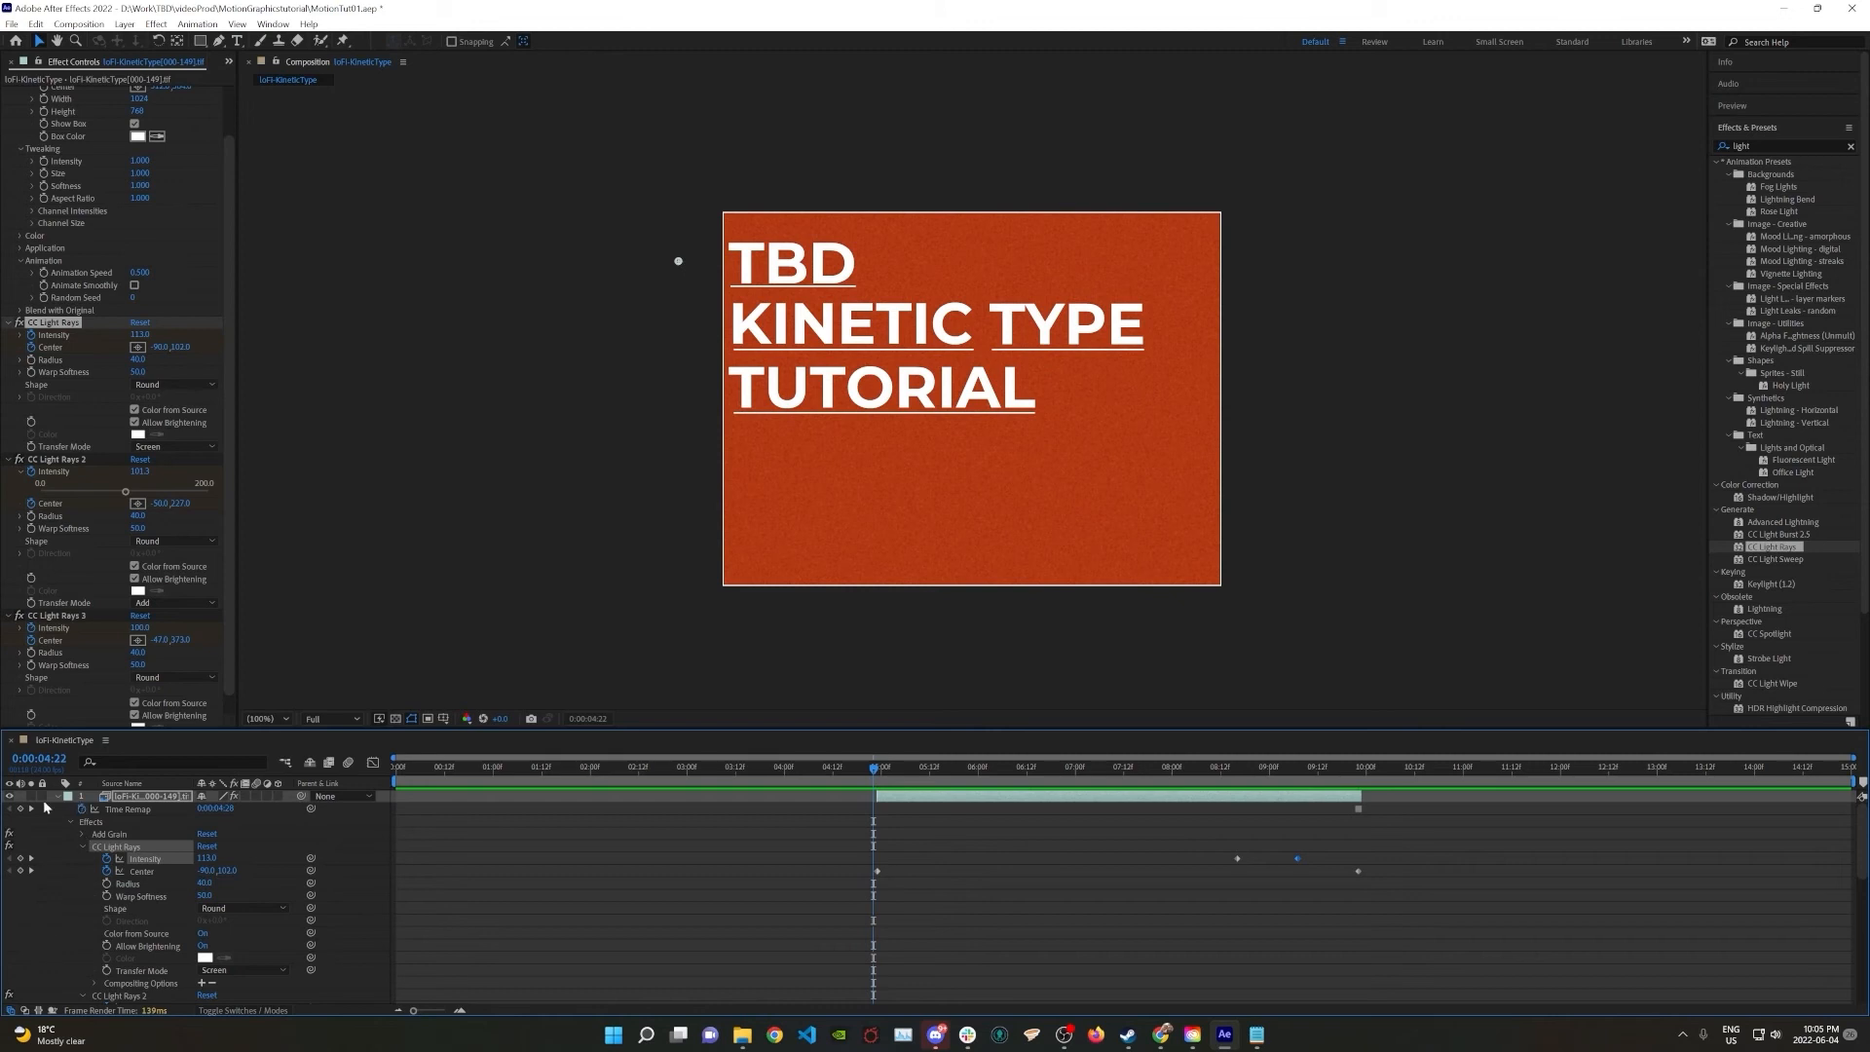
pyautogui.click(71, 825)
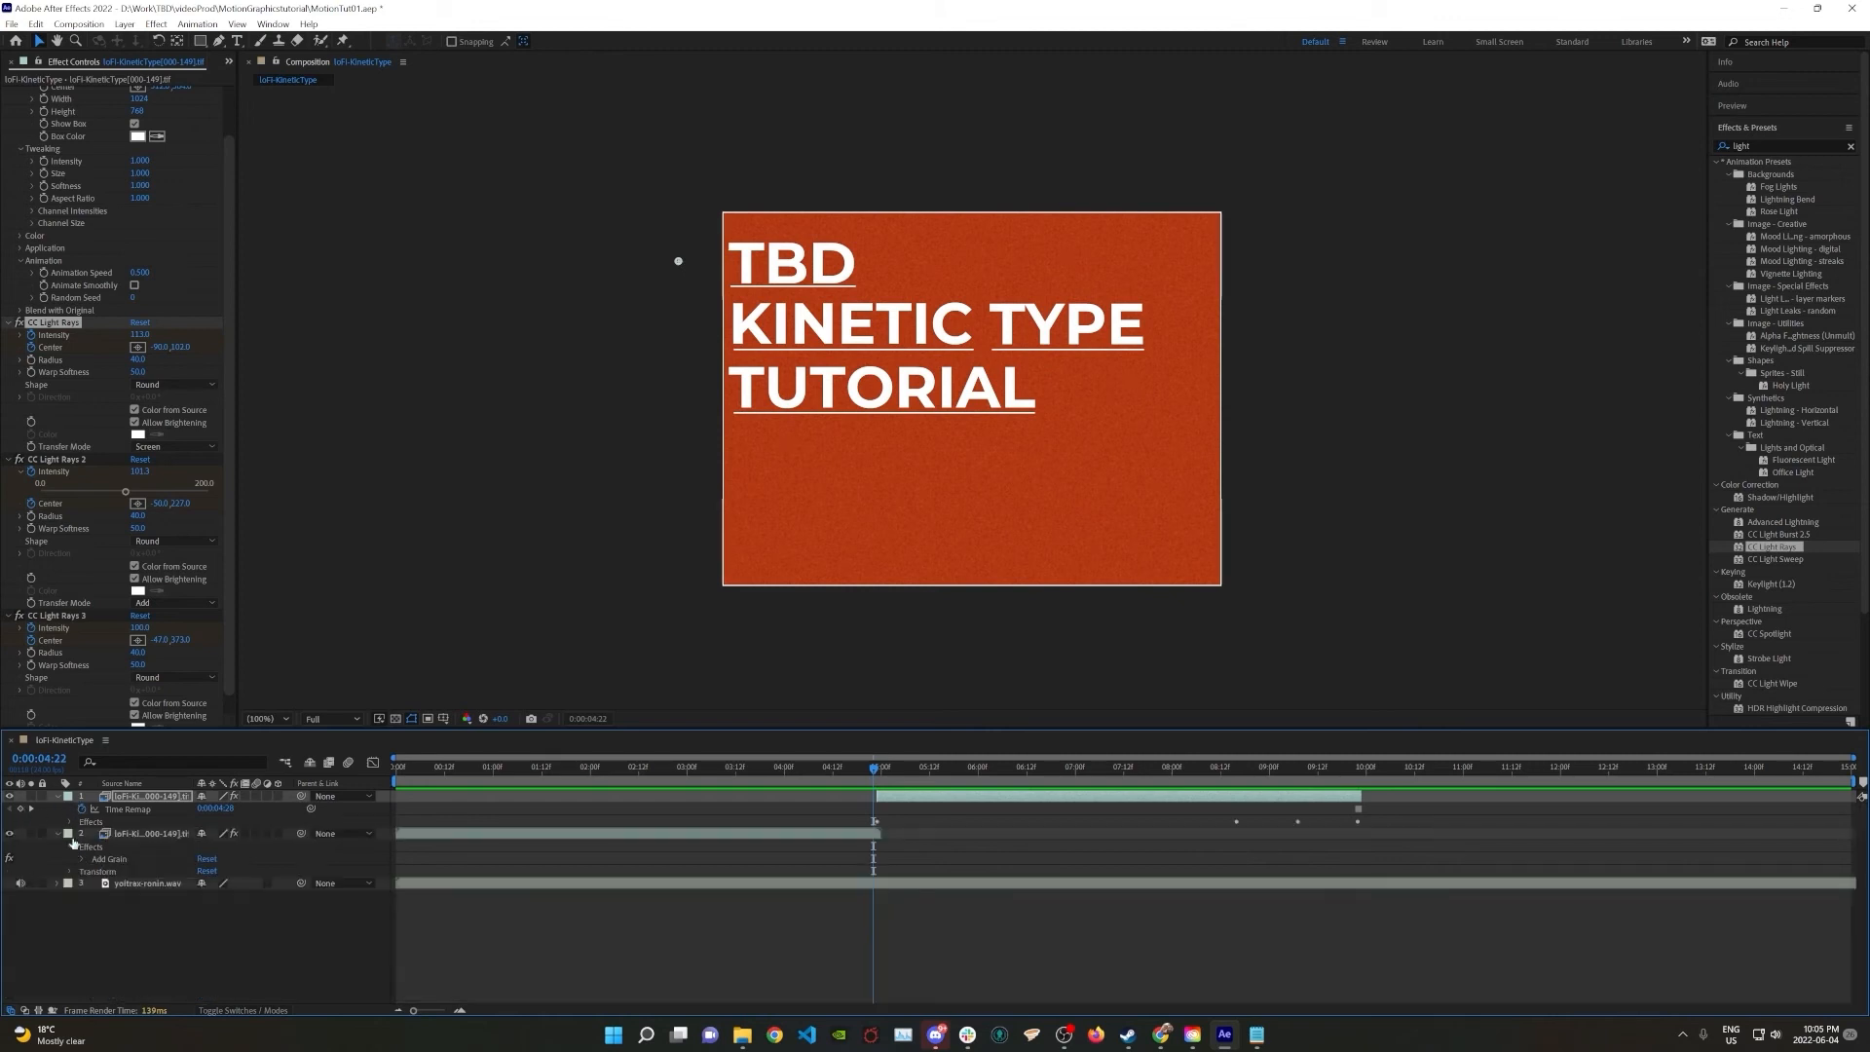
pyautogui.click(139, 797)
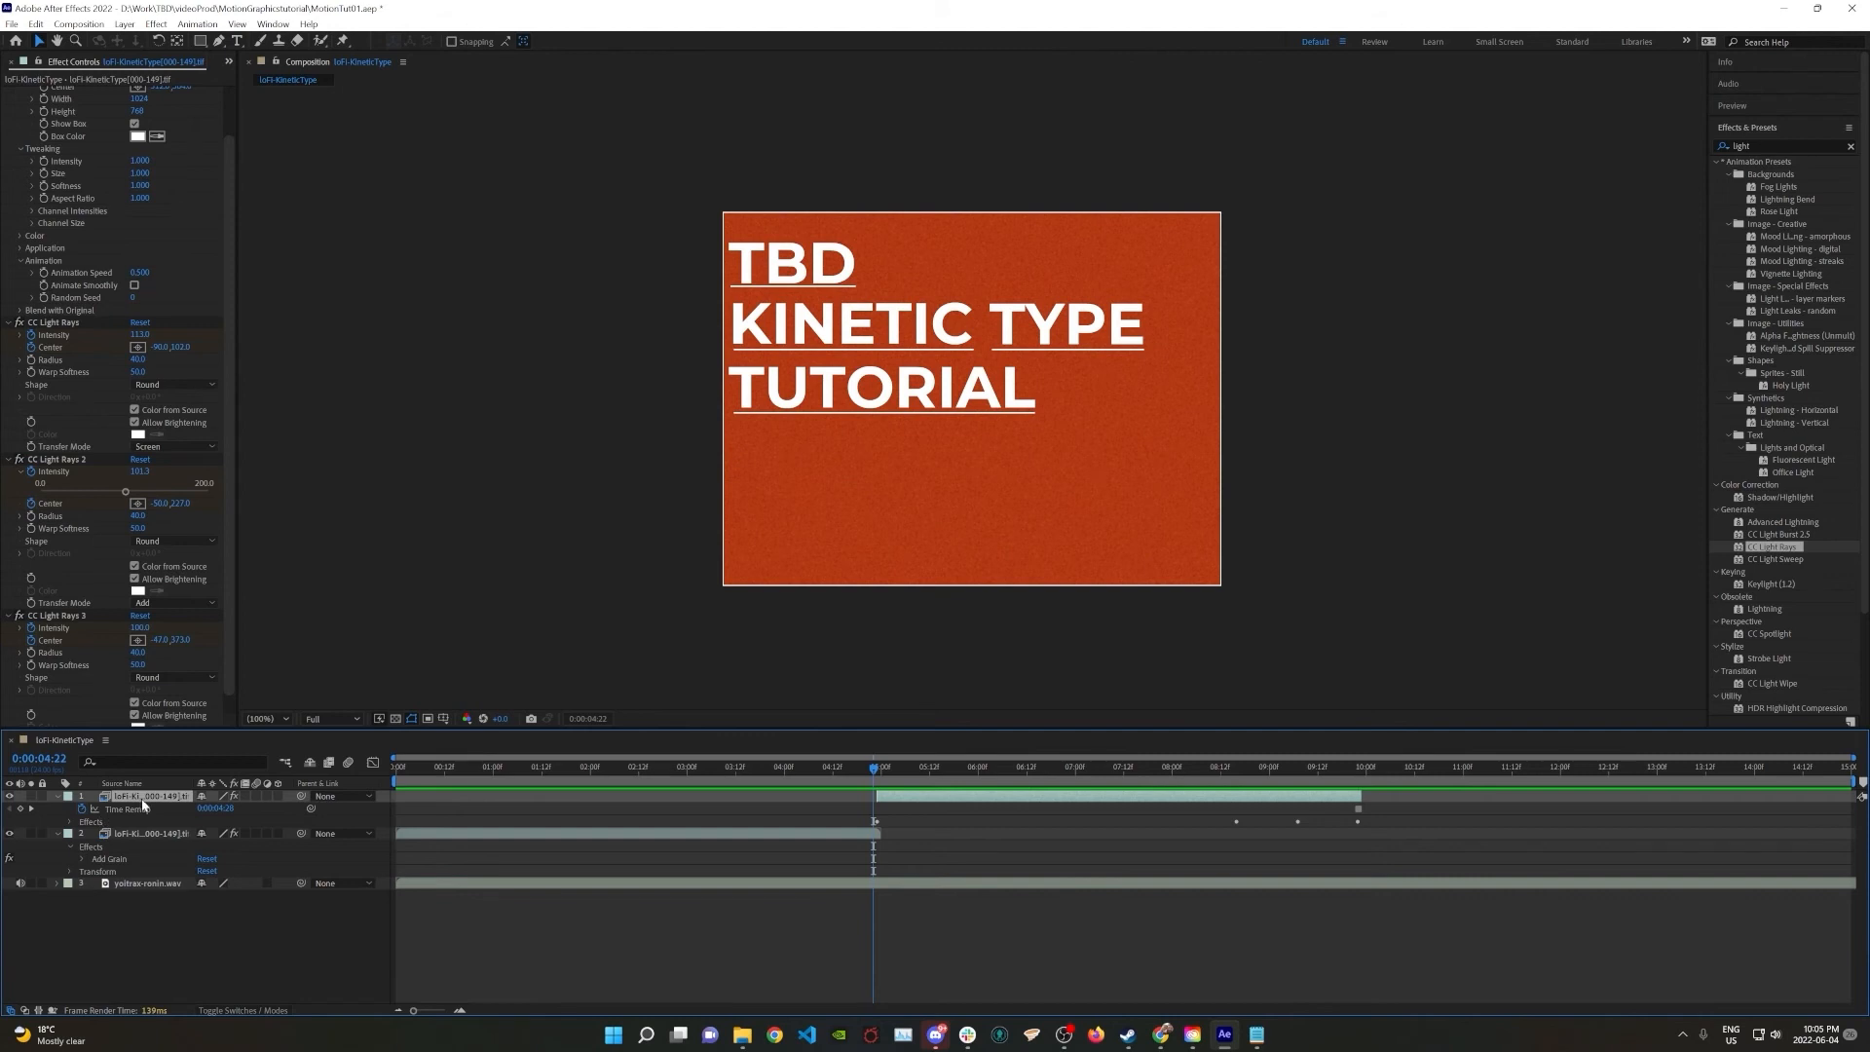
pyautogui.click(56, 796)
pyautogui.click(56, 797)
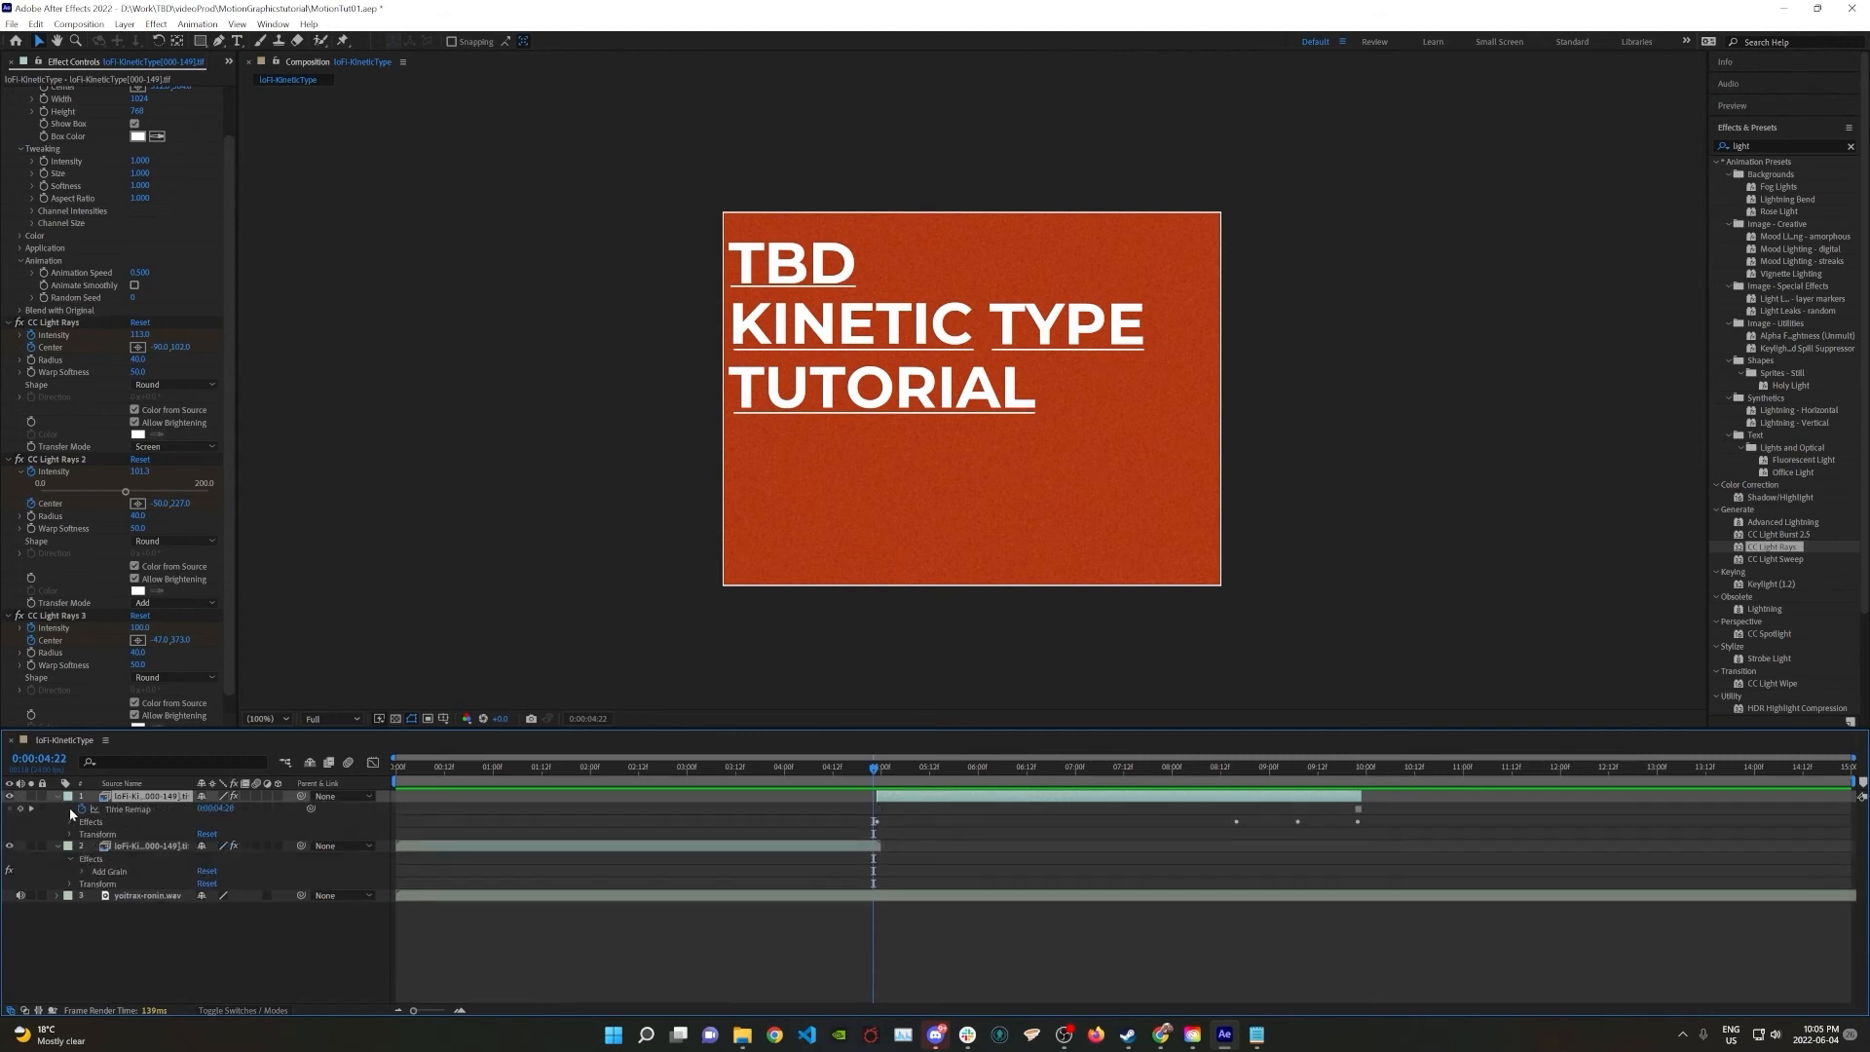
pyautogui.click(69, 835)
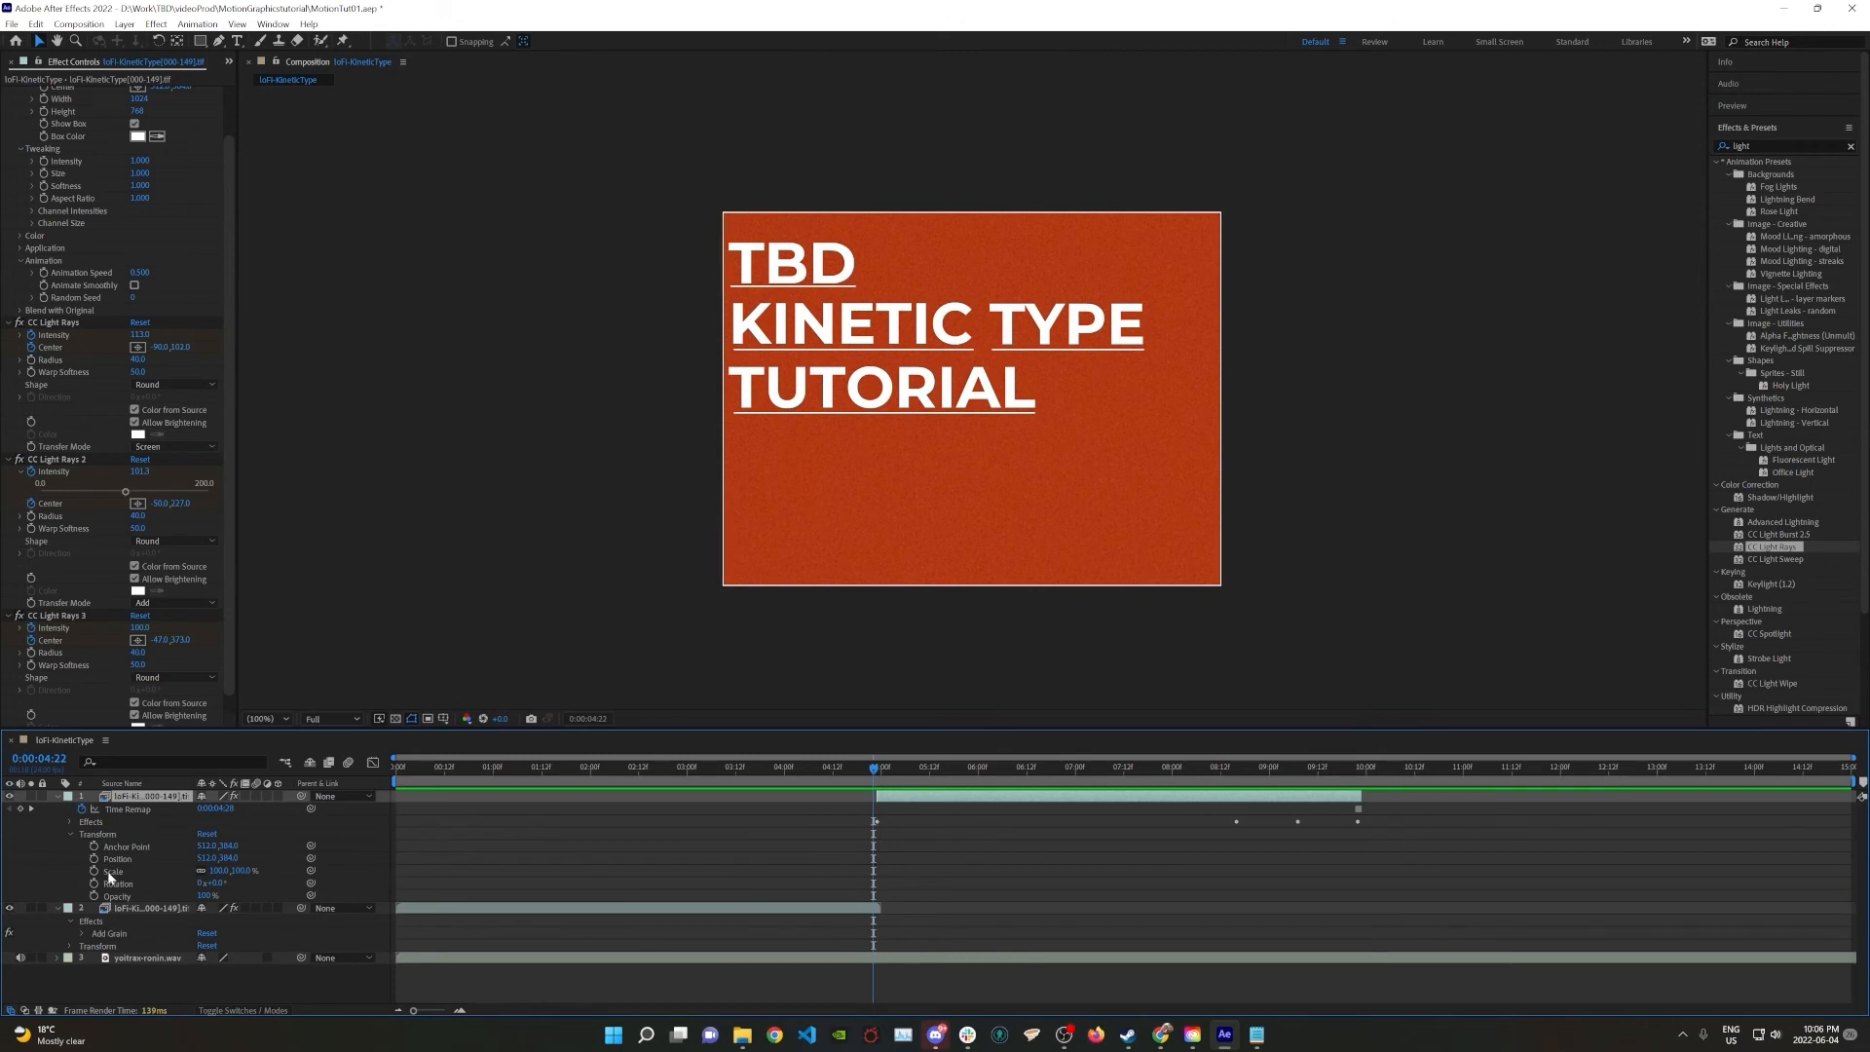
pyautogui.moveTo(93, 846); pyautogui.dragTo(94, 896)
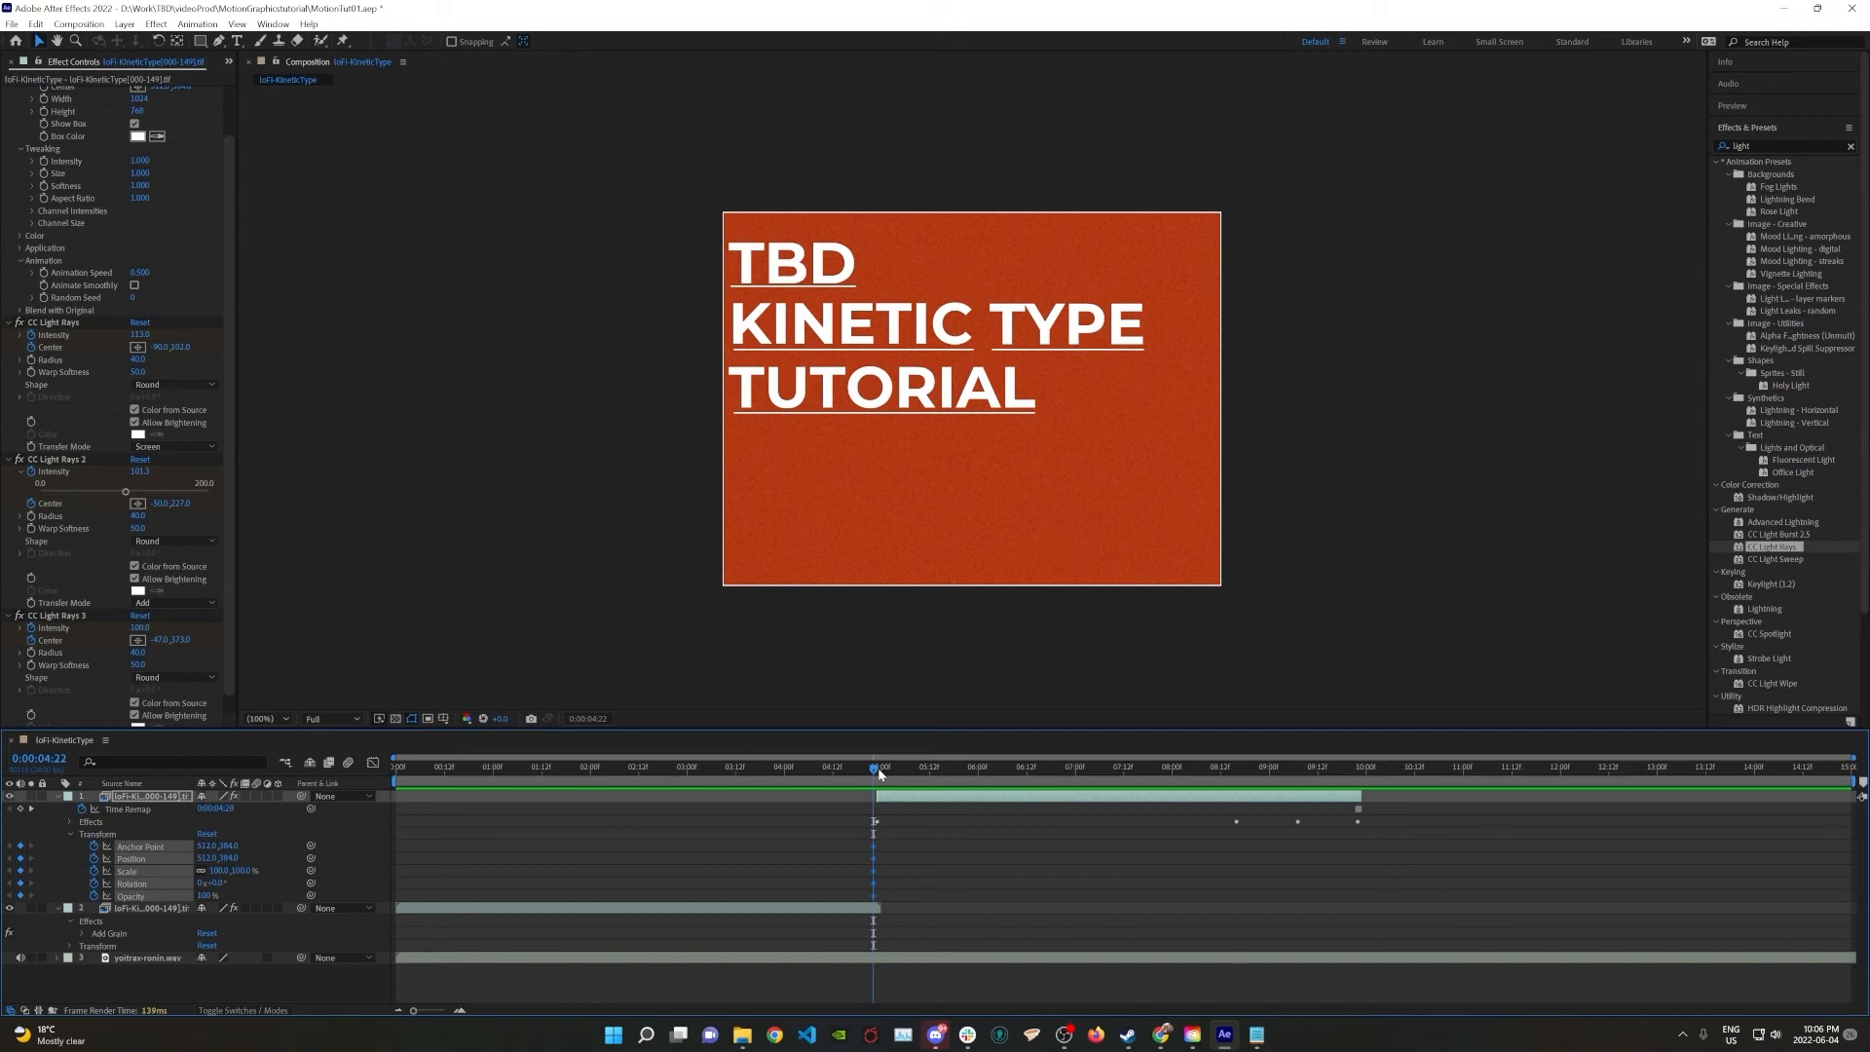
# Set the frozen layer's Rotation to 90° at 0:00:05:12
pyautogui.moveTo(878, 769); pyautogui.dragTo(930, 769)
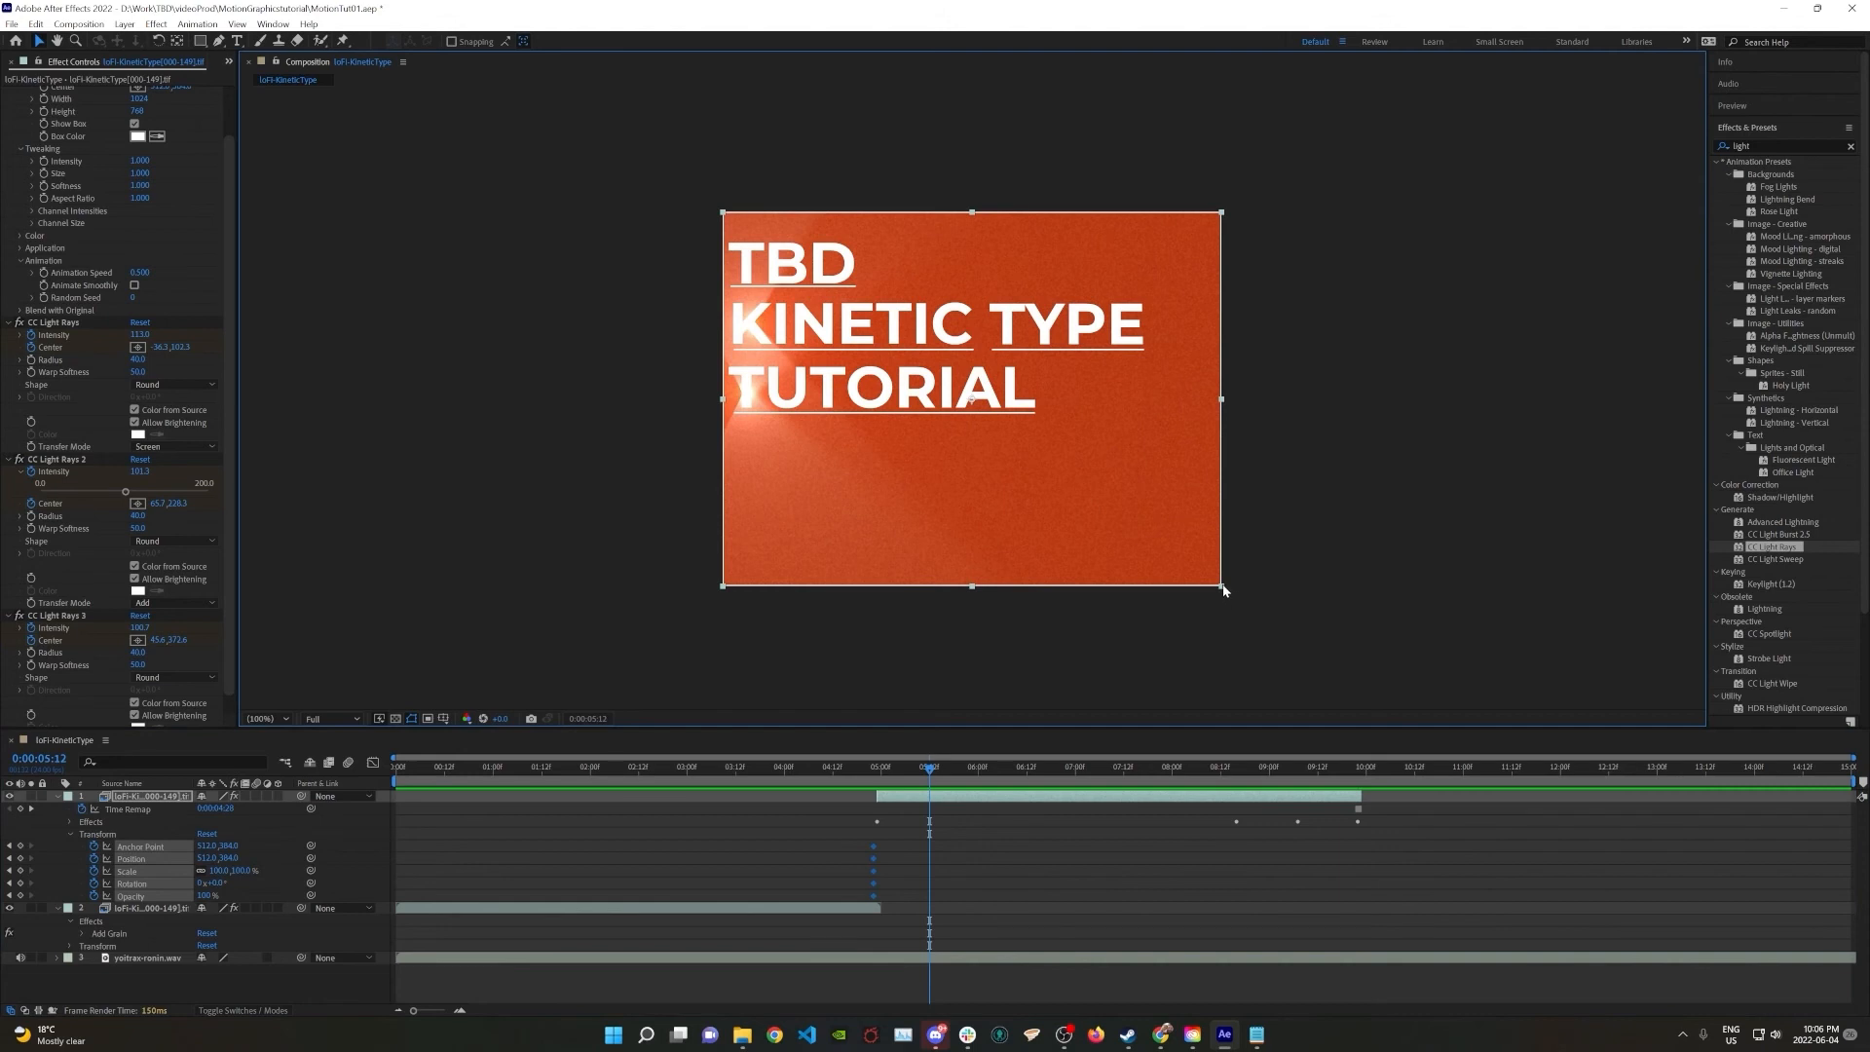
pyautogui.moveTo(215, 884); pyautogui.dragTo(275, 876)
pyautogui.click(220, 883)
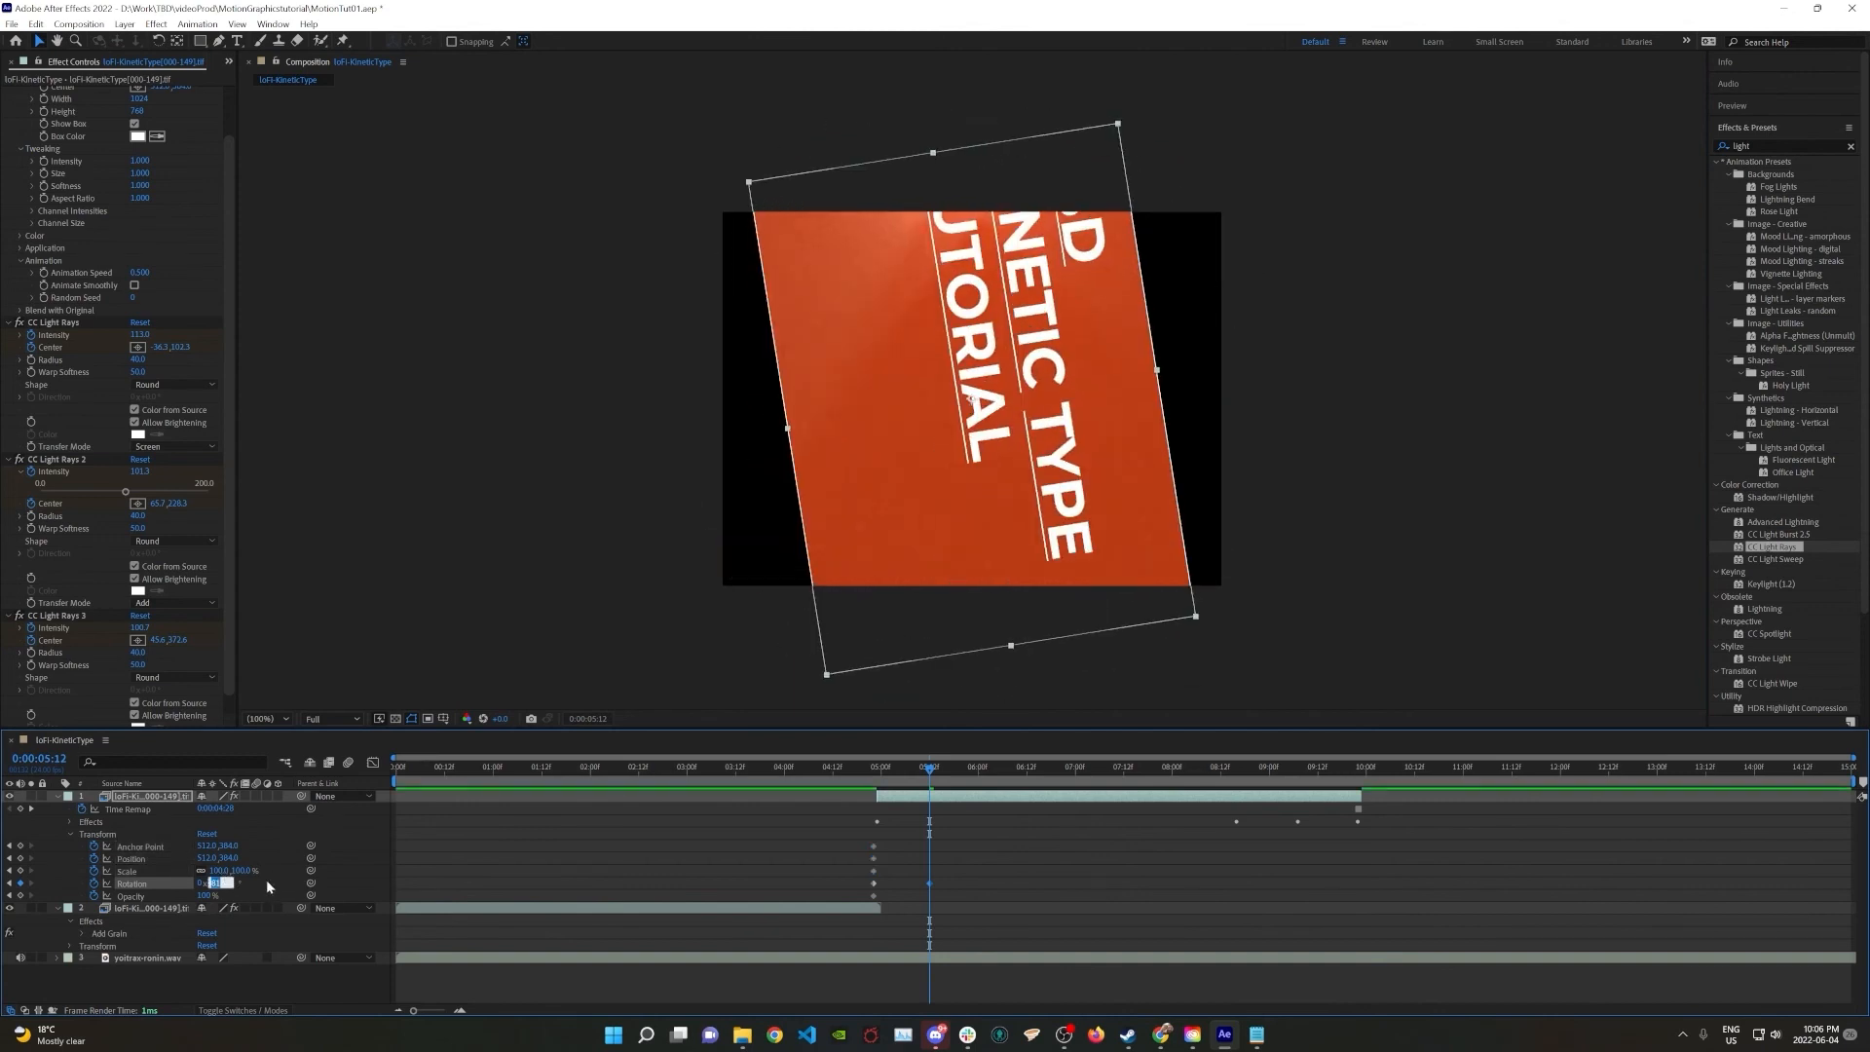
pyautogui.write('90')
pyautogui.press('Return')
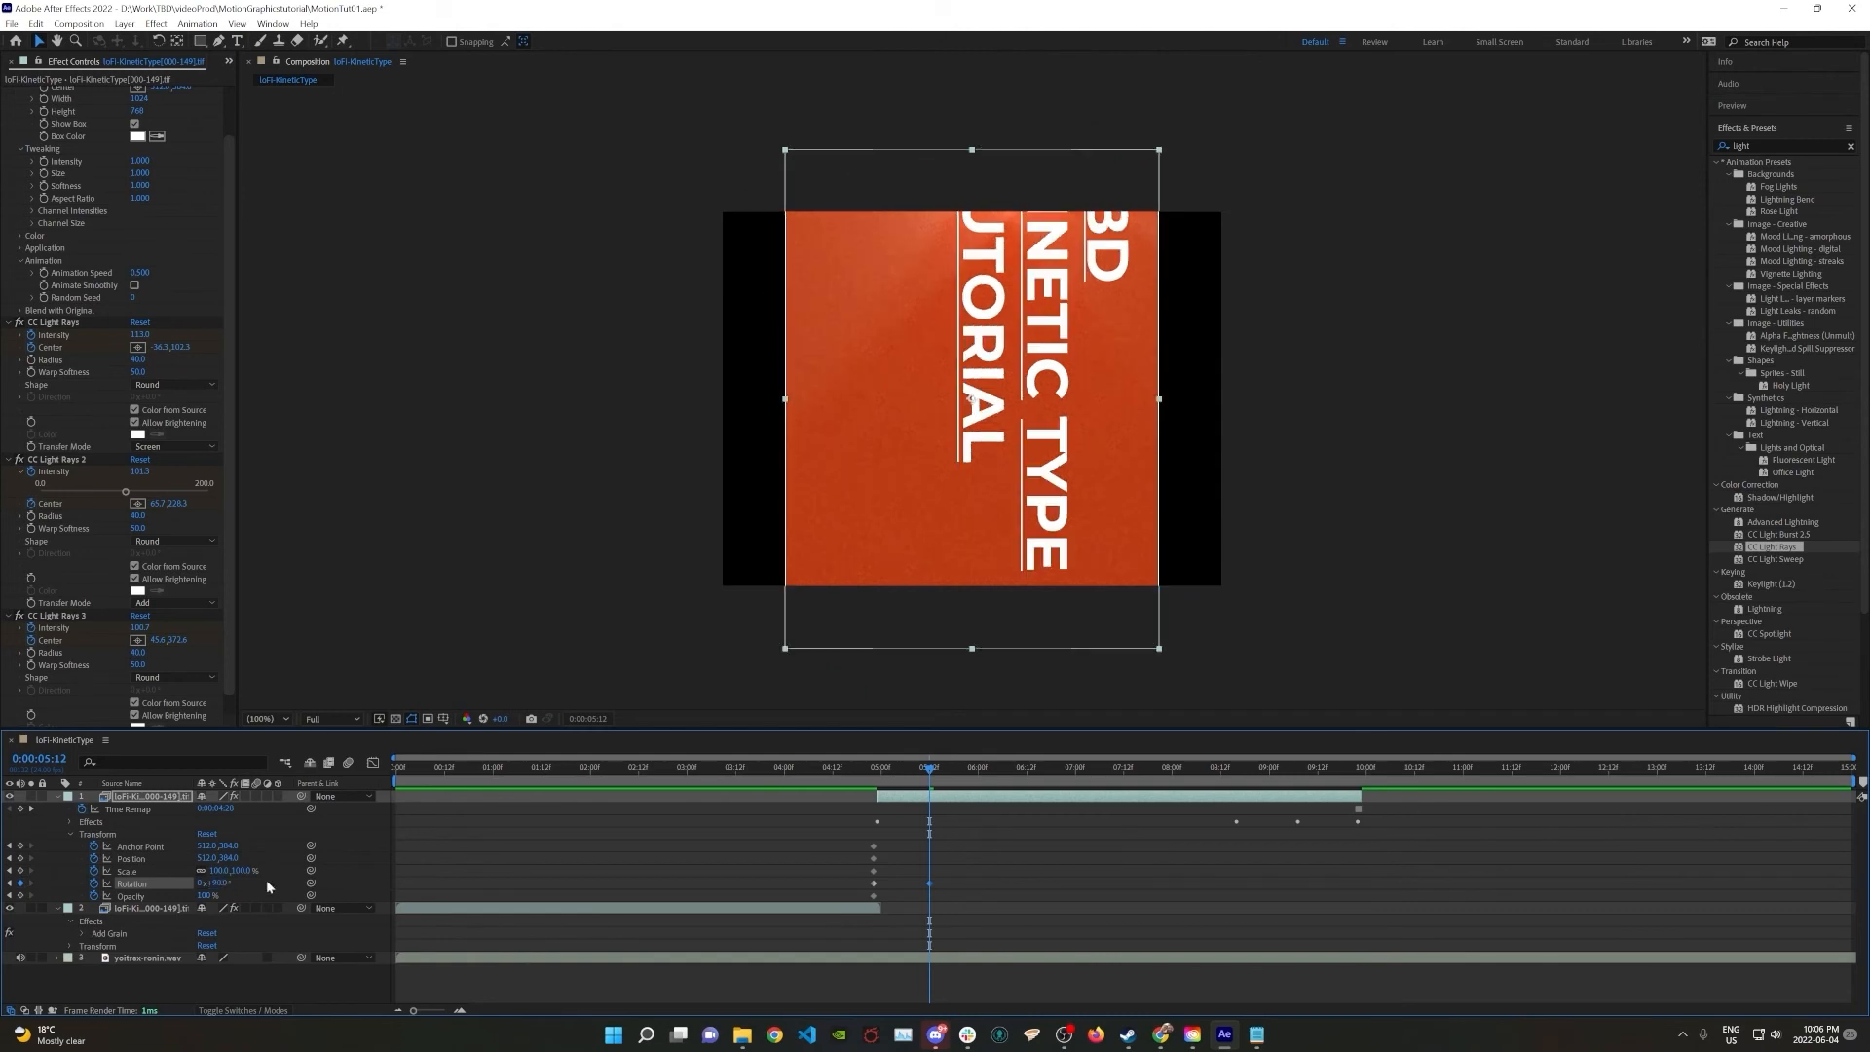
# Enlarge the rotated layer at 0:00:05:12 and reposition it so only TBD shows along the frame's left edge
pyautogui.moveTo(785, 650); pyautogui.dragTo(607, 846)
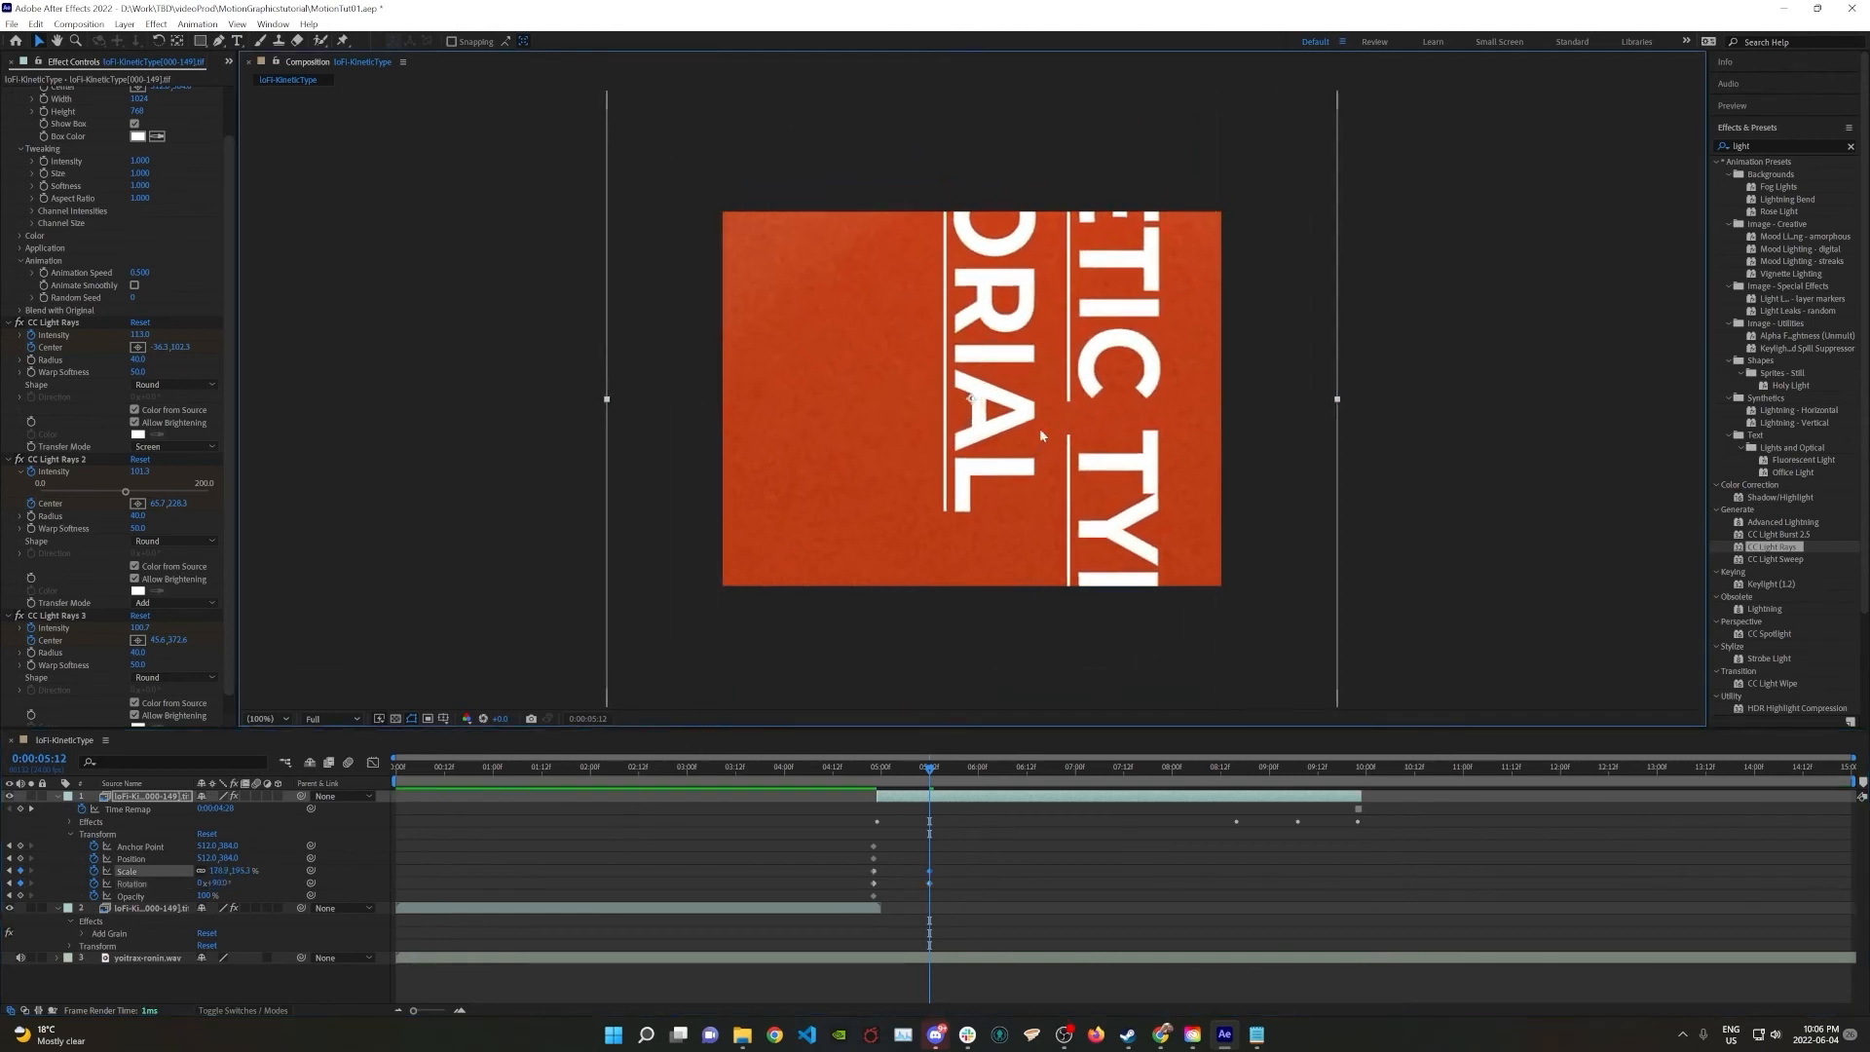
pyautogui.moveTo(1108, 360); pyautogui.dragTo(662, 621)
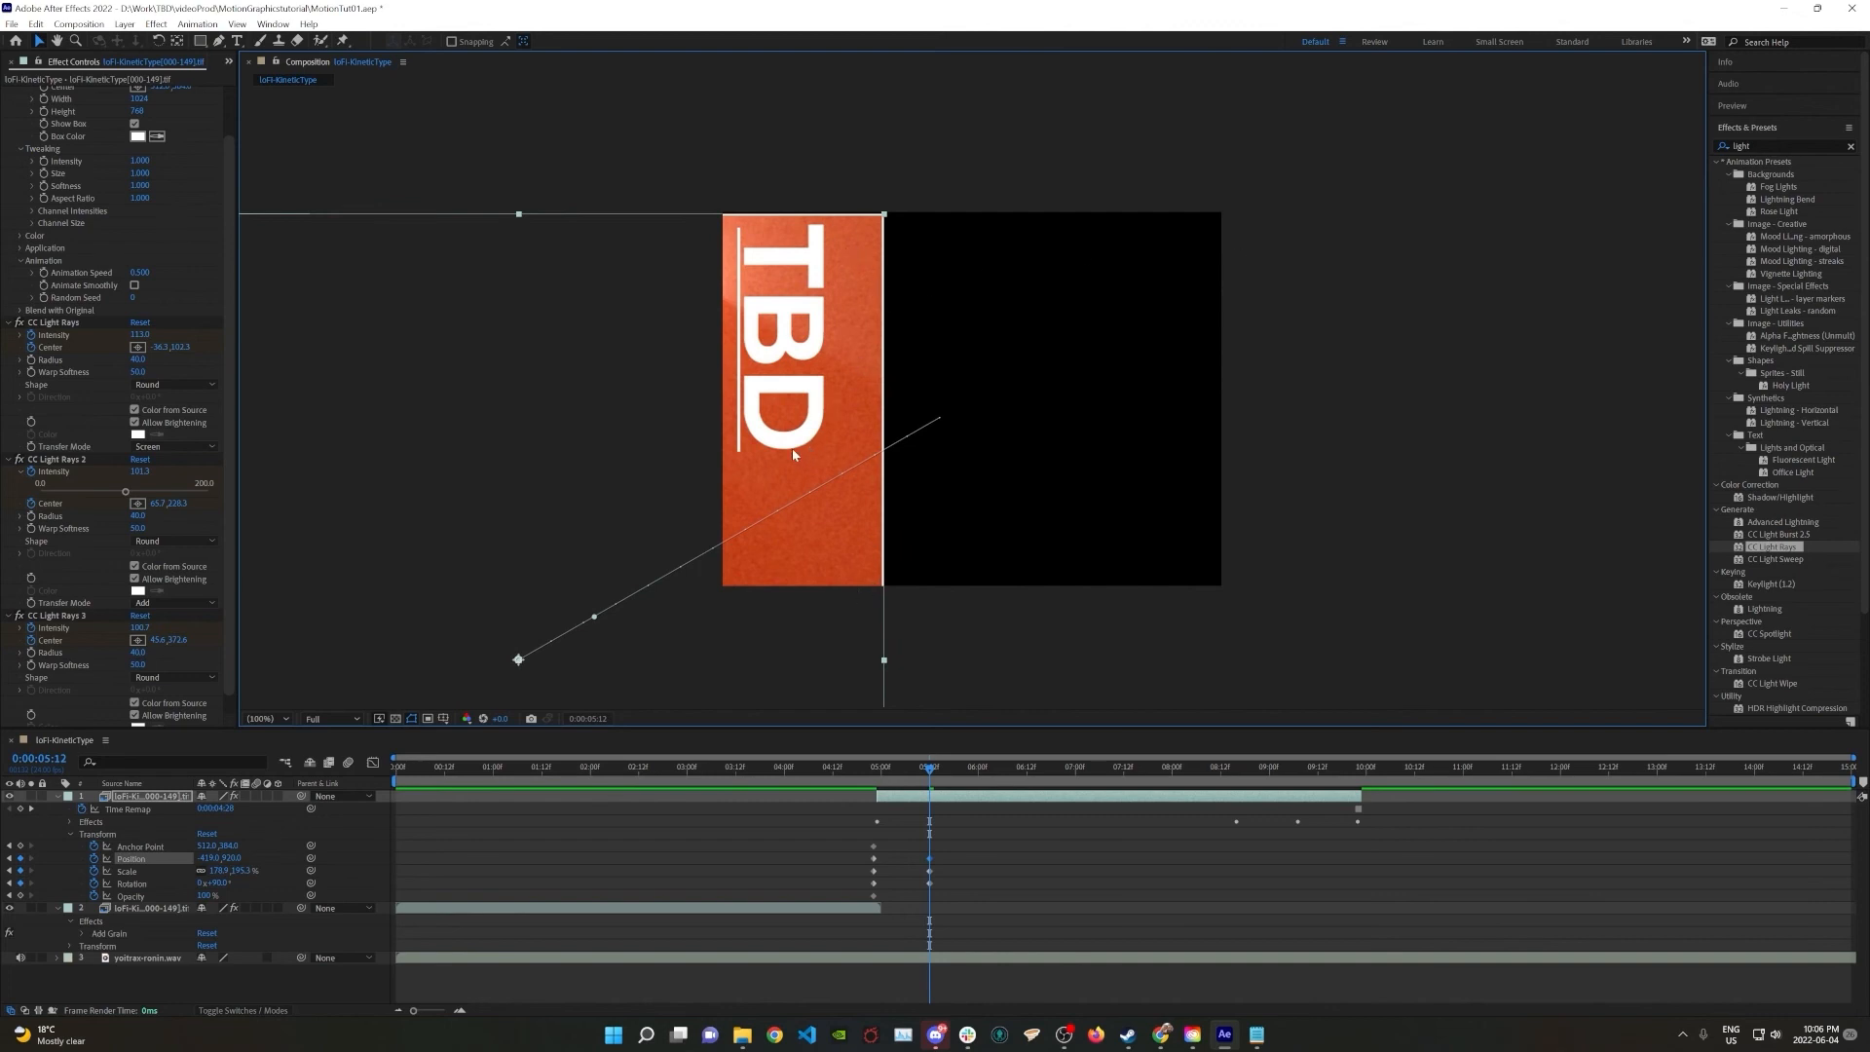
pyautogui.moveTo(792, 448)
pyautogui.mouseDown()
pyautogui.moveTo(883, 432)
pyautogui.moveTo(940, 503)
pyautogui.moveTo(876, 441)
pyautogui.moveTo(793, 446)
pyautogui.mouseUp()
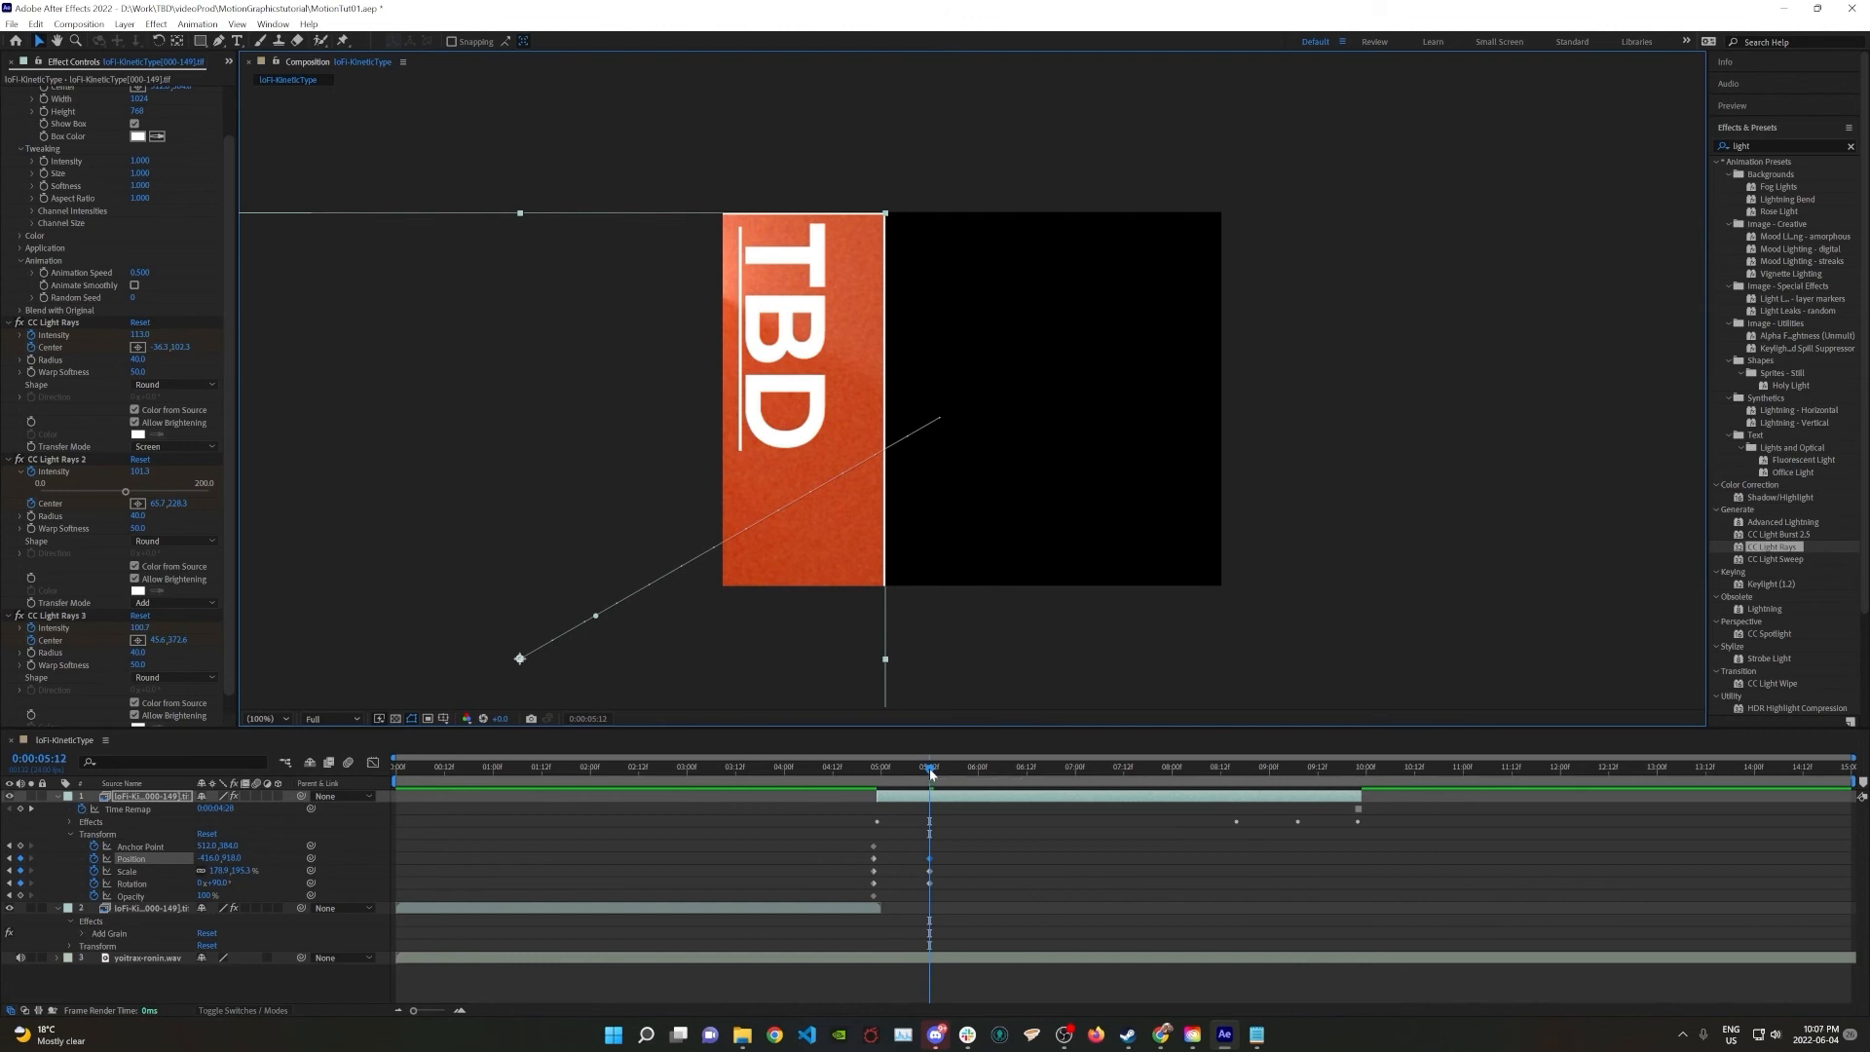
# Start a frame-by-frame Position shake, nudging the layer 10 px left at 0:00:05:13 and 10 px up at 0:00:05:14
pyautogui.moveTo(930, 774)
pyautogui.mouseDown()
pyautogui.moveTo(896, 771)
pyautogui.moveTo(930, 770)
pyautogui.mouseUp()
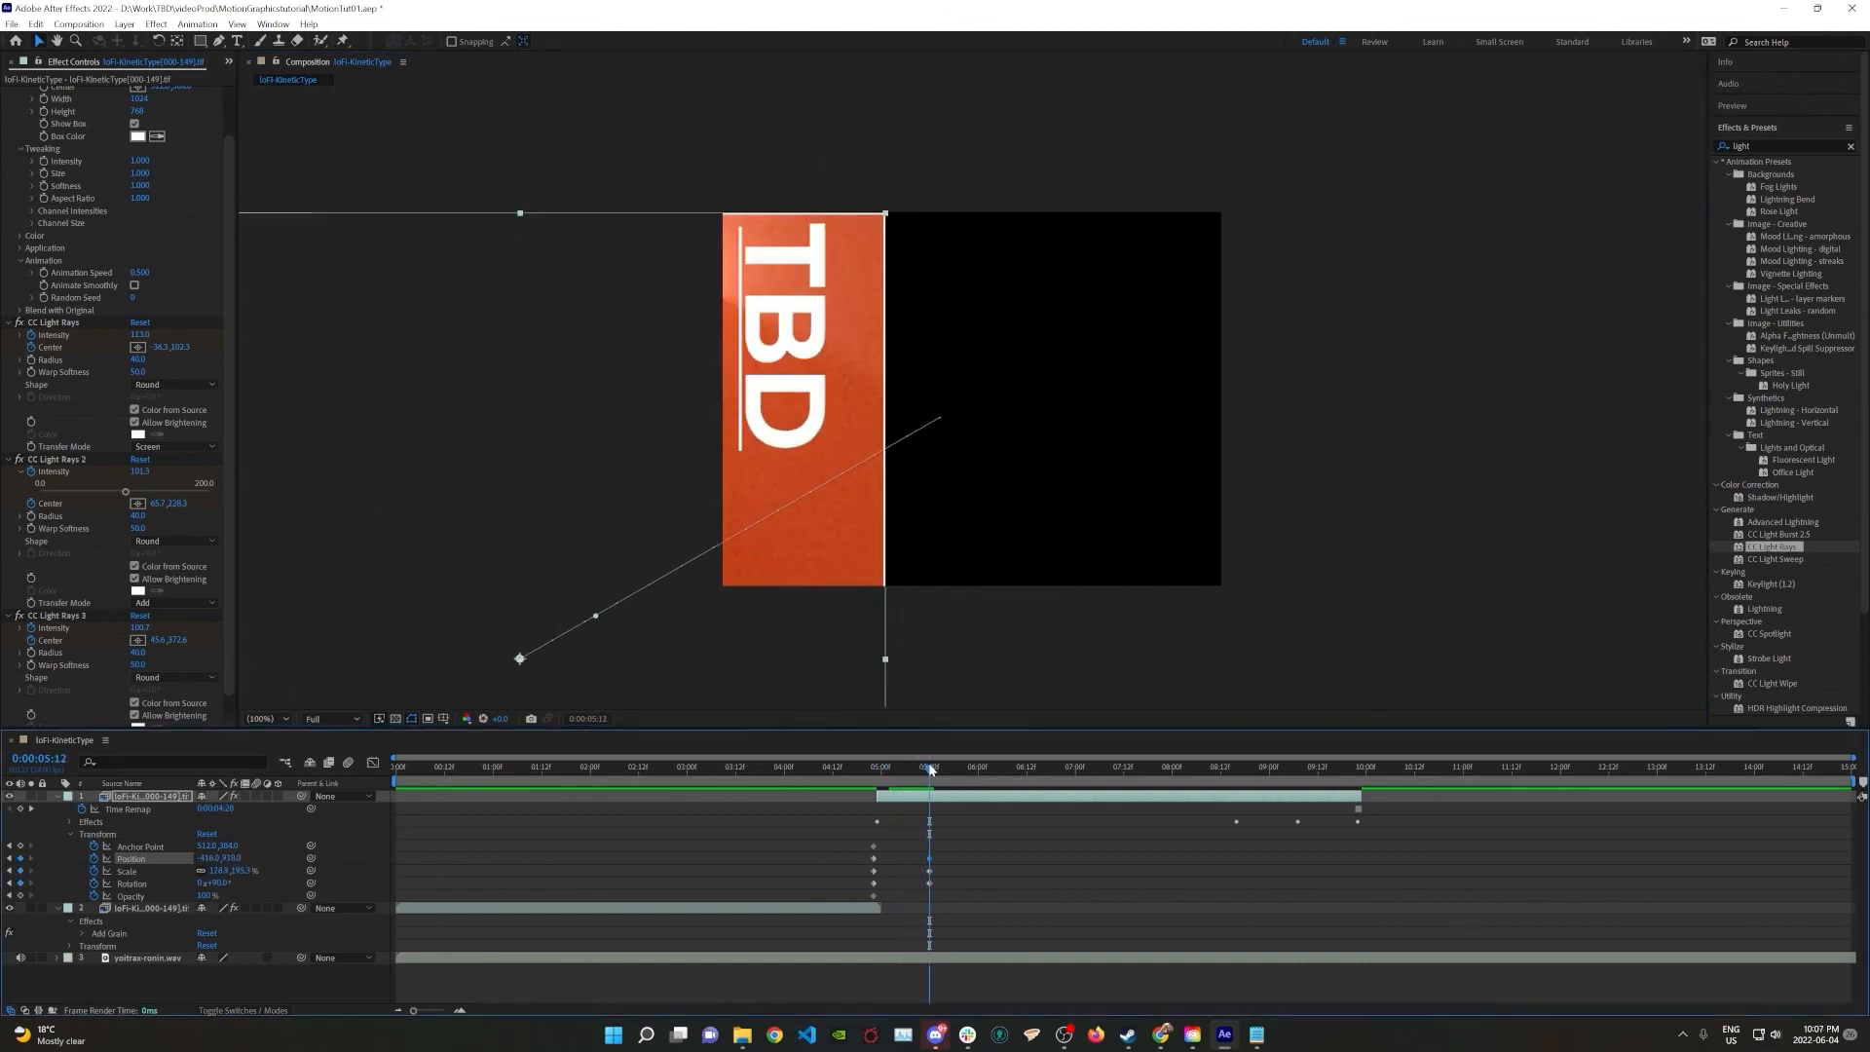
pyautogui.moveTo(413, 1010); pyautogui.dragTo(446, 1010)
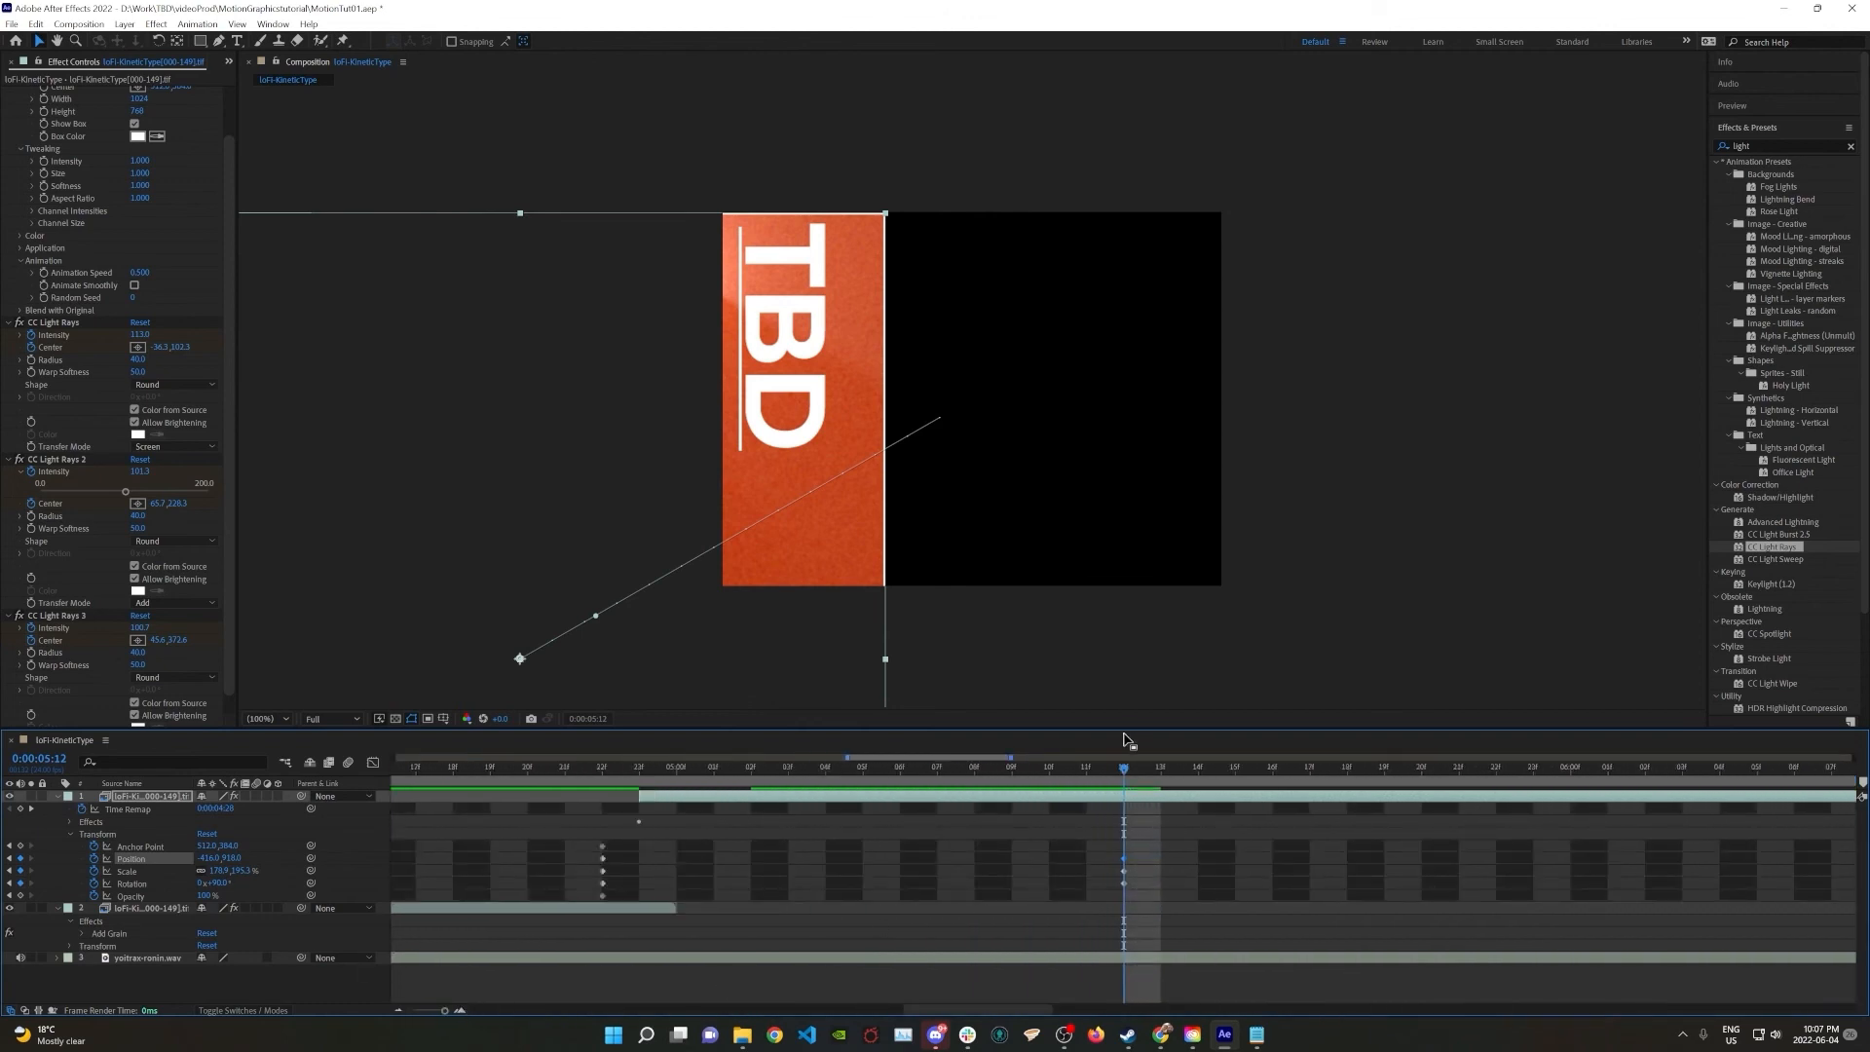
pyautogui.click(1160, 772)
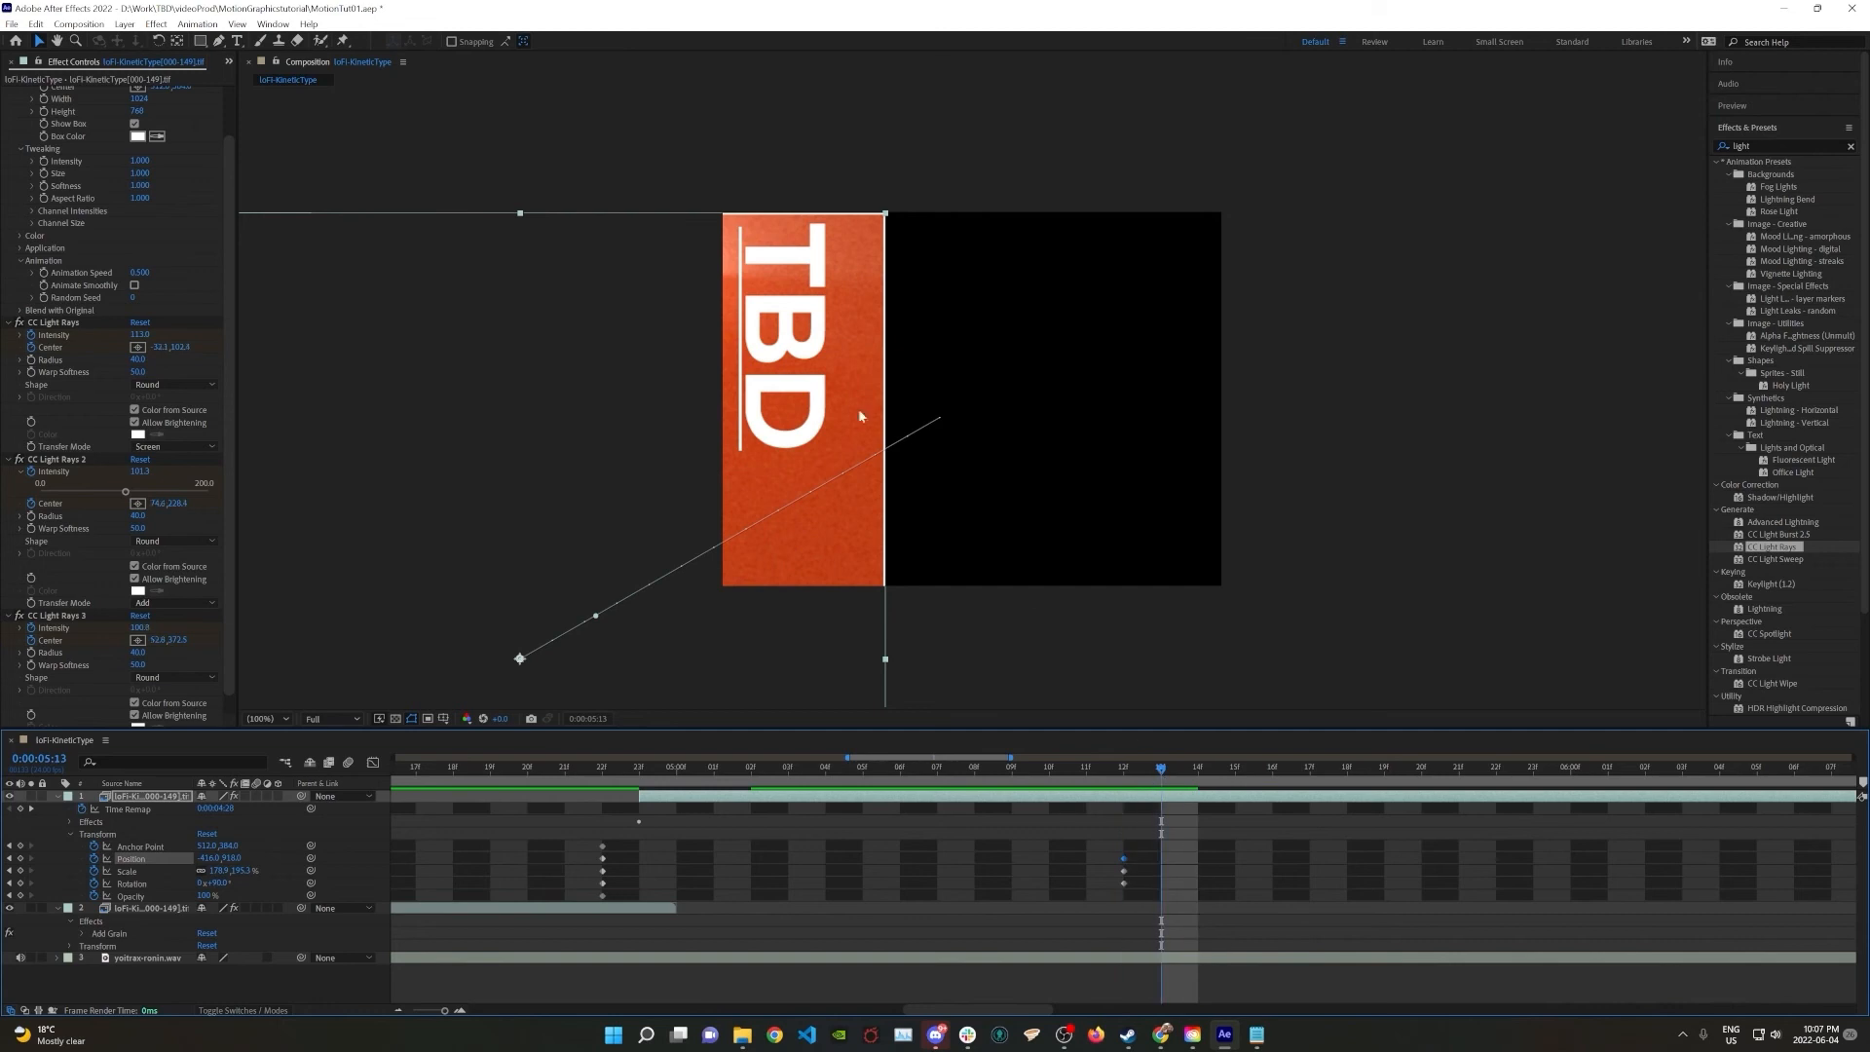
pyautogui.hotkey('shift', 'Left')
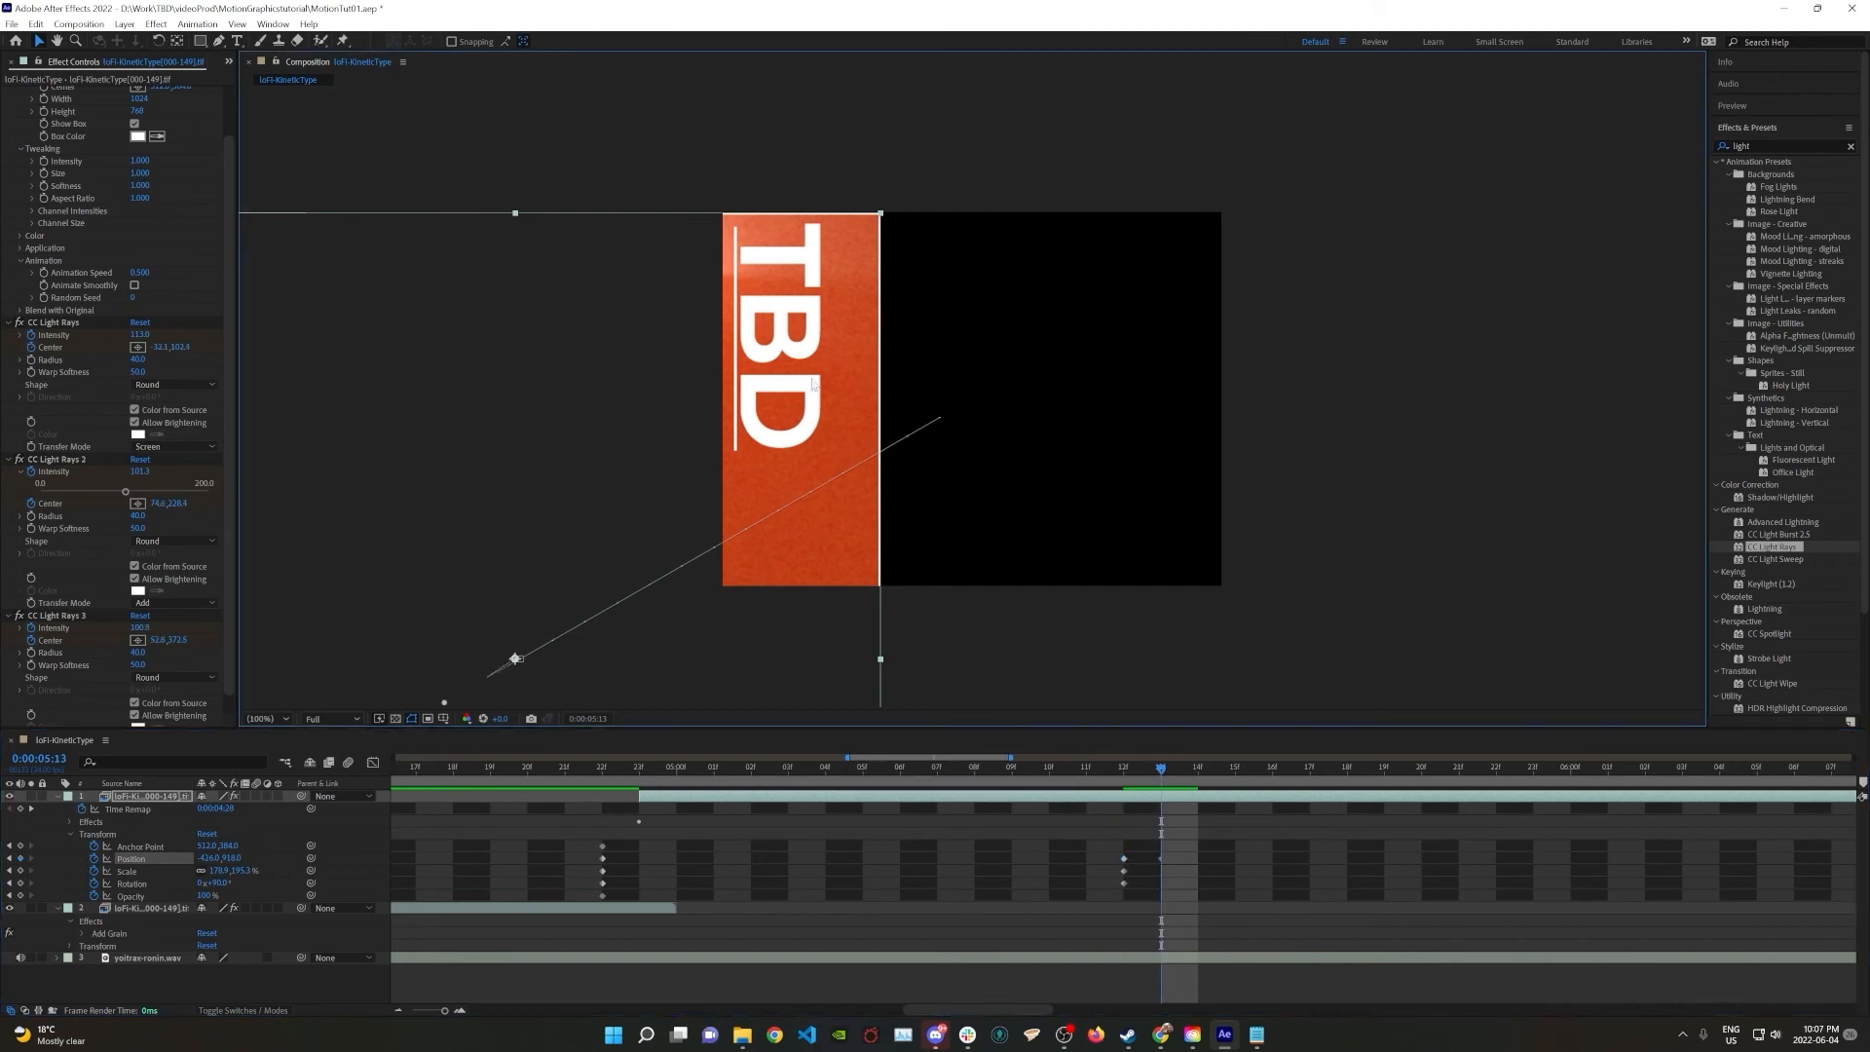
pyautogui.click(1198, 770)
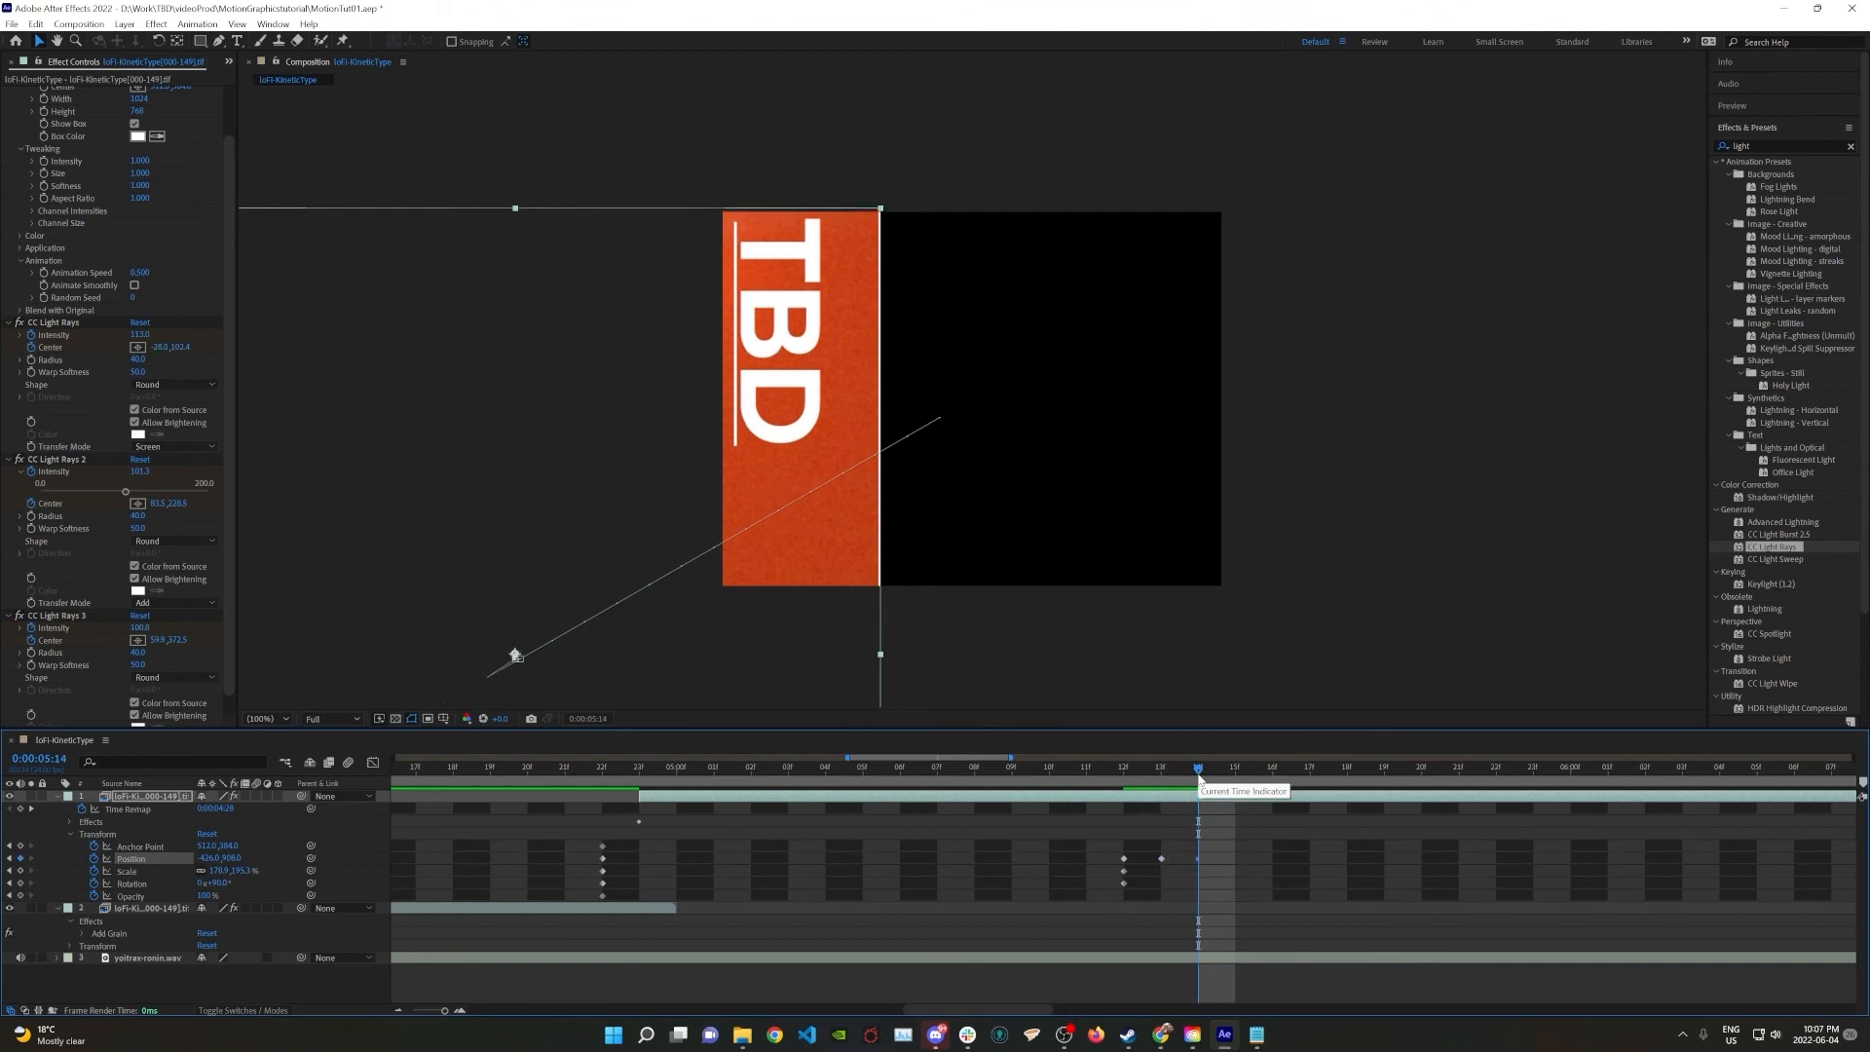
# Nudge the frozen layer's Position 20 px down and 20 px left at 0:00:05:15
pyautogui.click(1231, 771)
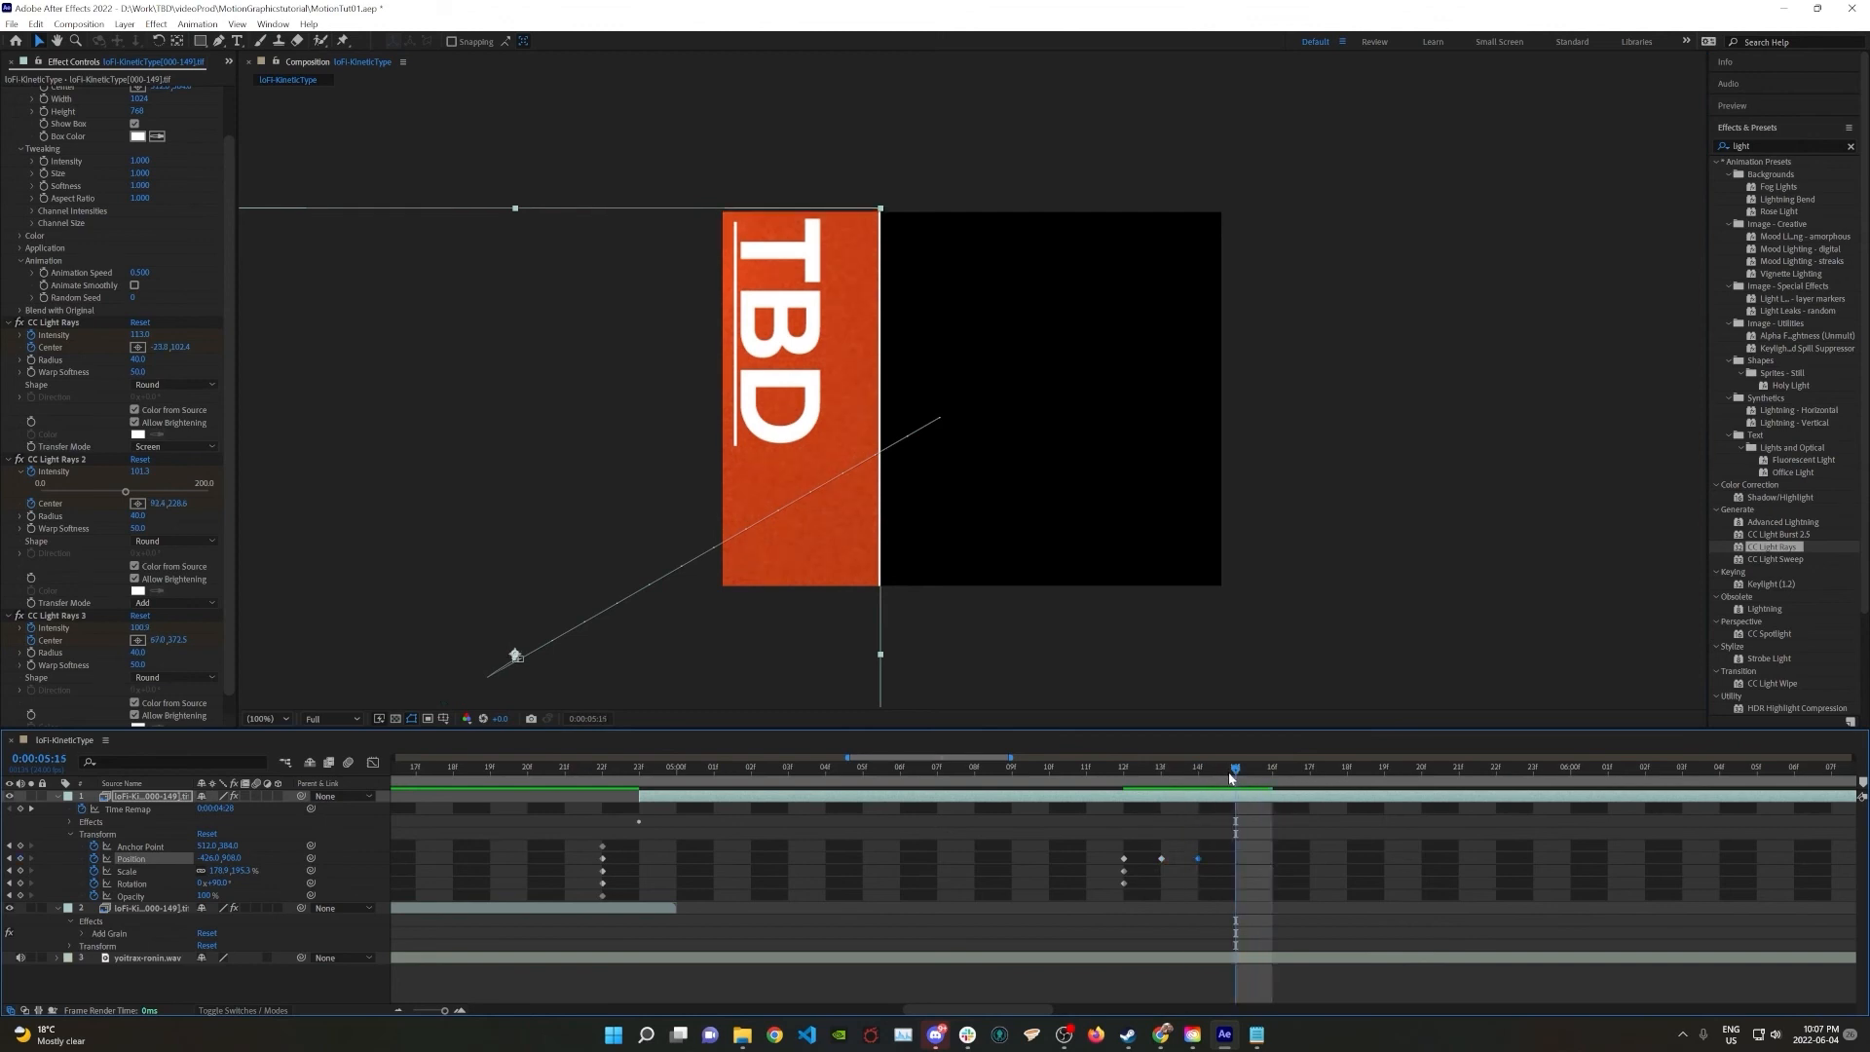
pyautogui.hotkey('shift', 'Down')
pyautogui.hotkey('shift', 'Down')
pyautogui.hotkey('shift', 'Left')
pyautogui.hotkey('shift', 'Left')
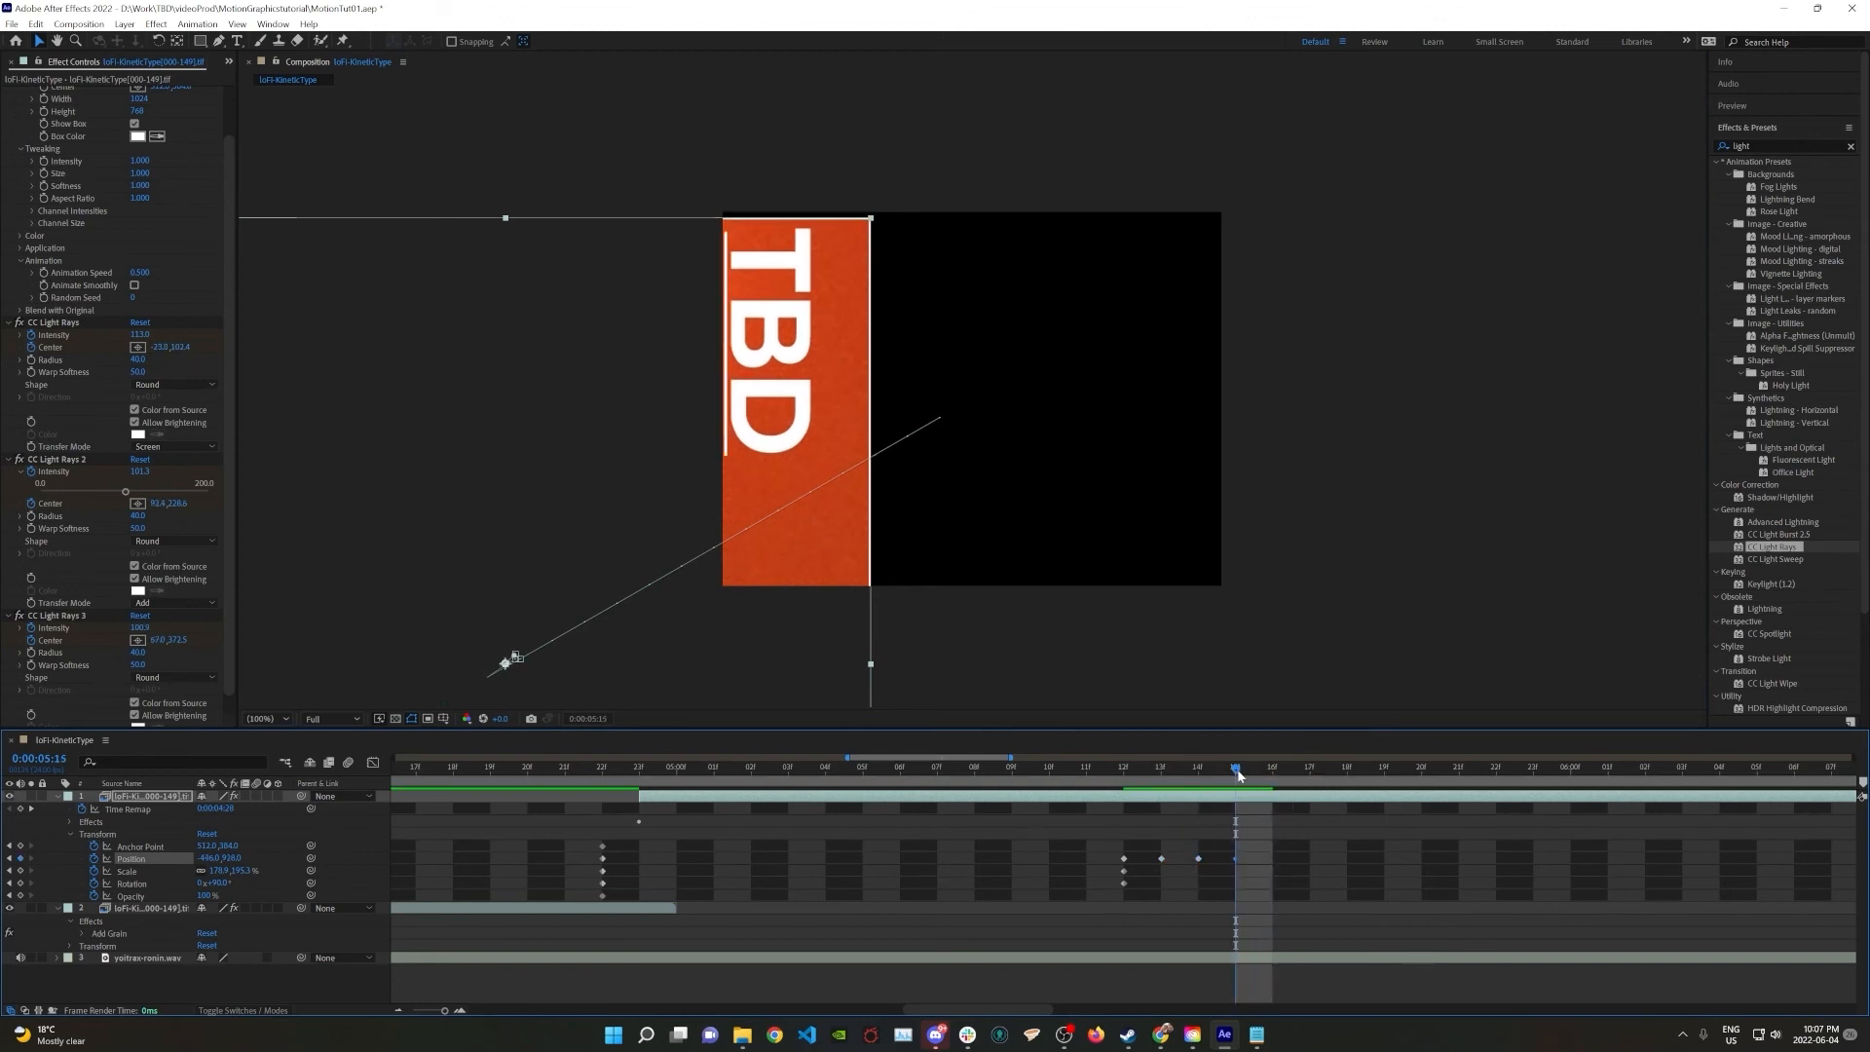
# Nudge the frozen layer's Position 20 px right and 10 px up at 0:00:05:16
pyautogui.click(1274, 769)
pyautogui.hotkey('shift', 'Right')
pyautogui.hotkey('shift', 'Right')
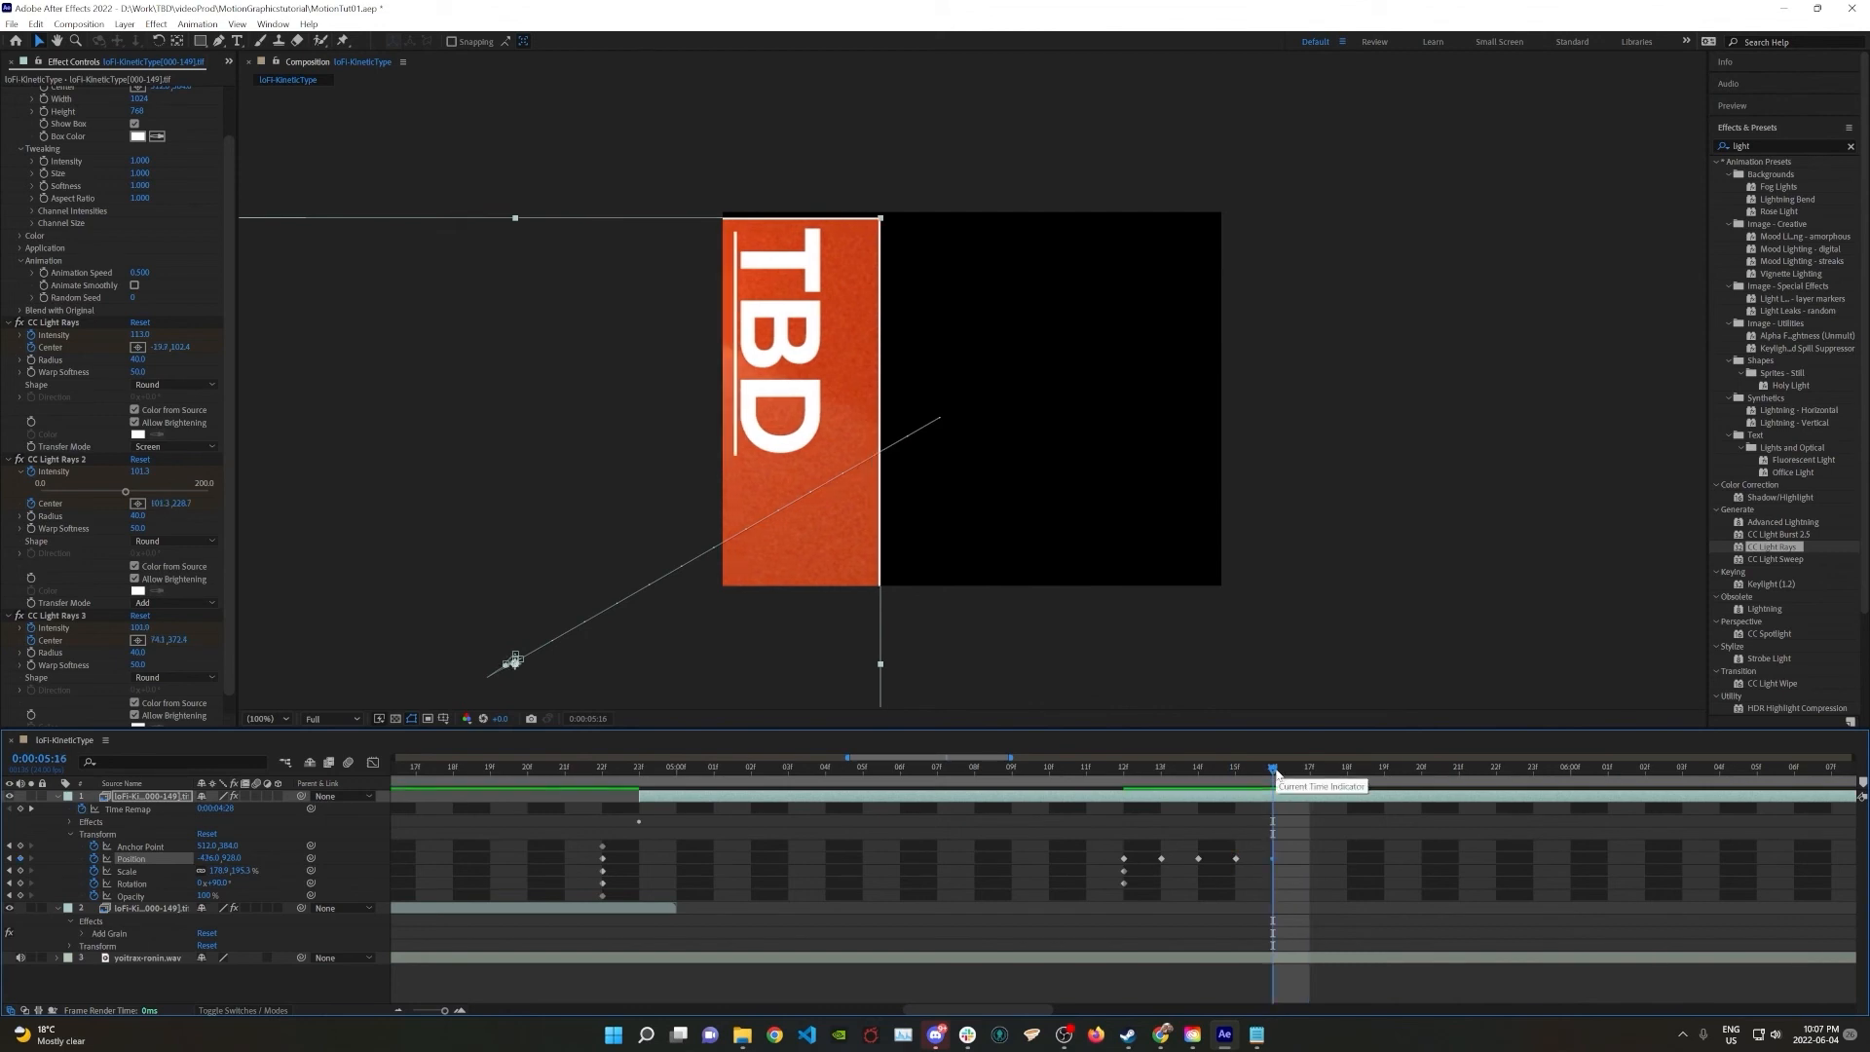
pyautogui.hotkey('shift', 'Up')
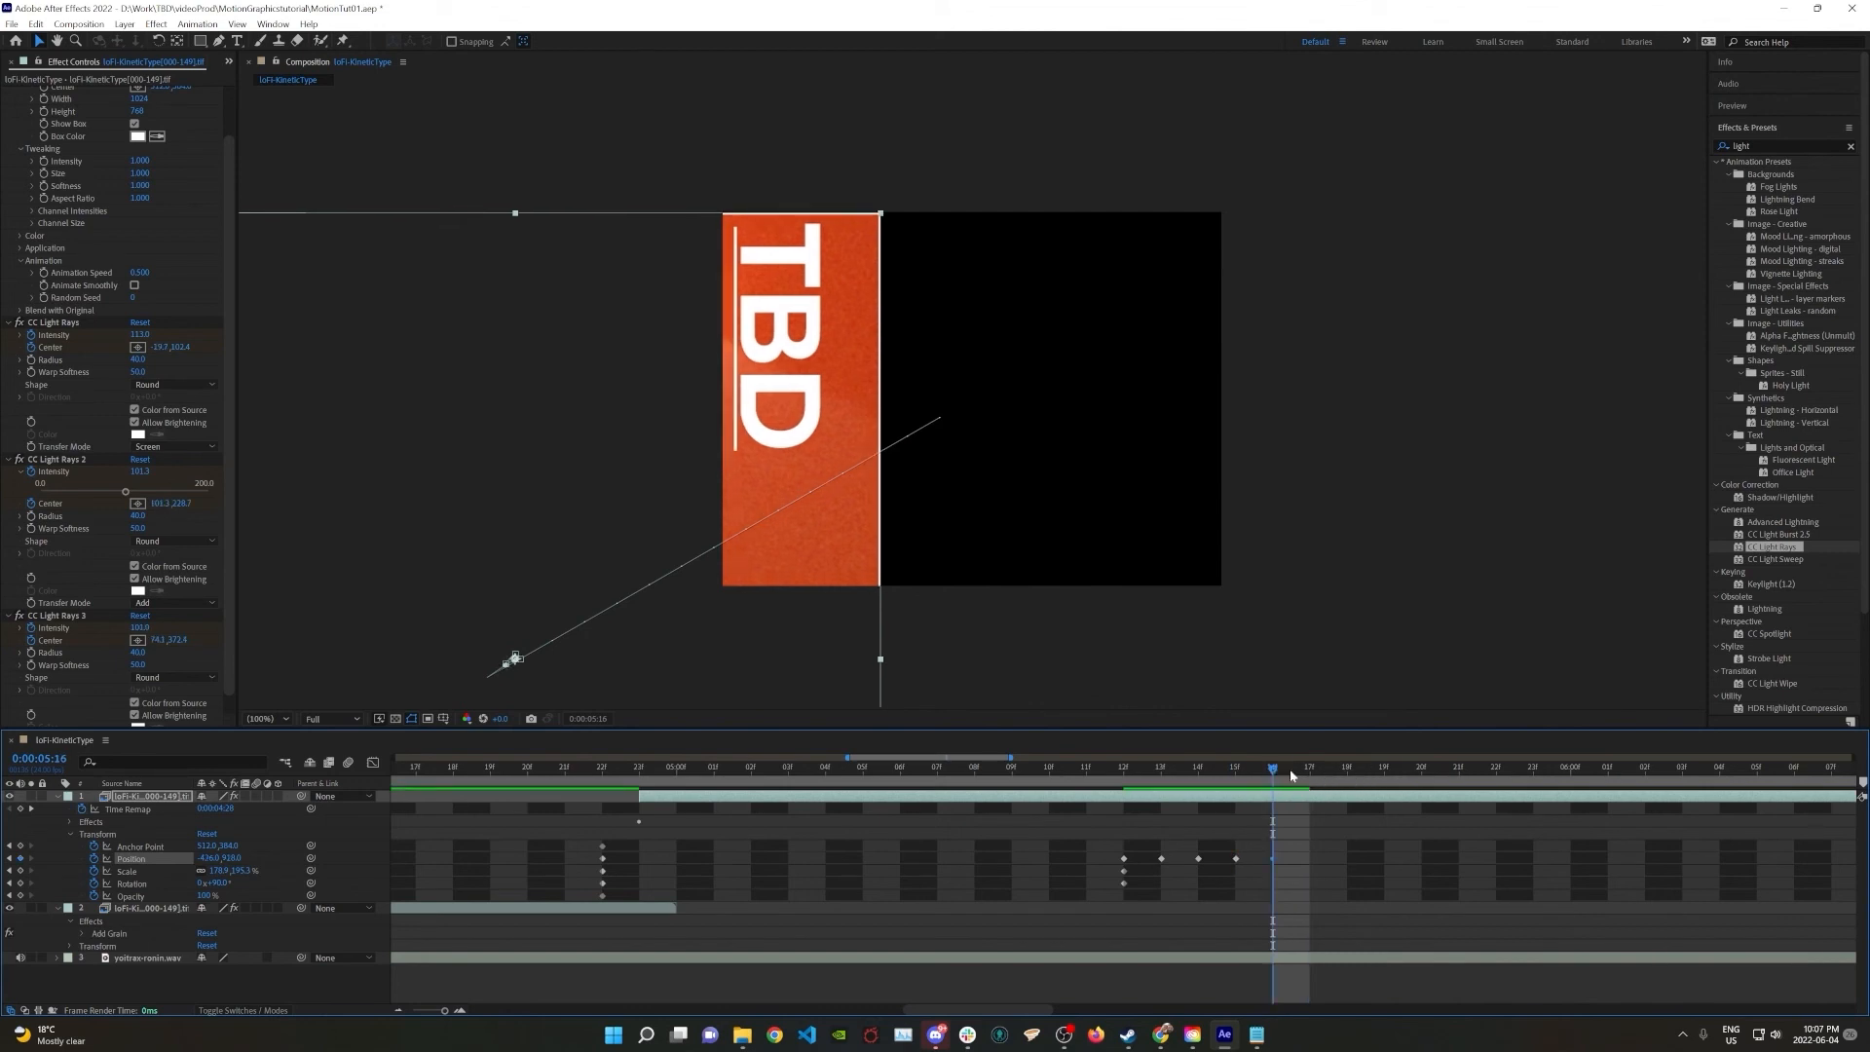
# Nudge the layer's Position 10 px right and down at 0:00:05:17, then 10 px left and up at 0:00:05:18
pyautogui.click(1305, 770)
pyautogui.hotkey('shift', 'Right')
pyautogui.hotkey('shift', 'Down')
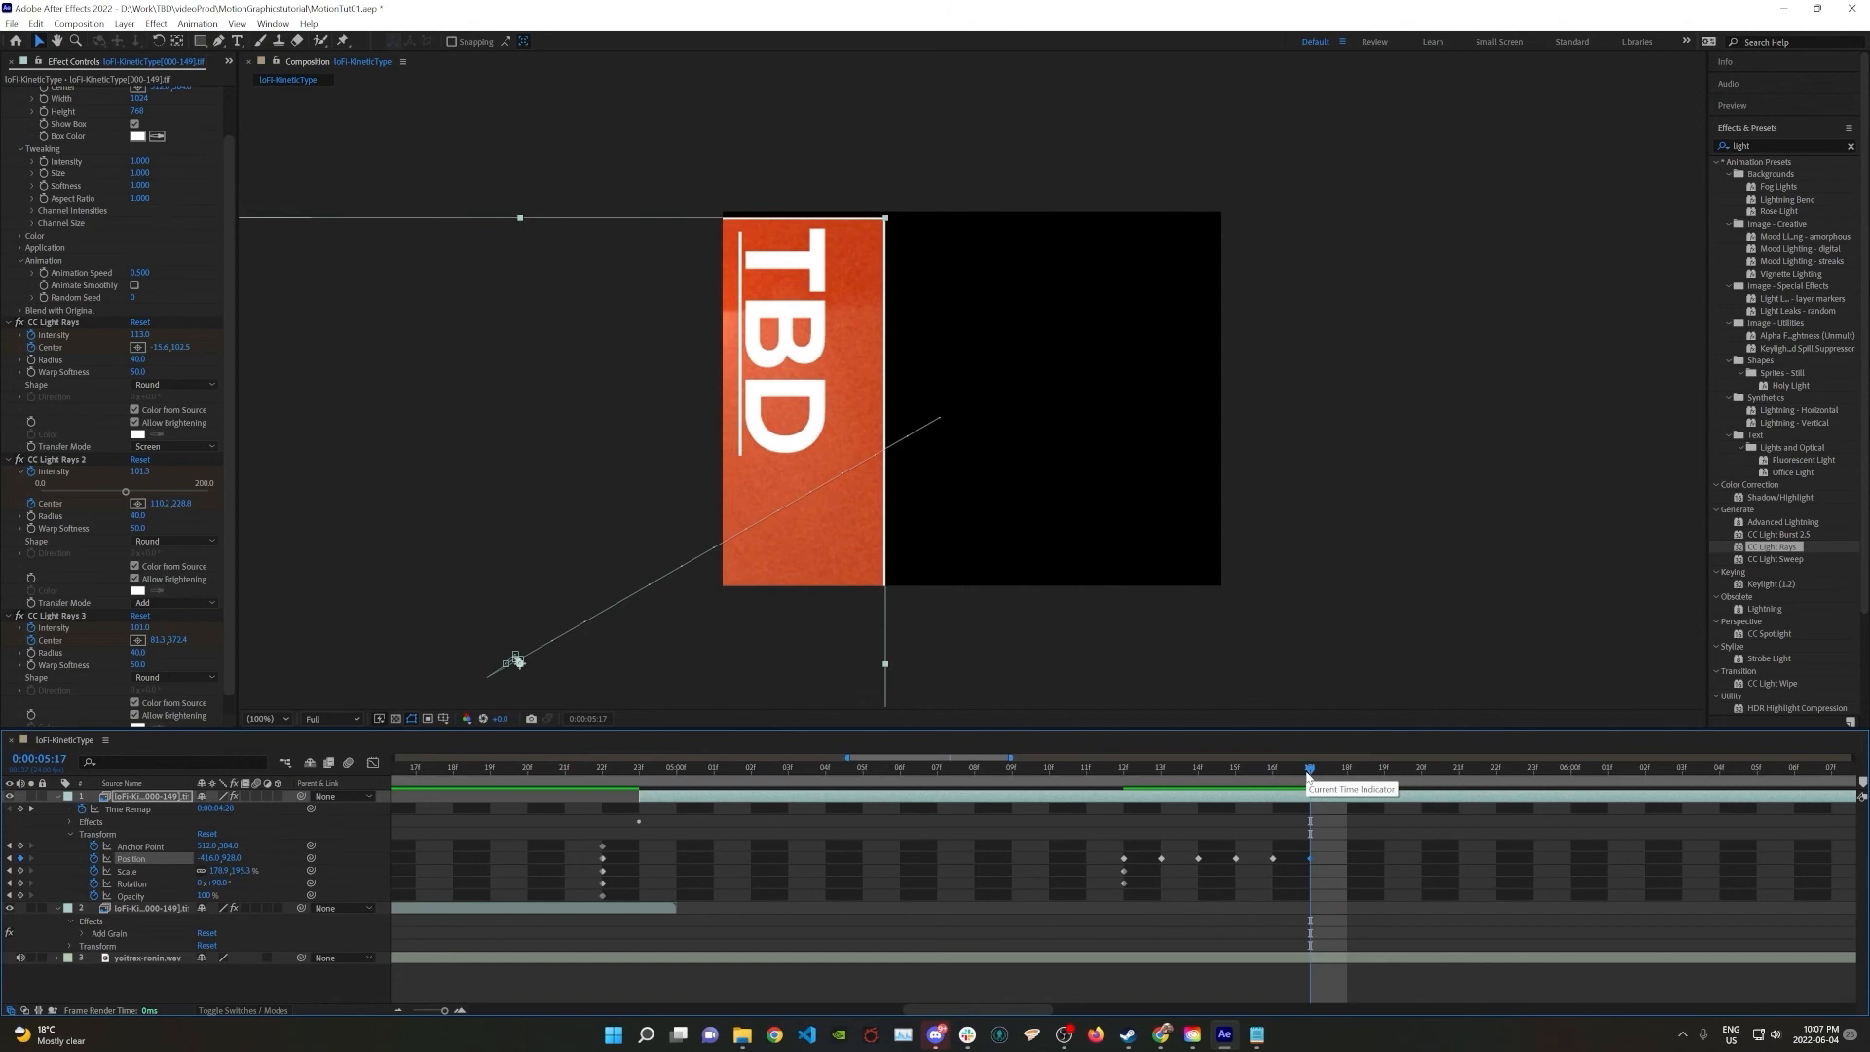
pyautogui.click(1338, 768)
pyautogui.hotkey('shift', 'Left')
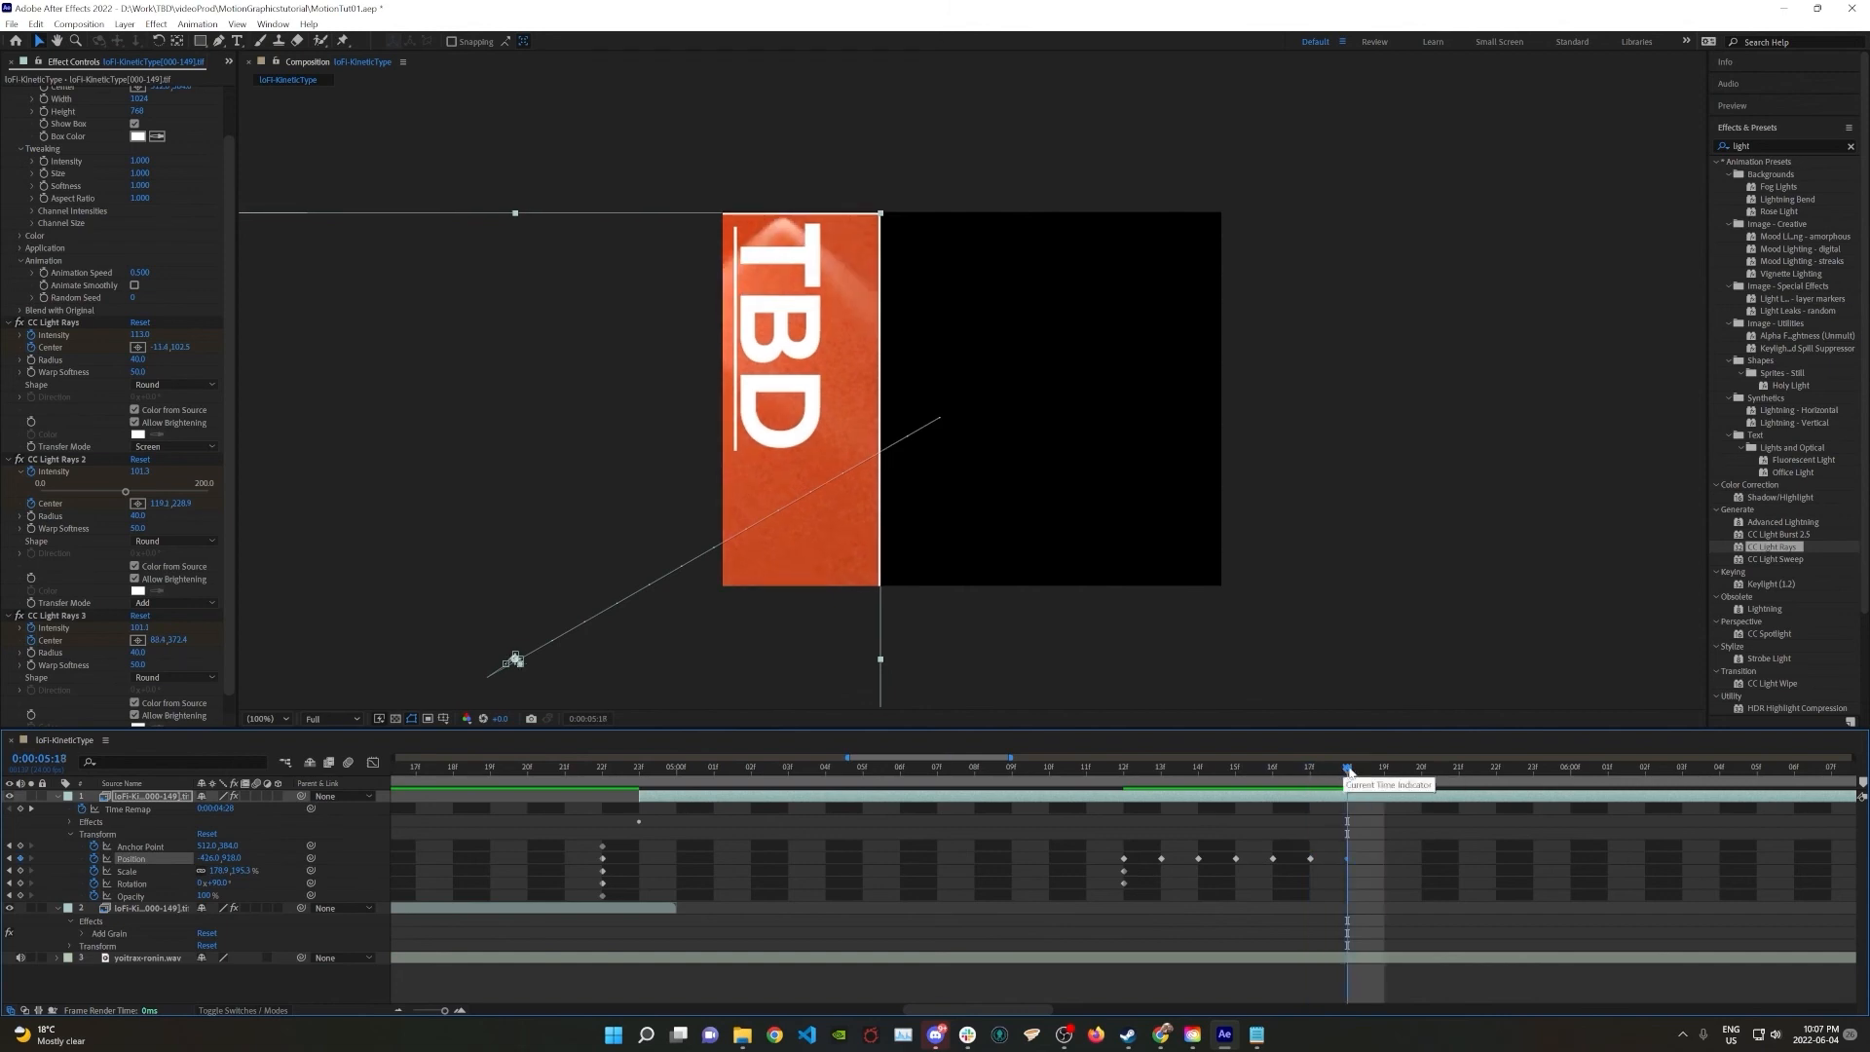
# End the shake at 0:00:05:19 by nudging Position 10 px up, then fine-tuning it 3 px right and 5 px down
pyautogui.click(1383, 769)
pyautogui.hotkey('shift', 'Up')
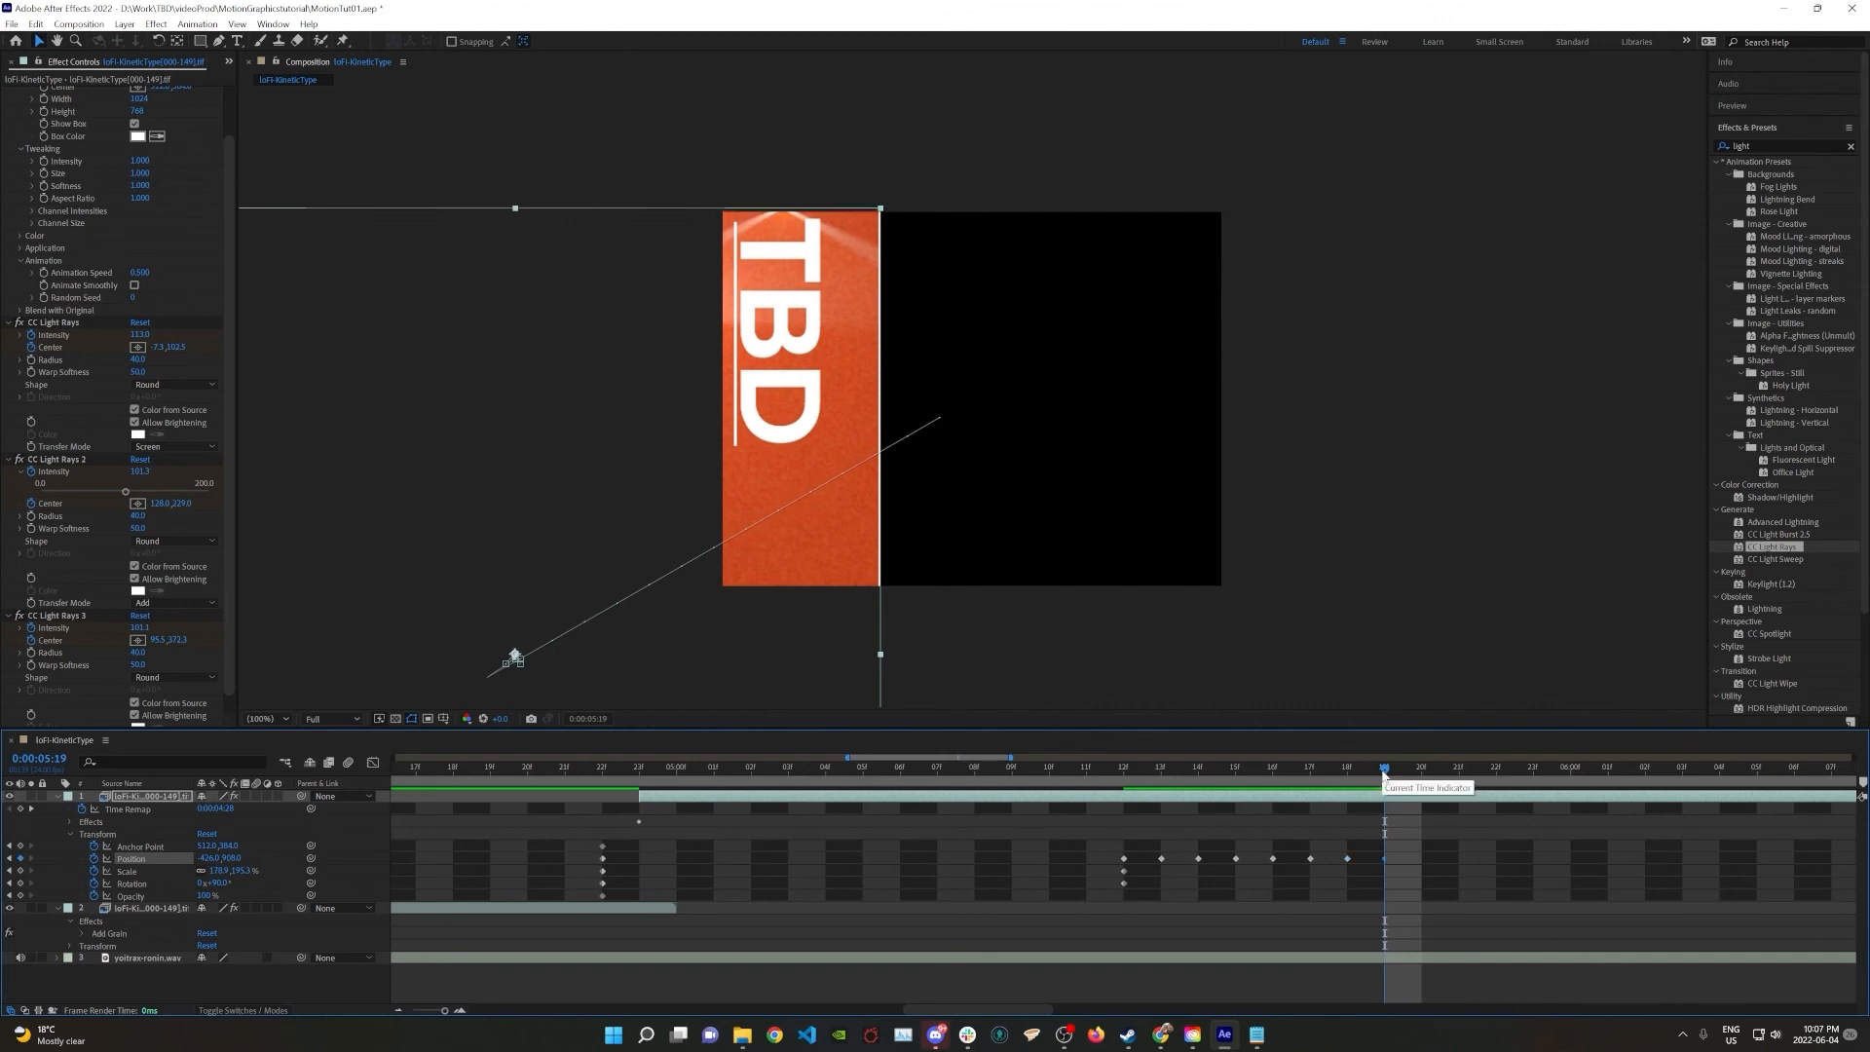
pyautogui.press('Right')
pyautogui.press('Down')
pyautogui.press('Down')
pyautogui.press('Right')
pyautogui.press('Right')
pyautogui.press('Down')
pyautogui.press('Down')
pyautogui.press('Down')
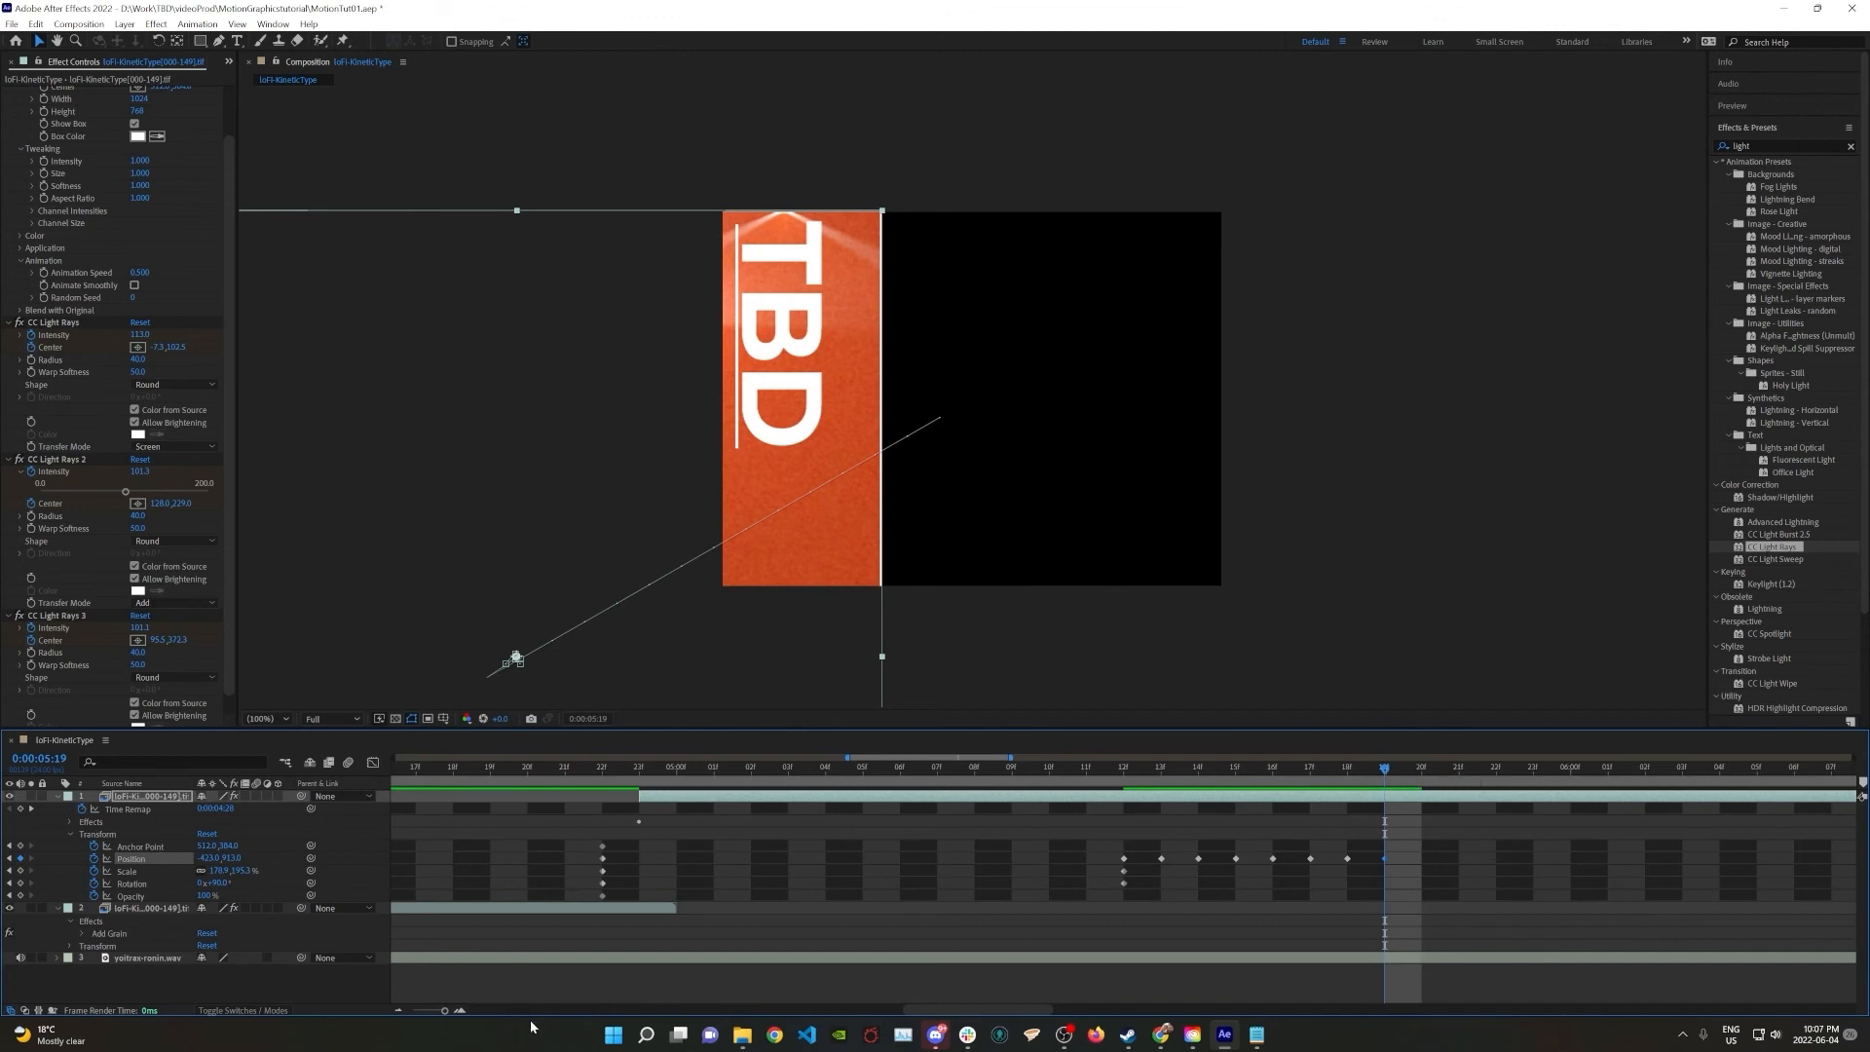
# Add hold-point keyframes at 0:00:06:00 for the frozen layer's Anchor Point, Position, Scale, Rotation and Opacity
pyautogui.moveTo(445, 1011); pyautogui.dragTo(437, 1011)
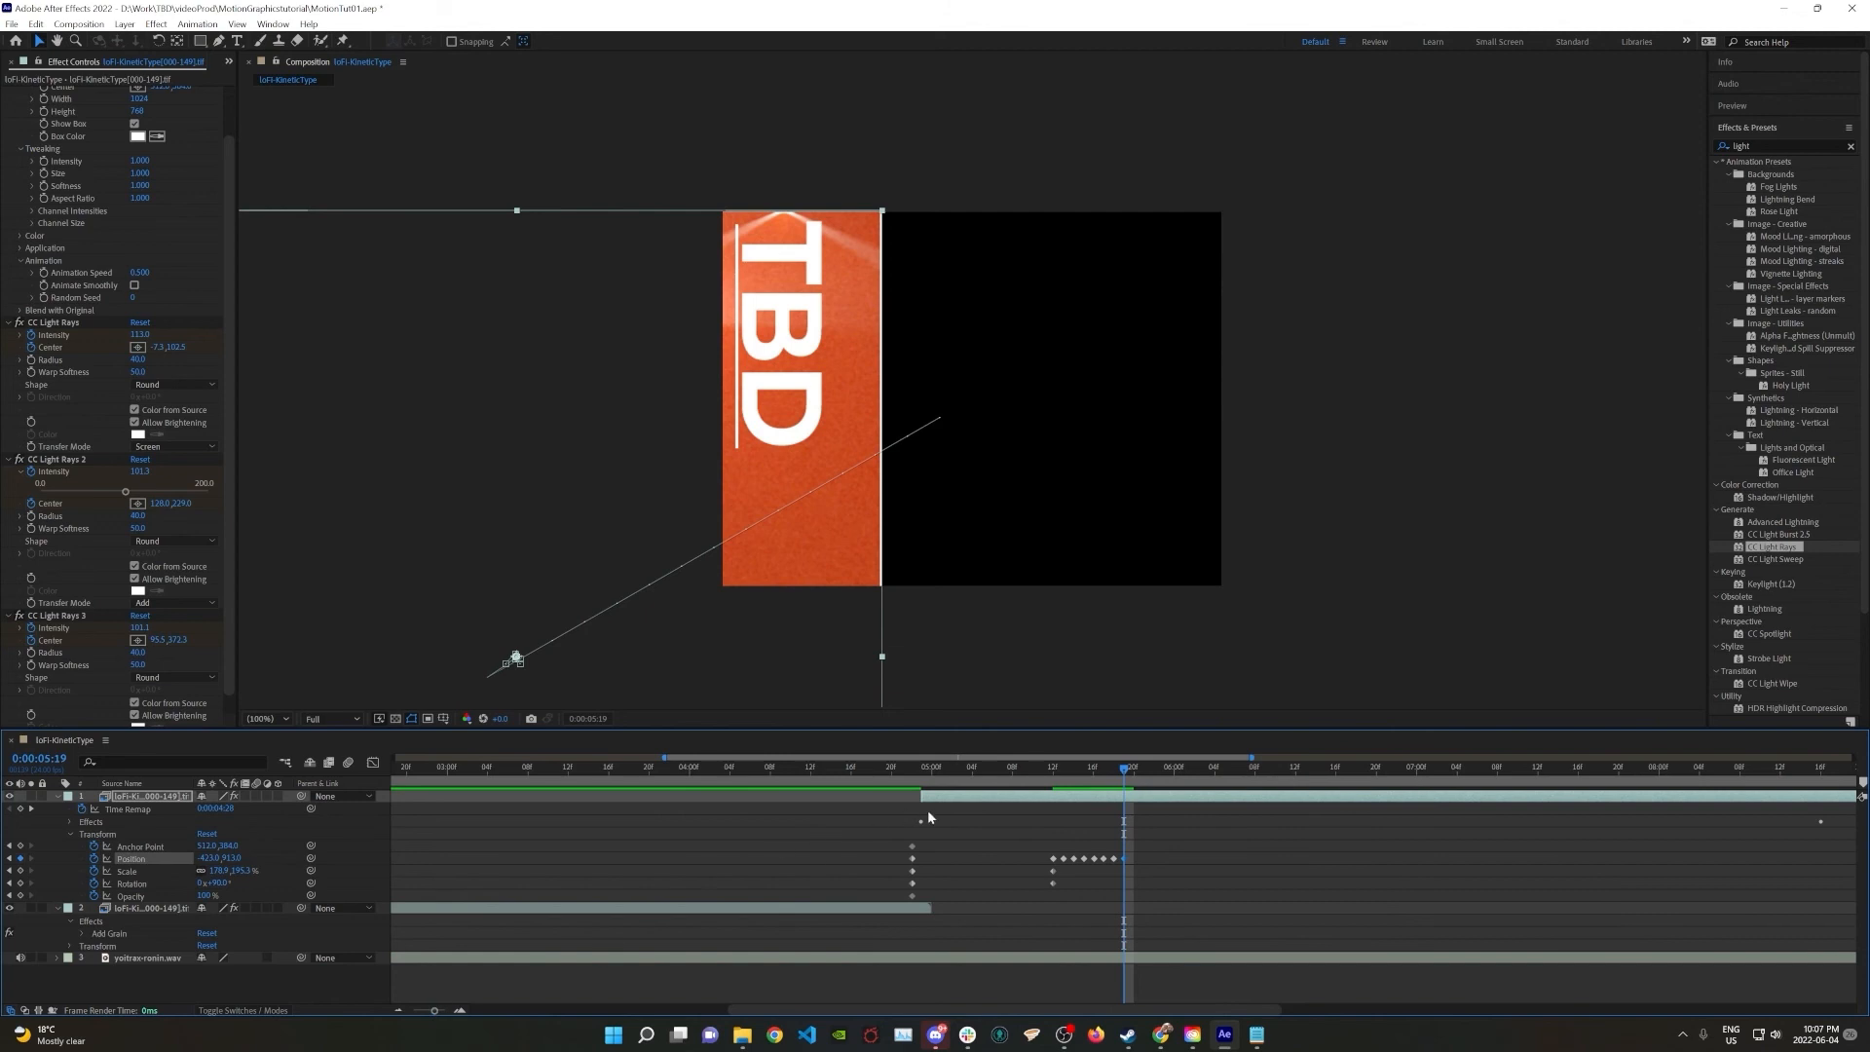
pyautogui.moveTo(1127, 771); pyautogui.dragTo(1177, 772)
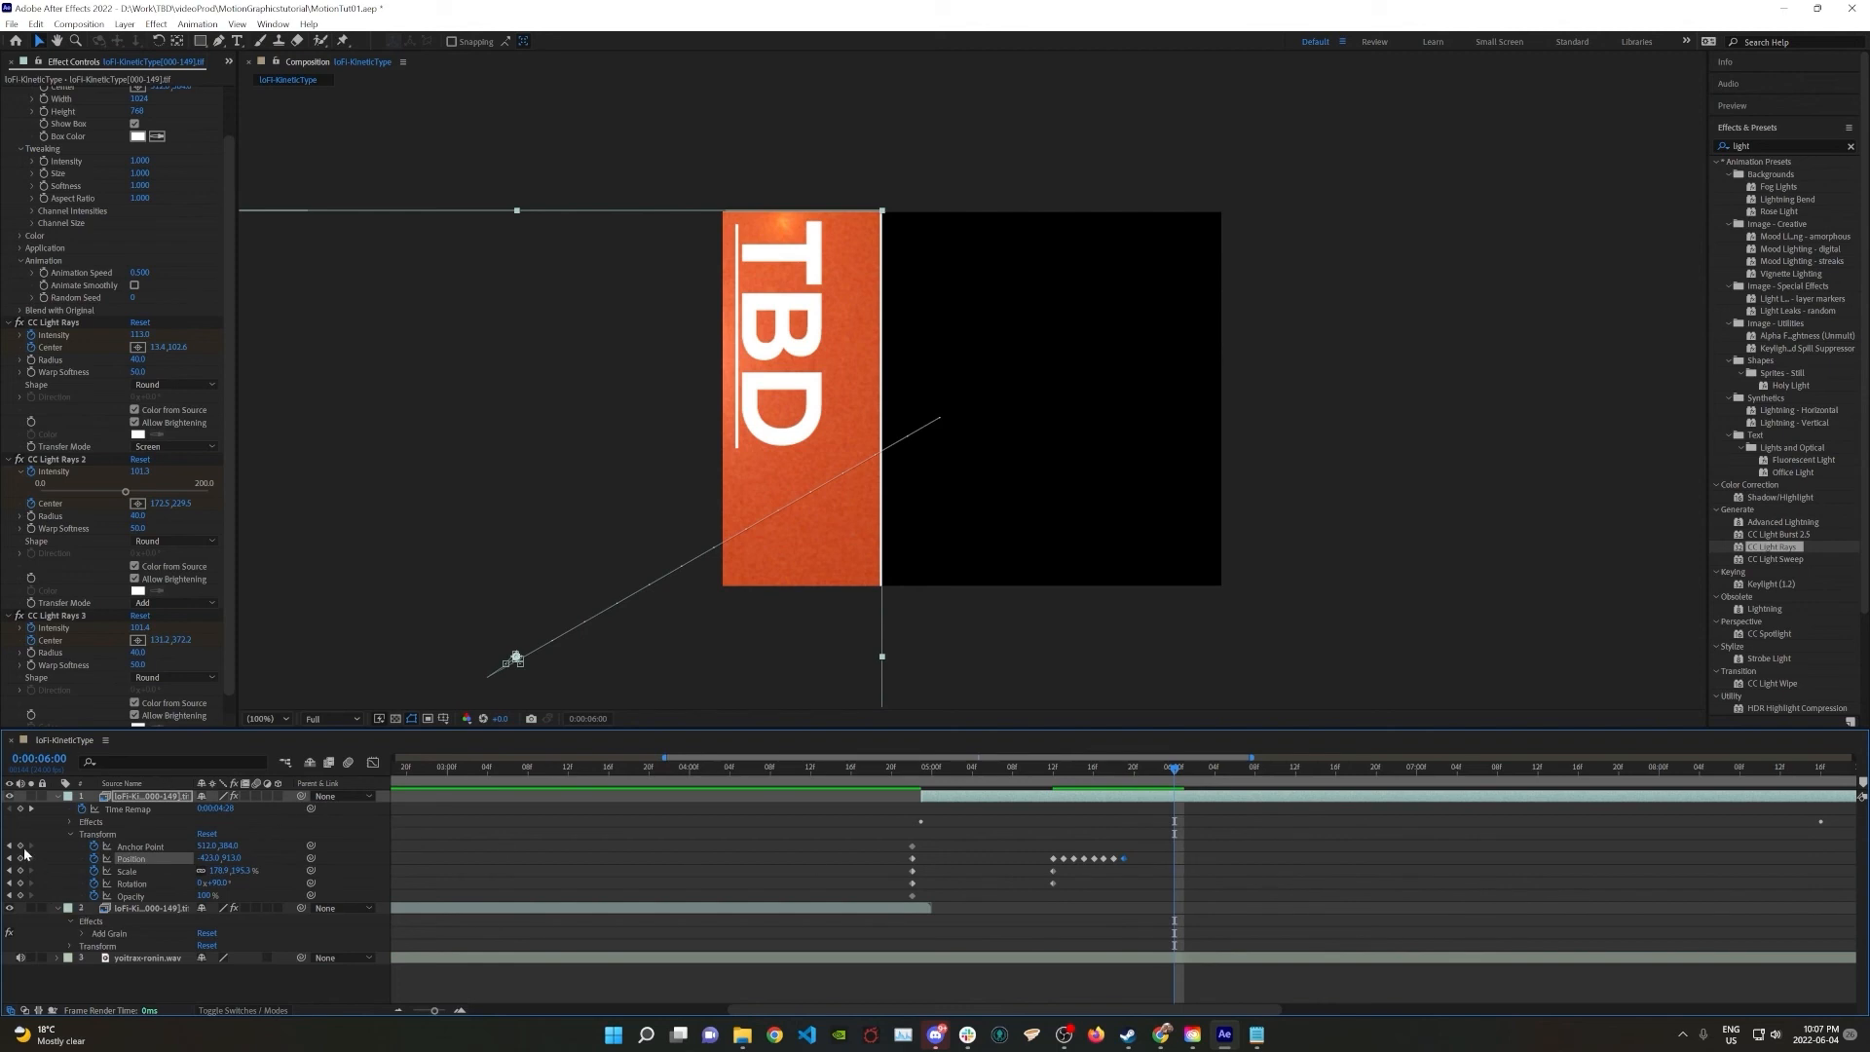
pyautogui.moveTo(21, 847); pyautogui.dragTo(22, 897)
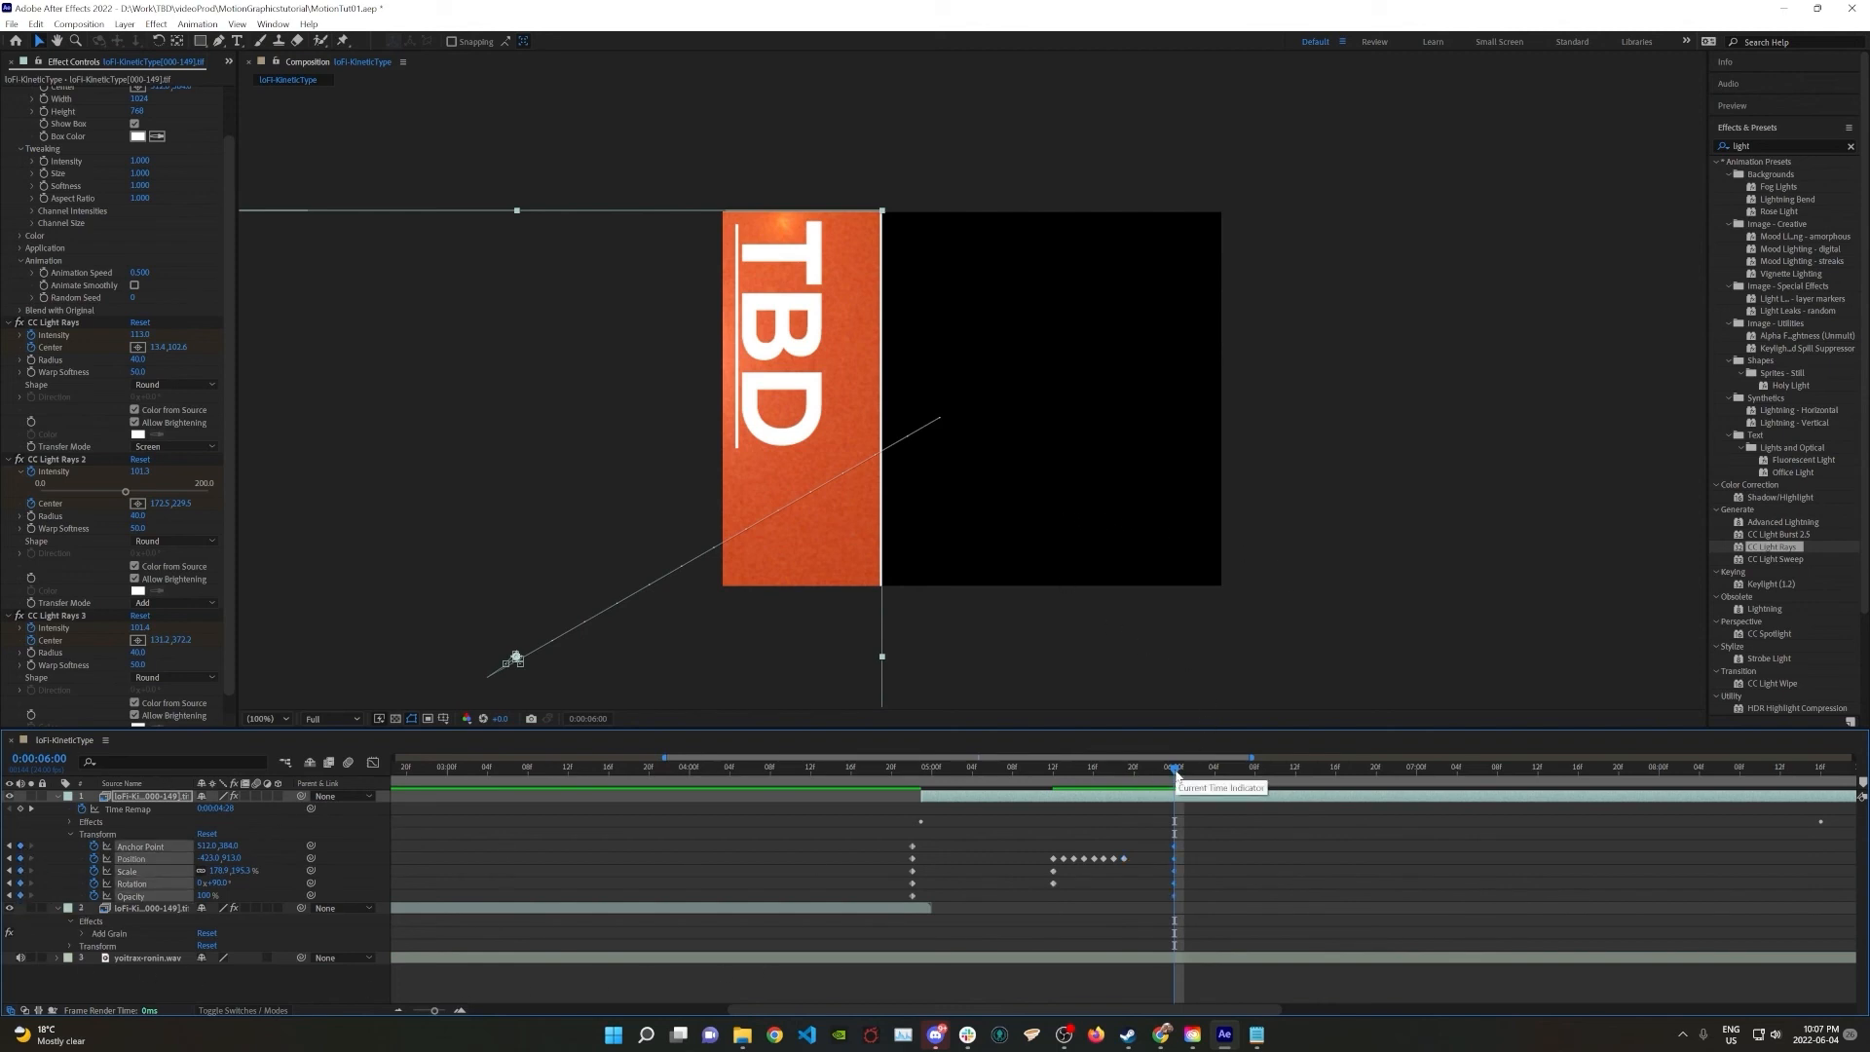
# Add keyframes at 0:00:05:21 for the frozen layer's Anchor Point, Position, Scale, Rotation and Opacity
pyautogui.moveTo(1177, 771); pyautogui.dragTo(1150, 774)
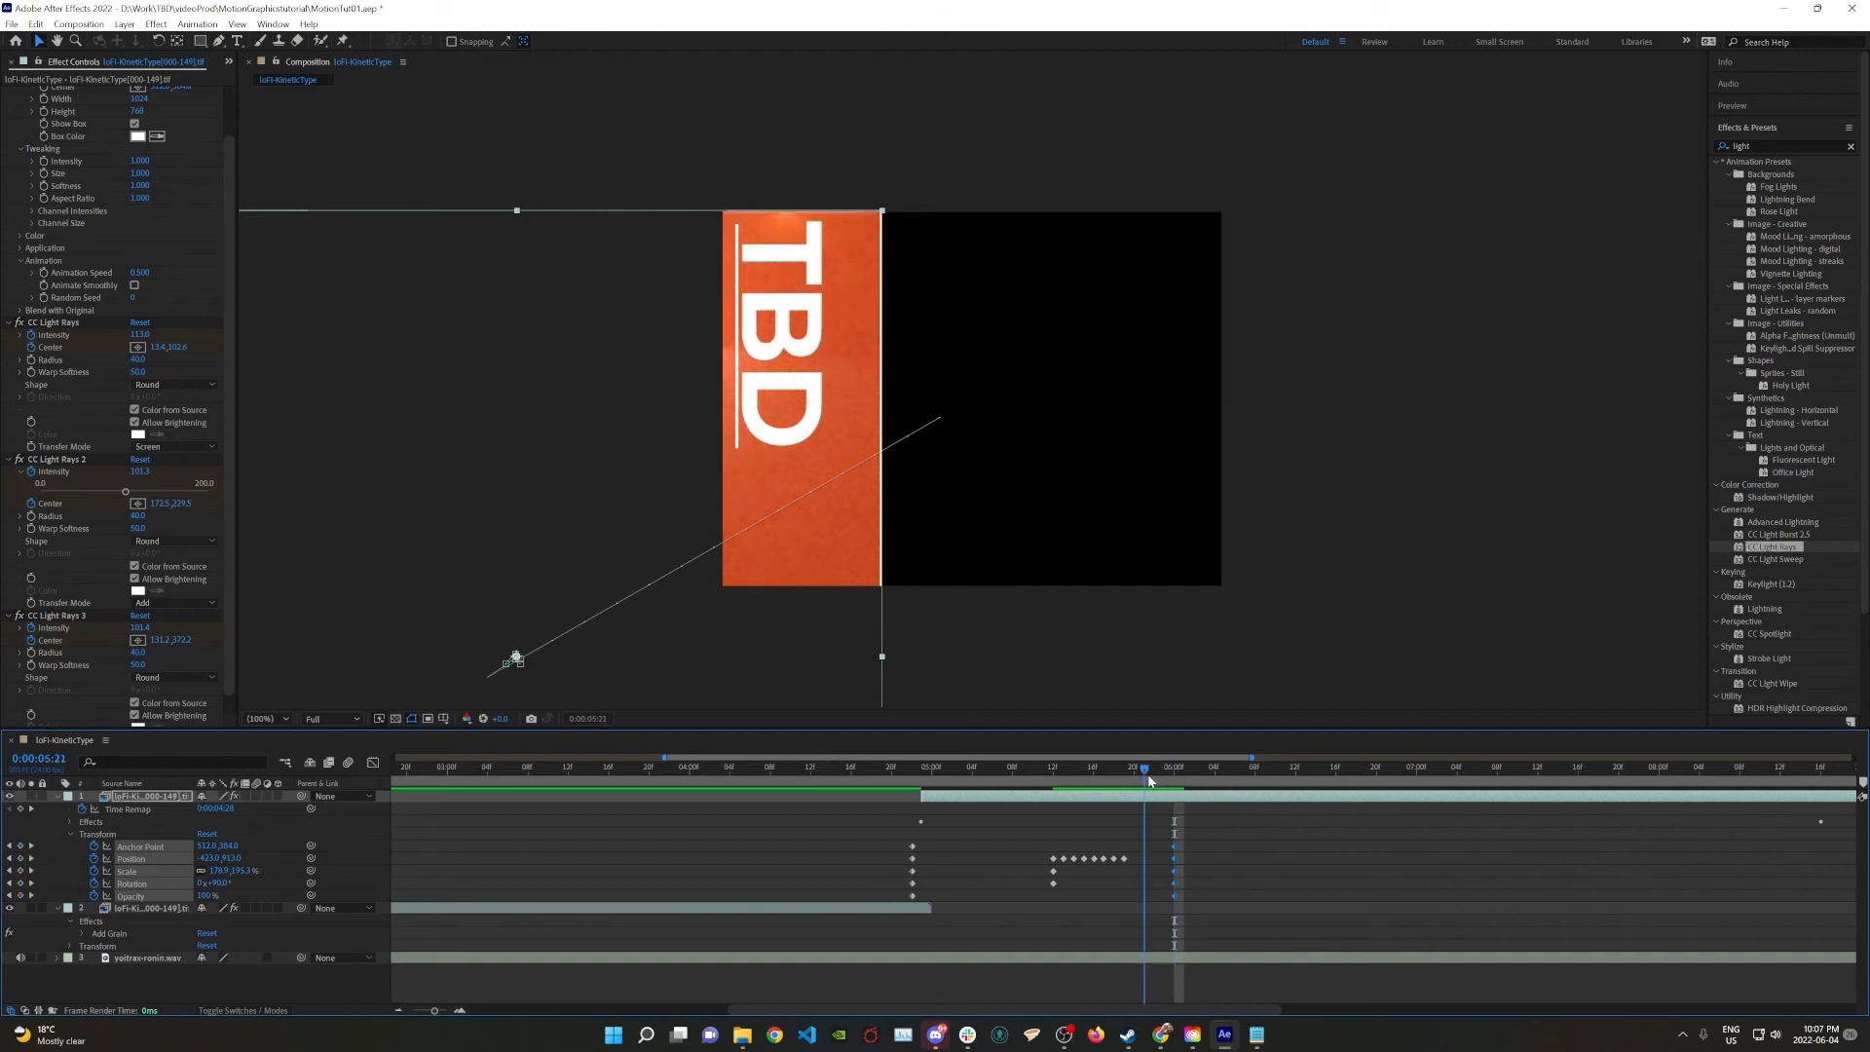
pyautogui.click(21, 847)
pyautogui.click(21, 858)
pyautogui.click(21, 871)
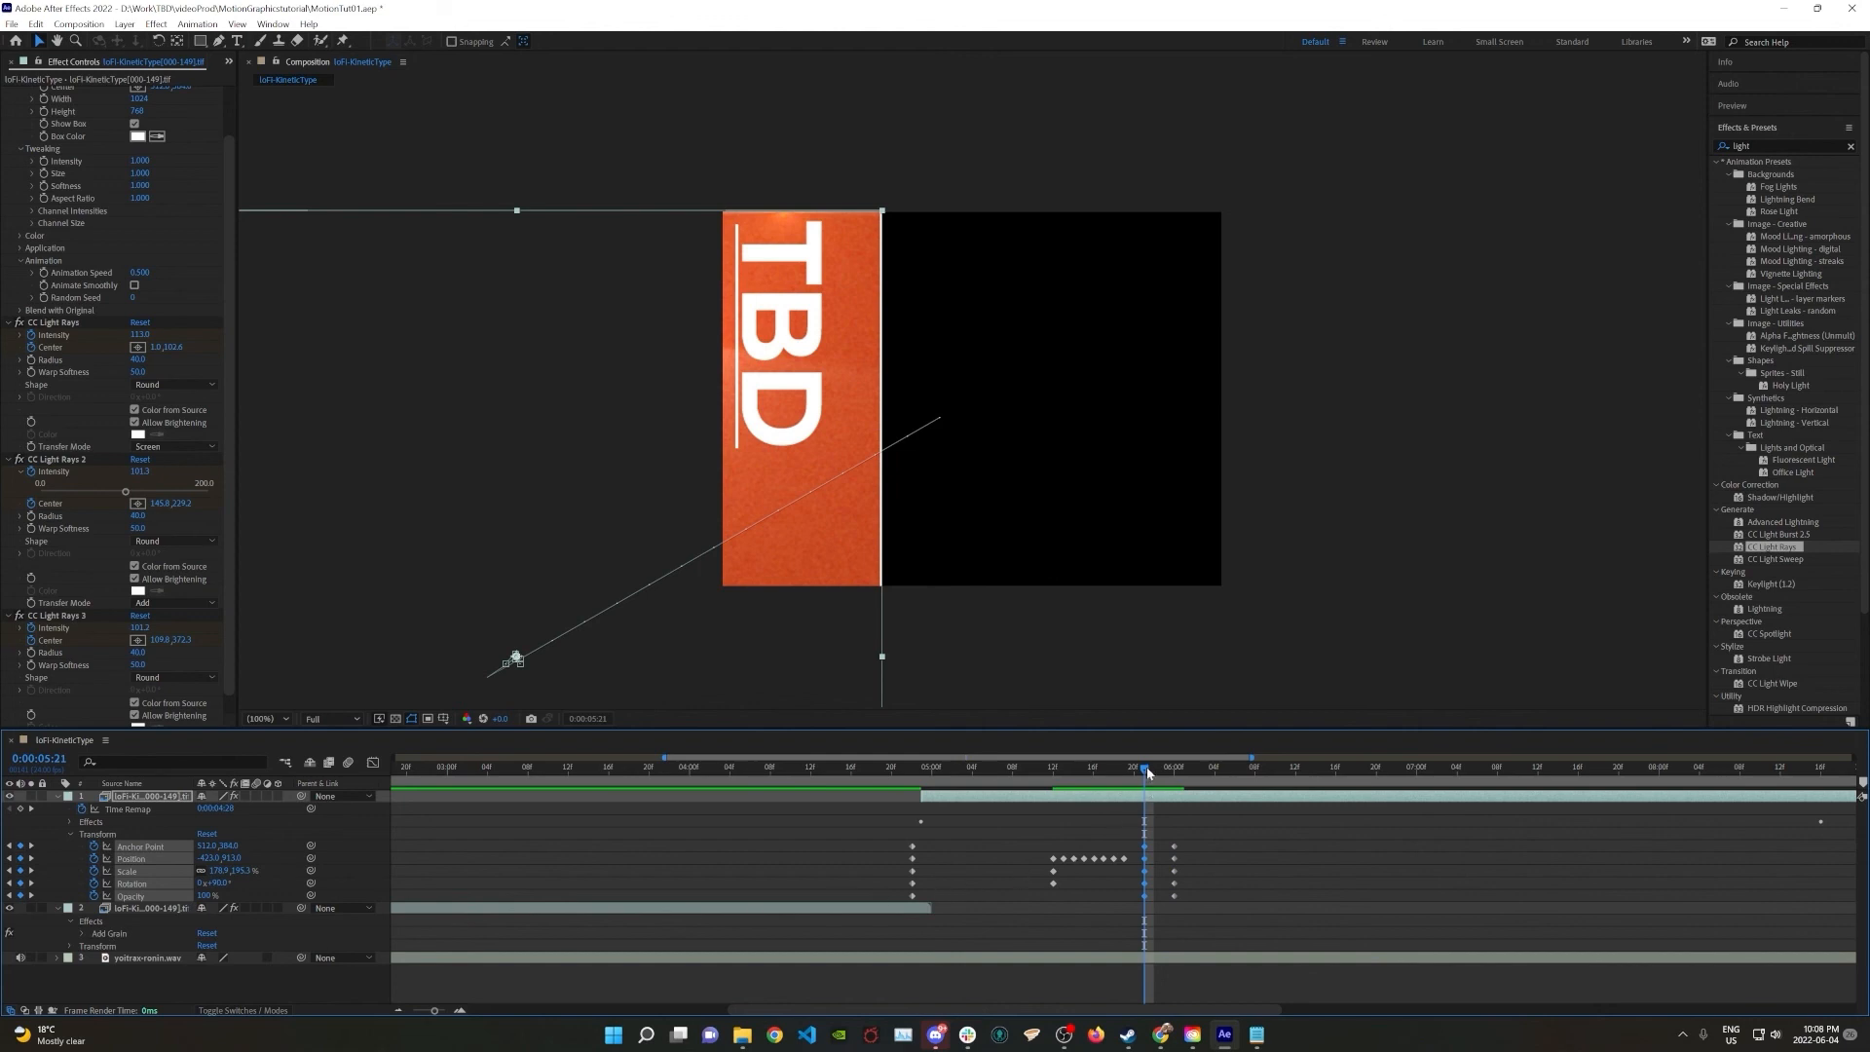
# Set the frozen layer's Rotation to 0° at 0:00:06:00
pyautogui.moveTo(1147, 772); pyautogui.dragTo(1175, 770)
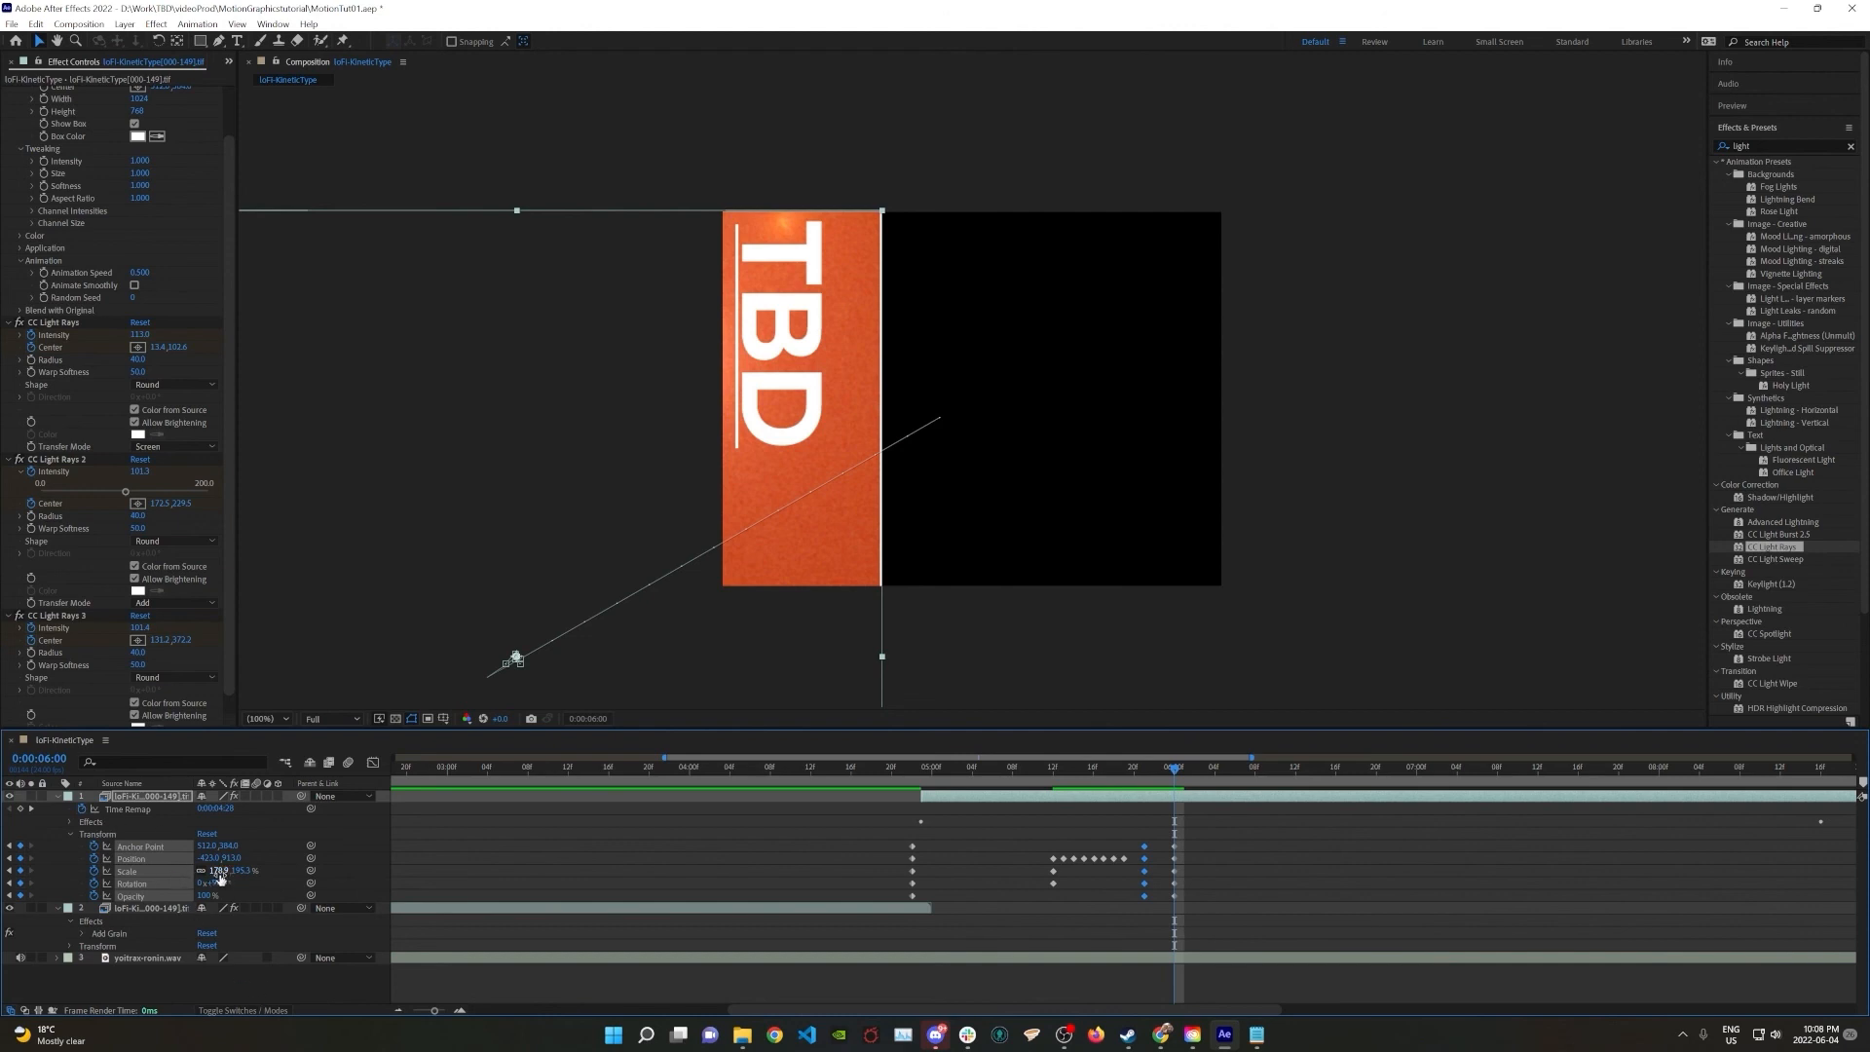
pyautogui.moveTo(208, 883); pyautogui.dragTo(161, 884)
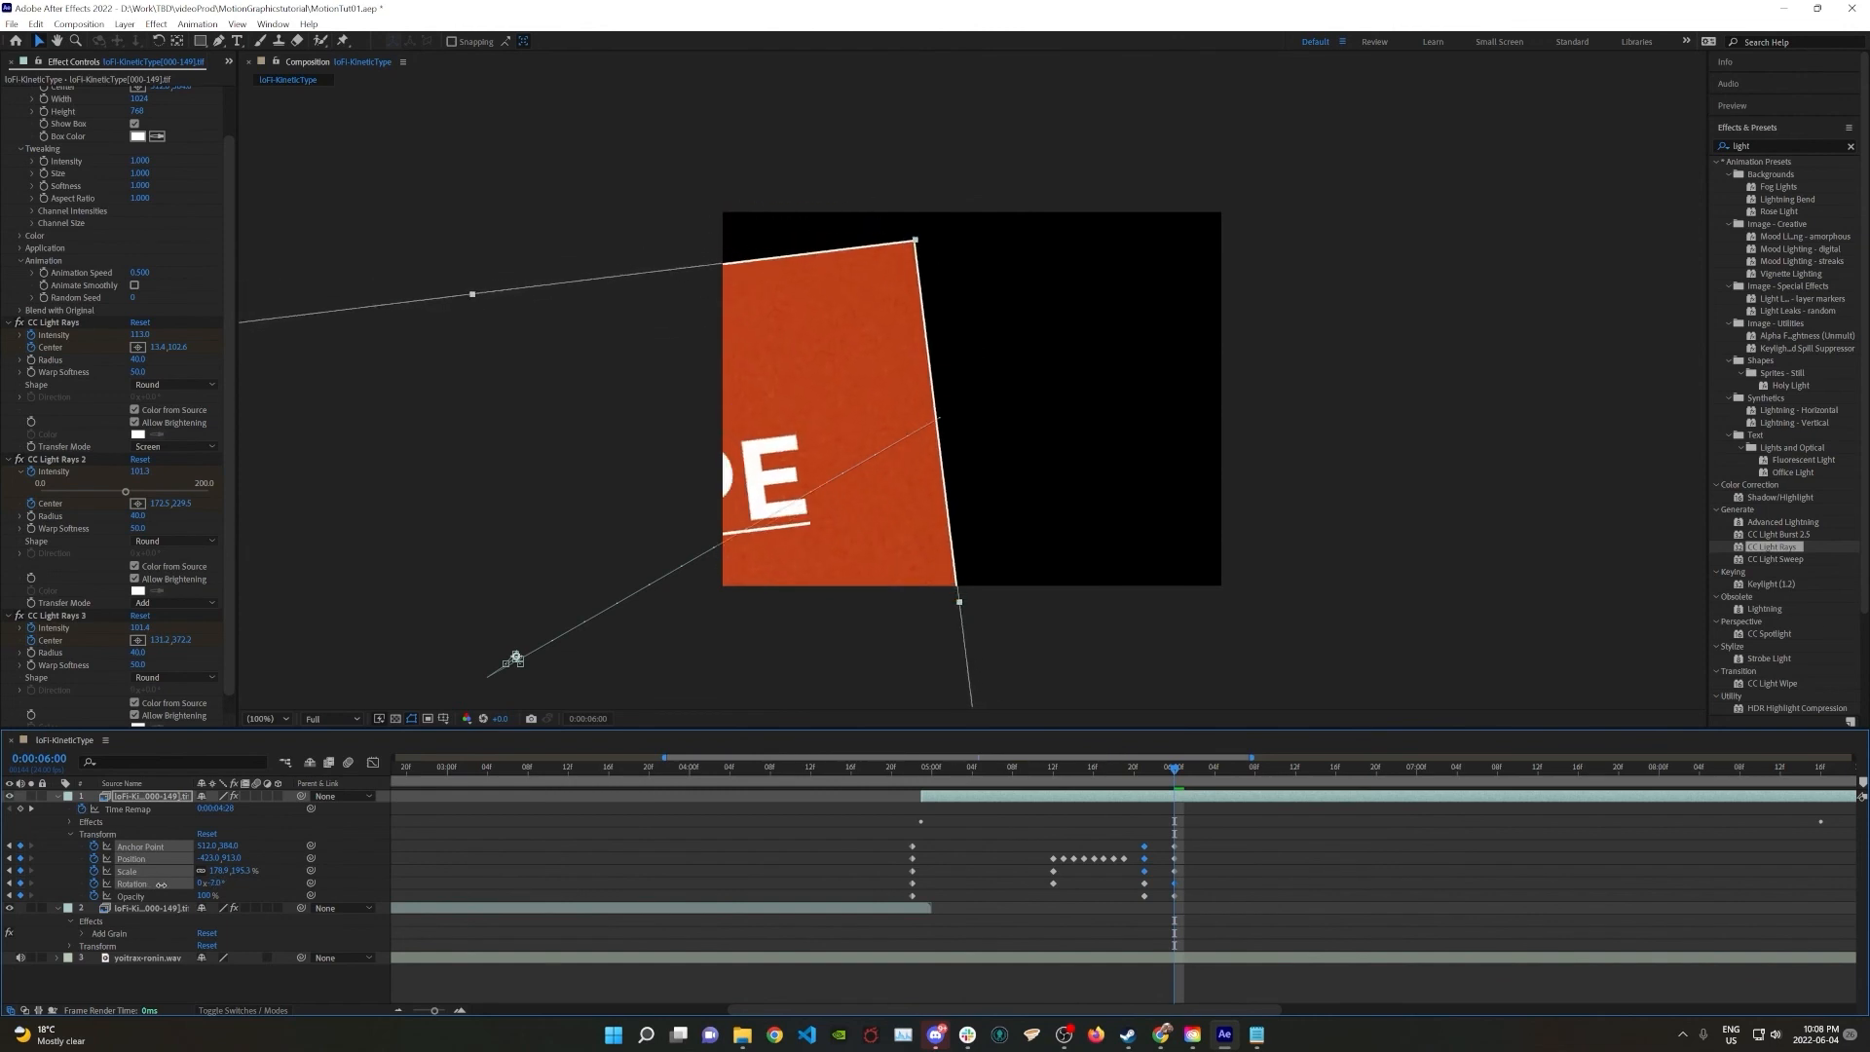
pyautogui.click(214, 884)
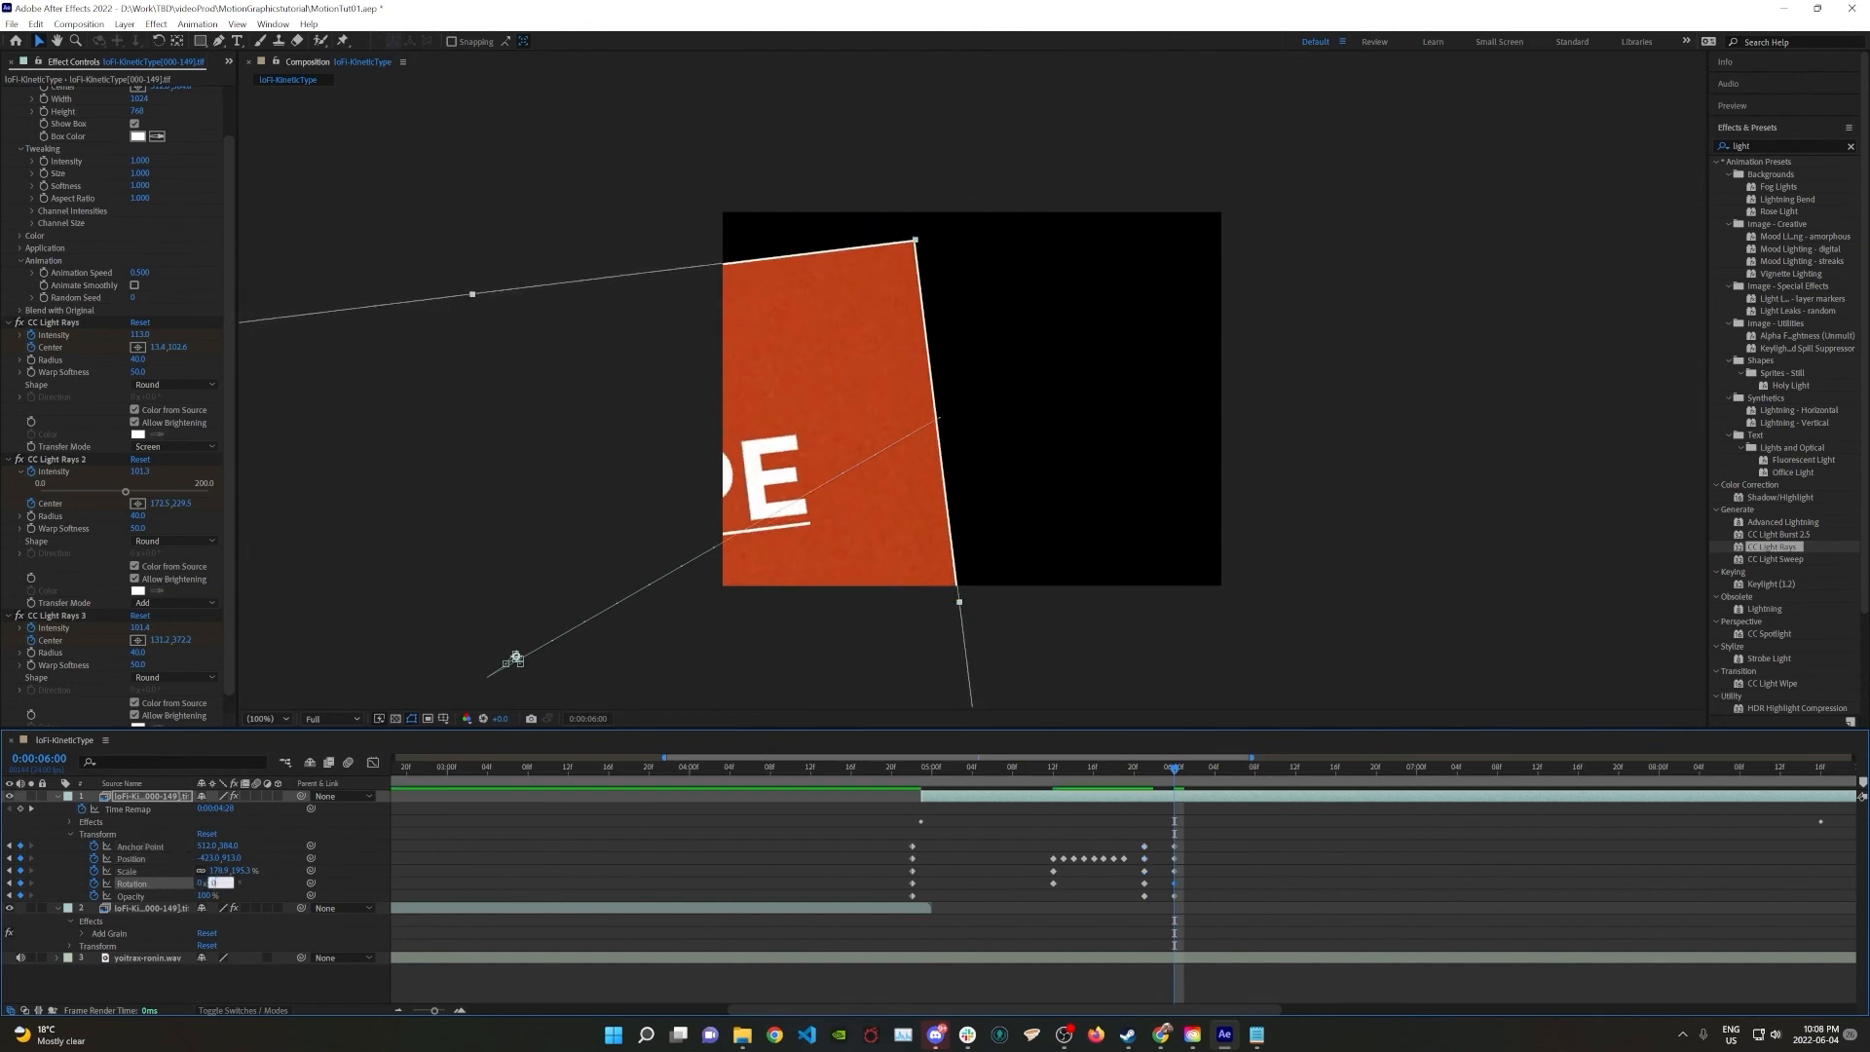
pyautogui.write('0')
pyautogui.press('Return')
# Frame the word TYPE at 0:00:06:00 by enlarging the layer's Scale to about 251, 274% and moving its Position to about 2, 609
pyautogui.moveTo(754, 423); pyautogui.dragTo(937, 197)
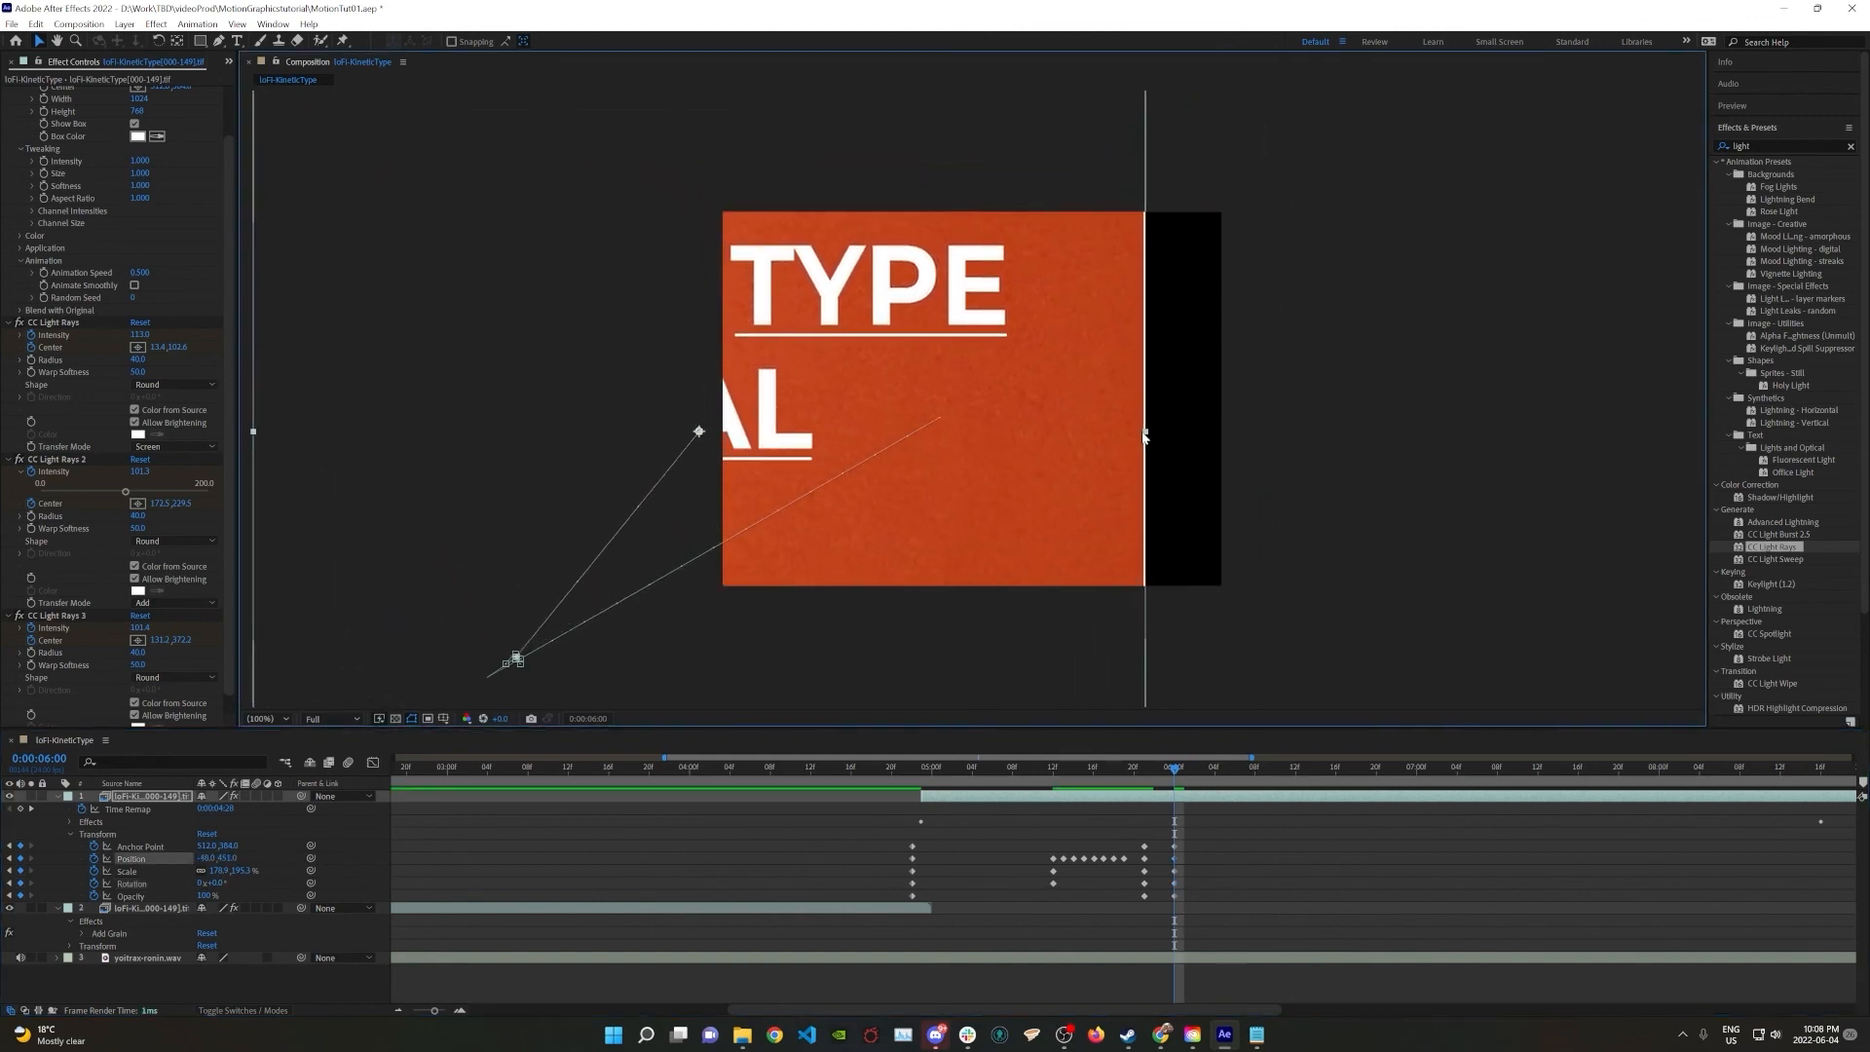
pyautogui.moveTo(1146, 434); pyautogui.dragTo(1196, 453)
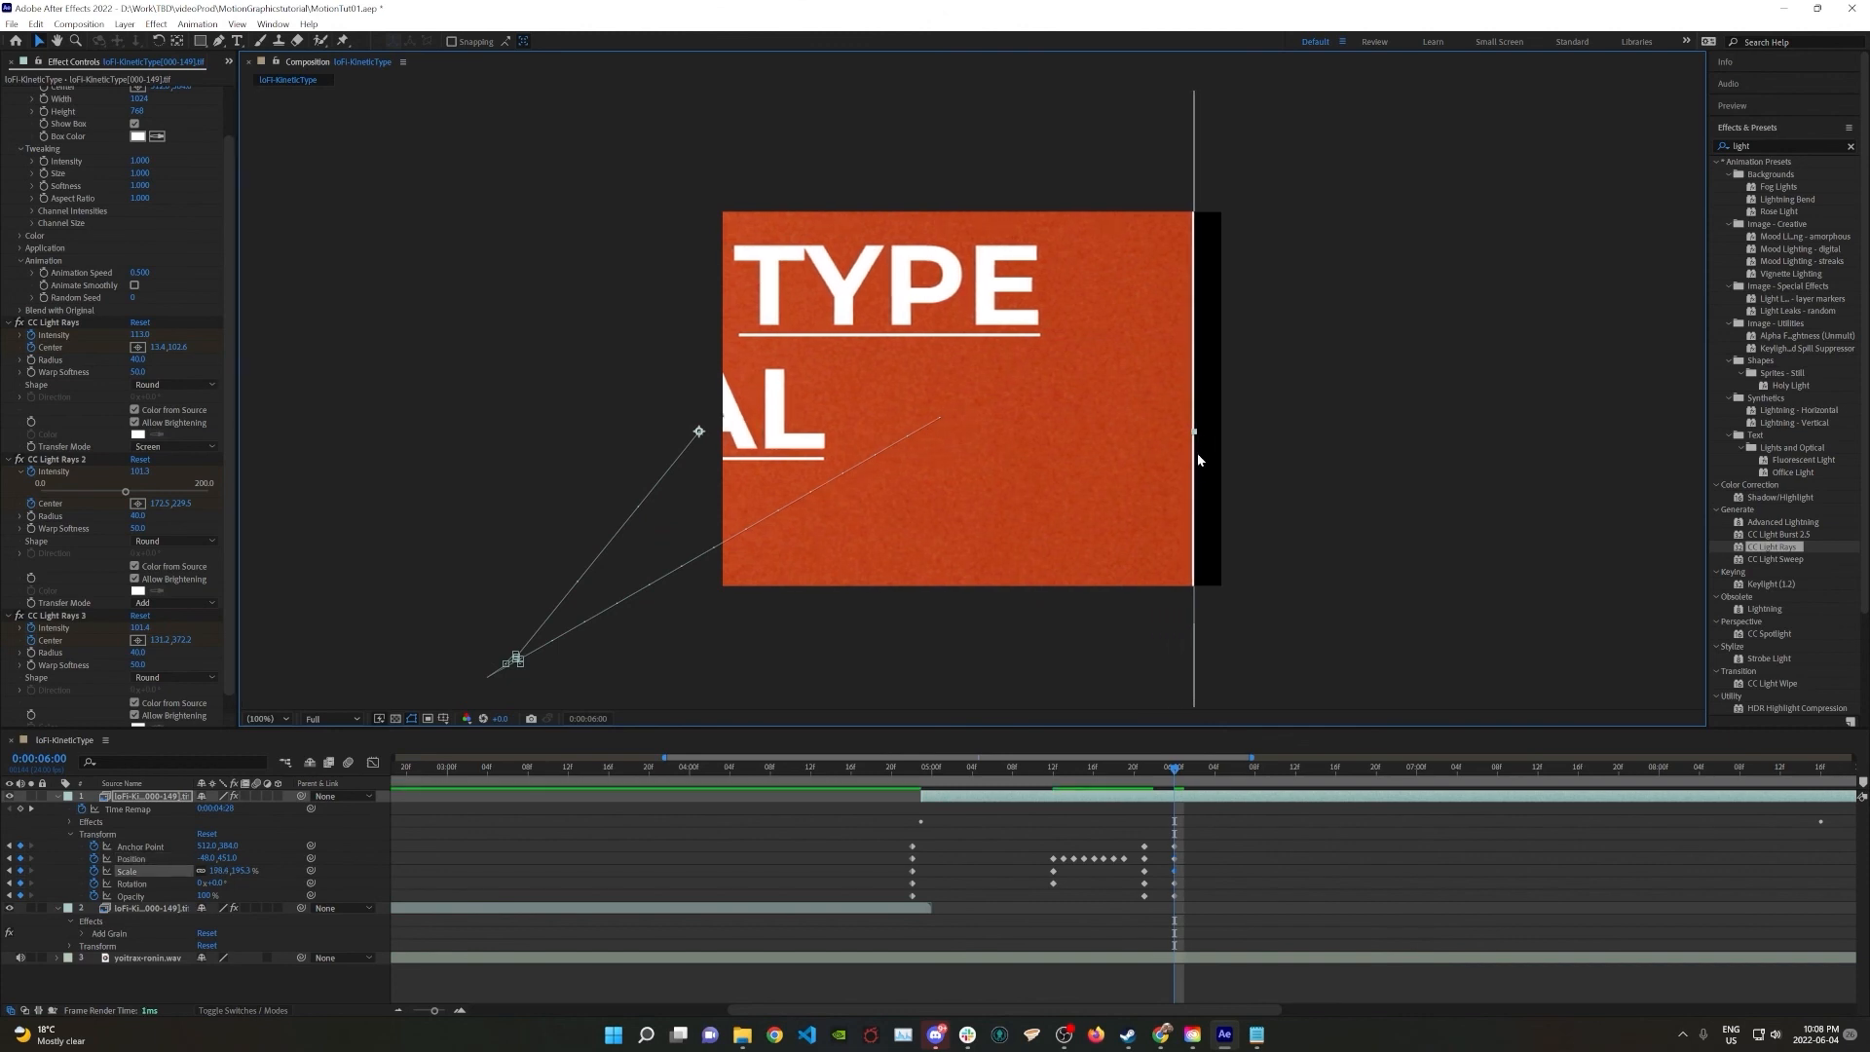
pyautogui.hotkey('ctrl', 'z')
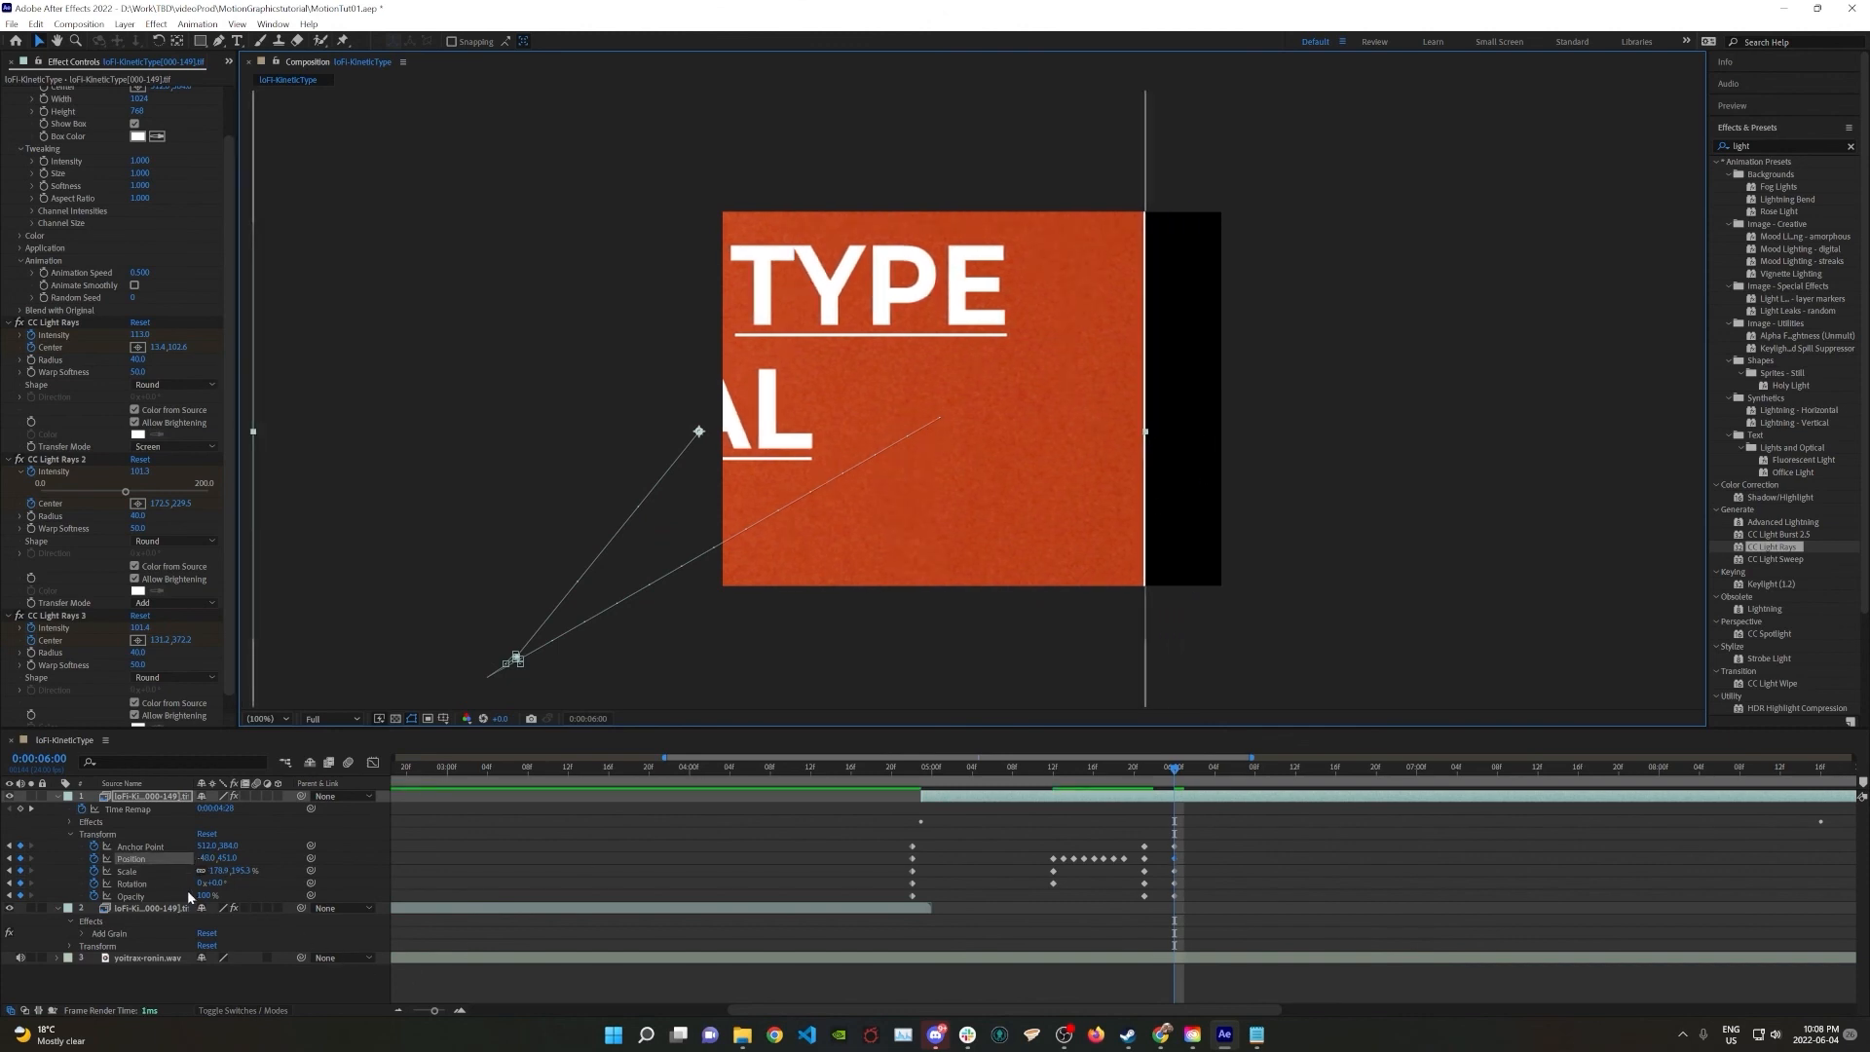
pyautogui.moveTo(239, 872); pyautogui.dragTo(242, 874)
pyautogui.moveTo(247, 874); pyautogui.dragTo(300, 874)
pyautogui.moveTo(790, 547); pyautogui.dragTo(819, 607)
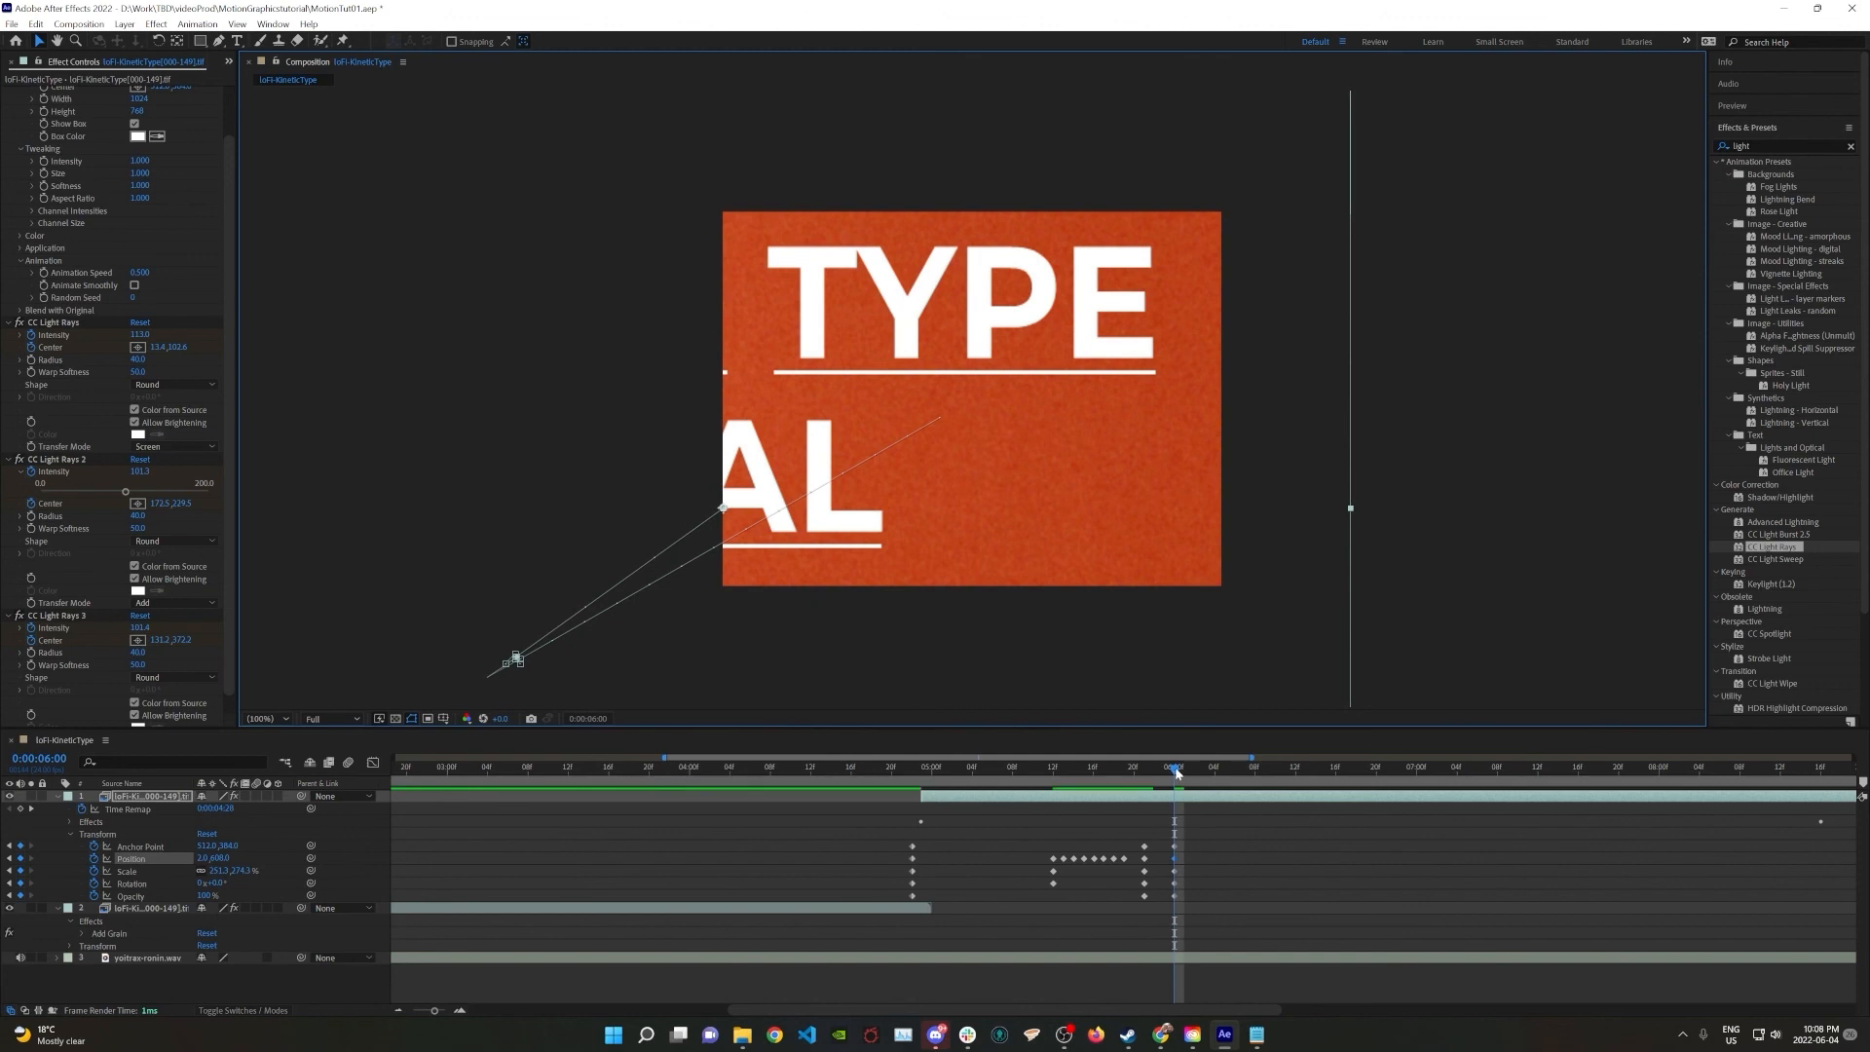
# Start a second shake with vertical Position nudges at 0:00:06:01 and 0:00:06:02, then 10 px left and down at 0:00:06:03
pyautogui.moveTo(437, 1016); pyautogui.dragTo(447, 1016)
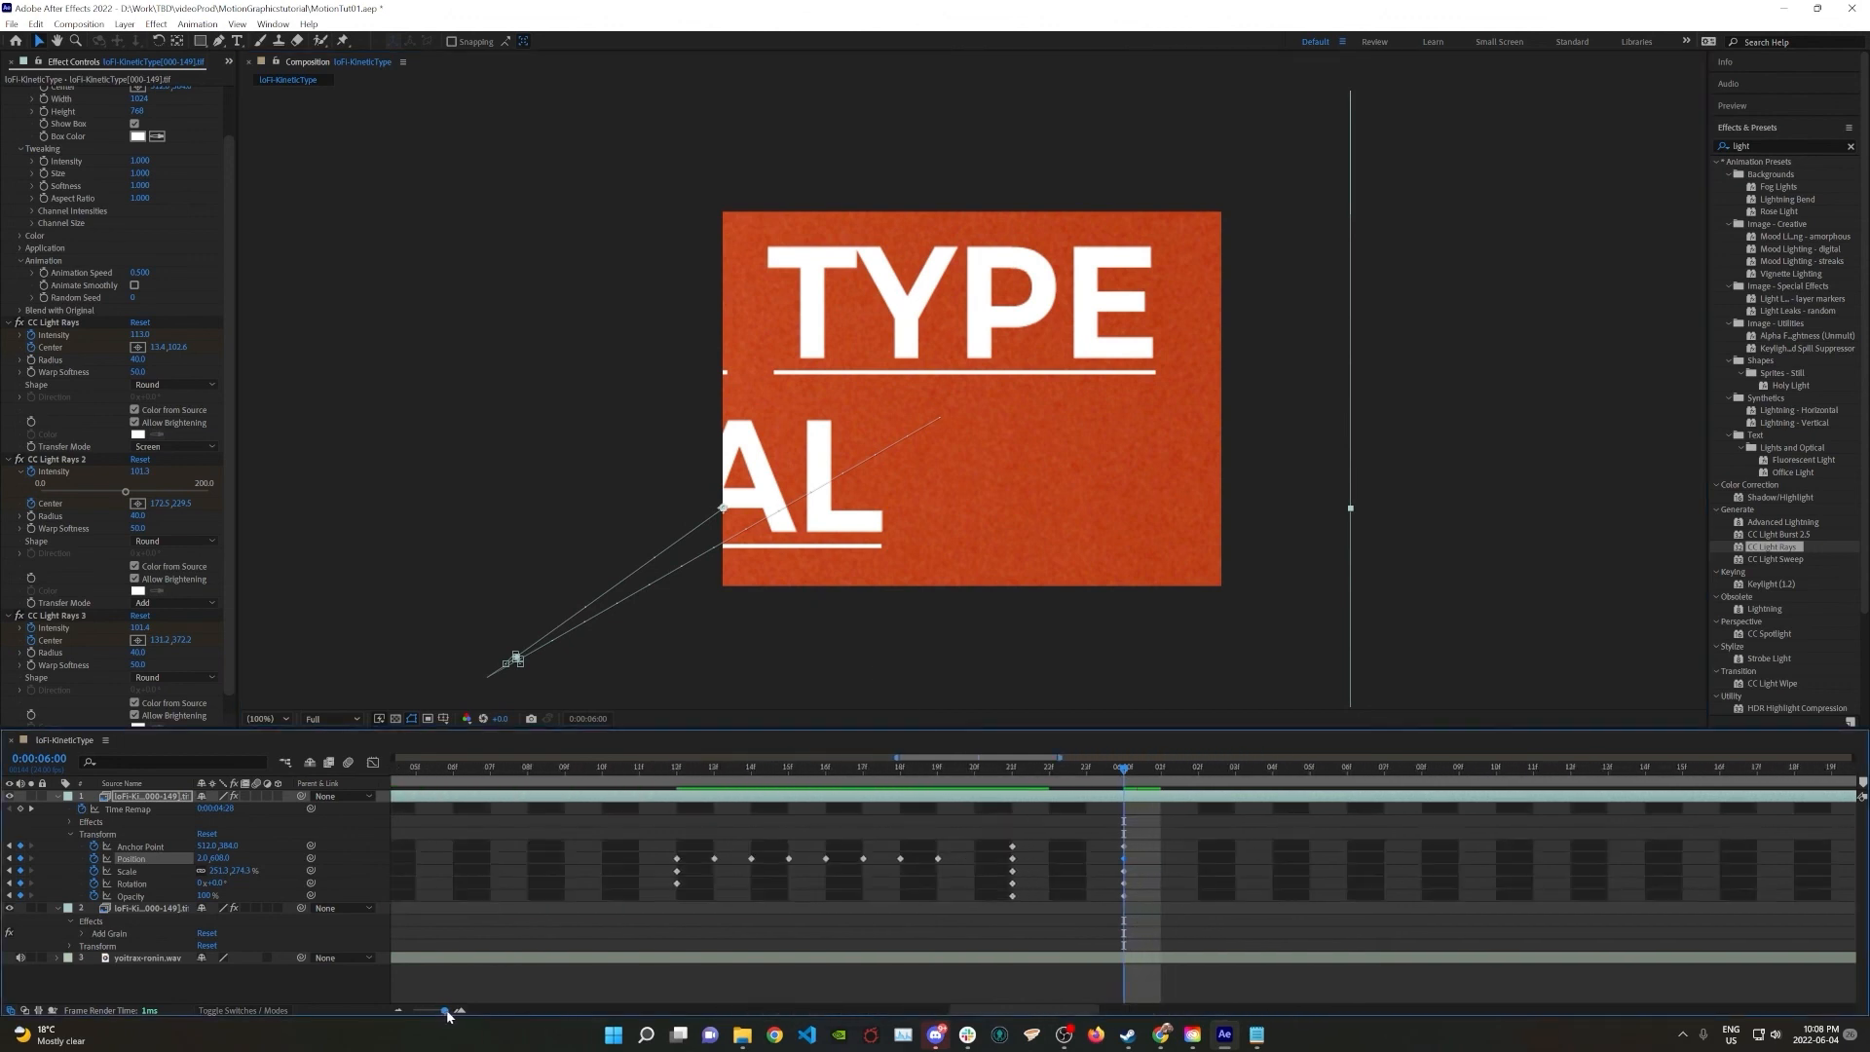
pyautogui.moveTo(1126, 772); pyautogui.dragTo(1148, 768)
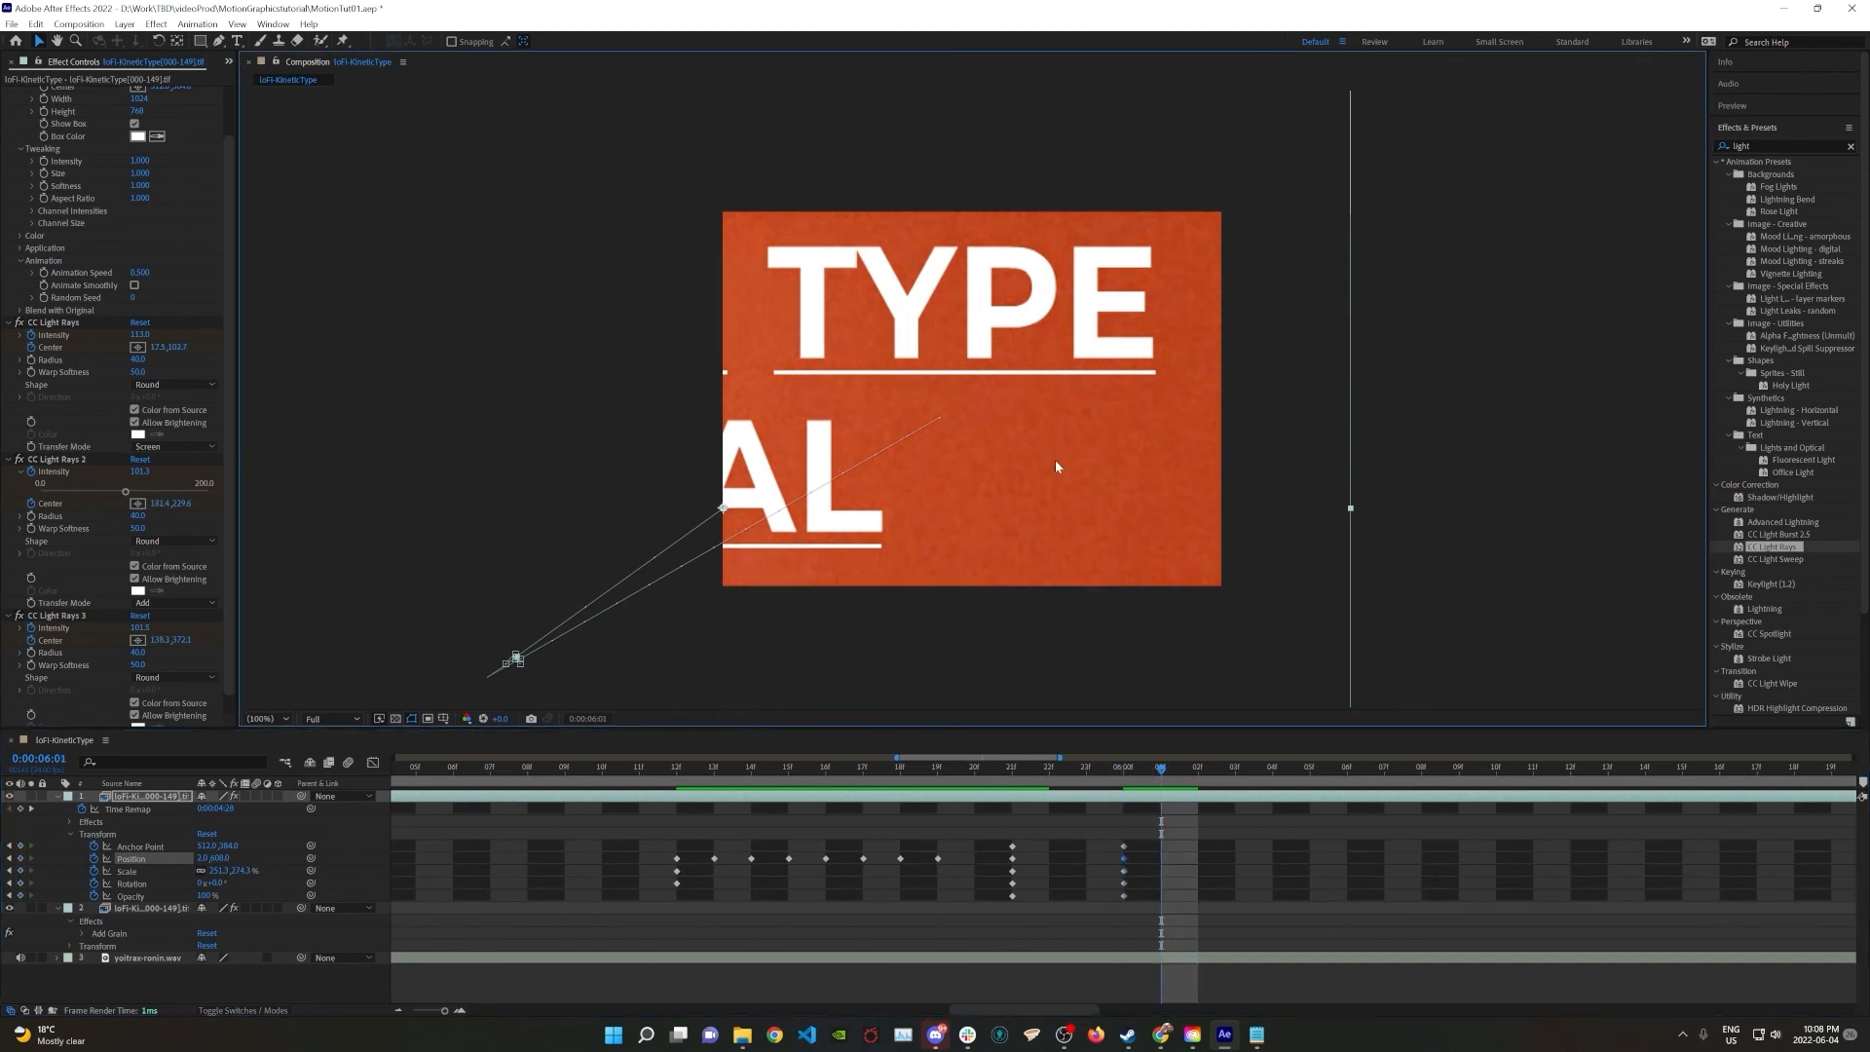
pyautogui.press('Down')
pyautogui.moveTo(1164, 769); pyautogui.dragTo(1184, 767)
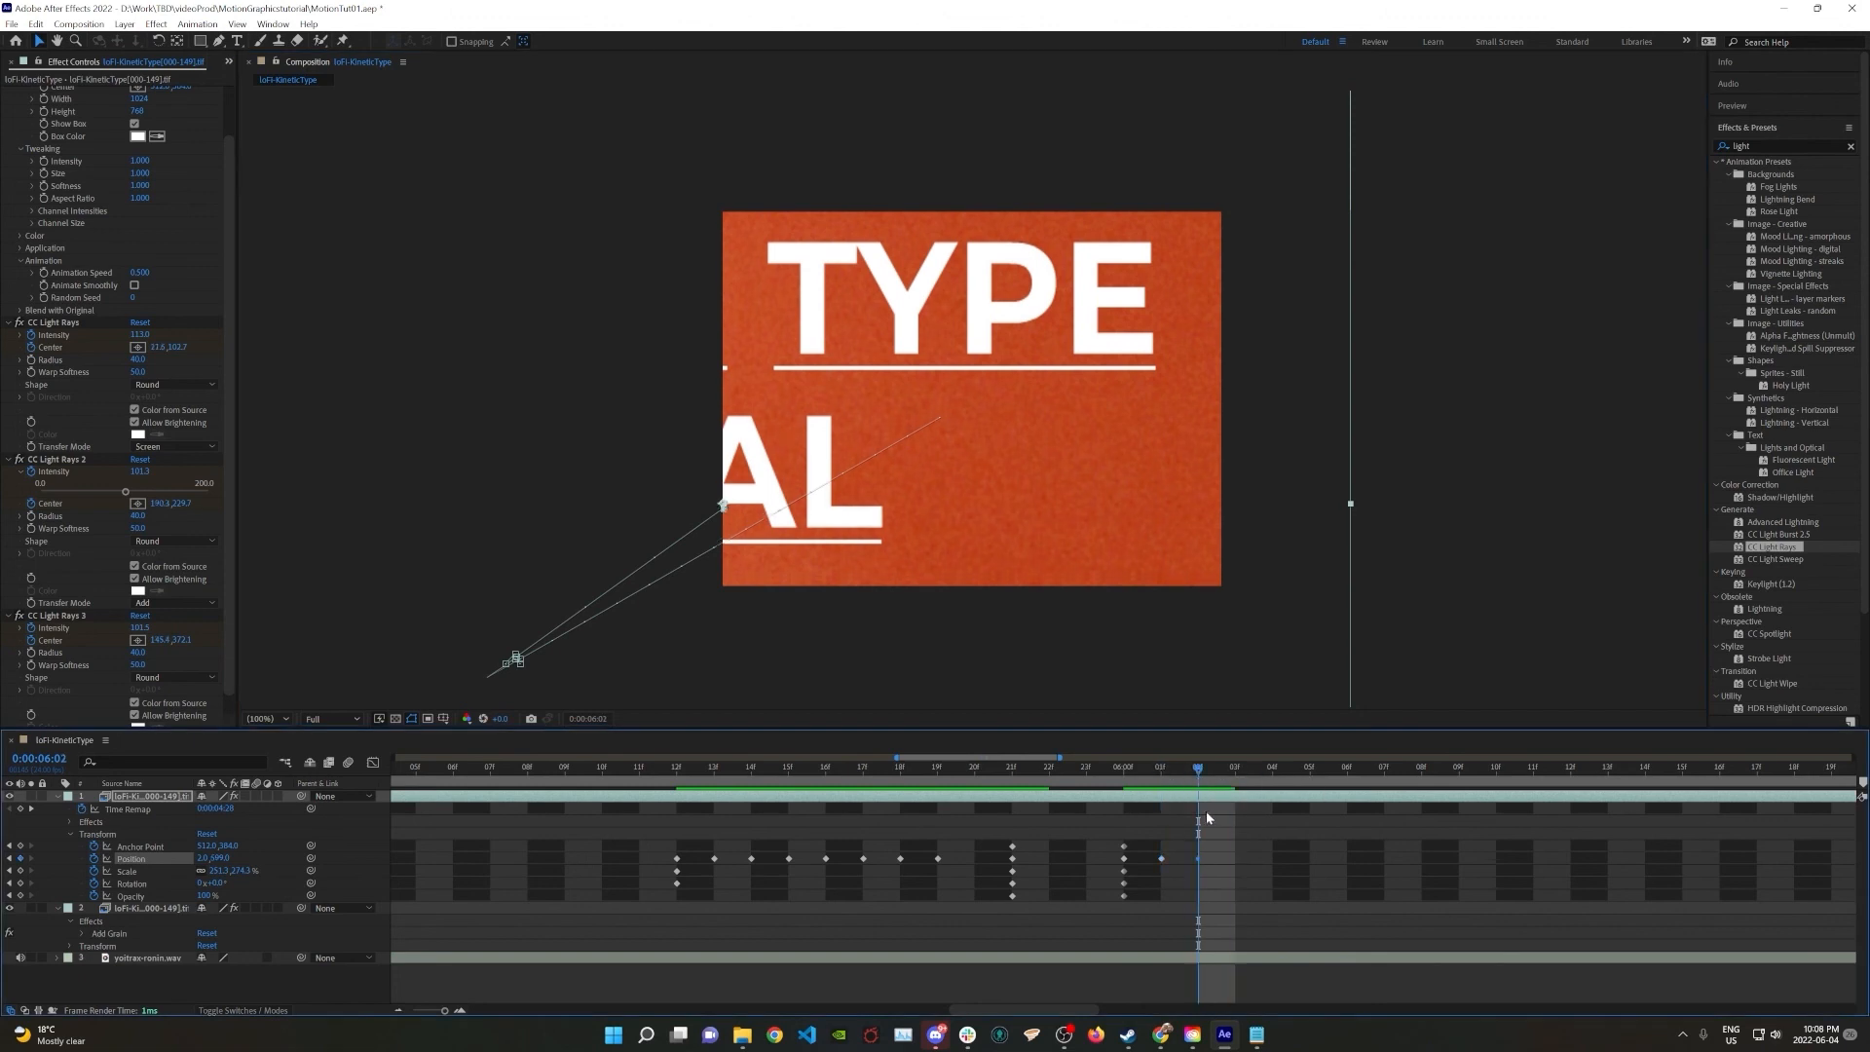
pyautogui.click(1227, 769)
pyautogui.hotkey('shift', 'Left')
pyautogui.hotkey('shift', 'Down')
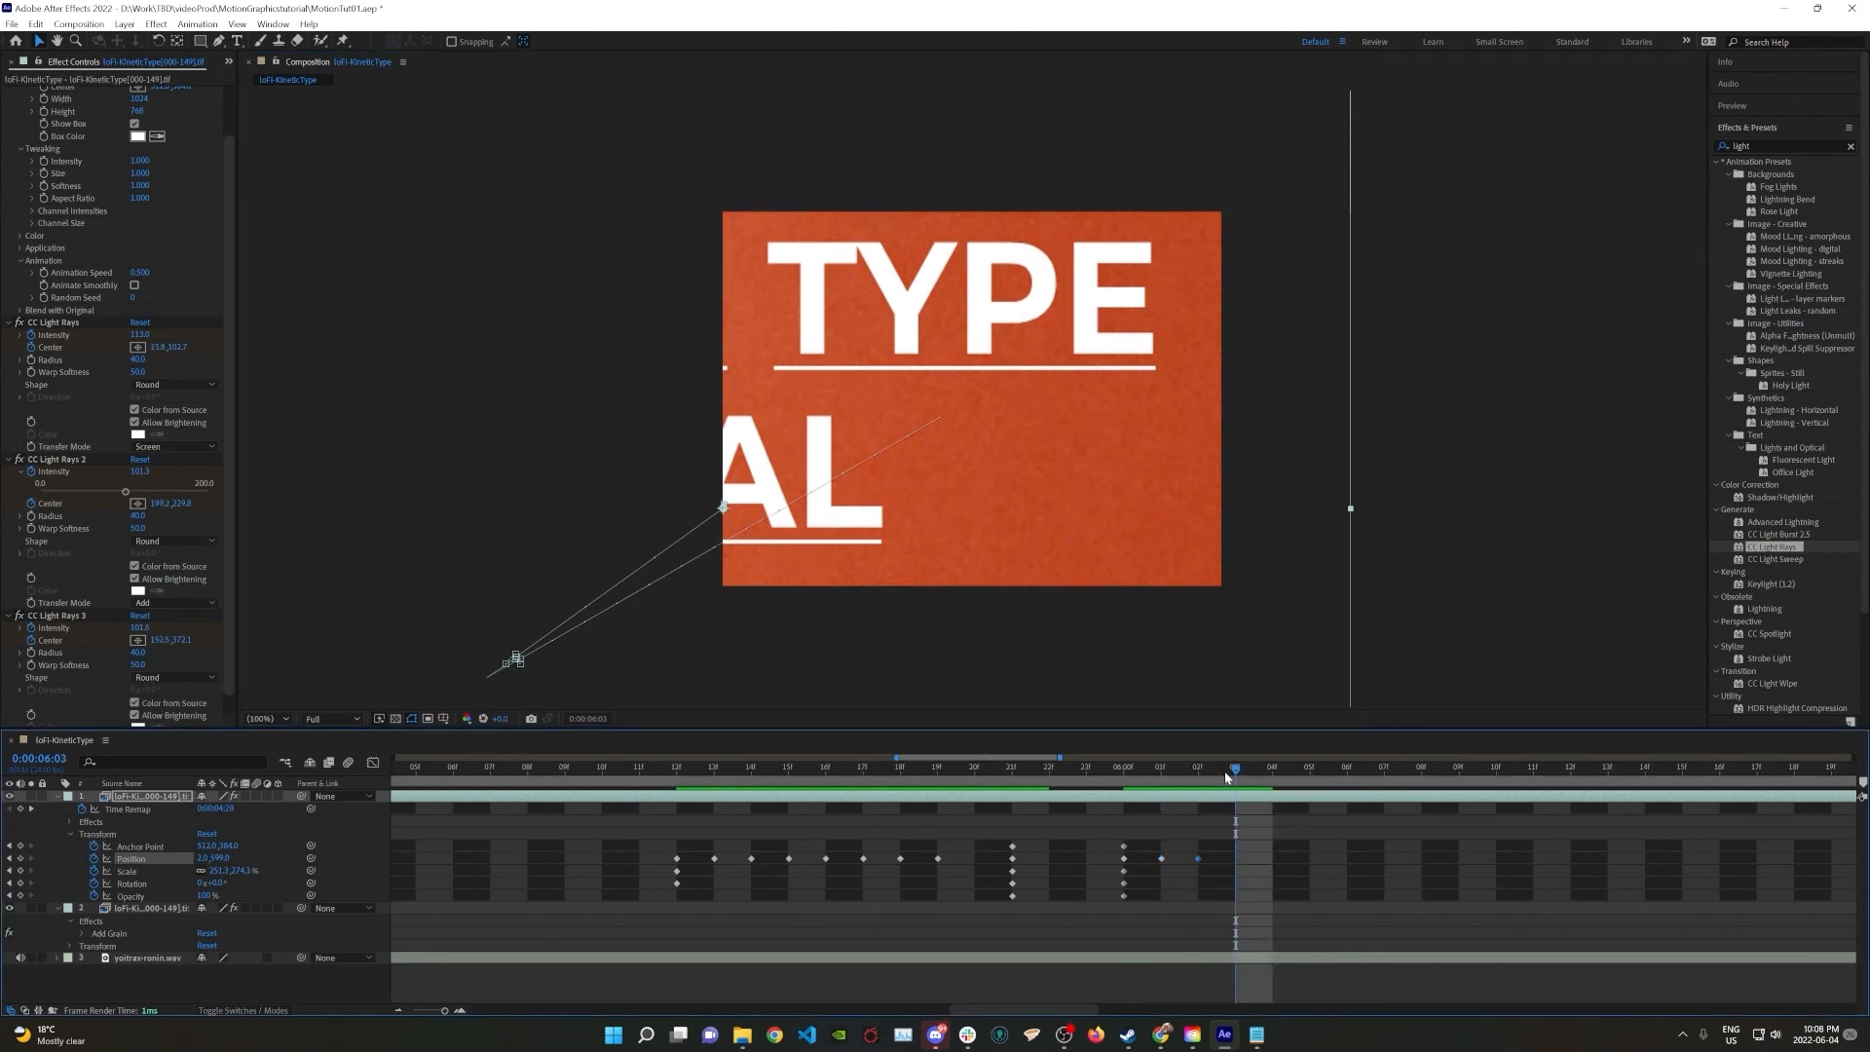
# Nudge Position 20 px right and 10 px up at 0:00:06:04, then 20 px left and 10 px down at 0:00:06:05
pyautogui.click(1258, 772)
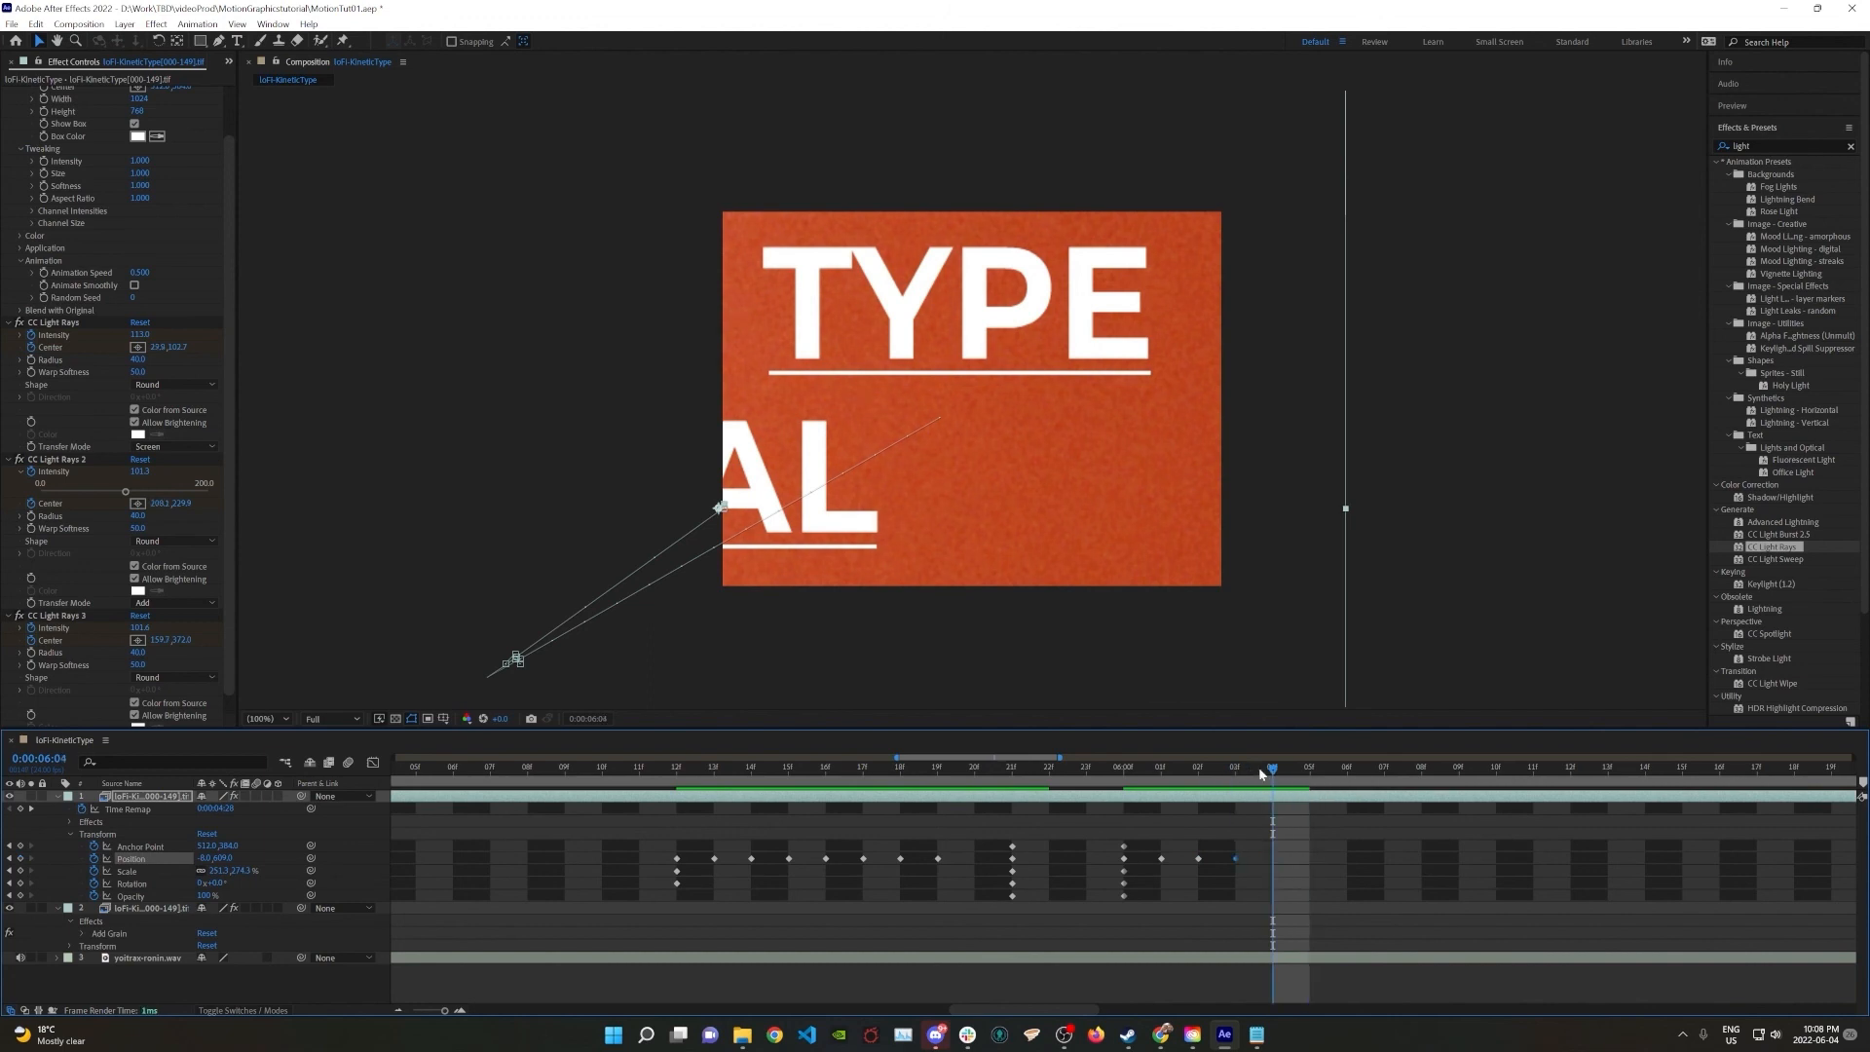
pyautogui.hotkey('shift', 'Right')
pyautogui.hotkey('shift', 'Right')
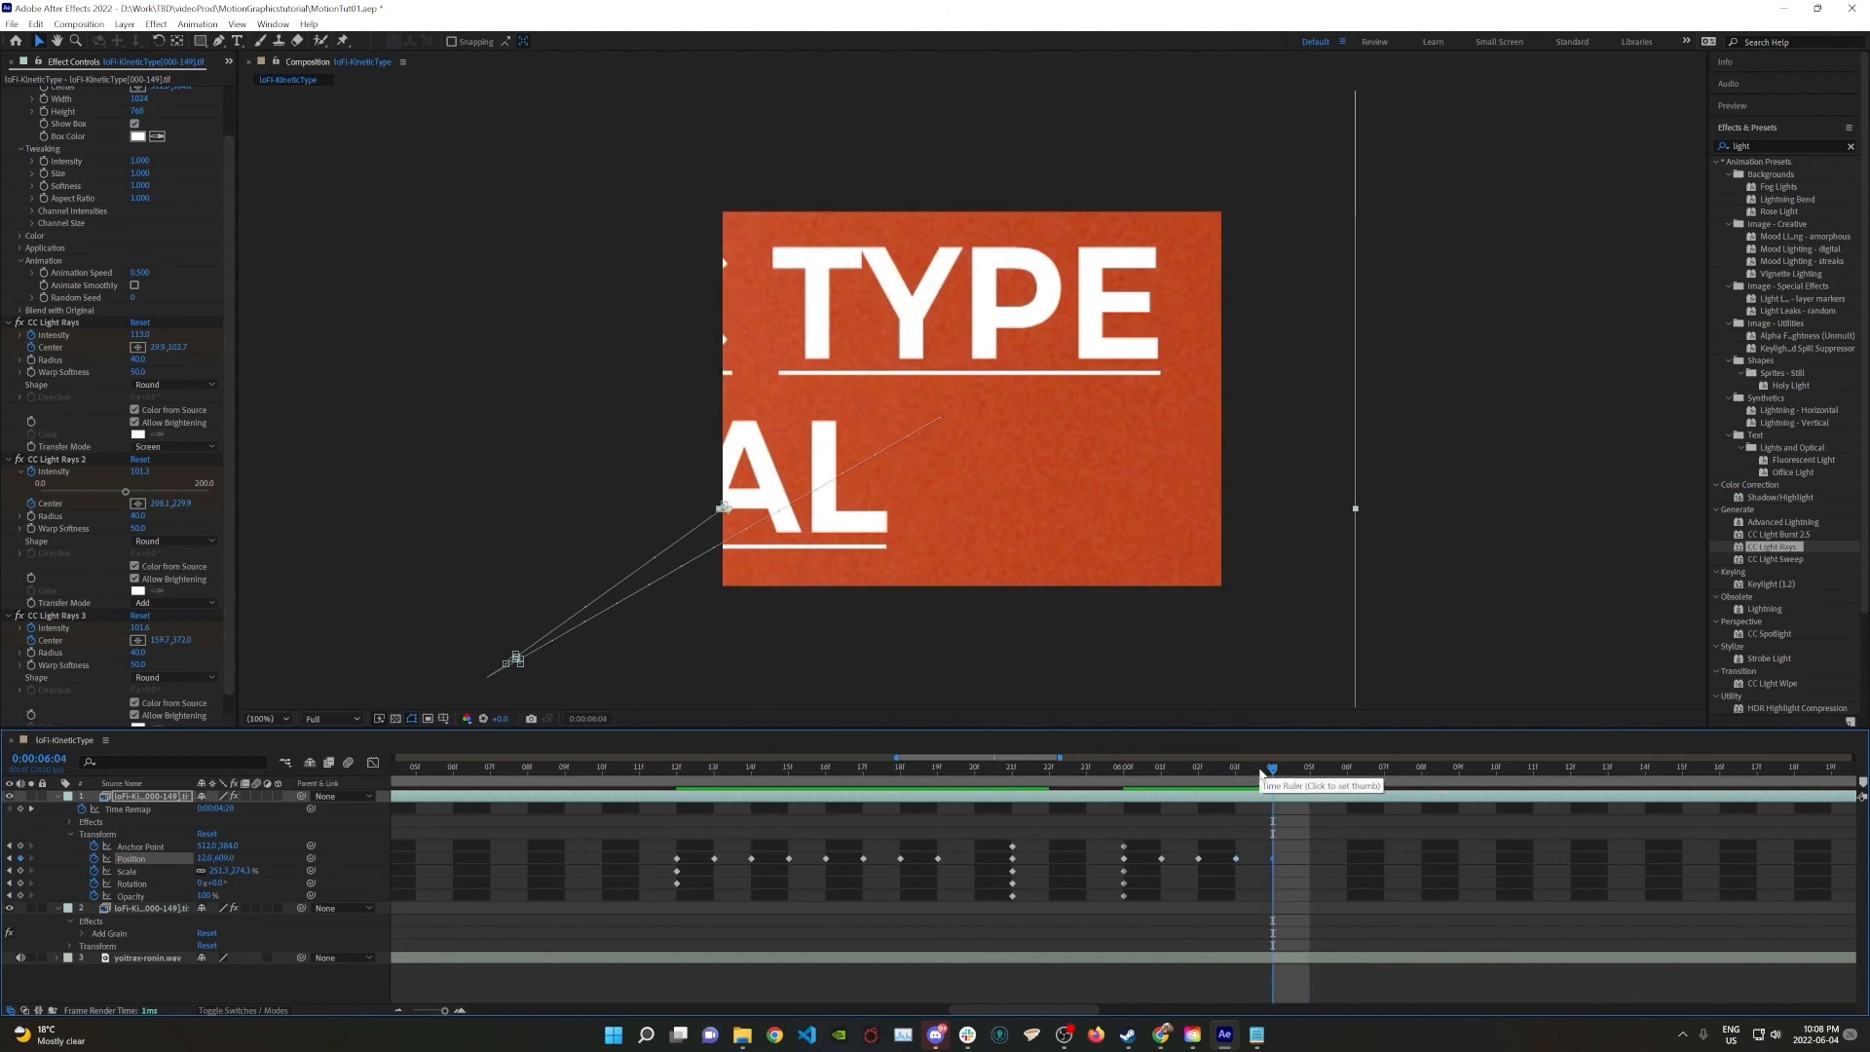
pyautogui.hotkey('shift', 'Up')
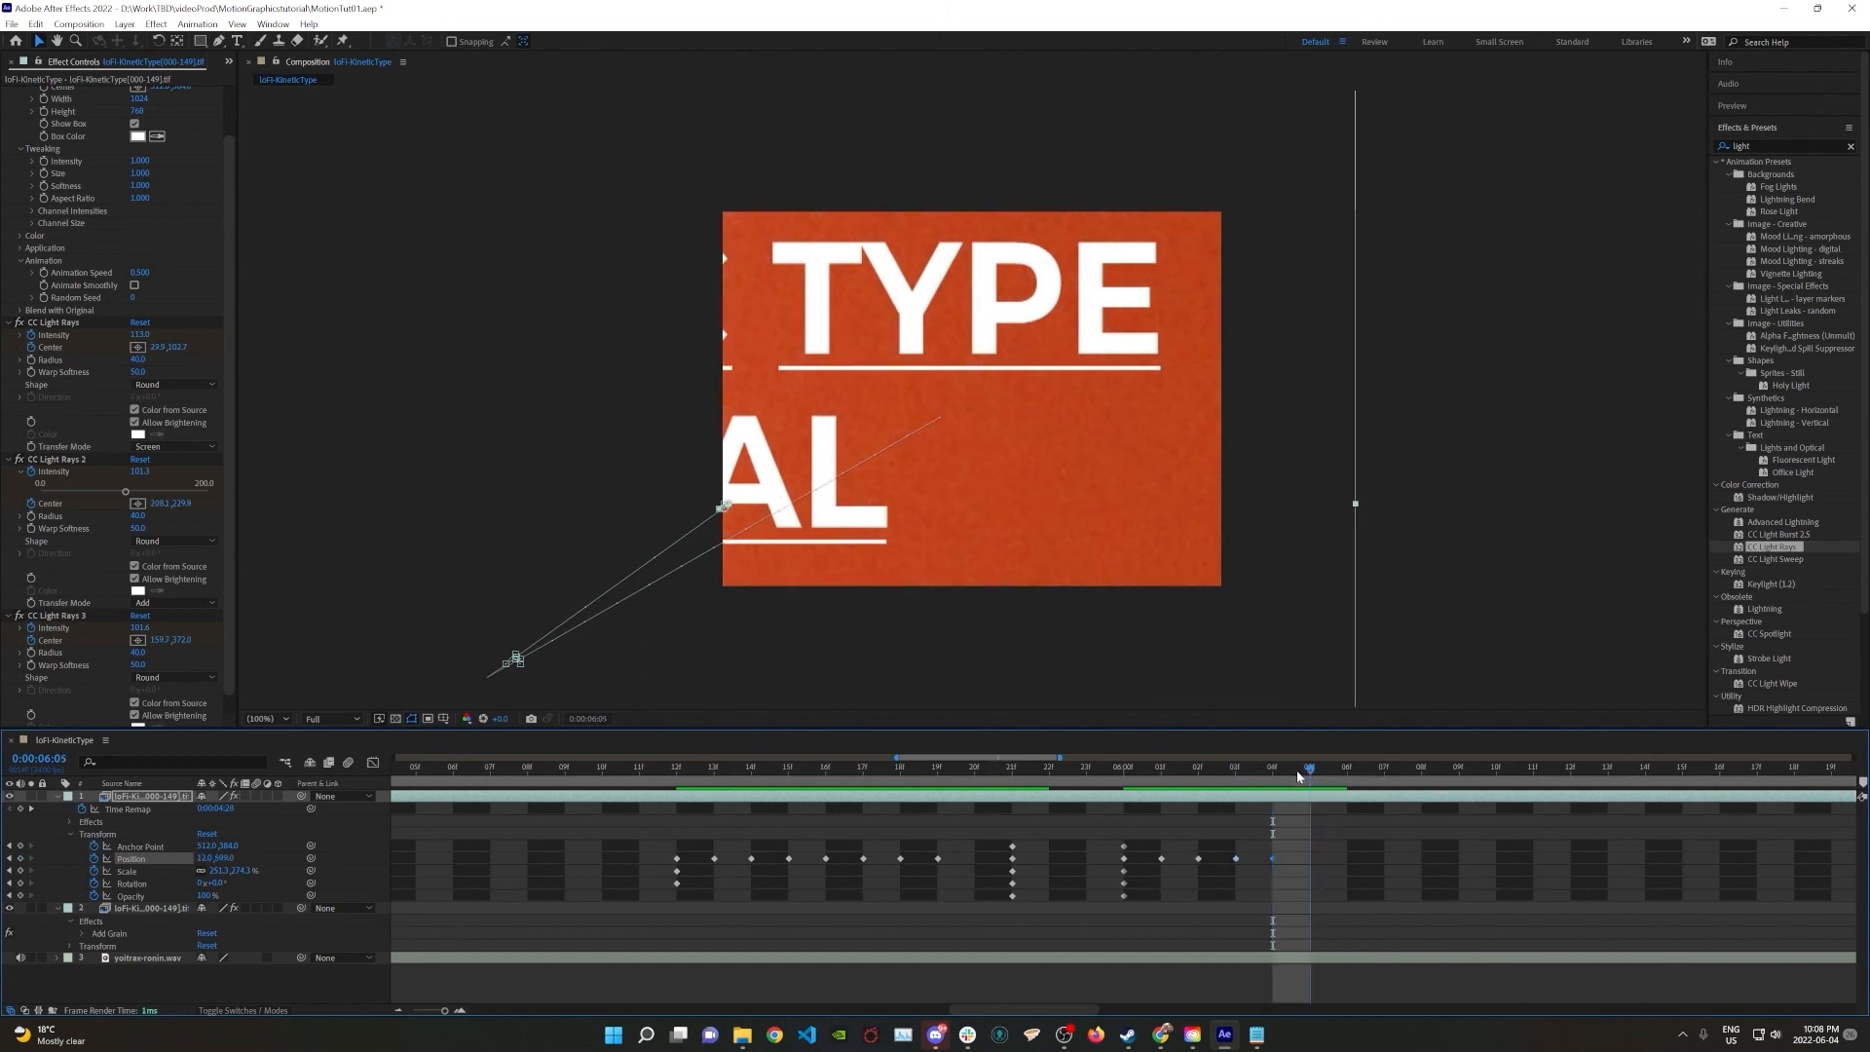
pyautogui.click(1298, 772)
pyautogui.hotkey('shift', 'Left')
pyautogui.hotkey('shift', 'Left')
pyautogui.hotkey('shift', 'Down')
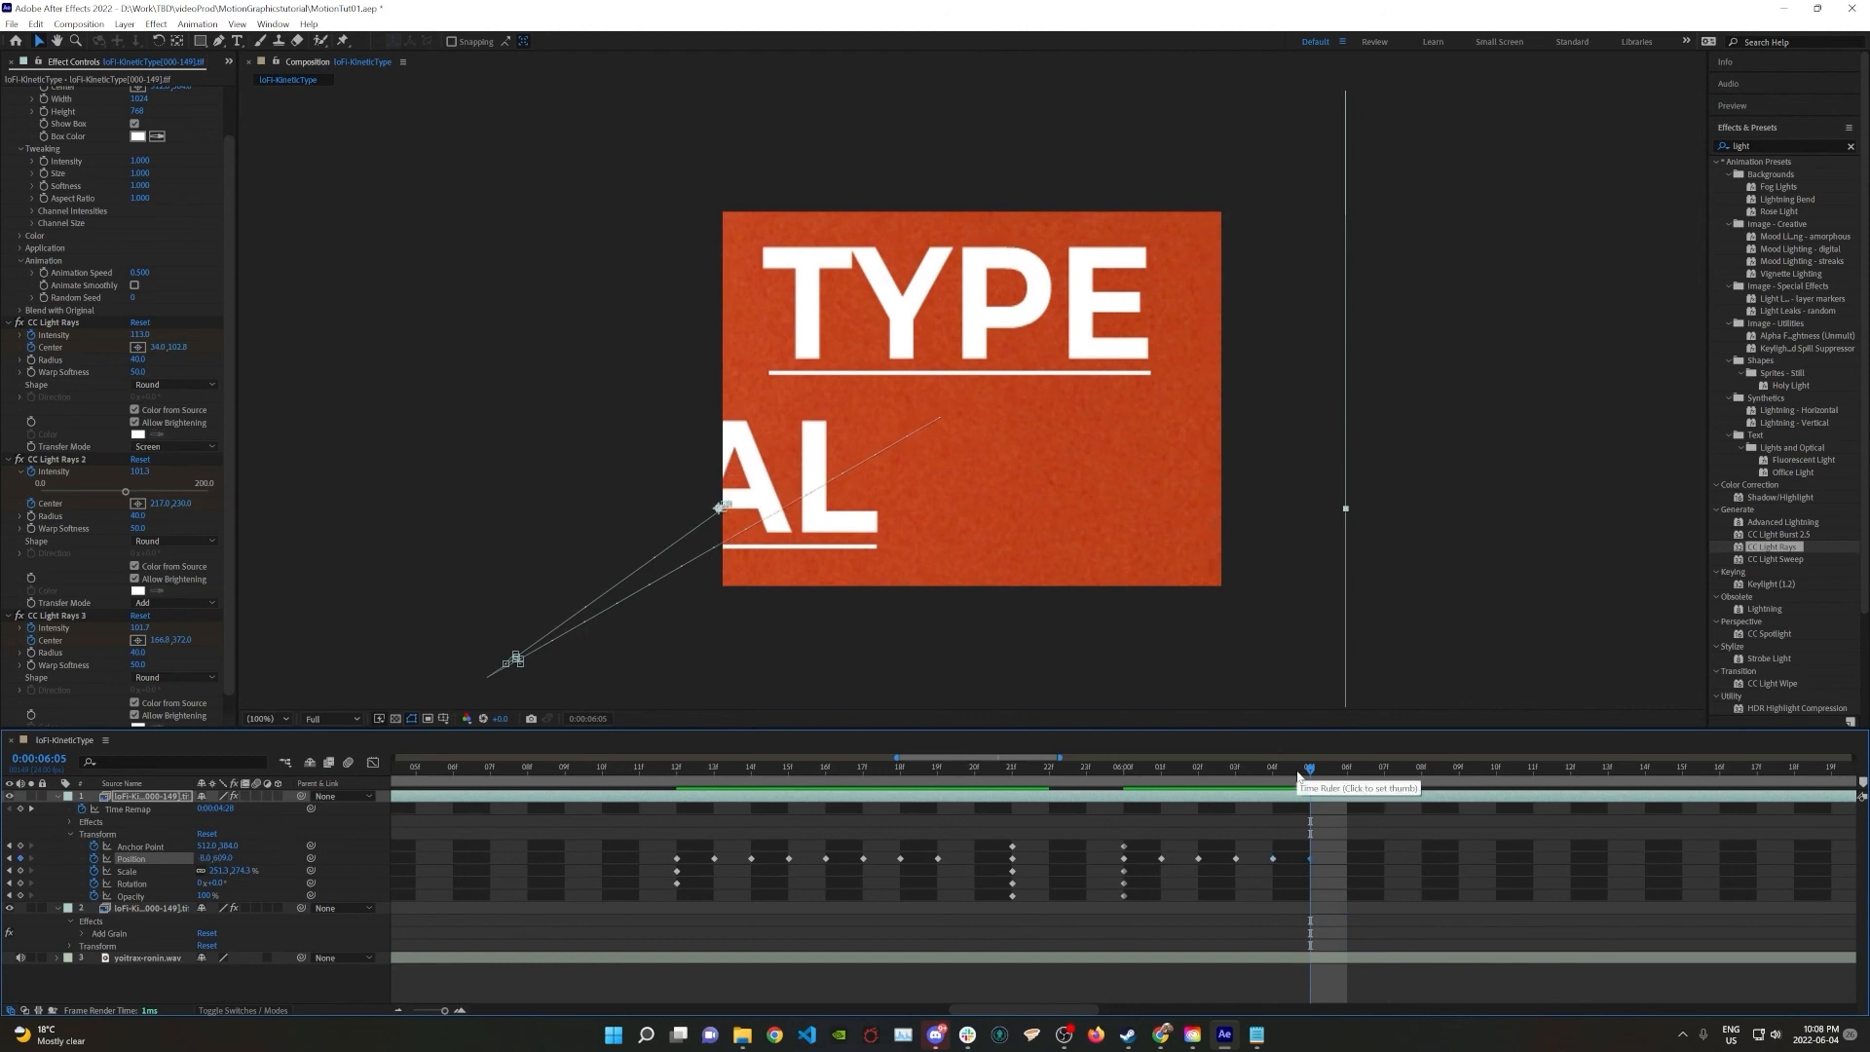
# Nudge Position 30 px up and 10 px right at 0:00:06:06, then 10 px left and down at 0:00:06:07
pyautogui.click(1338, 772)
pyautogui.hotkey('shift', 'Up')
pyautogui.hotkey('shift', 'Up')
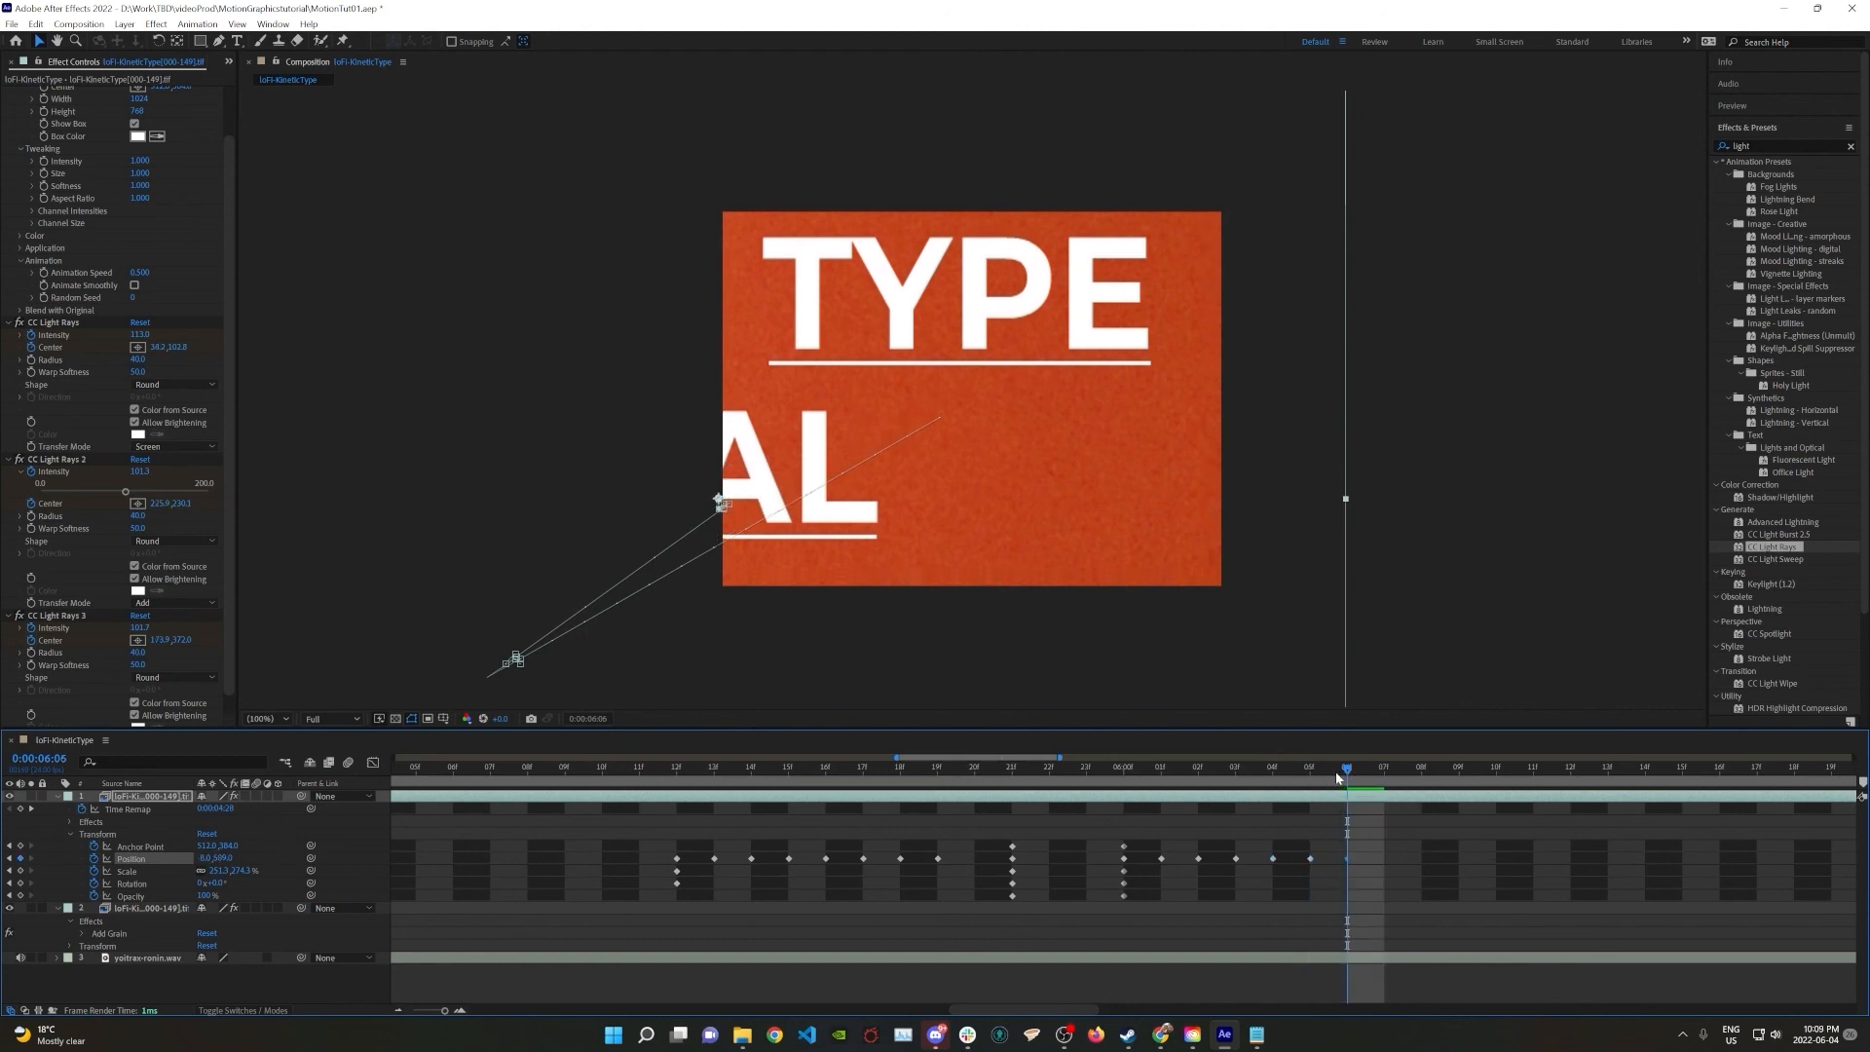
pyautogui.hotkey('shift', 'Right')
pyautogui.hotkey('shift', 'Up')
pyautogui.click(1374, 771)
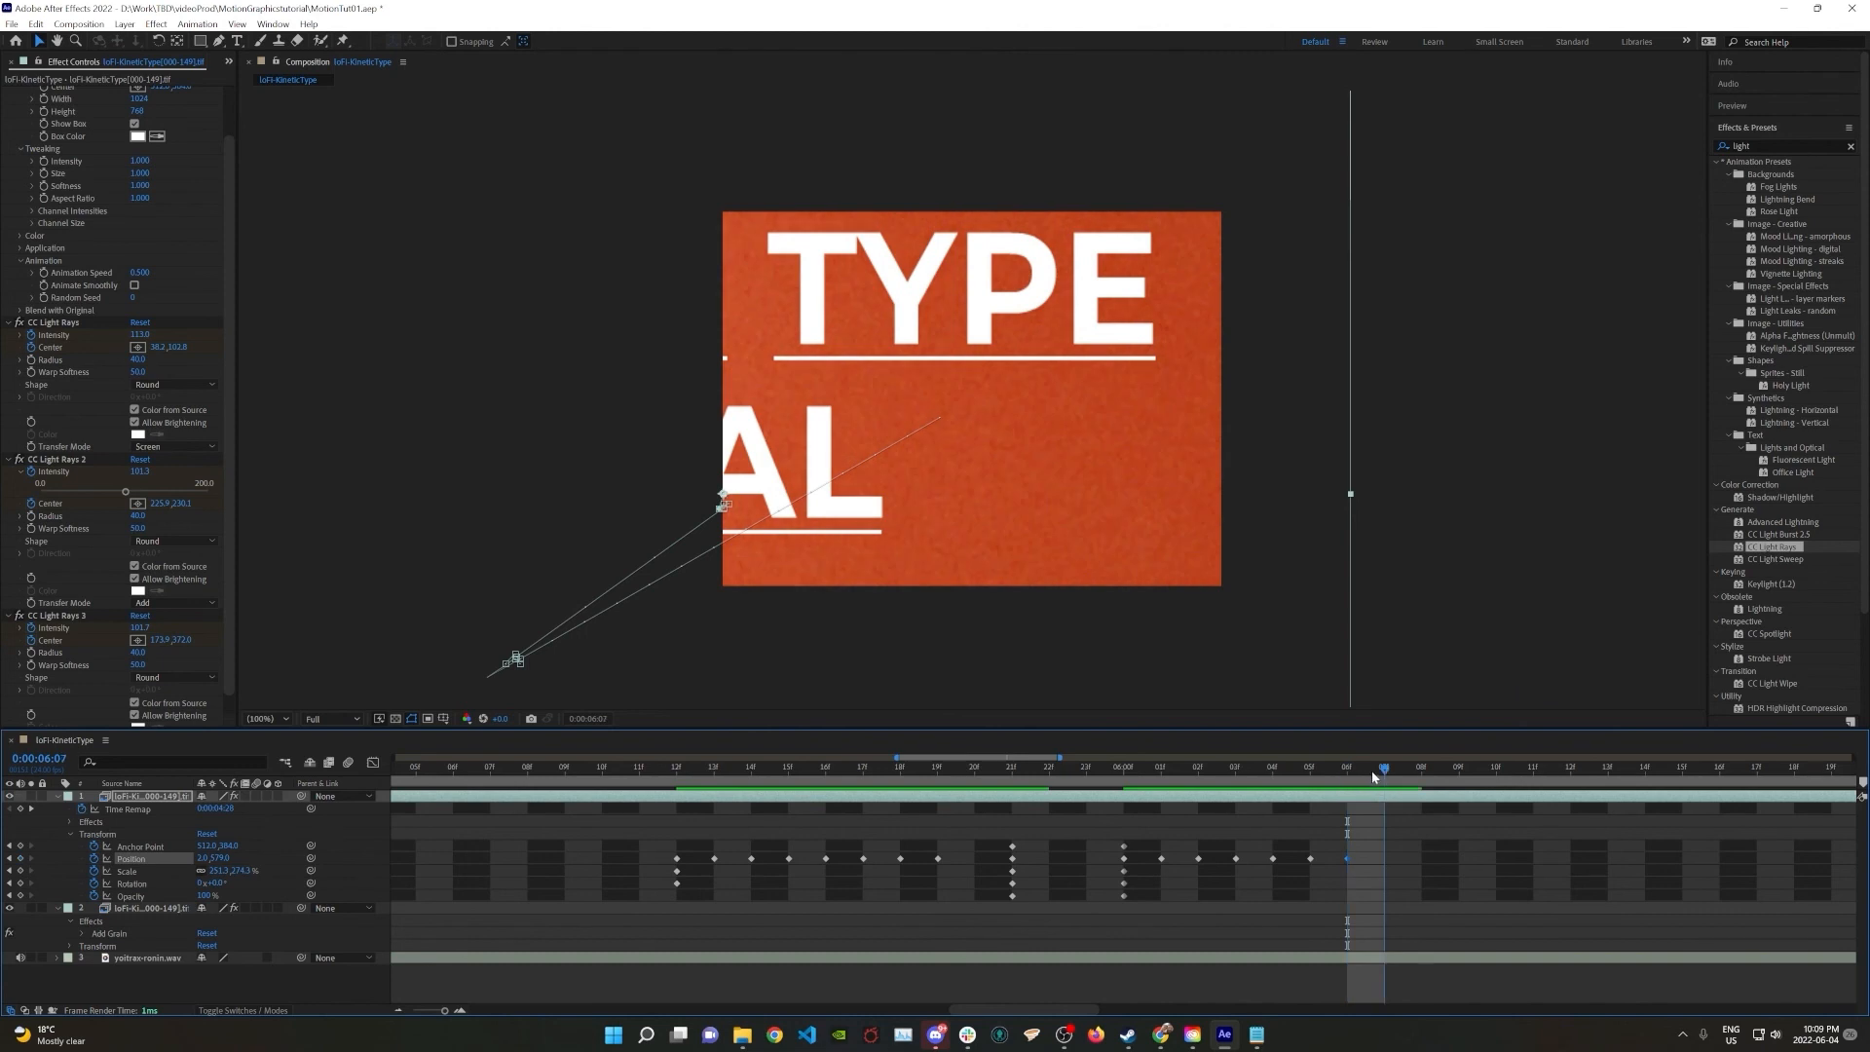
pyautogui.hotkey('shift', 'Left')
pyautogui.hotkey('shift', 'Down')
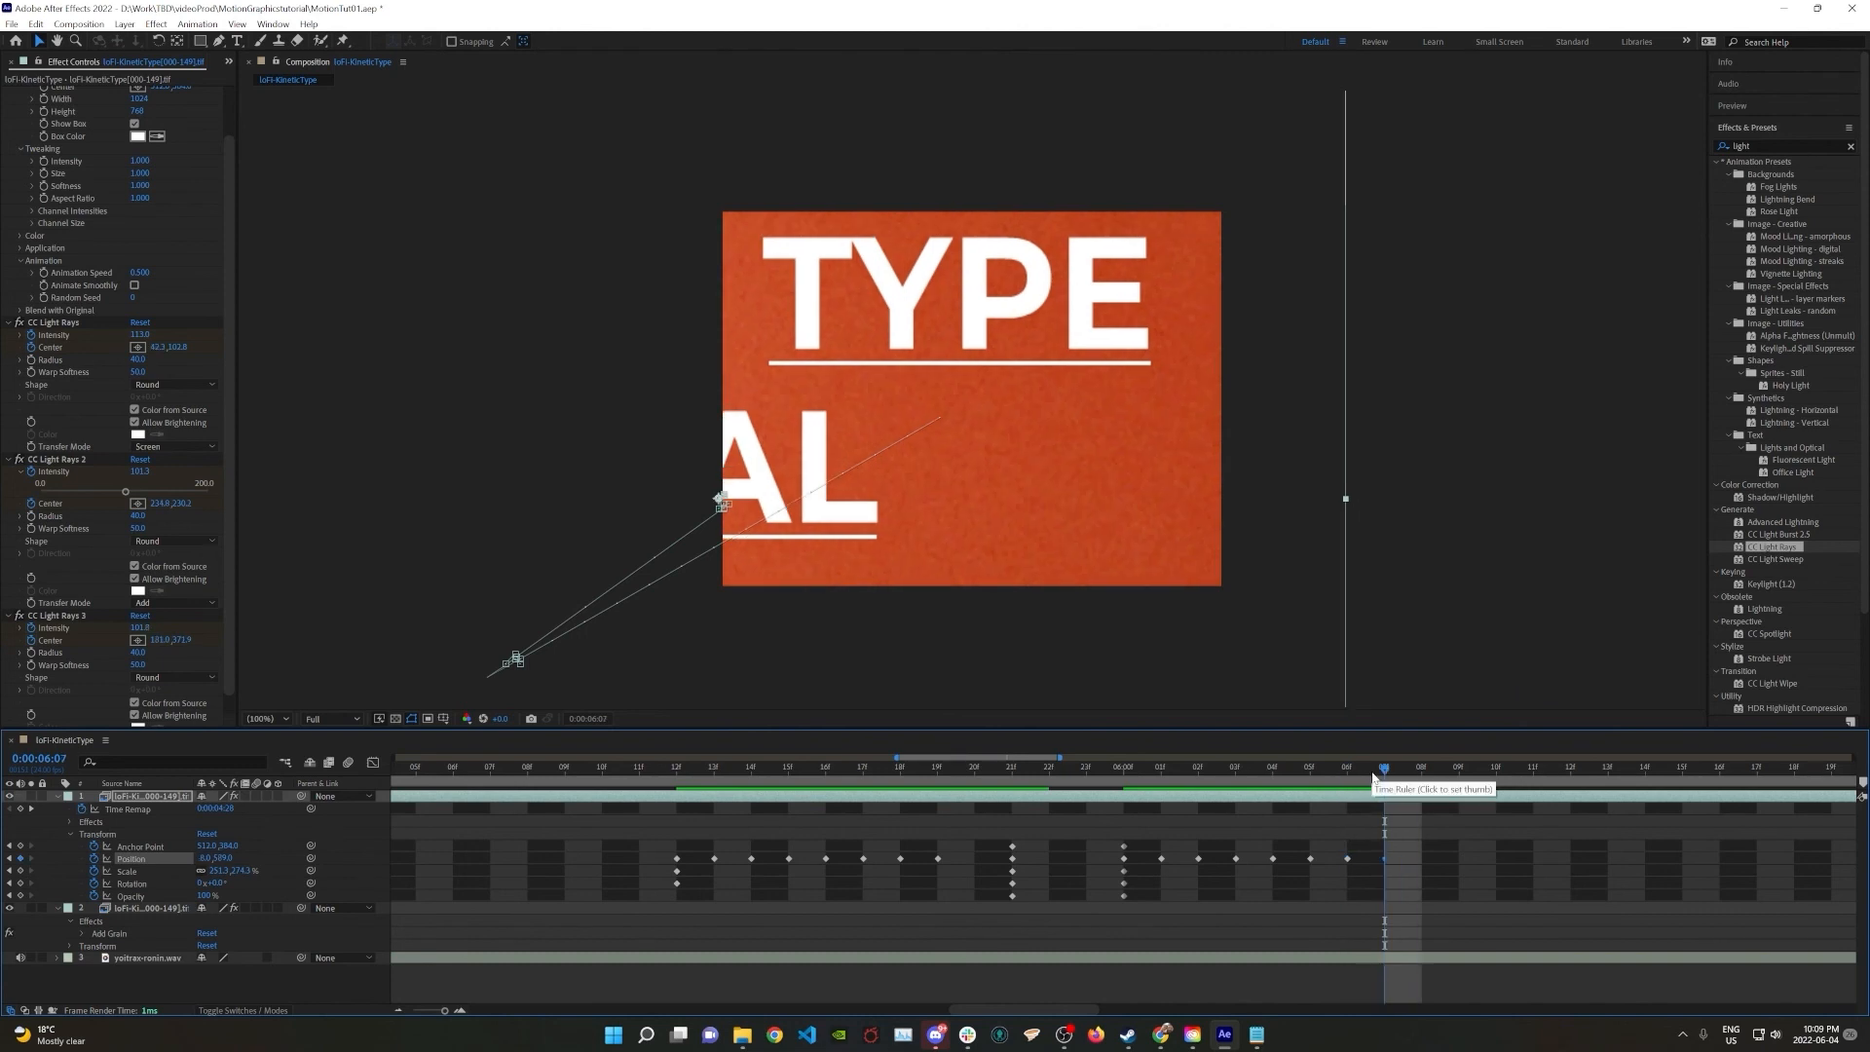
# Play back the composition from the start and scrub through the rotation, zoom and shake moves to review their timing
pyautogui.moveTo(1373, 774); pyautogui.dragTo(126, 719)
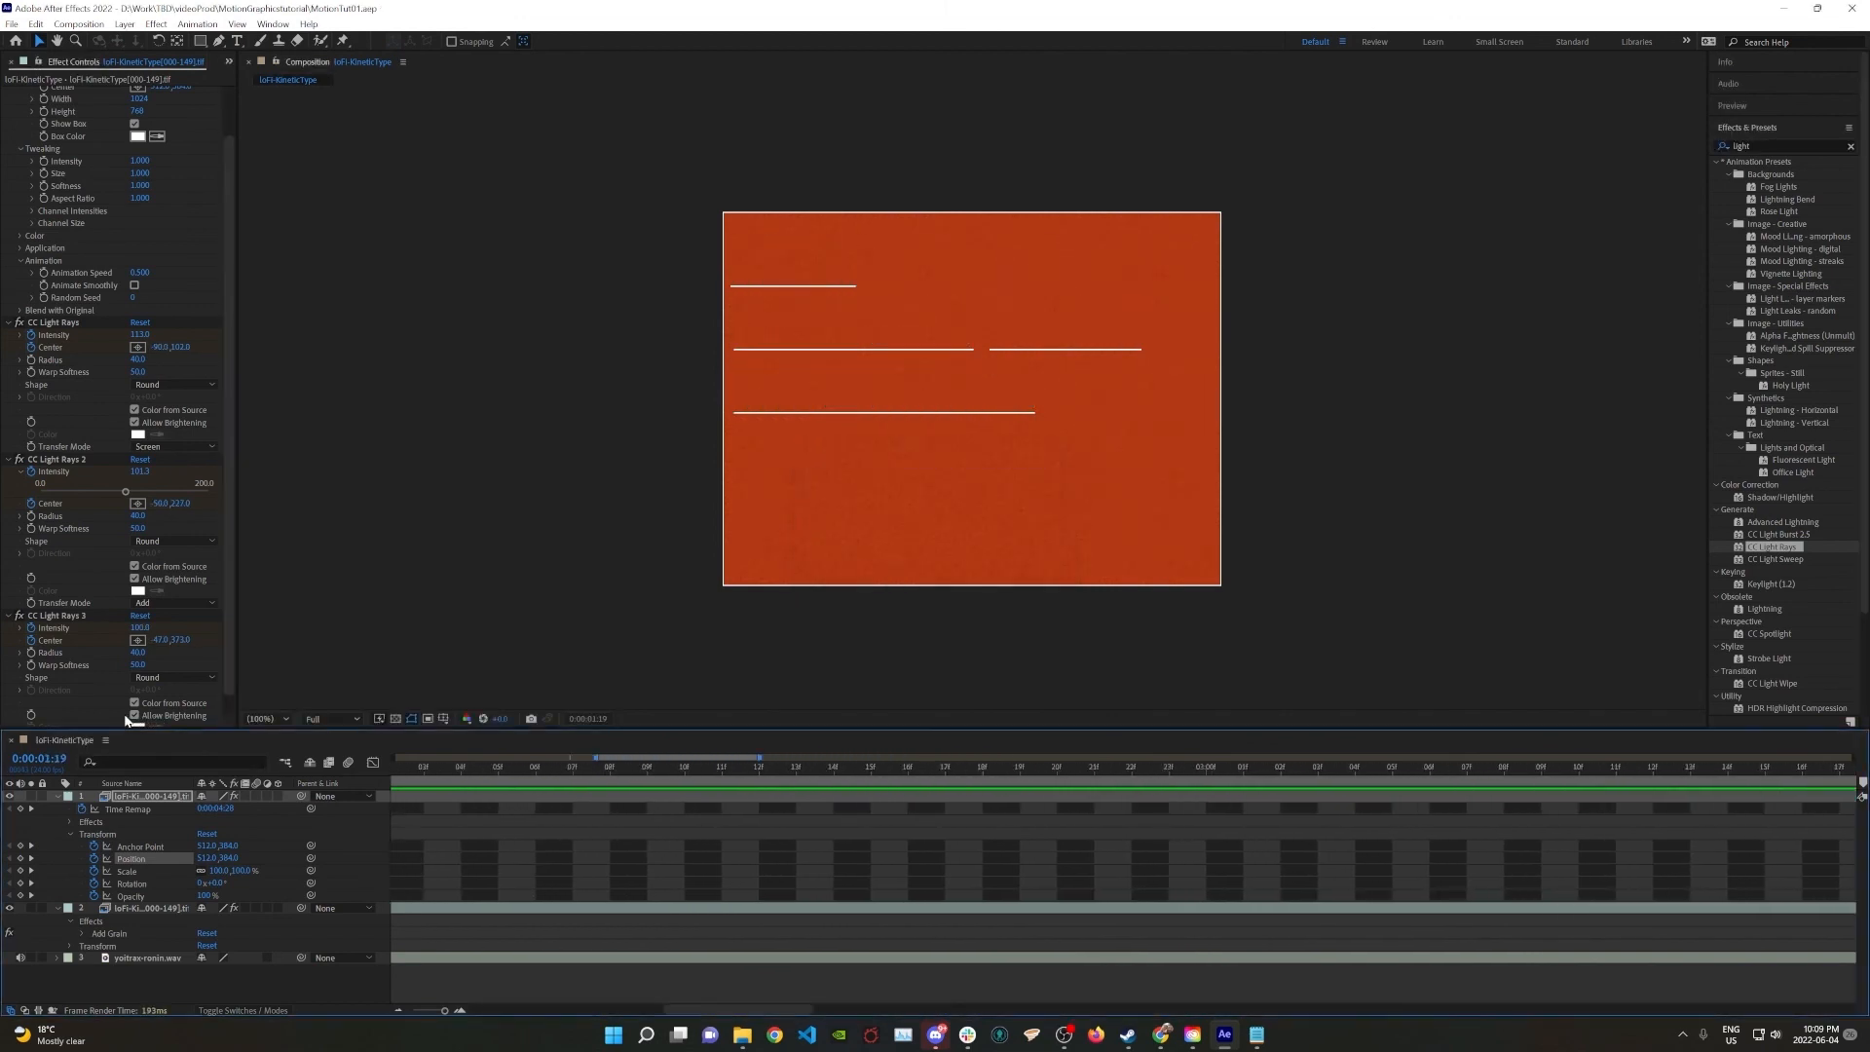
pyautogui.moveTo(441, 768); pyautogui.dragTo(255, 757)
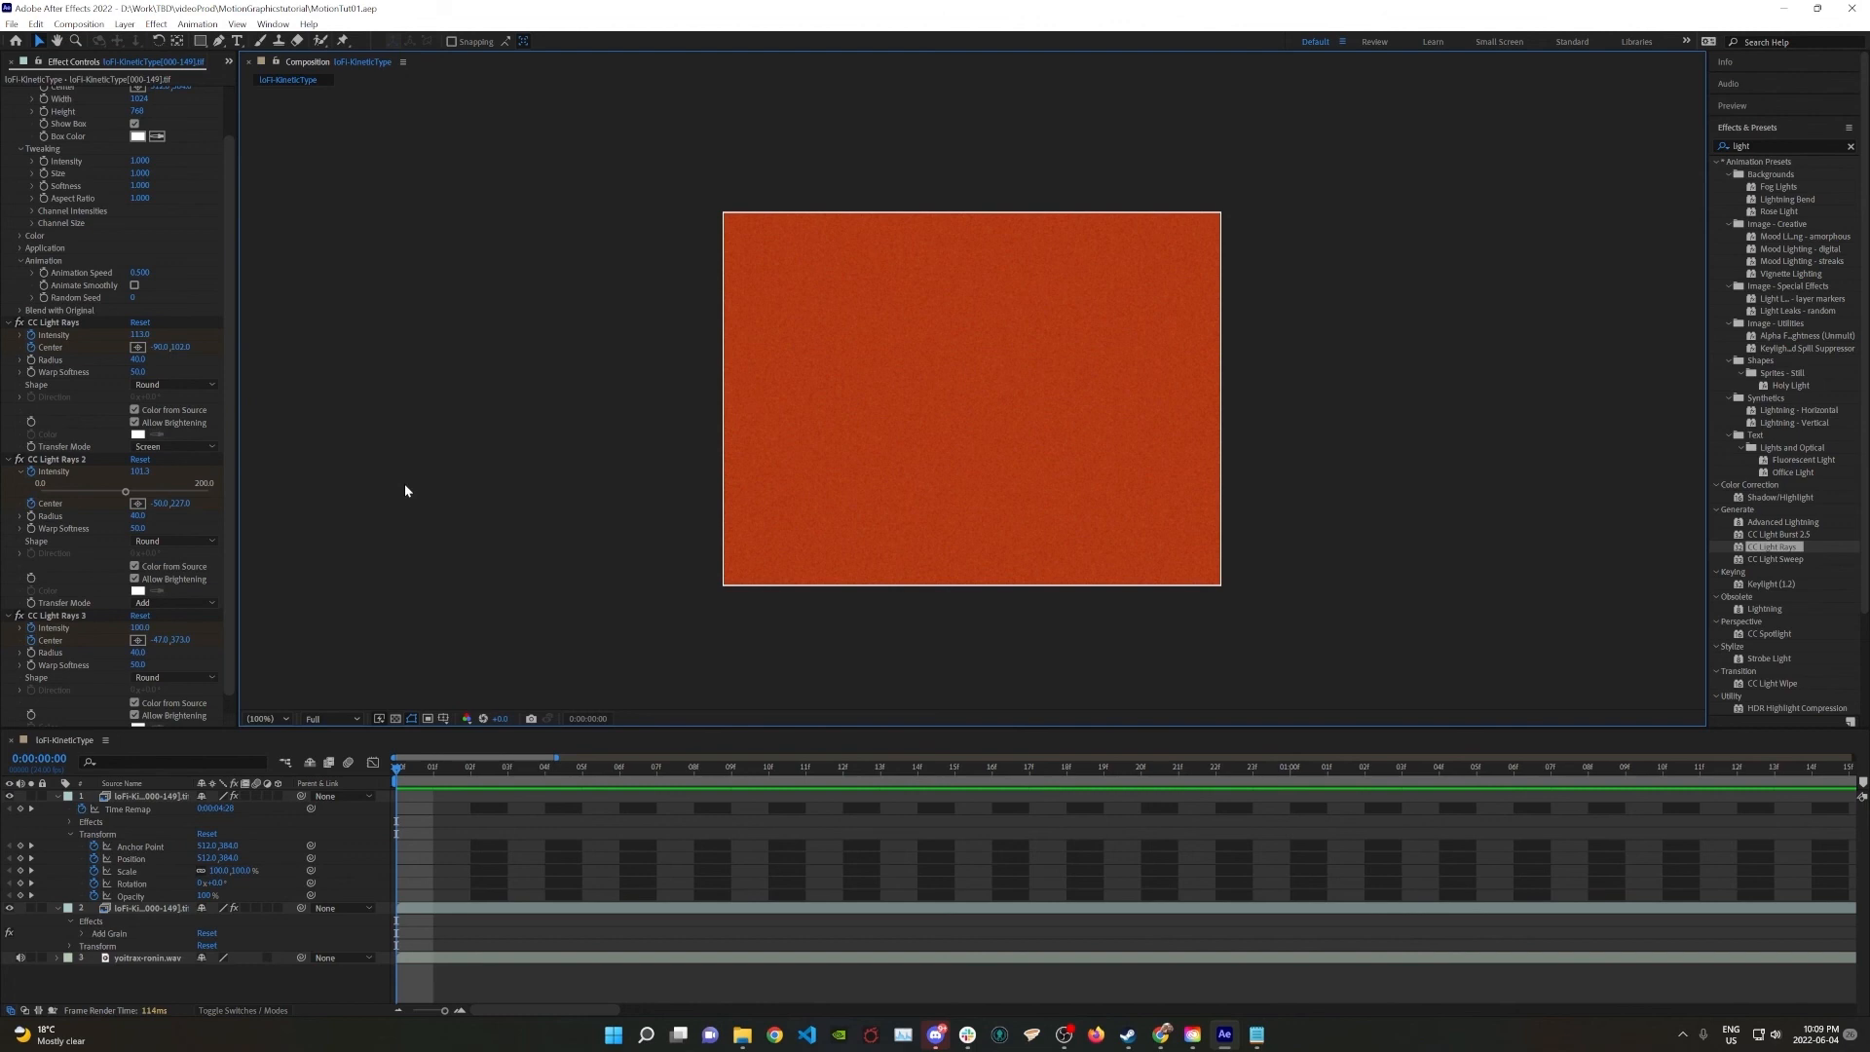
pyautogui.press('space')
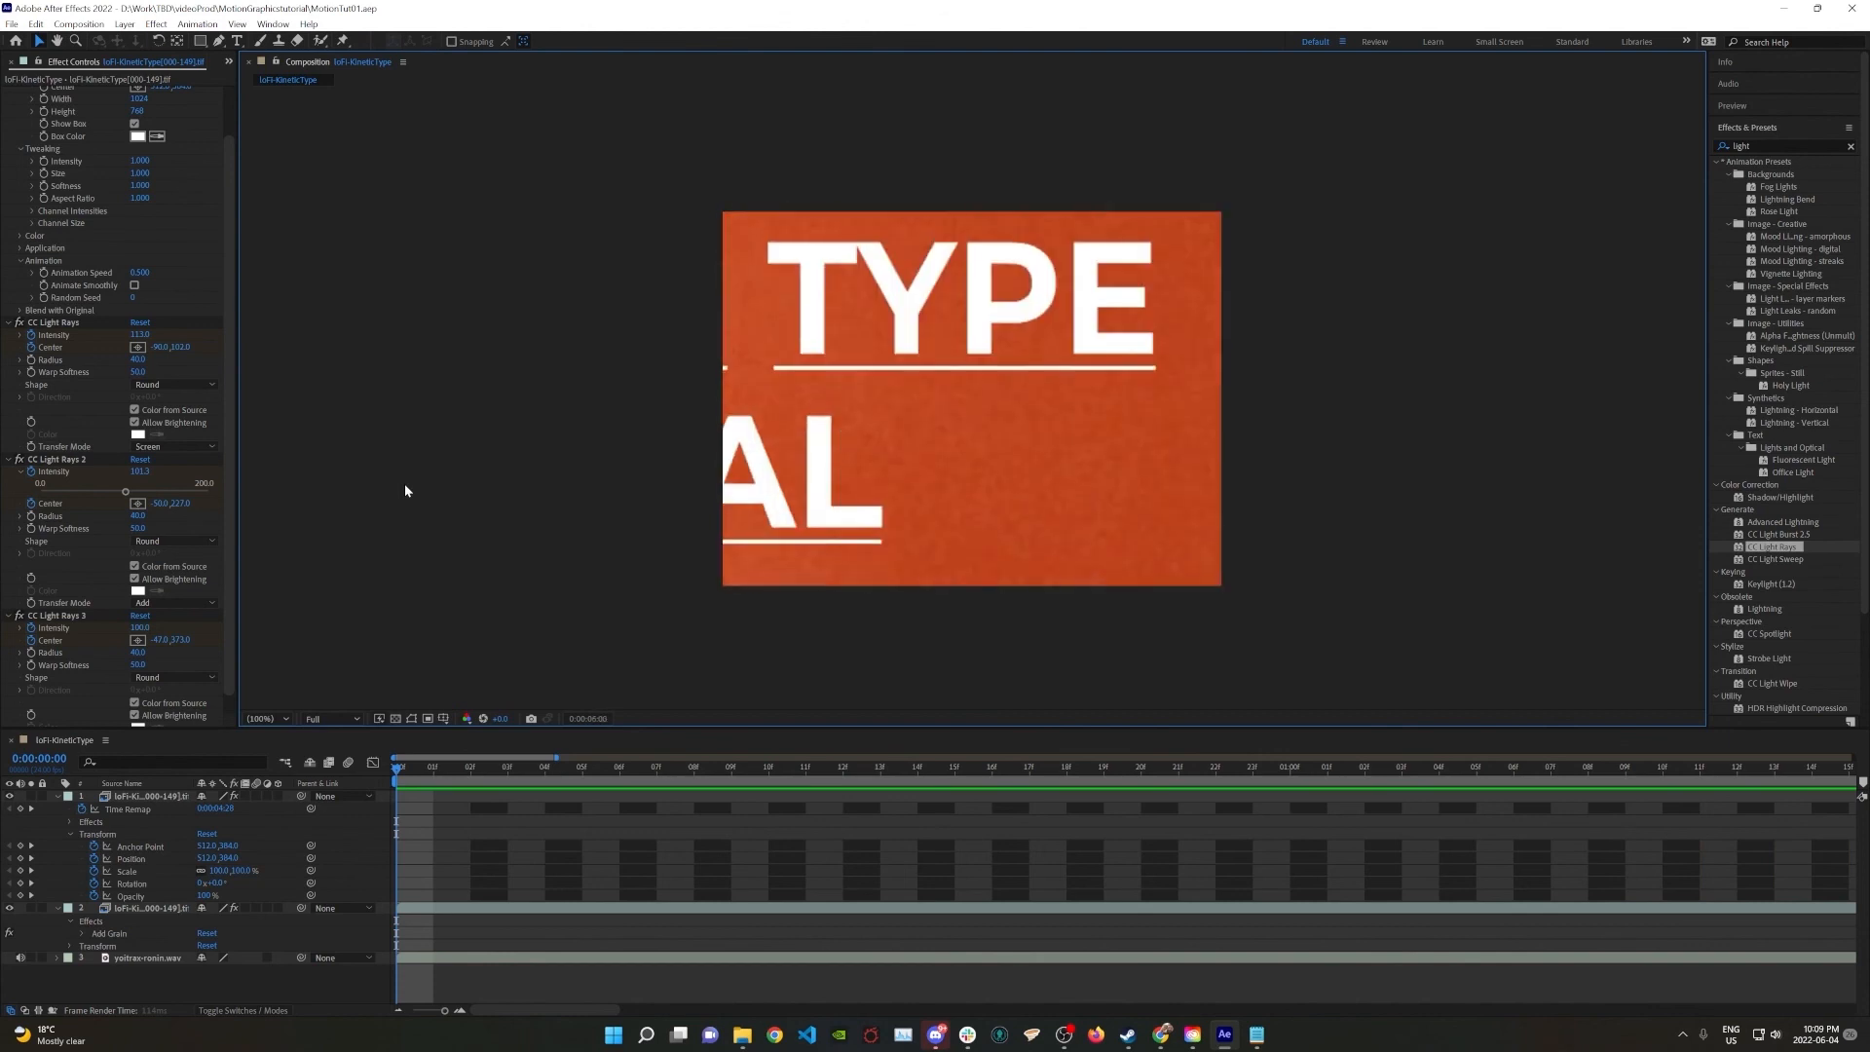
pyautogui.press('space')
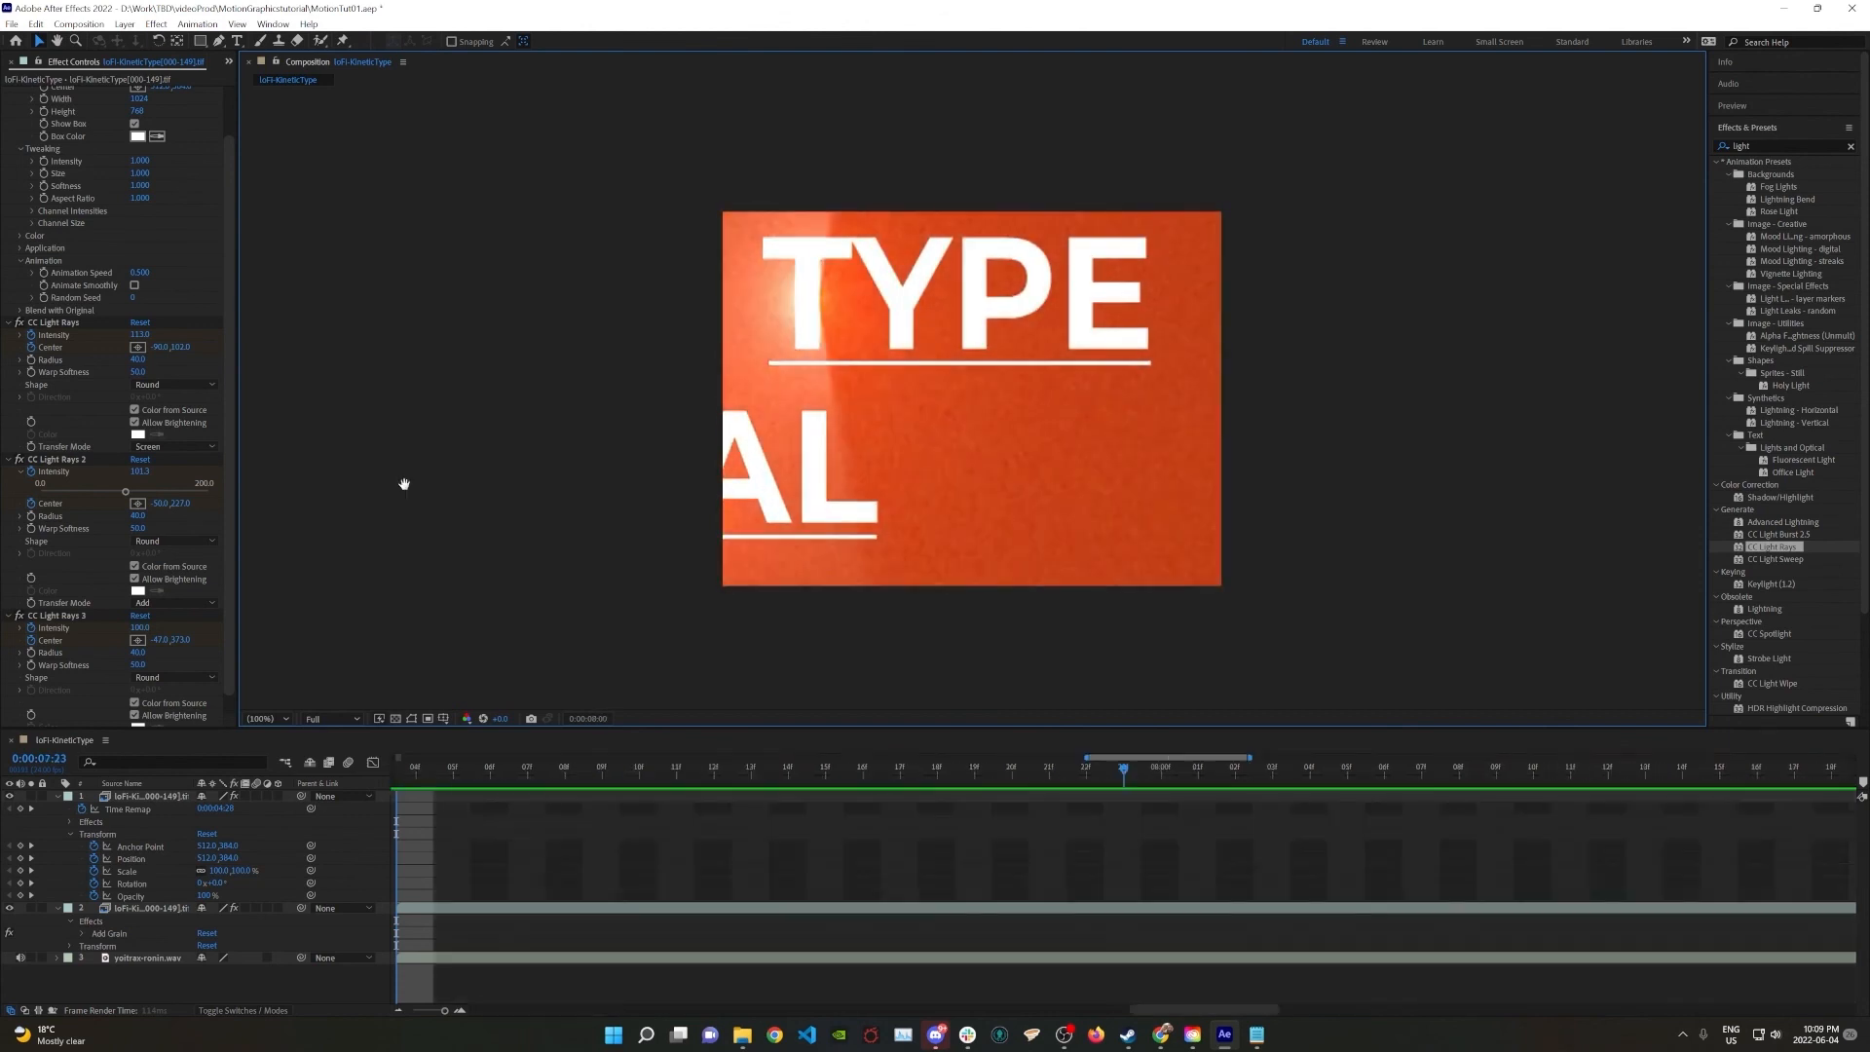
pyautogui.moveTo(1125, 777); pyautogui.dragTo(175, 757)
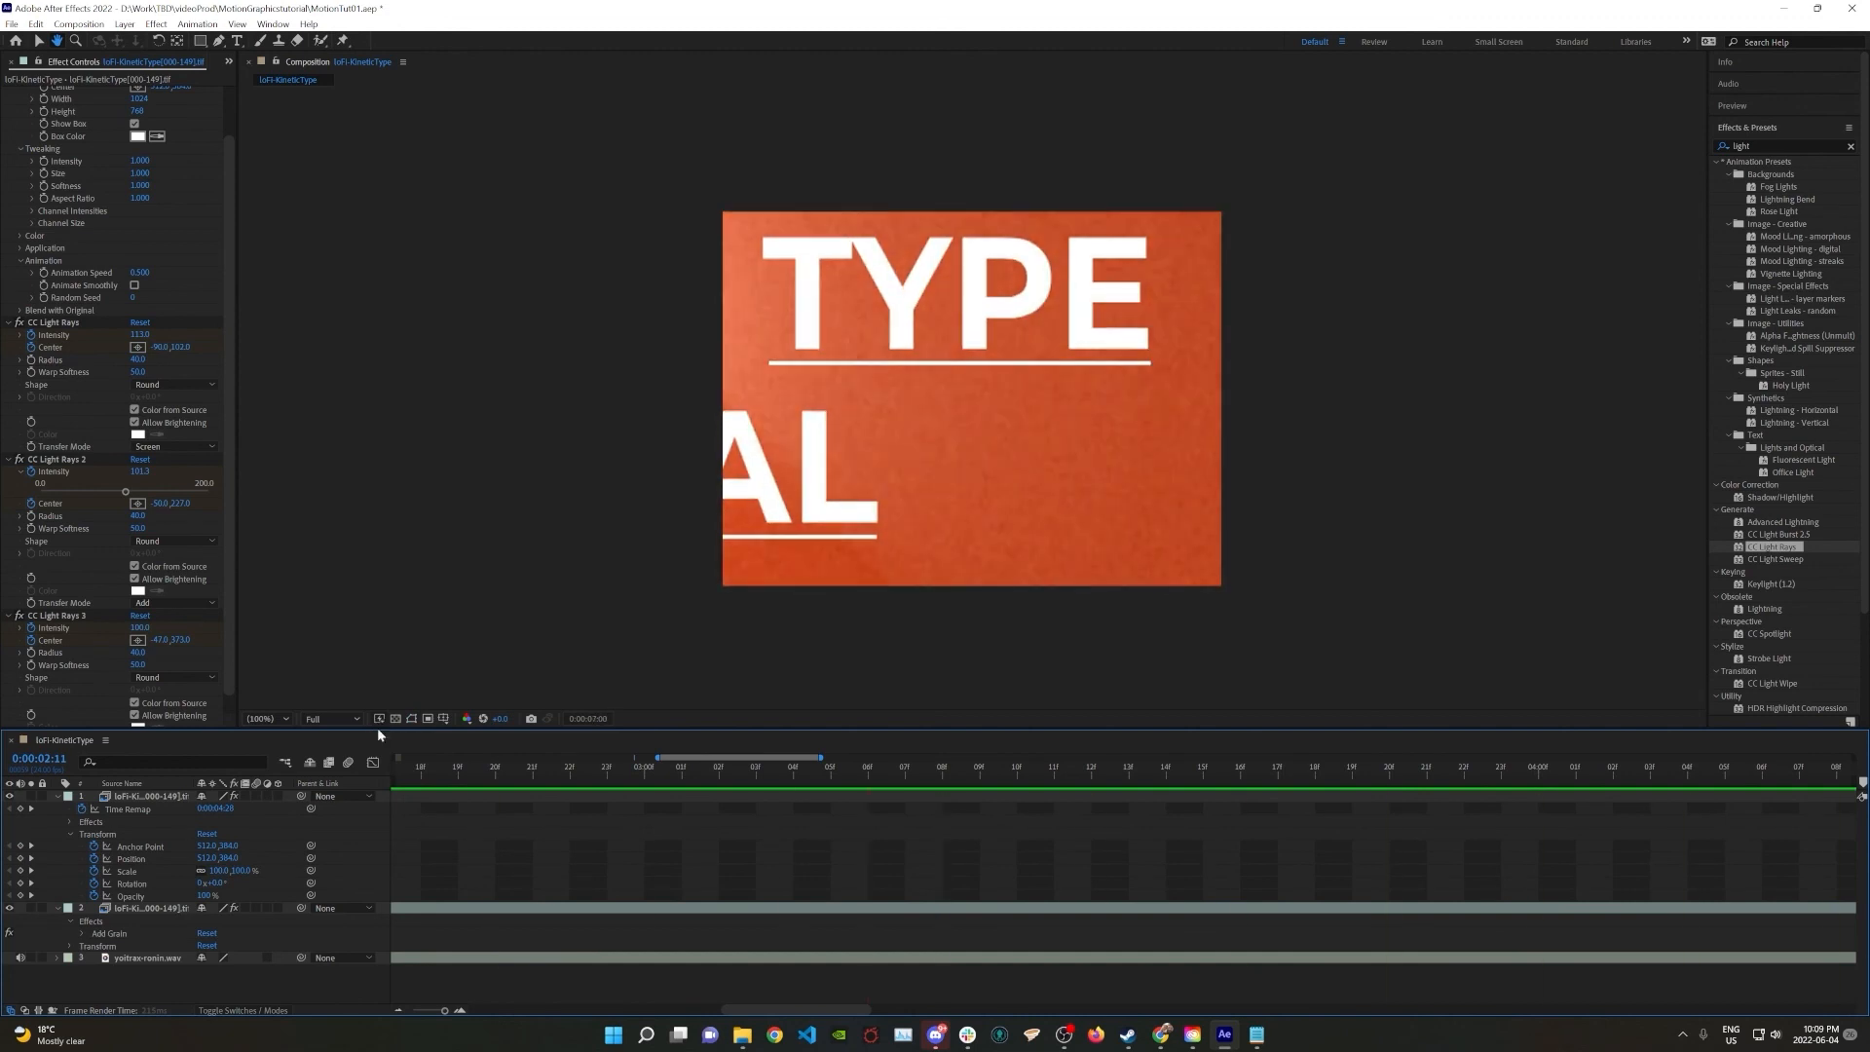
pyautogui.press('space')
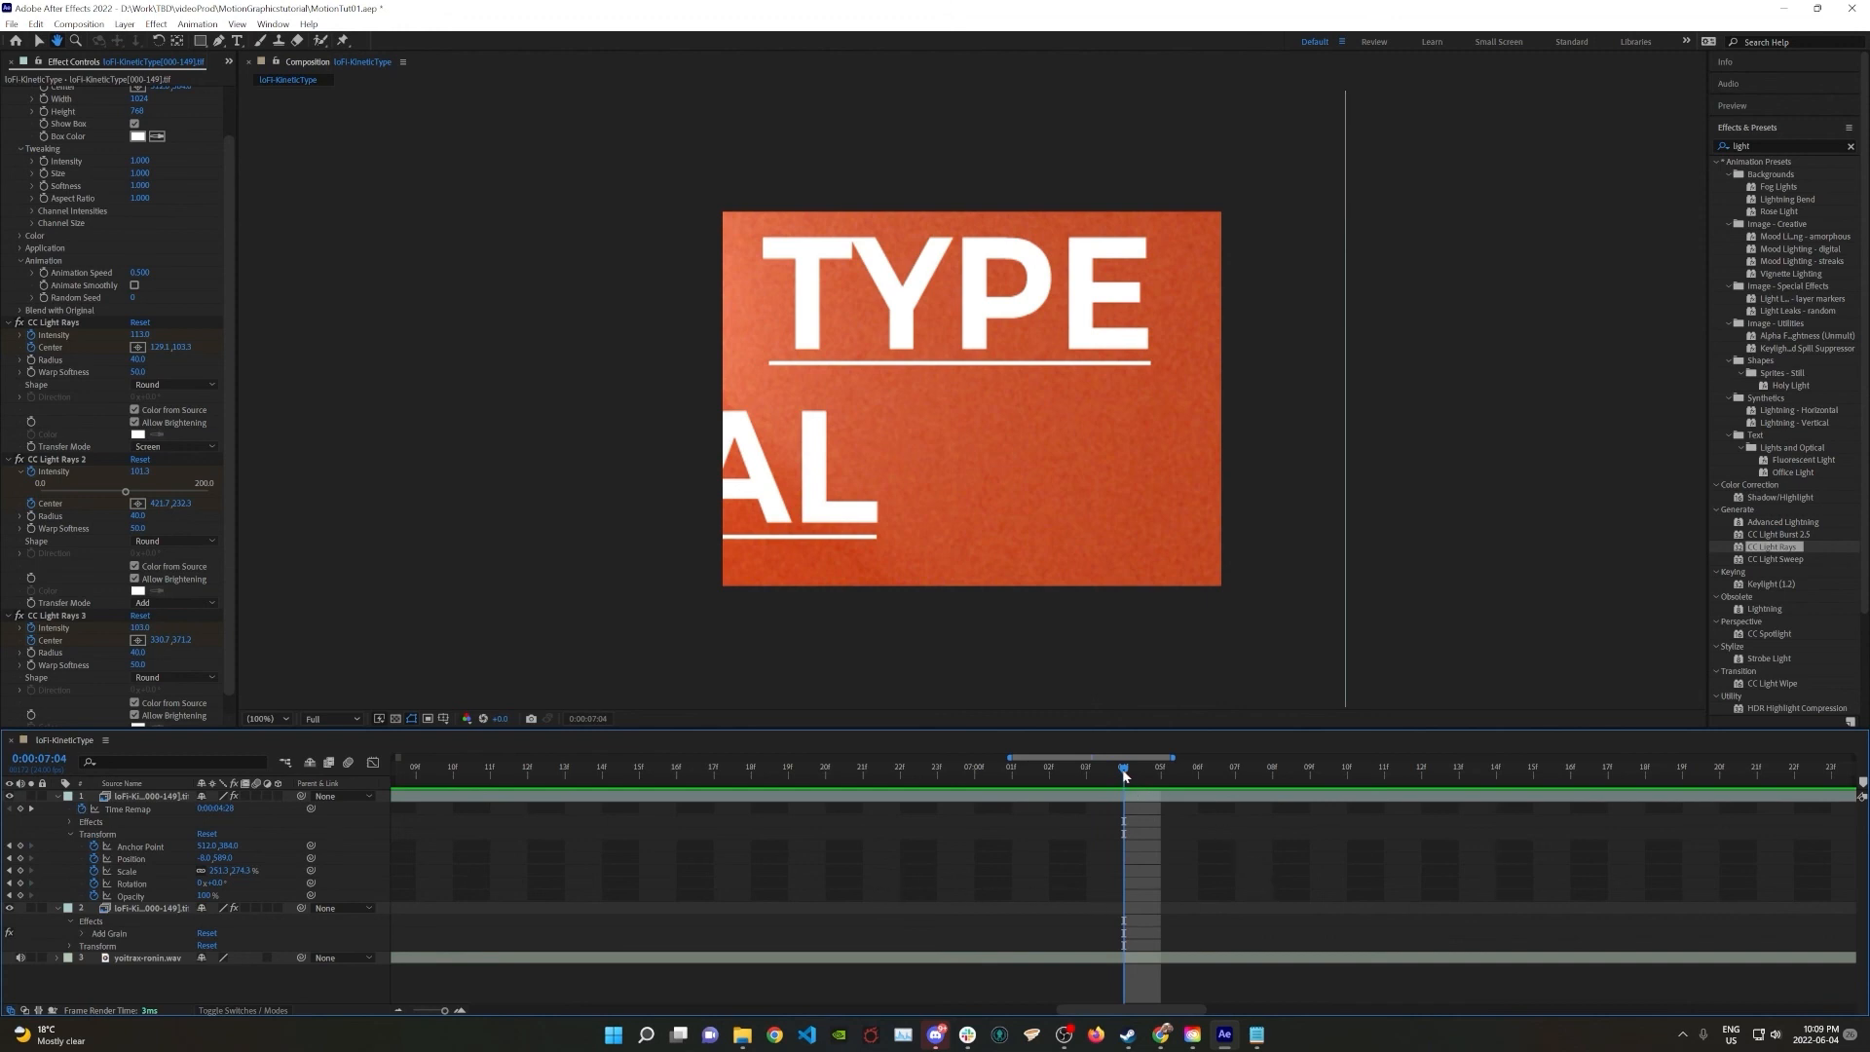
pyautogui.moveTo(1124, 775); pyautogui.dragTo(290, 707)
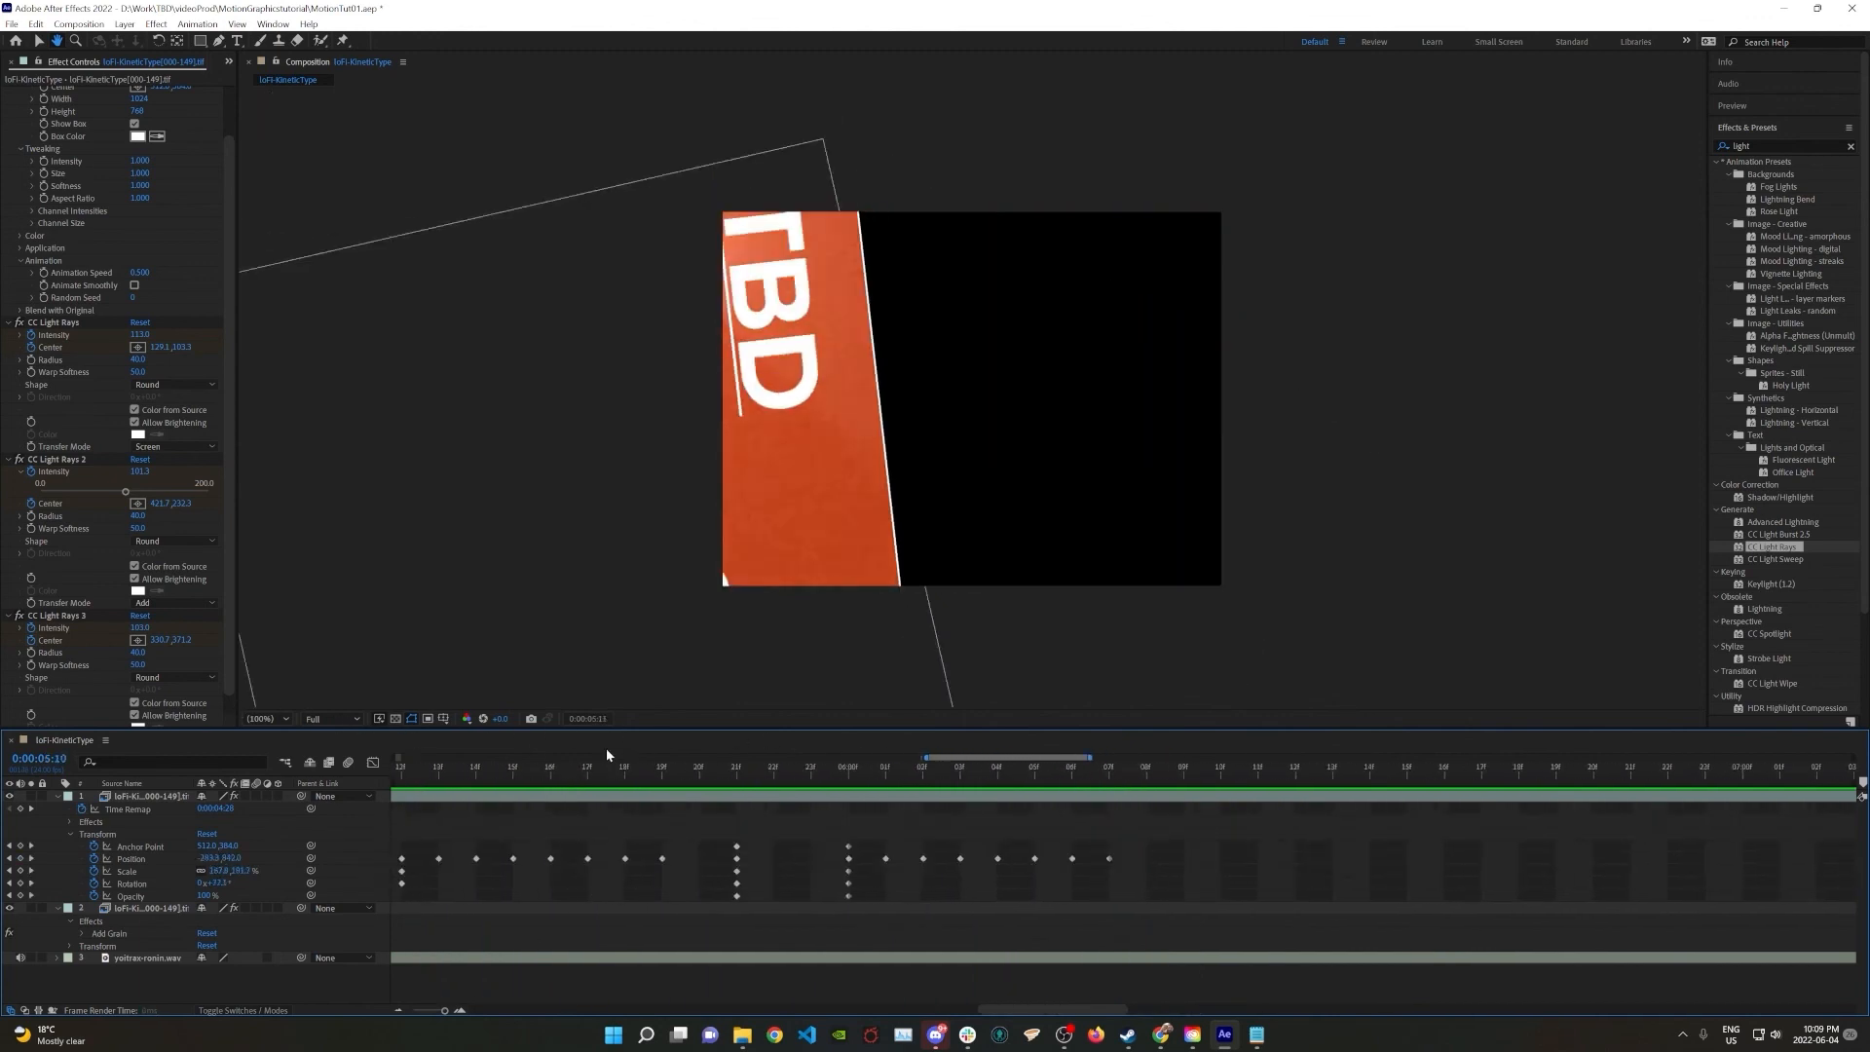
pyautogui.moveTo(606, 754); pyautogui.dragTo(1139, 789)
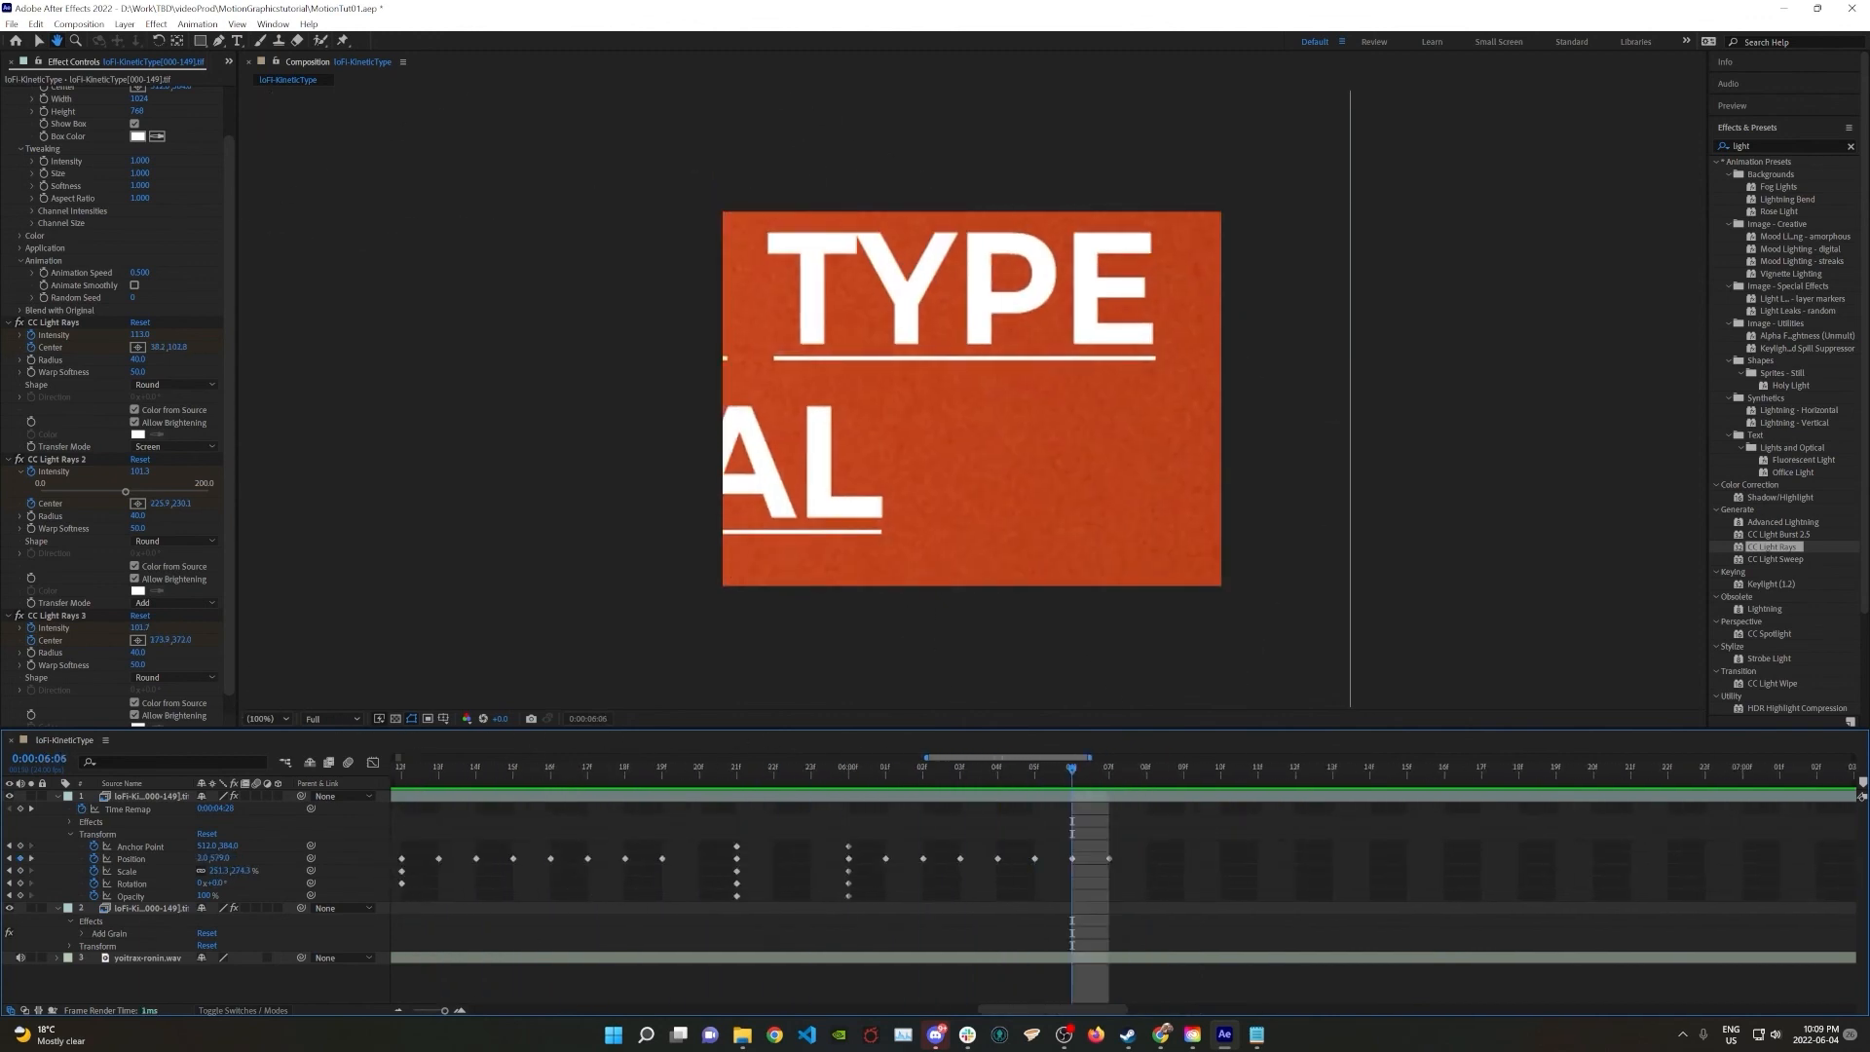